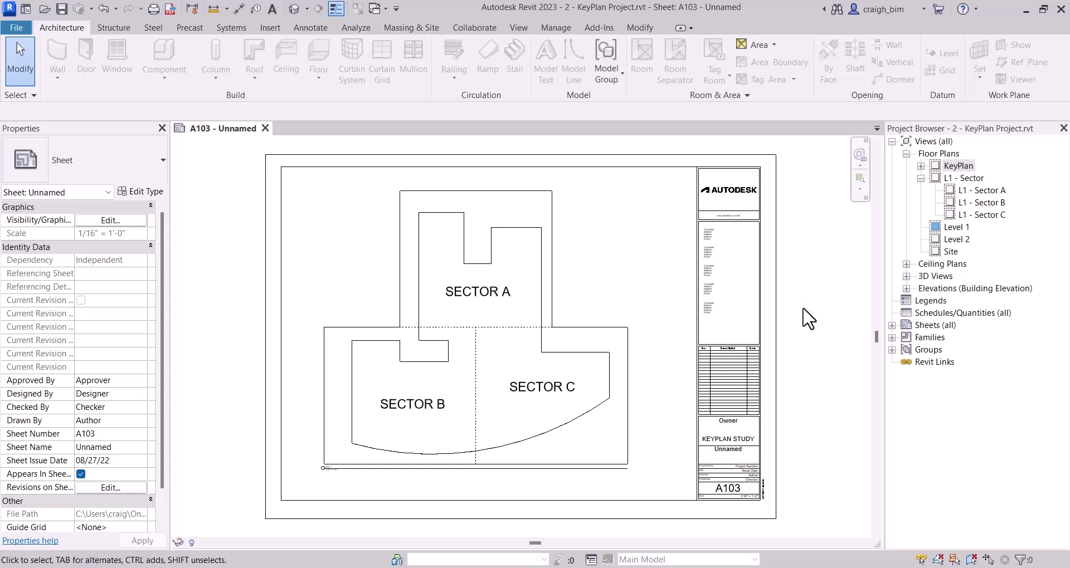
Swap sheet A103's title block to the Titleblock type and check the Level 1 key plan viewport
{"action": "left_click", "coordinate": [712, 306]}
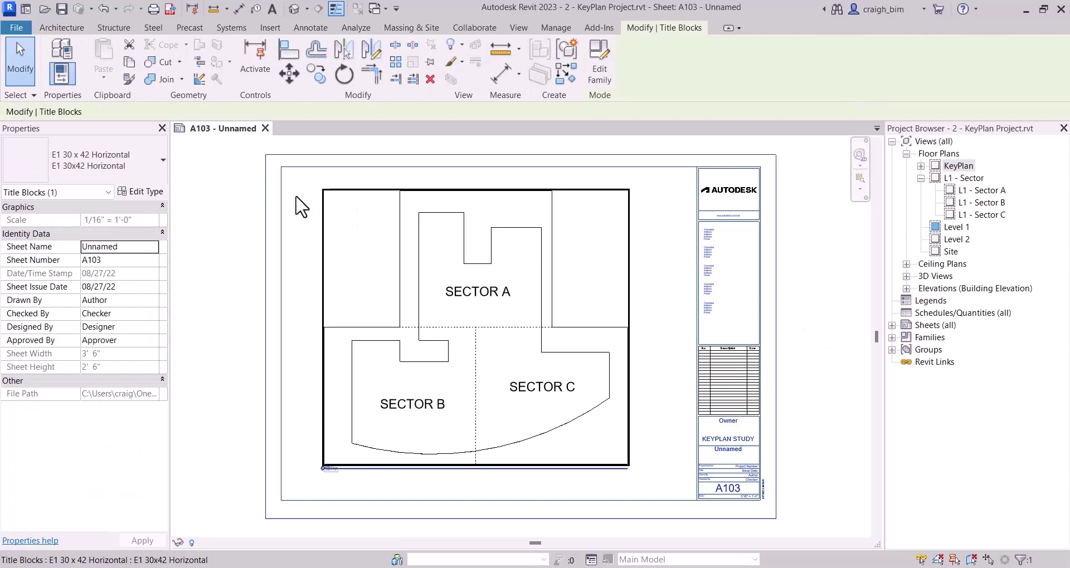
{"action": "left_click", "coordinate": [113, 172]}
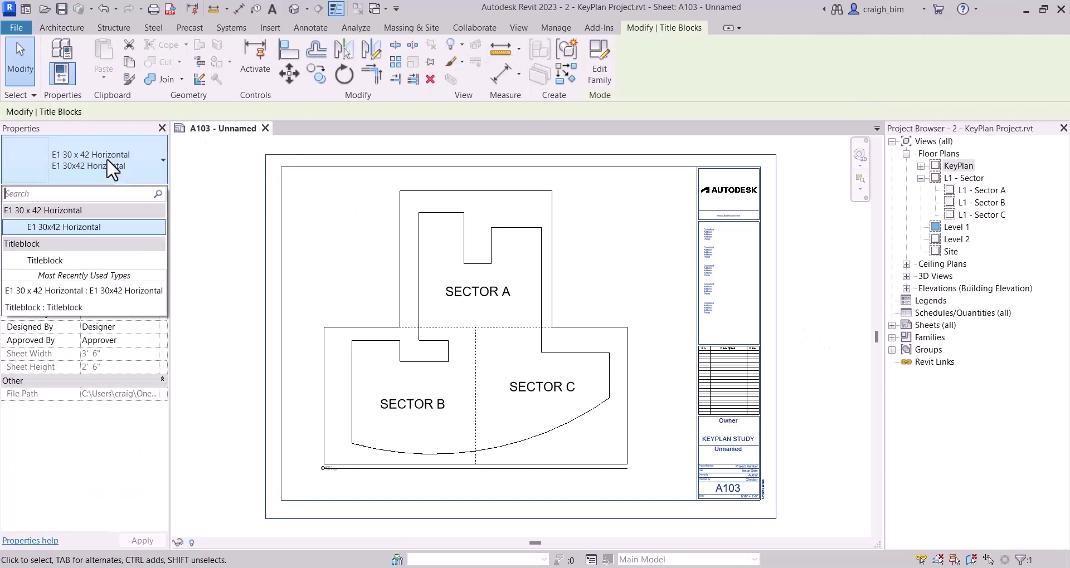
{"action": "left_click", "coordinate": [62, 261]}
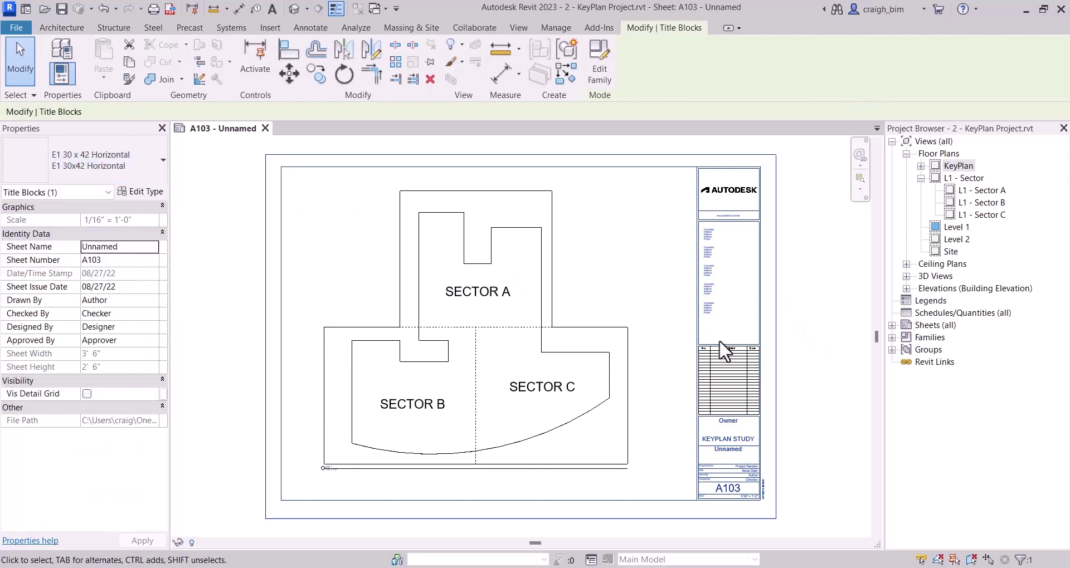
{"action": "left_click", "coordinate": [838, 367]}
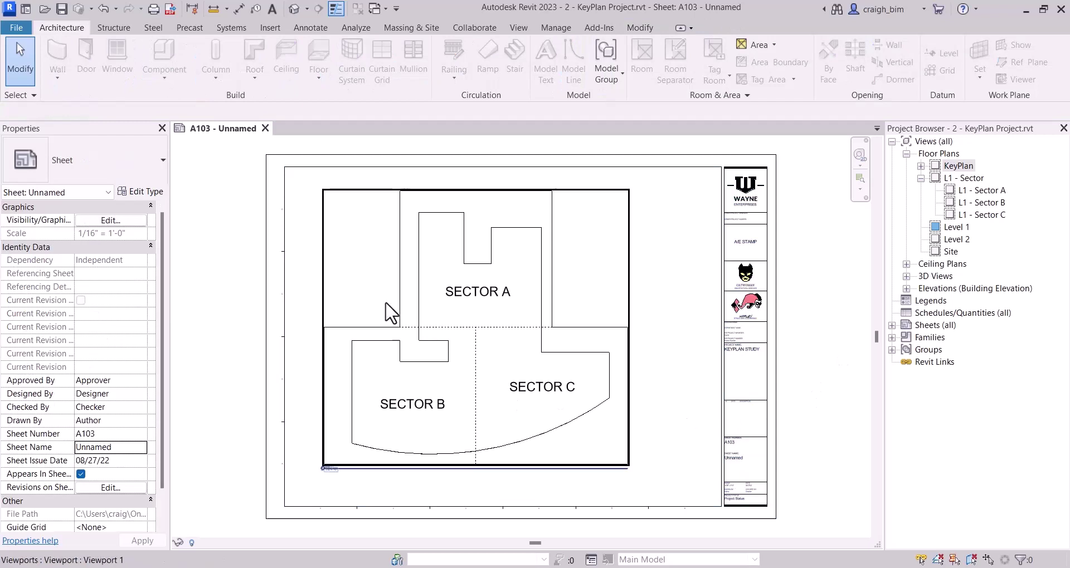
{"action": "left_click", "coordinate": [426, 383]}
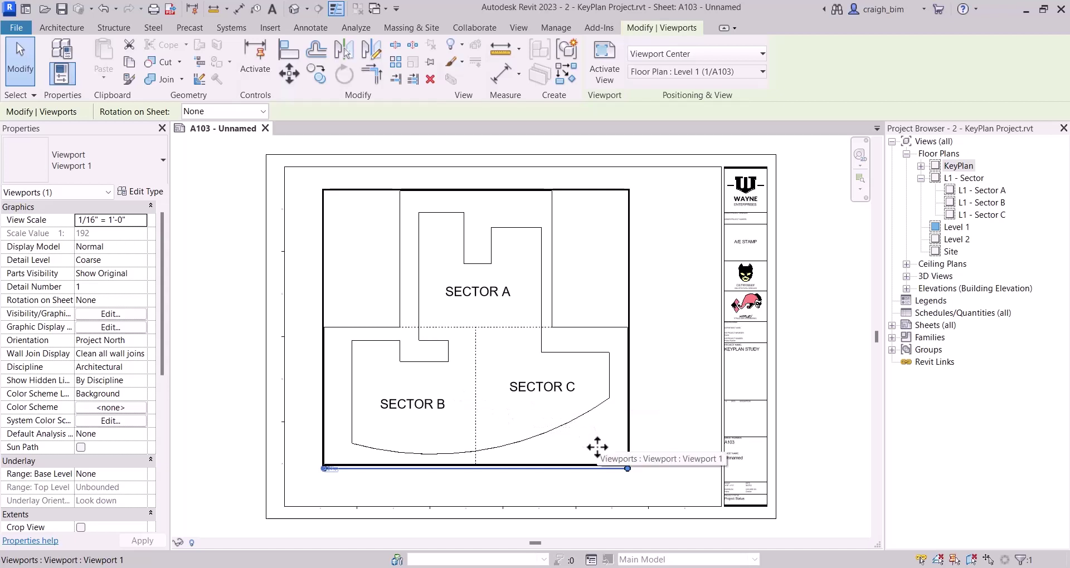
{"action": "left_click", "coordinate": [647, 246]}
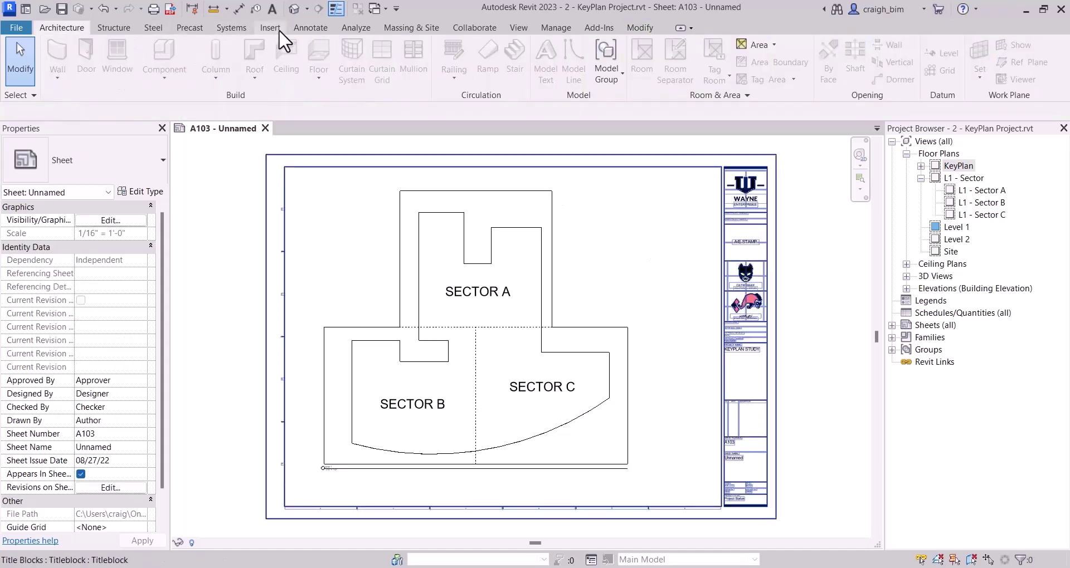
Draw a vertical detail line from the sheet's top edge to its bottom edge
{"action": "left_click", "coordinate": [304, 28]}
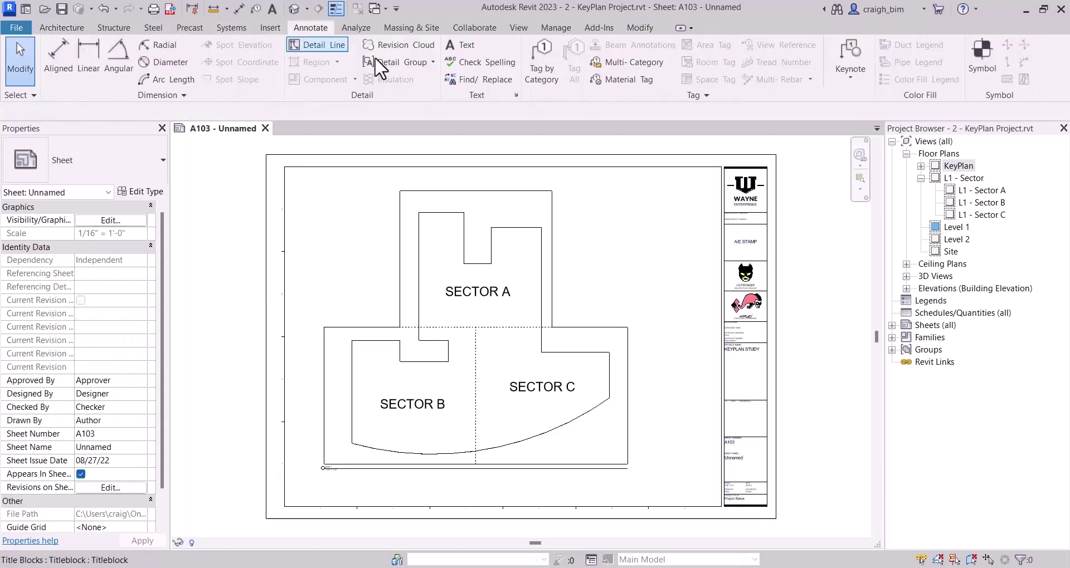
{"action": "left_click", "coordinate": [347, 50]}
{"action": "left_click", "coordinate": [672, 167]}
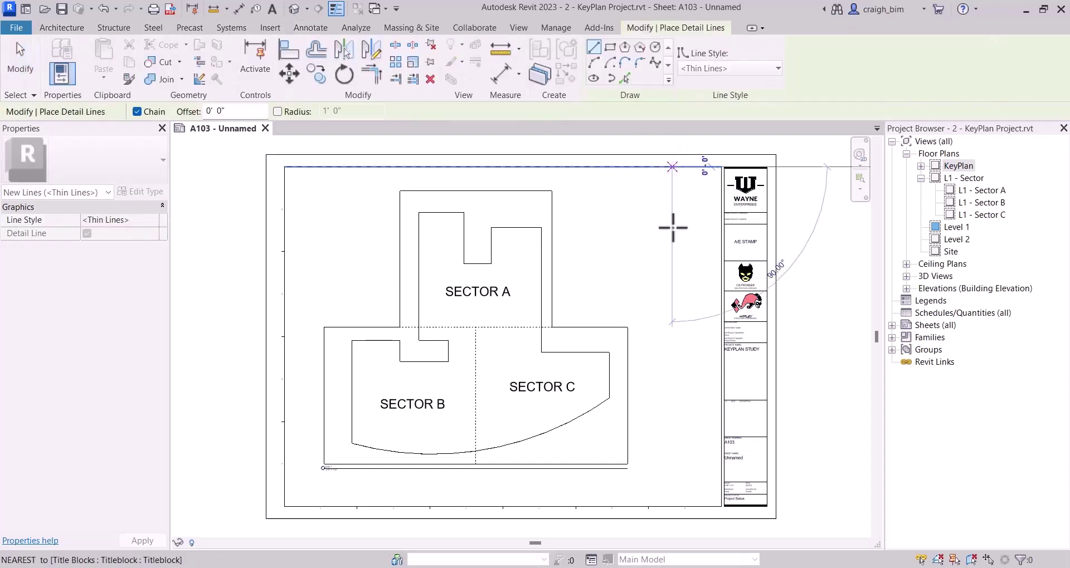
{"action": "left_click", "coordinate": [672, 506]}
{"action": "key", "text": "Escape"}
{"action": "key", "text": "Escape"}
Select the new line and try an aligned dimension to it, then cancel
{"action": "left_click", "coordinate": [674, 495]}
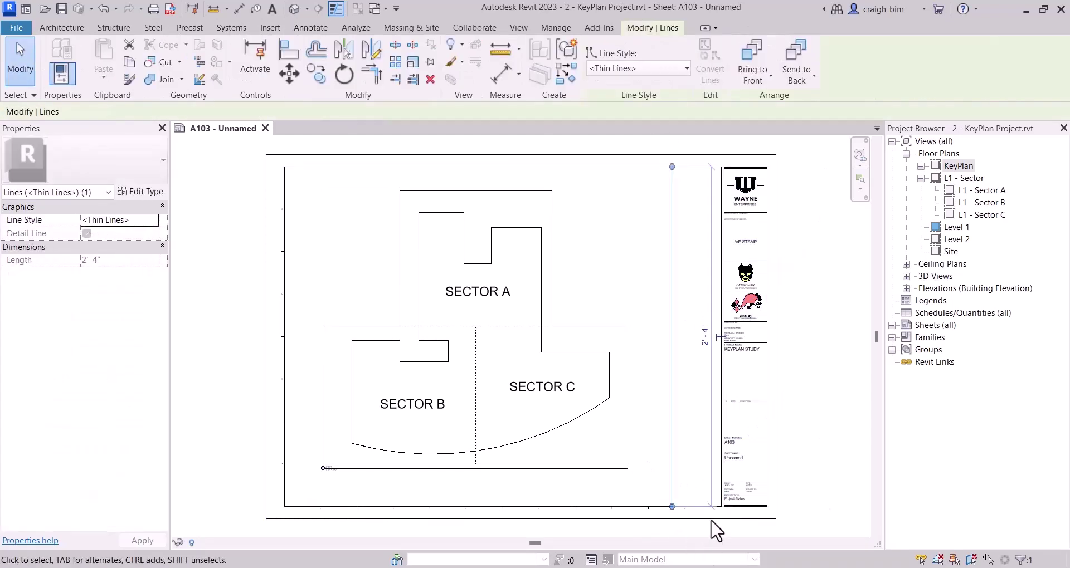
{"action": "left_click", "coordinate": [239, 8]}
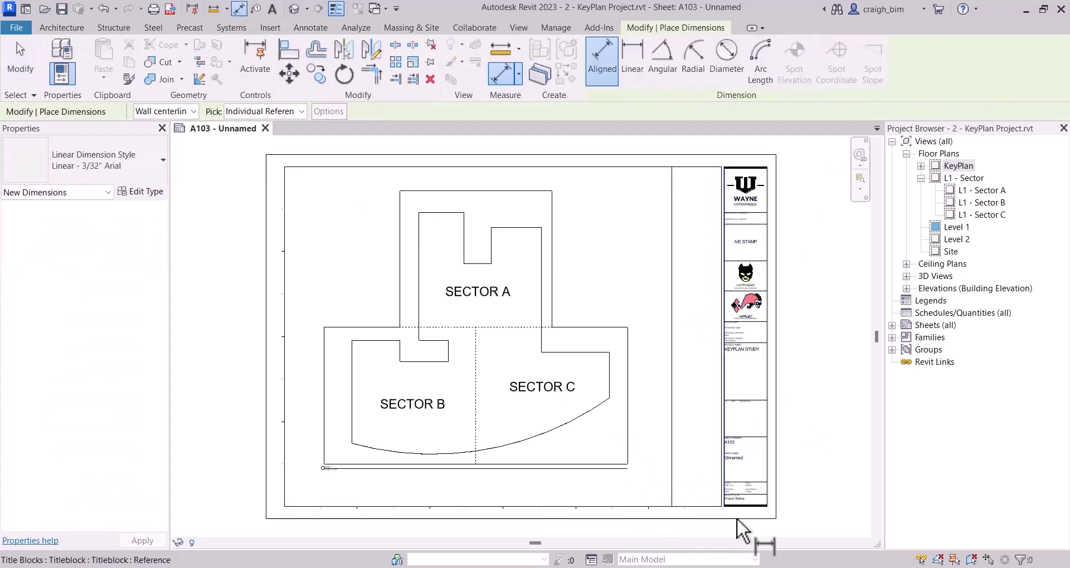
{"action": "scroll", "coordinate": [737, 519], "scroll_direction": "up", "scroll_amount": 5}
{"action": "left_click", "coordinate": [705, 432]}
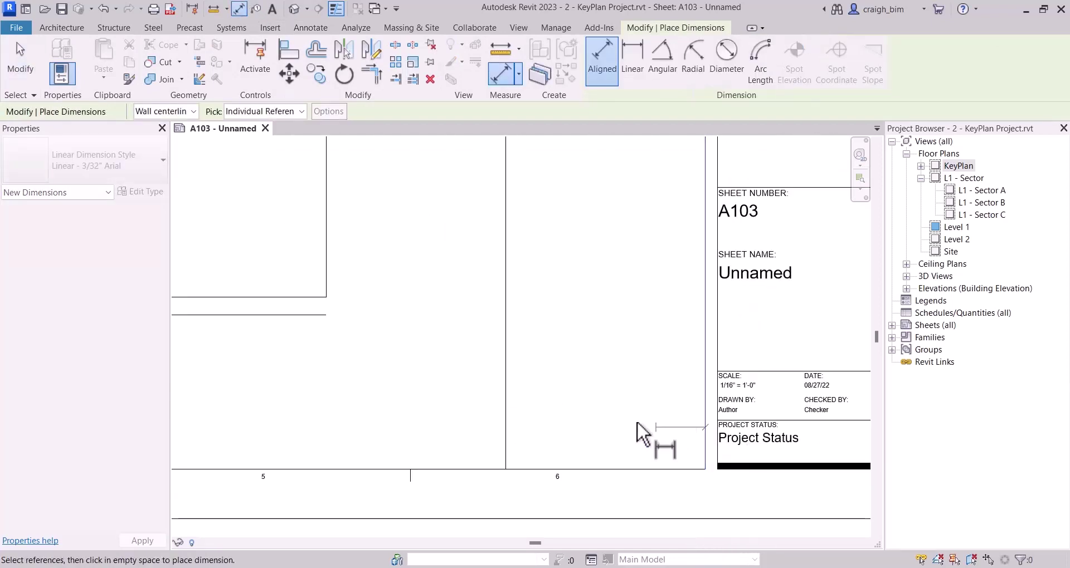
{"action": "key", "text": "Escape"}
{"action": "key", "text": "Escape"}
Set the line's temporary dimension from the title block strip to 5
{"action": "left_click", "coordinate": [507, 401]}
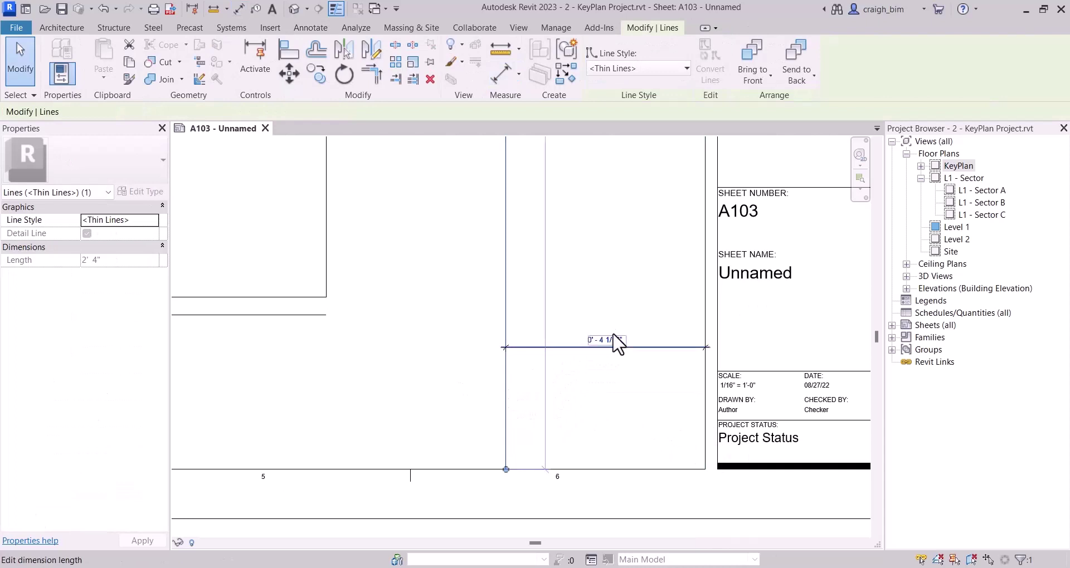
{"action": "left_click", "coordinate": [613, 338]}
{"action": "type", "text": "5"}
{"action": "key", "text": "Return"}
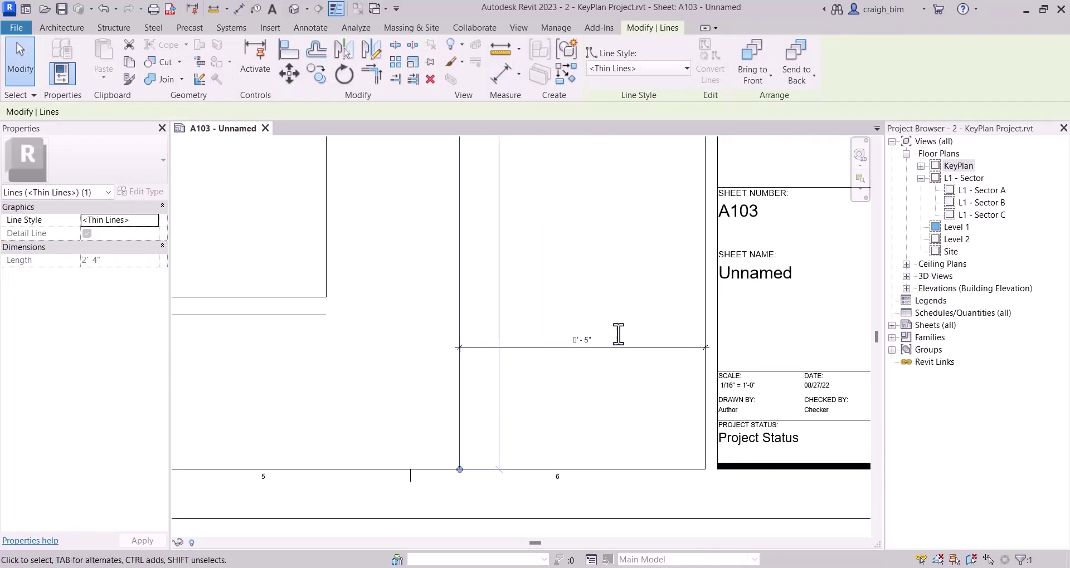
{"action": "key", "text": "Escape"}
{"action": "scroll", "coordinate": [696, 439], "scroll_direction": "down", "scroll_amount": 2}
{"action": "scroll", "coordinate": [682, 433], "scroll_direction": "down", "scroll_amount": 2}
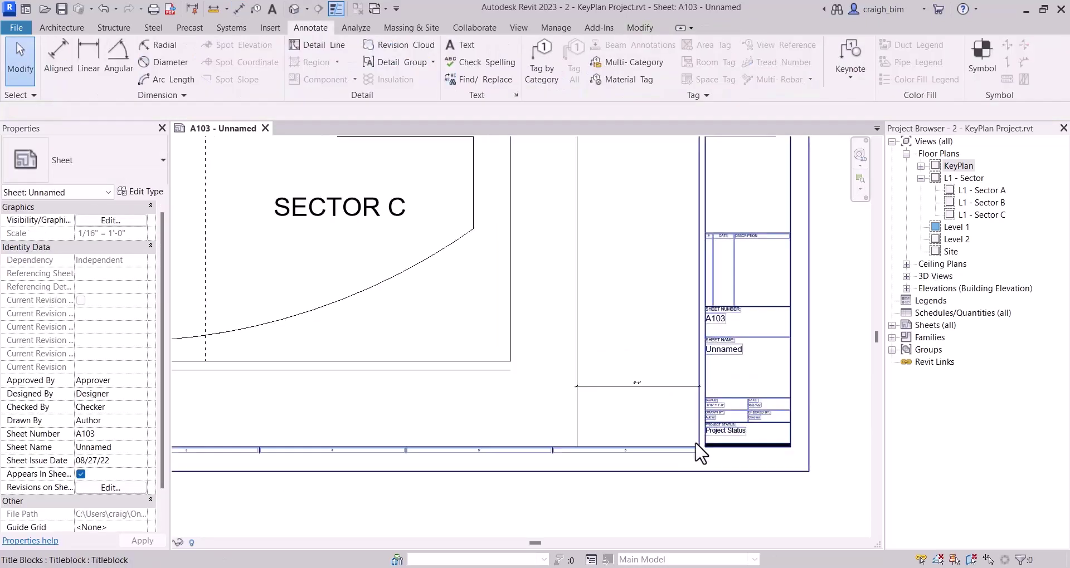
{"action": "scroll", "coordinate": [537, 291], "scroll_direction": "down", "scroll_amount": 3}
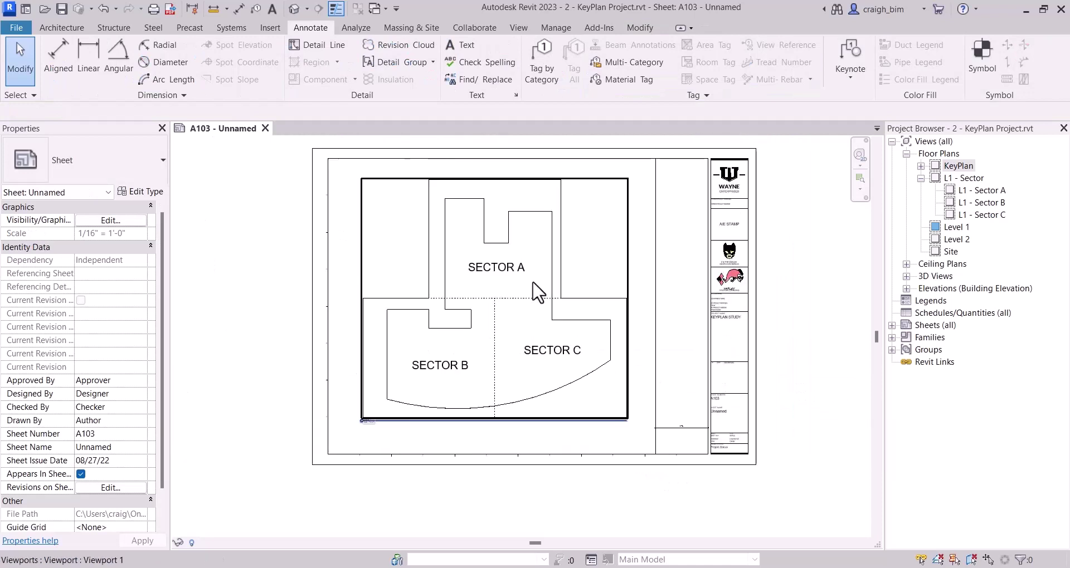
{"action": "scroll", "coordinate": [546, 303], "scroll_direction": "up", "scroll_amount": 4}
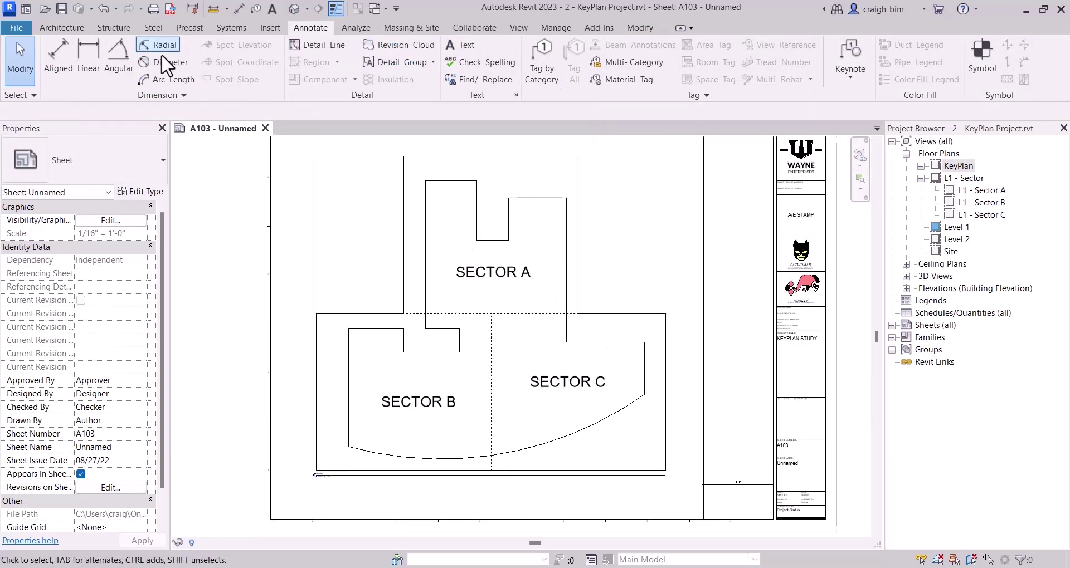
Trace Sector A's top and left edges, the notch, and Sector B's left edge with chained detail lines
{"action": "left_click", "coordinate": [333, 50]}
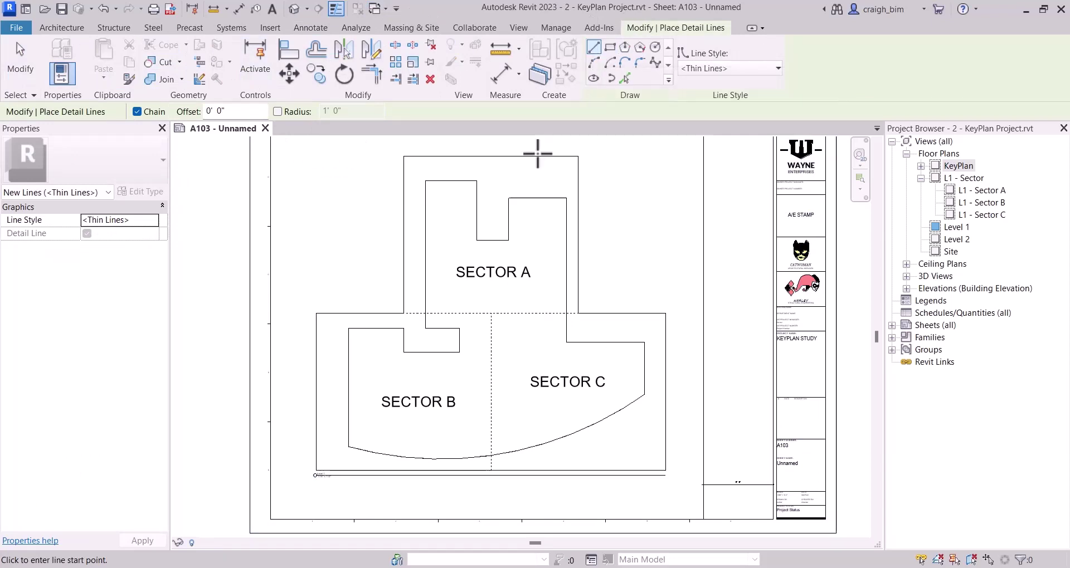
{"action": "scroll", "coordinate": [477, 205], "scroll_direction": "up", "scroll_amount": 4}
{"action": "left_click", "coordinate": [479, 179]}
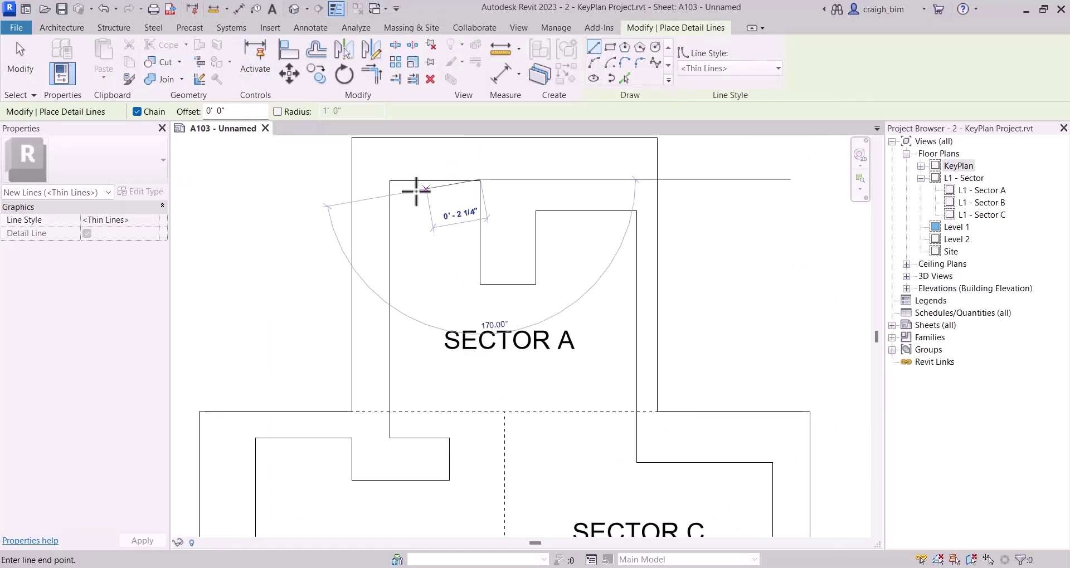
{"action": "left_click", "coordinate": [394, 180]}
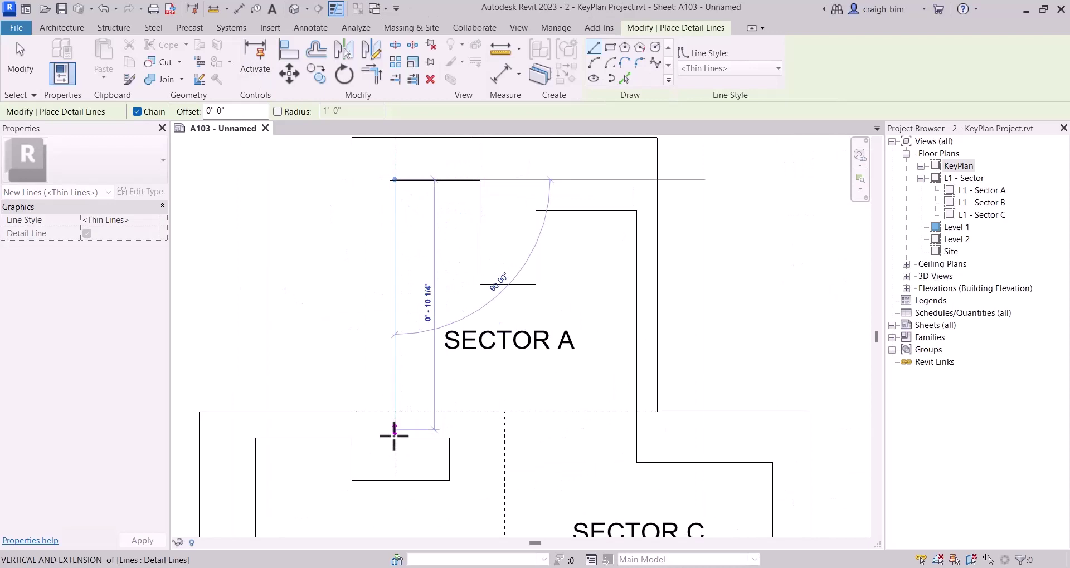
{"action": "left_click", "coordinate": [434, 432]}
{"action": "left_click", "coordinate": [456, 436]}
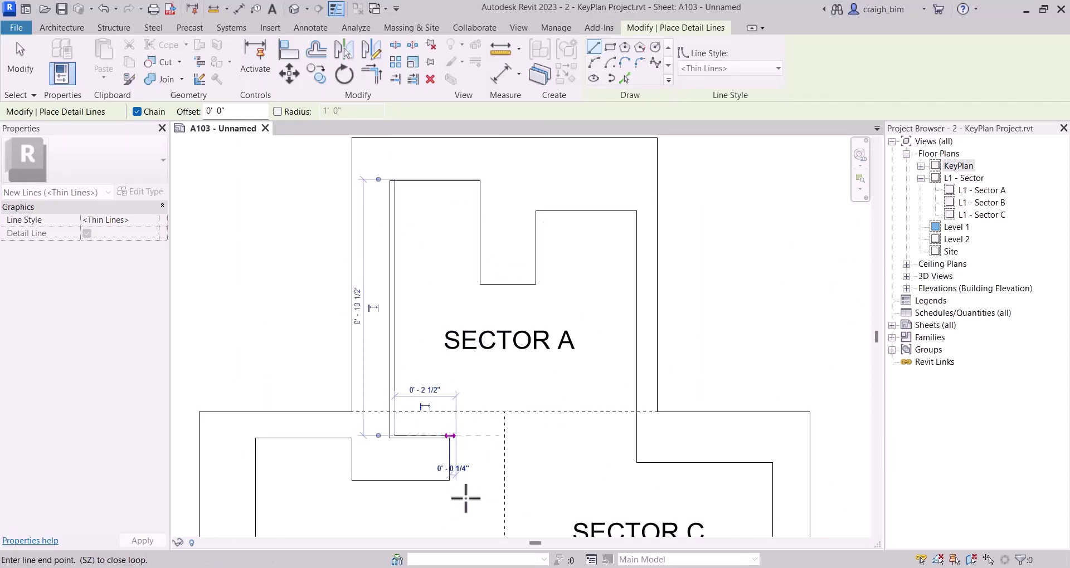
{"action": "left_click", "coordinate": [456, 478]}
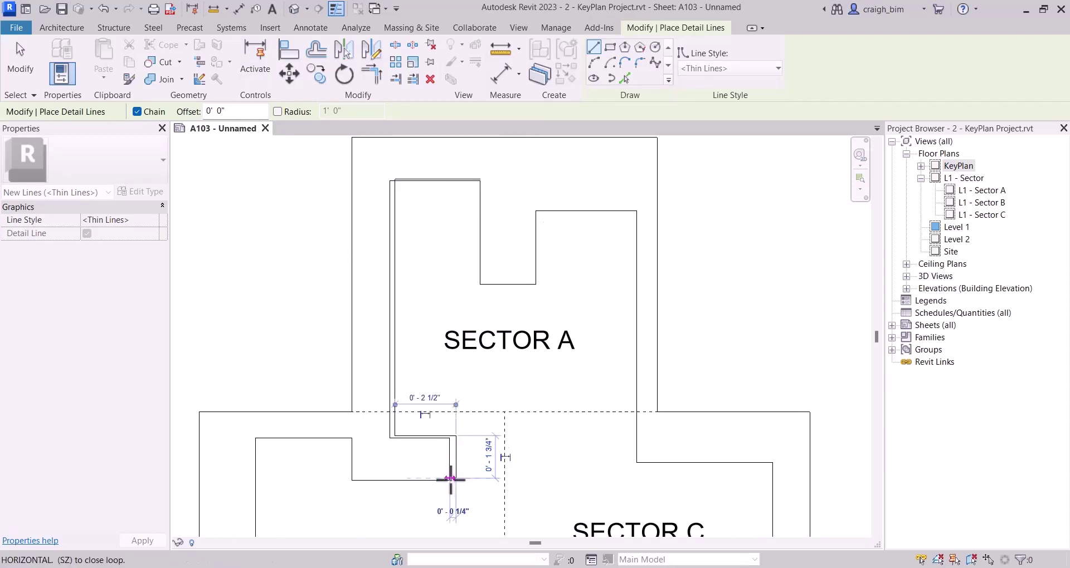
{"action": "left_click", "coordinate": [352, 478]}
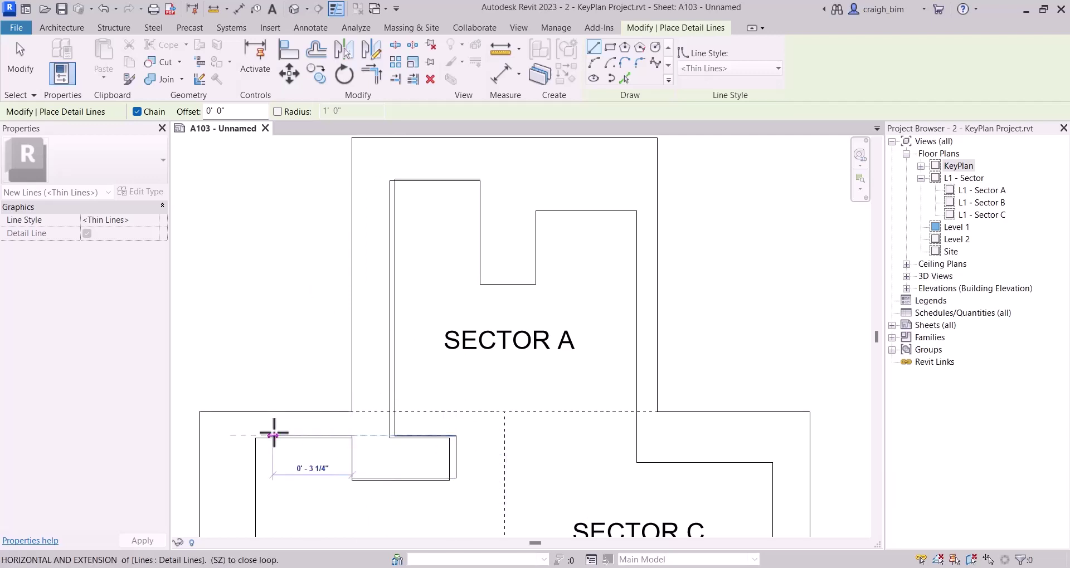
{"action": "left_click", "coordinate": [255, 436]}
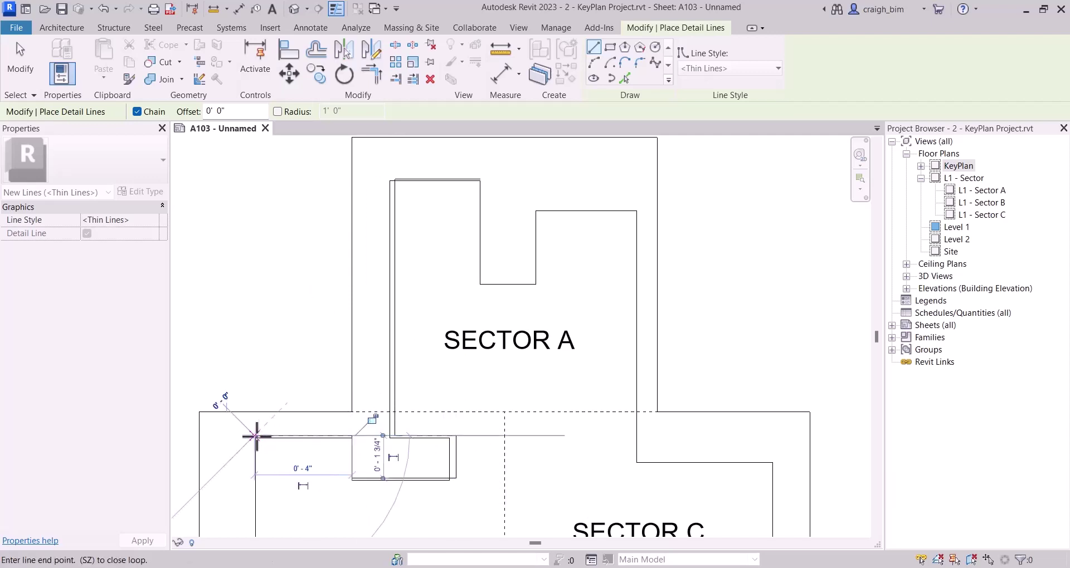
{"action": "middle_click_drag", "start_coordinate": [252, 430], "coordinate": [258, 252]}
{"action": "left_click", "coordinate": [260, 463]}
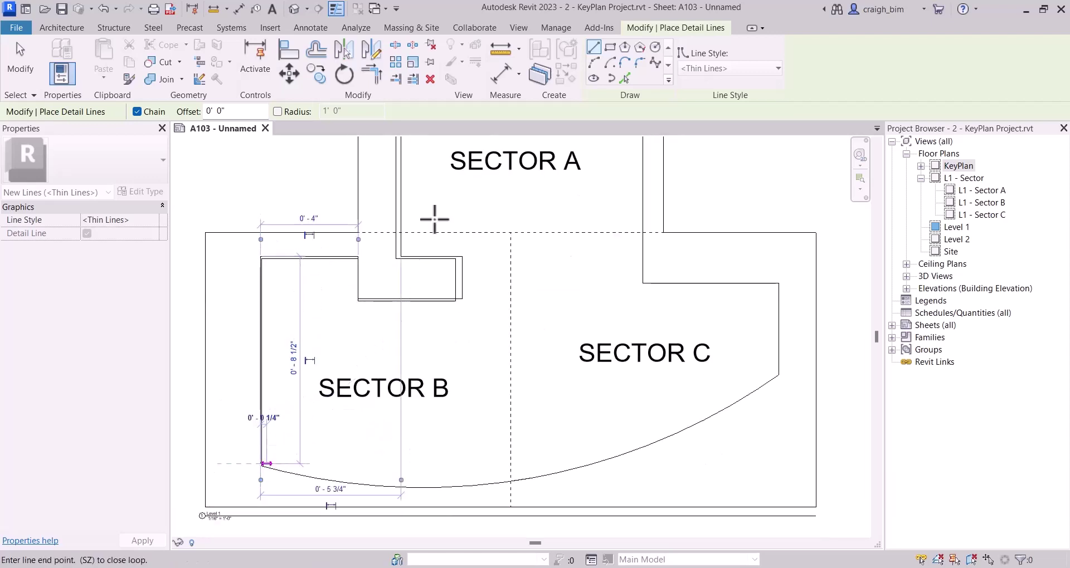
Add an arc segment along the curved bottom edge to Sector C's right corner
{"action": "left_click", "coordinate": [595, 63]}
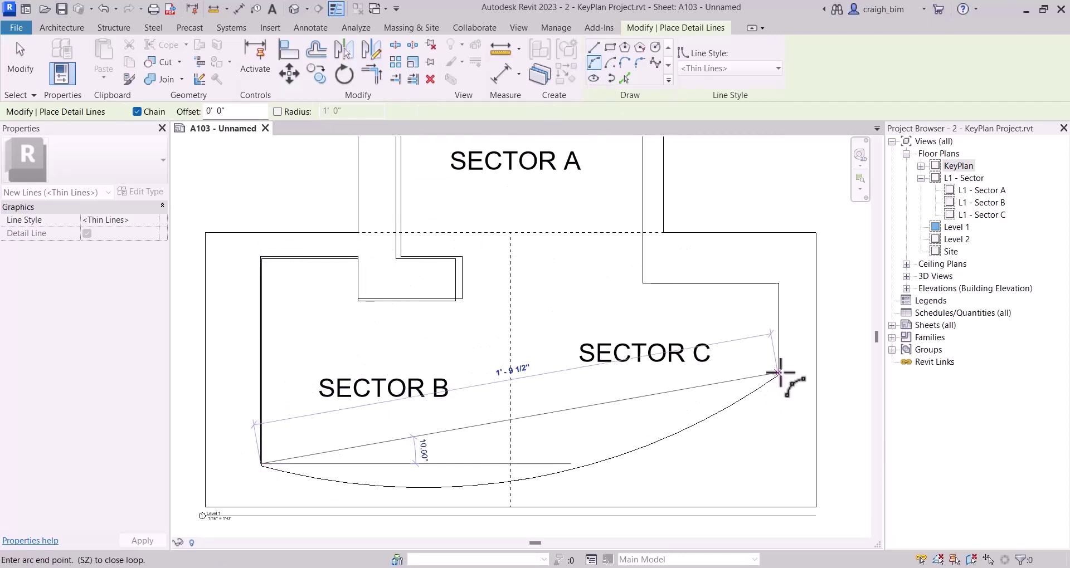
{"action": "left_click", "coordinate": [785, 382]}
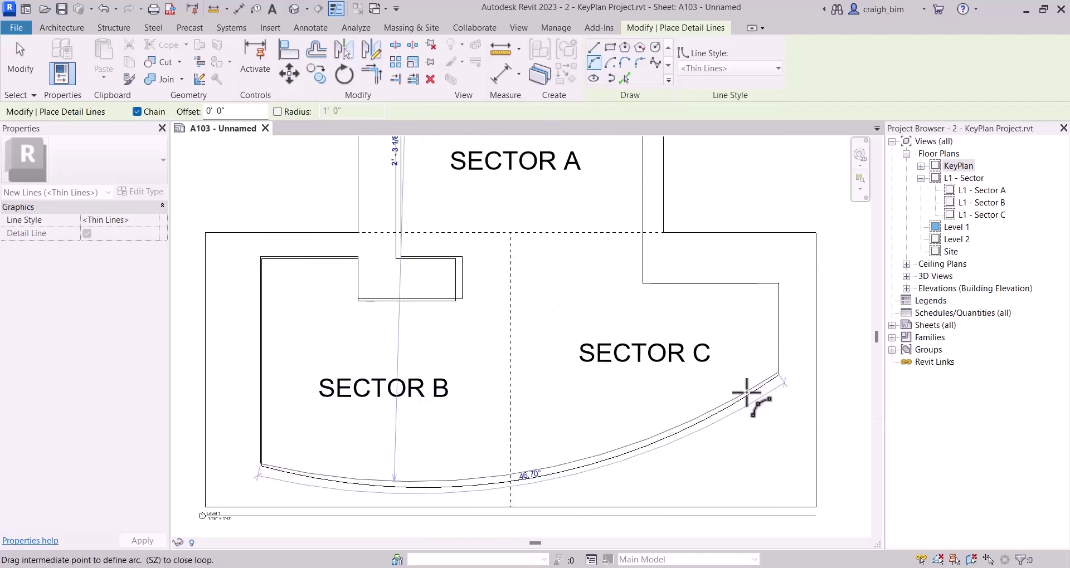
{"action": "left_click", "coordinate": [747, 394]}
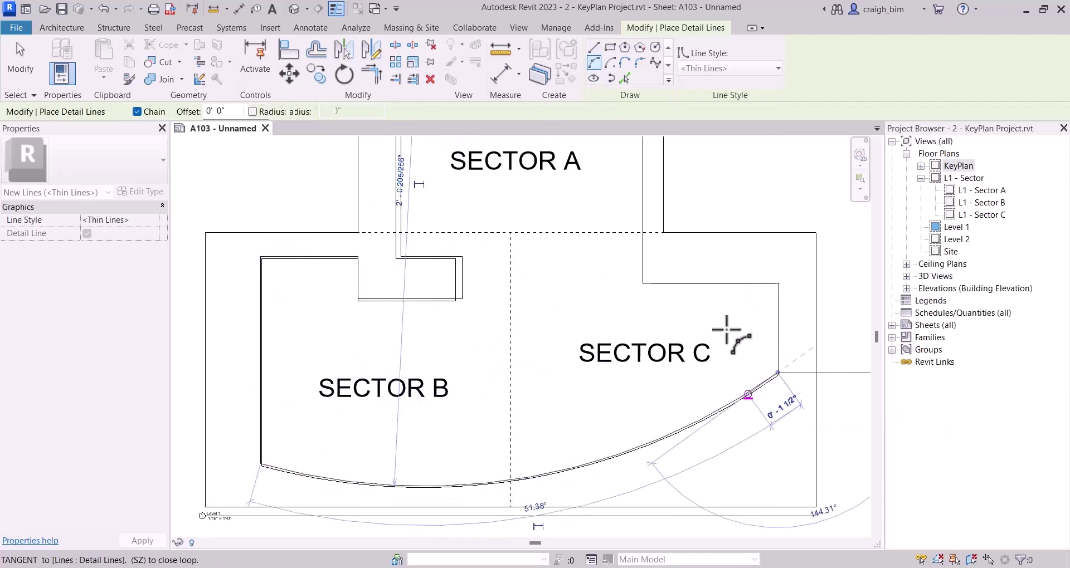
{"action": "left_click", "coordinate": [594, 47]}
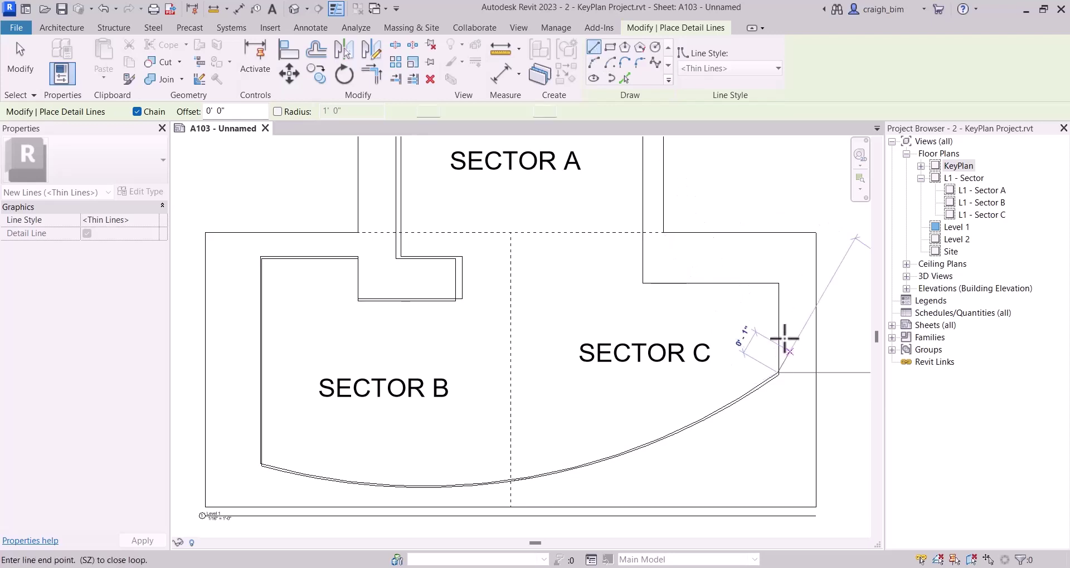
Trace Sector C's right edge, the horizontal edge and notch, closing the loop at the start point
{"action": "scroll", "coordinate": [778, 289], "scroll_direction": "up", "scroll_amount": 3}
{"action": "left_click", "coordinate": [778, 283]}
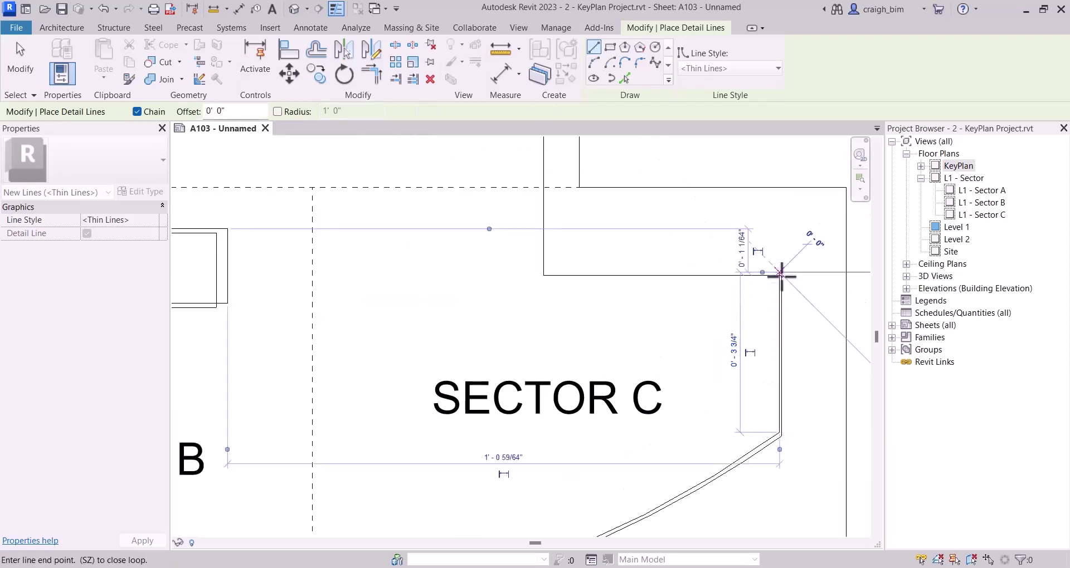
{"action": "left_click", "coordinate": [540, 272]}
{"action": "scroll", "coordinate": [628, 360], "scroll_direction": "down", "scroll_amount": 3}
{"action": "scroll", "coordinate": [559, 239], "scroll_direction": "up", "scroll_amount": 4}
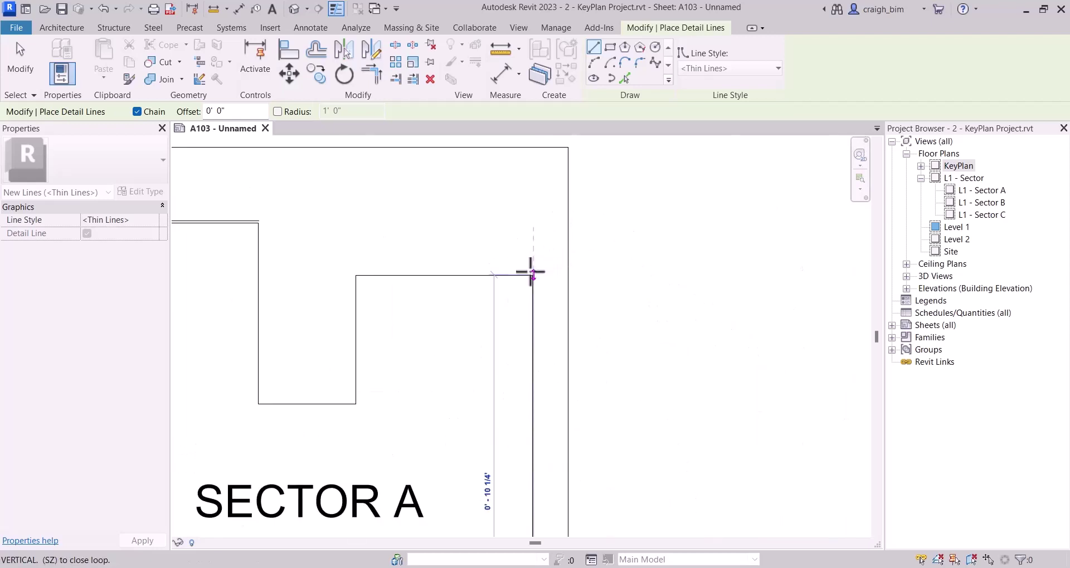
{"action": "left_click", "coordinate": [355, 275]}
{"action": "left_click", "coordinate": [352, 402]}
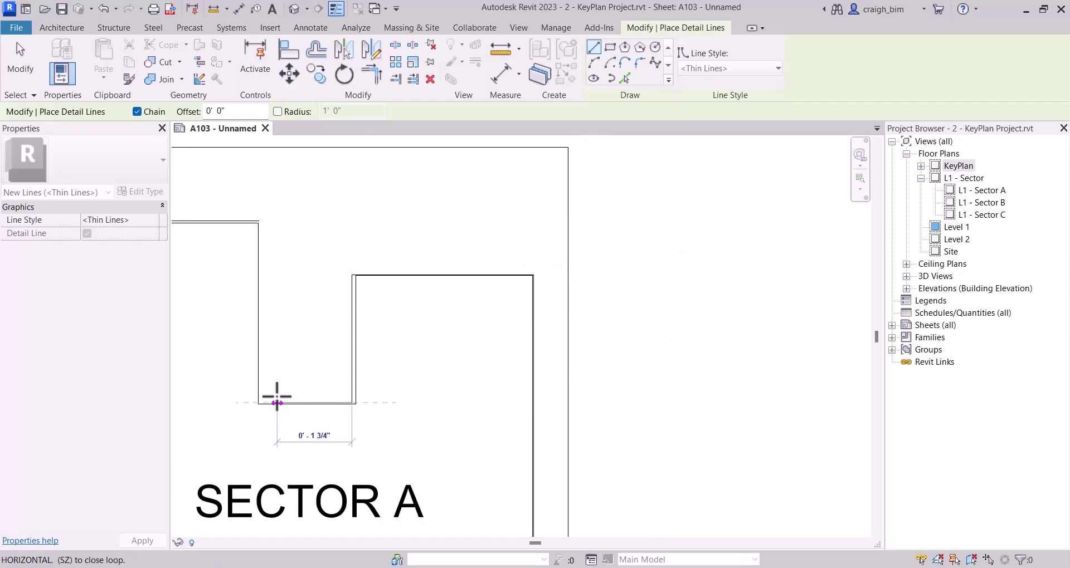
{"action": "left_click", "coordinate": [258, 402]}
{"action": "left_click", "coordinate": [258, 221]}
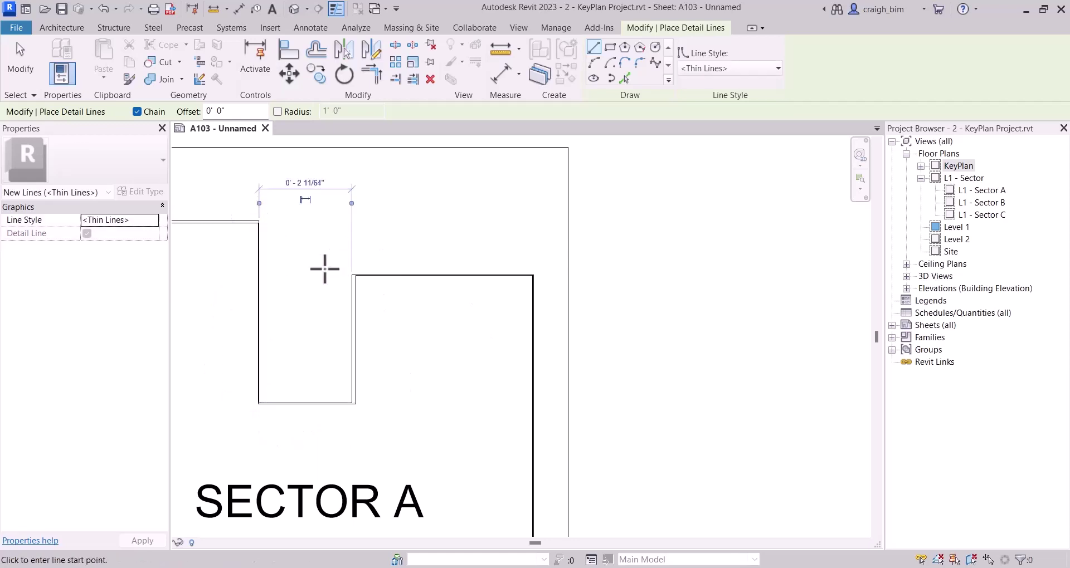
{"action": "middle_click_drag", "start_coordinate": [357, 289], "coordinate": [747, 223]}
Stop drawing and select the short and long vertical detail lines at the notch
{"action": "key", "text": "Escape"}
{"action": "key", "text": "Escape"}
{"action": "left_click", "coordinate": [744, 242]}
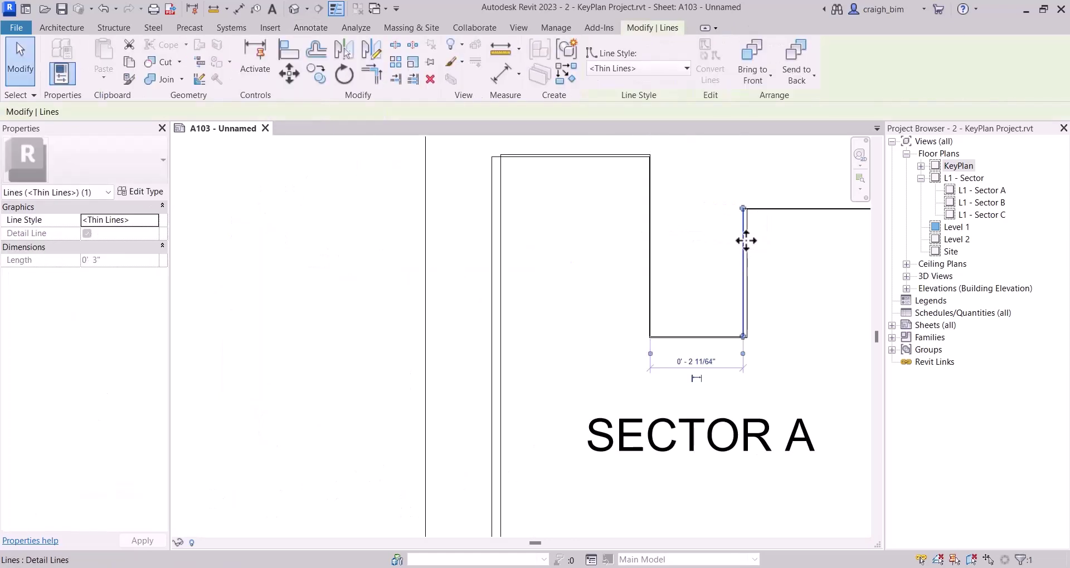
{"action": "left_click", "coordinate": [503, 174]}
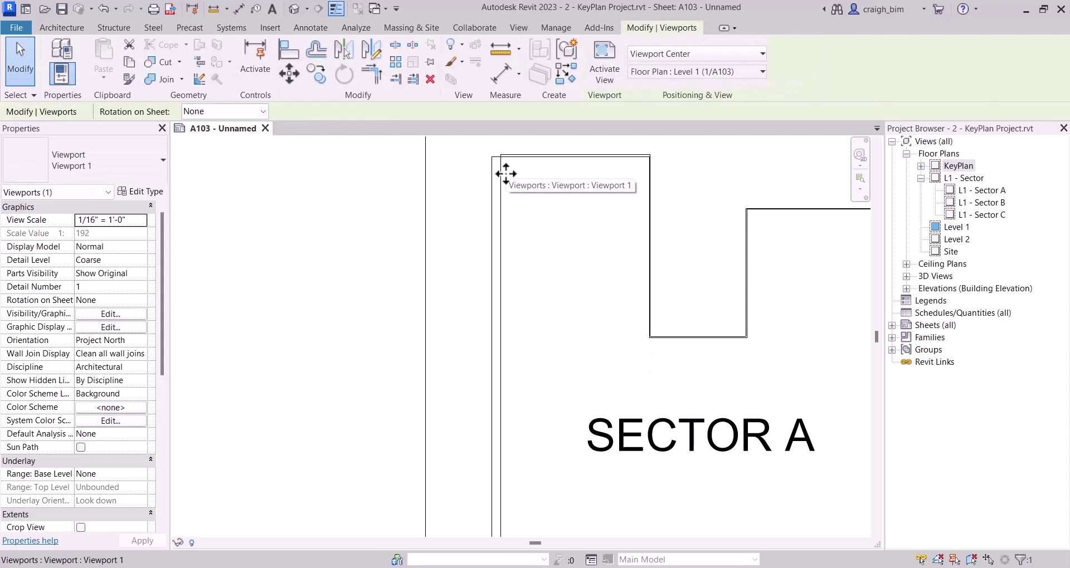
{"action": "key", "text": "Escape"}
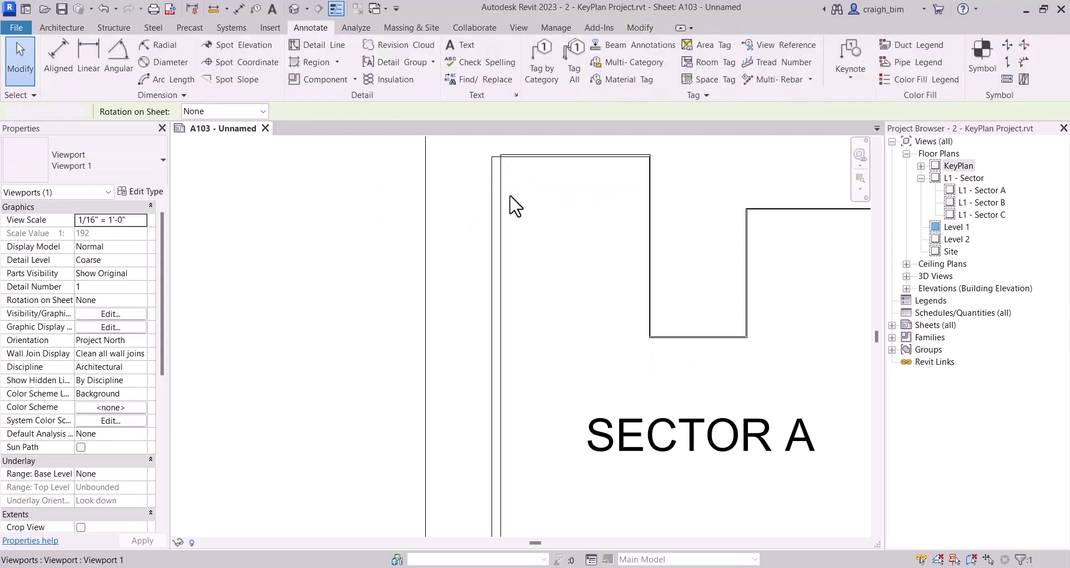
{"action": "left_click", "coordinate": [500, 206]}
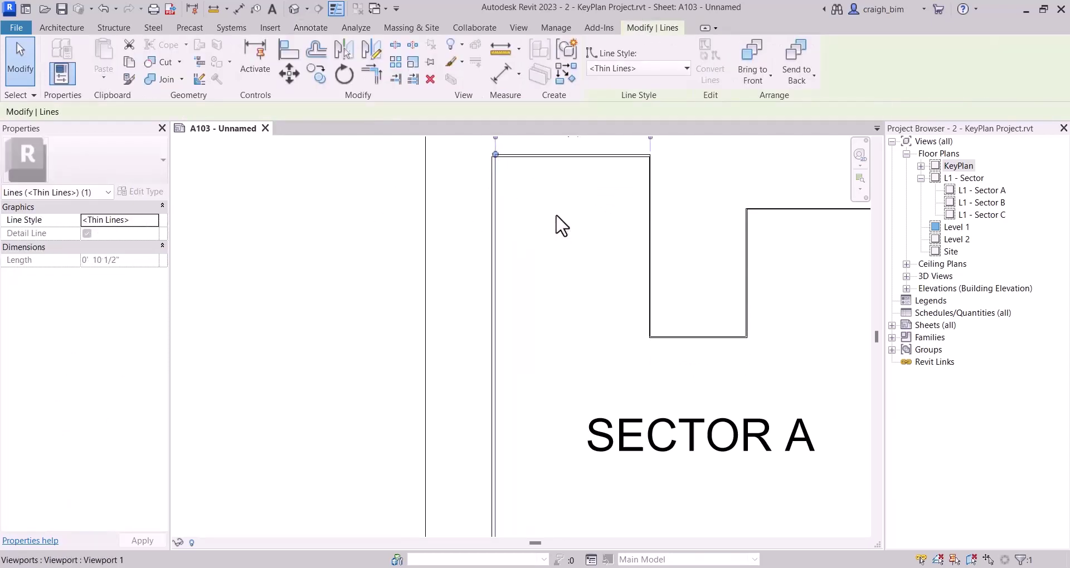
{"action": "scroll", "coordinate": [490, 191], "scroll_direction": "down", "scroll_amount": 2}
{"action": "scroll", "coordinate": [592, 369], "scroll_direction": "up", "scroll_amount": 2}
{"action": "scroll", "coordinate": [589, 369], "scroll_direction": "up", "scroll_amount": 1}
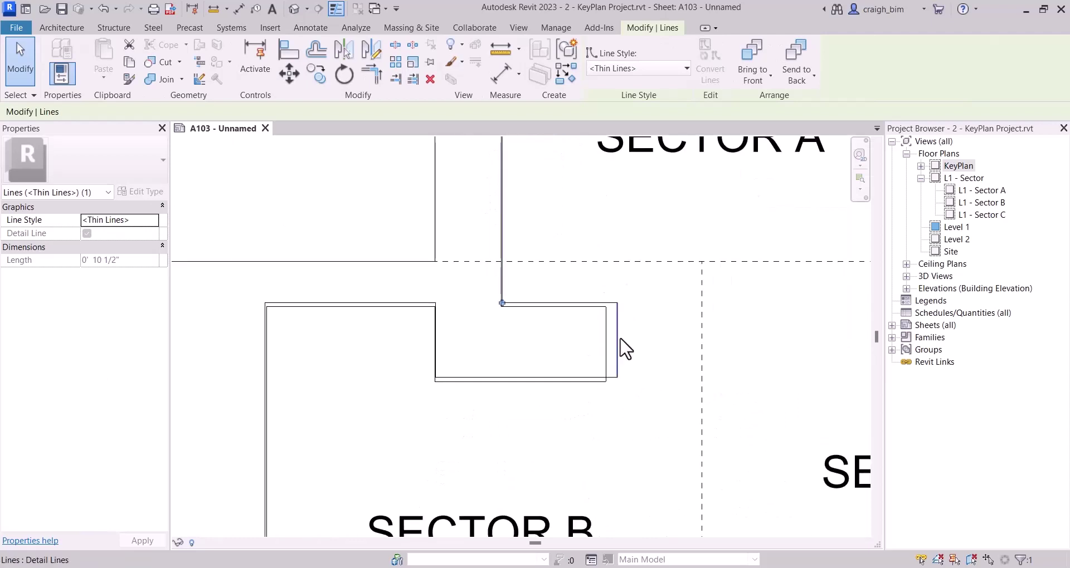
Drag the notch's right edge onto the outer sector line and zoom out
{"action": "left_click", "coordinate": [617, 342]}
{"action": "left_click_drag", "start_coordinate": [611, 365], "coordinate": [605, 368]}
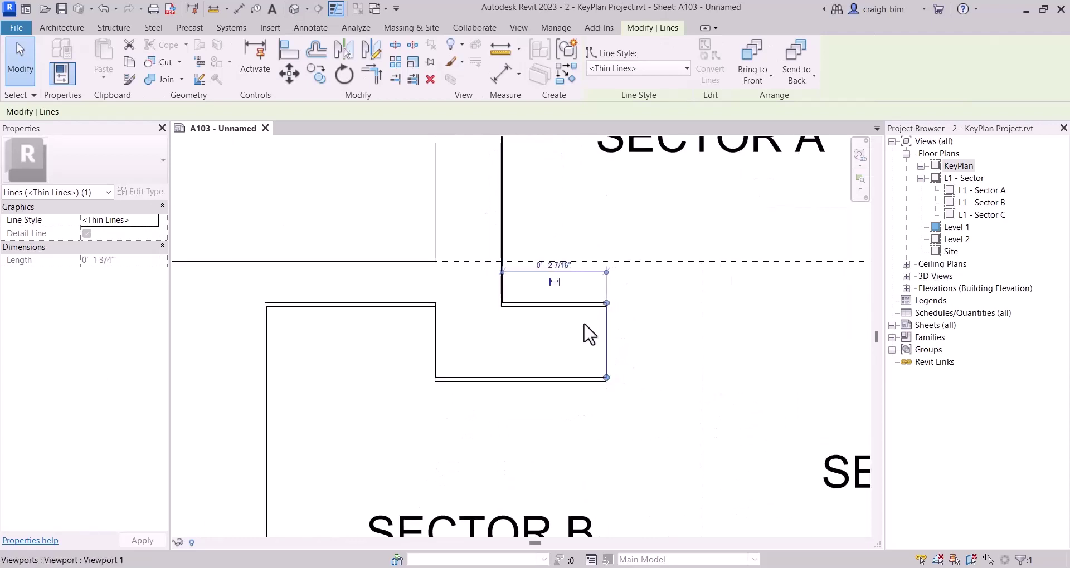
{"action": "left_click", "coordinate": [565, 379]}
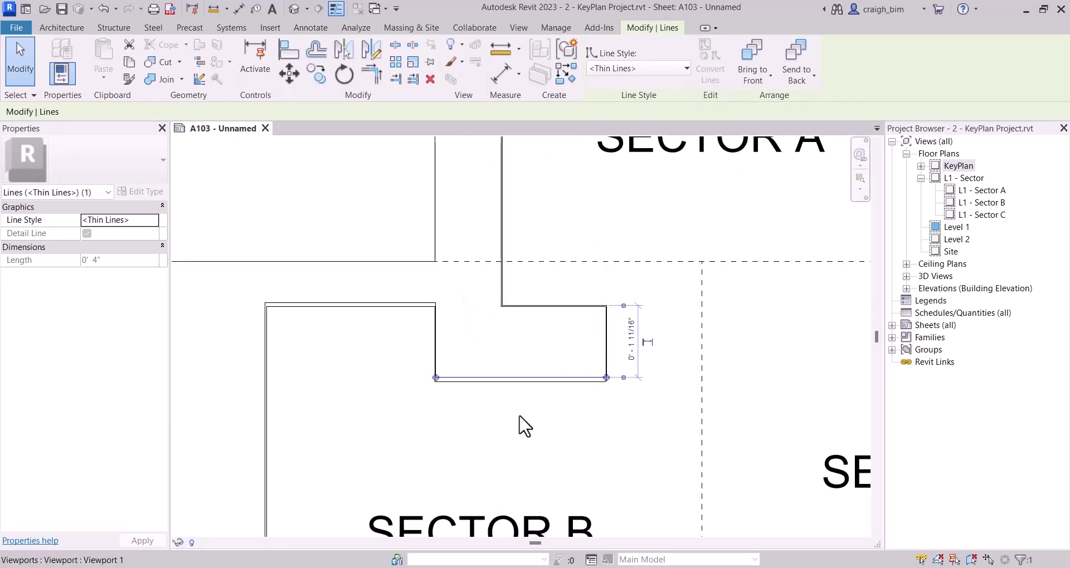
{"action": "scroll", "coordinate": [322, 299], "scroll_direction": "down", "scroll_amount": 1}
{"action": "scroll", "coordinate": [322, 299], "scroll_direction": "down", "scroll_amount": 2}
{"action": "scroll", "coordinate": [499, 486], "scroll_direction": "down", "scroll_amount": 2}
{"action": "key", "text": "Escape"}
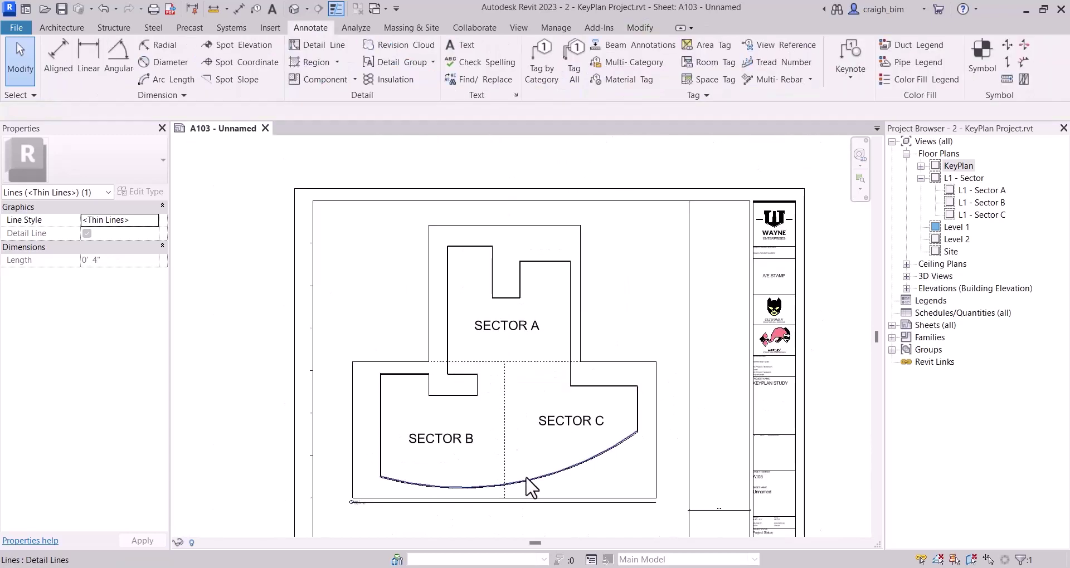
With DL, draw a detail line from the dashed-line intersection along the Sector B/C boundary to the arc
{"action": "key", "text": "d"}
{"action": "key", "text": "l"}
{"action": "scroll", "coordinate": [382, 363], "scroll_direction": "up", "scroll_amount": 3}
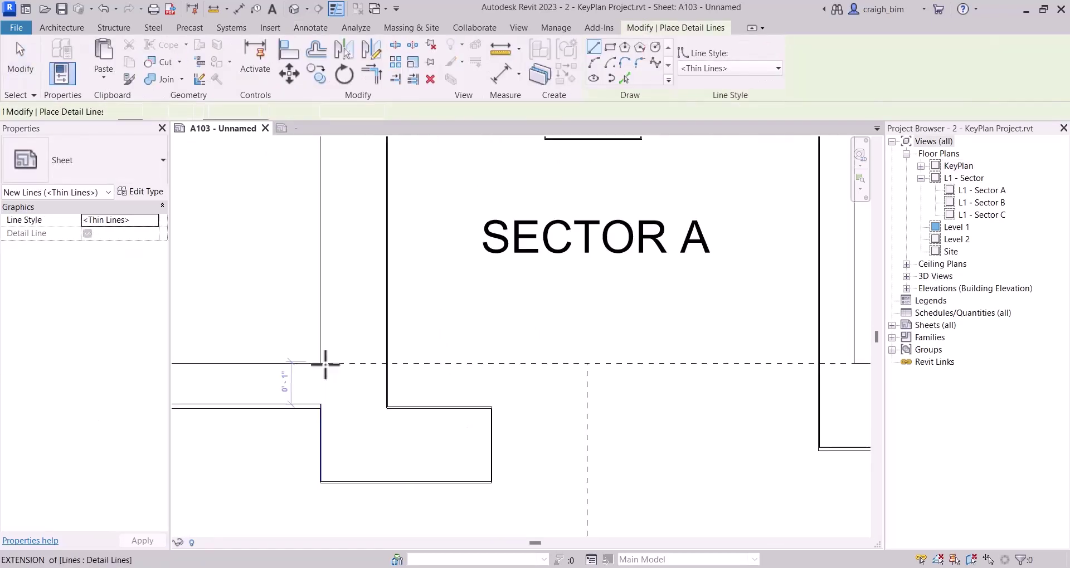
{"action": "left_click", "coordinate": [386, 362]}
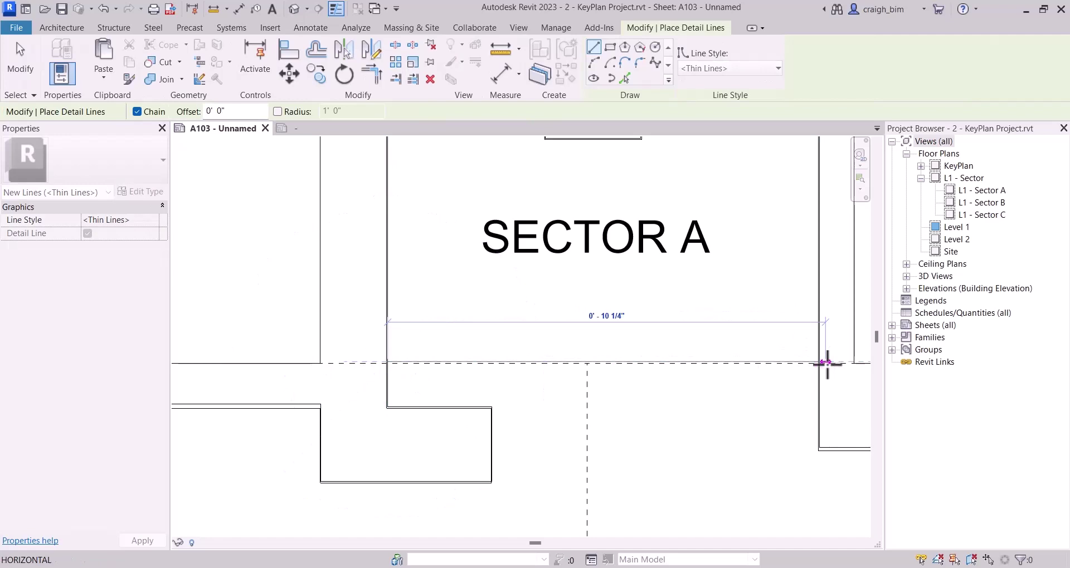
{"action": "key", "text": "Escape"}
{"action": "left_click", "coordinate": [587, 362]}
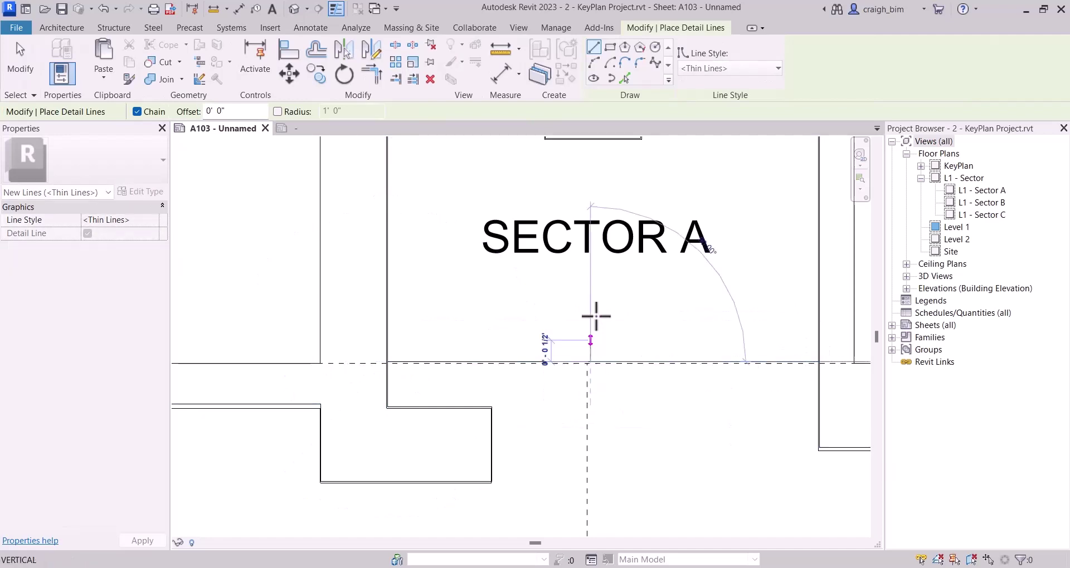
{"action": "scroll", "coordinate": [596, 314], "scroll_direction": "down", "scroll_amount": 2}
{"action": "scroll", "coordinate": [590, 446], "scroll_direction": "down", "scroll_amount": 2}
{"action": "left_click", "coordinate": [576, 441]}
{"action": "key", "text": "Escape"}
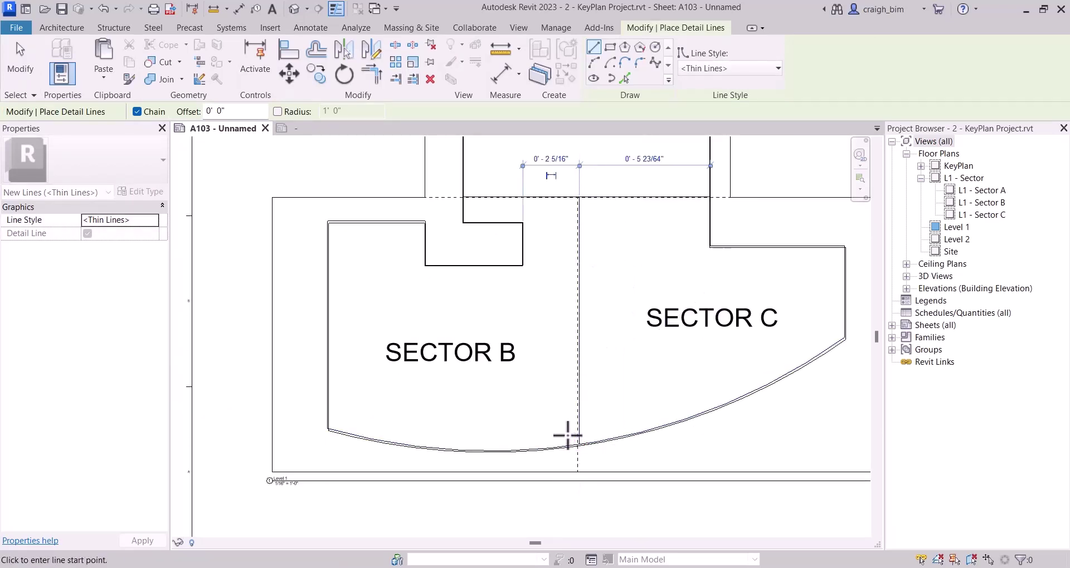
{"action": "key", "text": "Escape"}
{"action": "scroll", "coordinate": [501, 412], "scroll_direction": "down", "scroll_amount": 3}
Box-select the sector outline lines and bring up the New Family template chooser
{"action": "left_click_drag", "start_coordinate": [443, 152], "coordinate": [700, 479]}
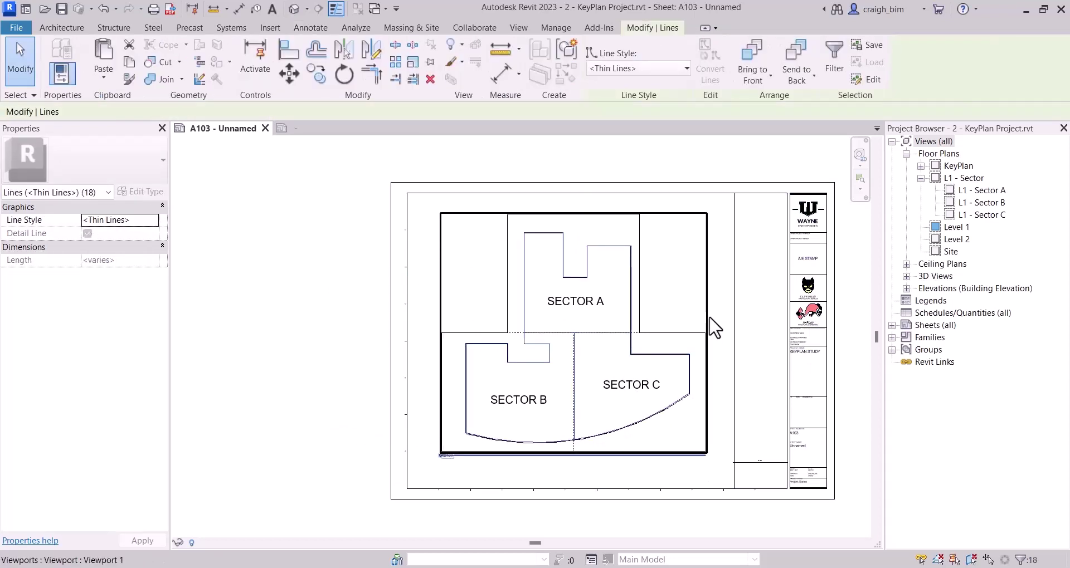
{"action": "left_click", "coordinate": [406, 167]}
{"action": "scroll", "coordinate": [528, 390], "scroll_direction": "up", "scroll_amount": 2}
{"action": "key", "text": "ctrl+Left"}
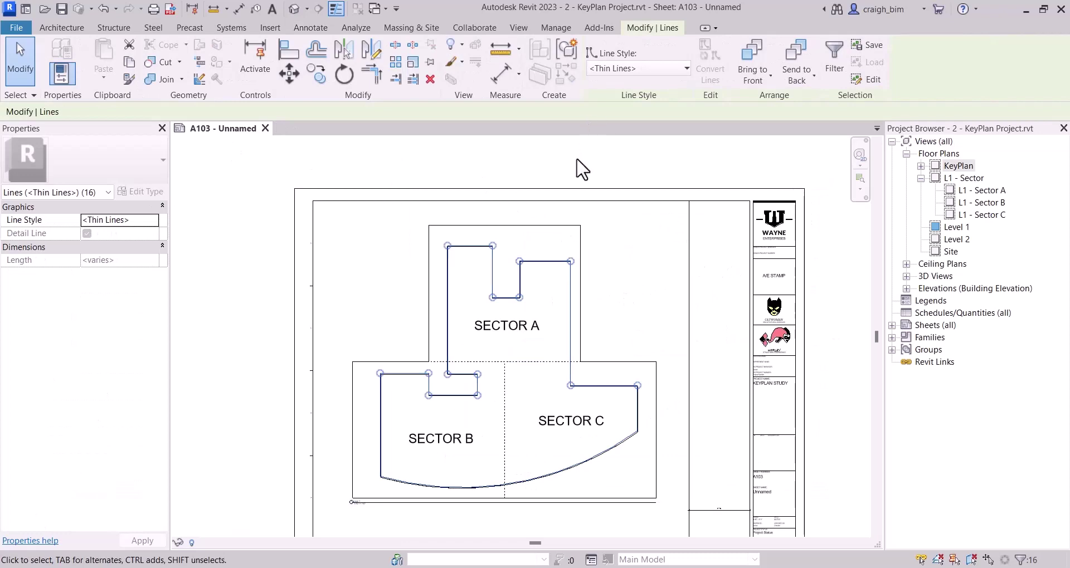
{"action": "left_click", "coordinate": [609, 179]}
{"action": "middle_click_drag", "start_coordinate": [609, 178], "coordinate": [543, 193]}
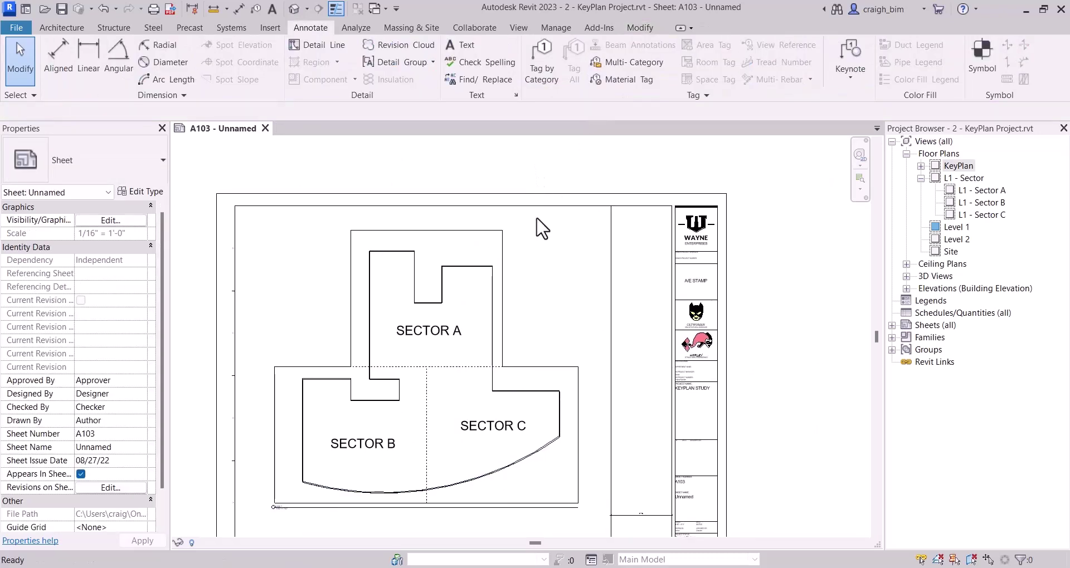
{"action": "key", "text": "ctrl+n"}
Open the English-Imperial Annotations Generic Tag template and delete its sample note
{"action": "double_click", "coordinate": [117, 107]}
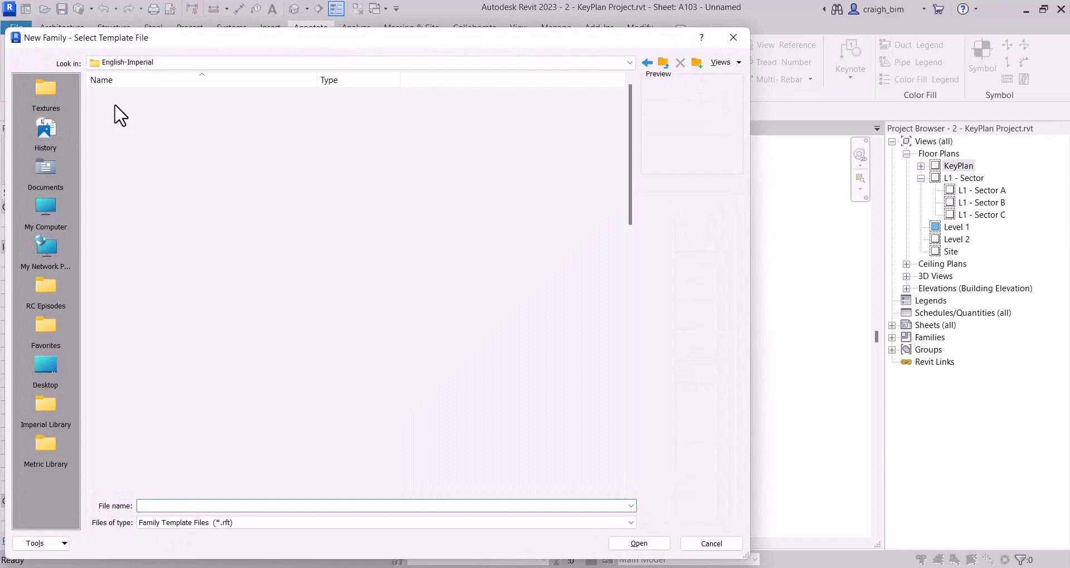
{"action": "double_click", "coordinate": [118, 95]}
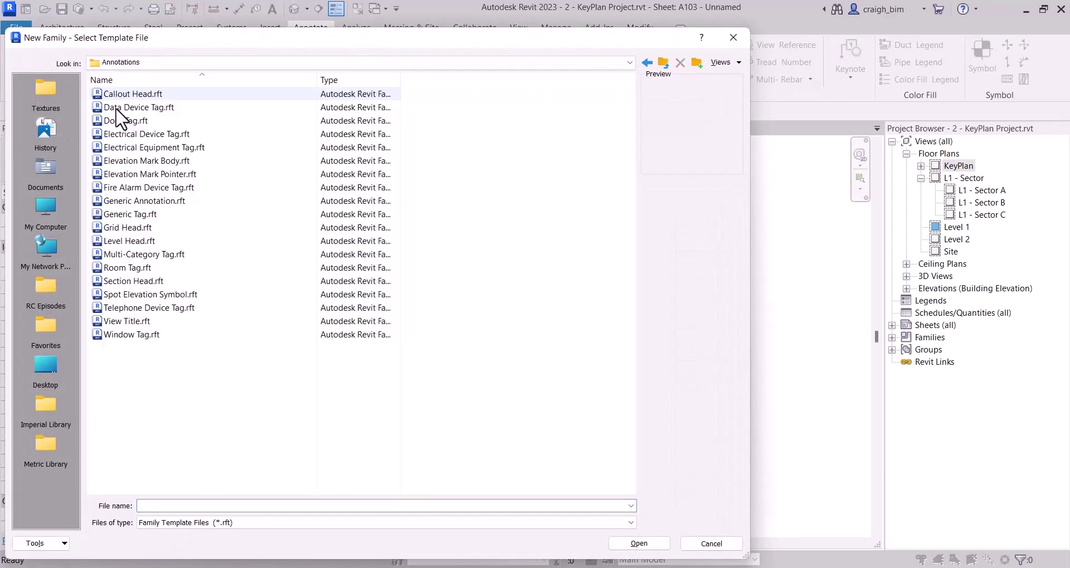
{"action": "double_click", "coordinate": [136, 215]}
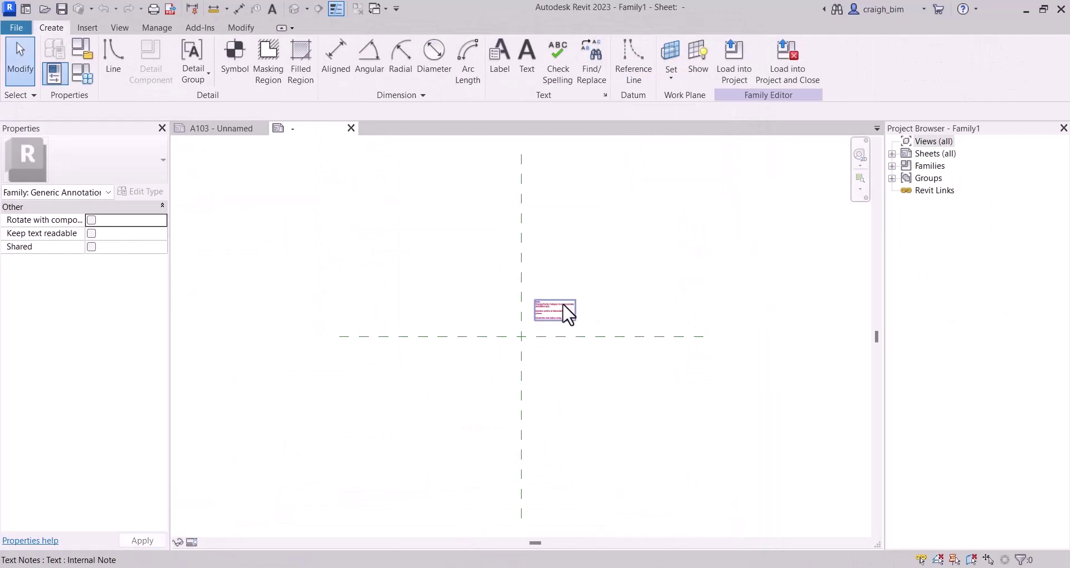
{"action": "left_click", "coordinate": [564, 306]}
{"action": "key", "text": "Delete"}
{"action": "left_click_drag", "start_coordinate": [554, 313], "coordinate": [518, 358]}
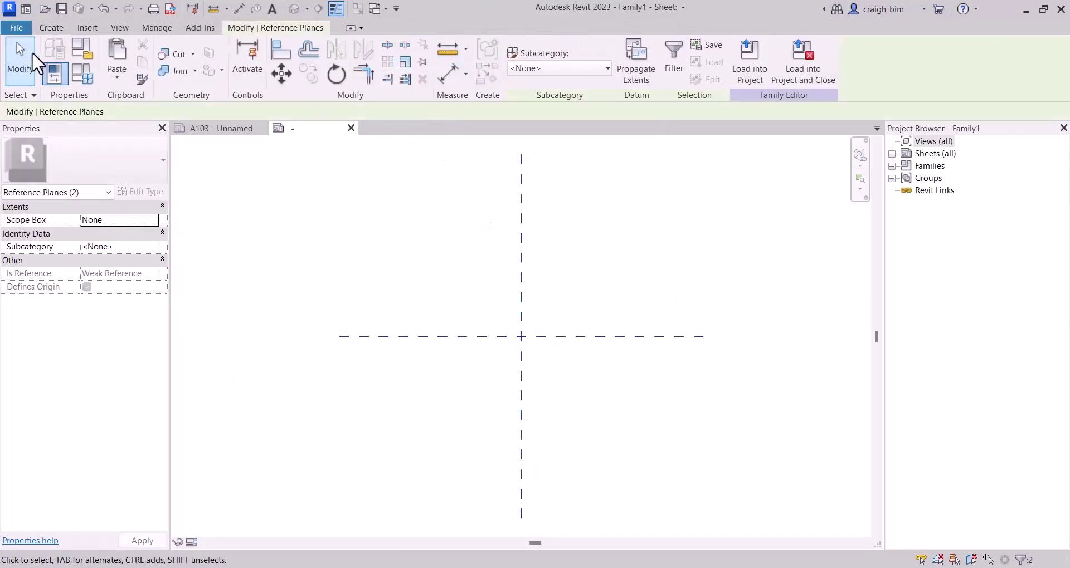
Draw <Invisible lines> offset 2 1/2" from the reference planes with Pick Lines
{"action": "left_click", "coordinate": [51, 28]}
{"action": "left_click", "coordinate": [113, 58]}
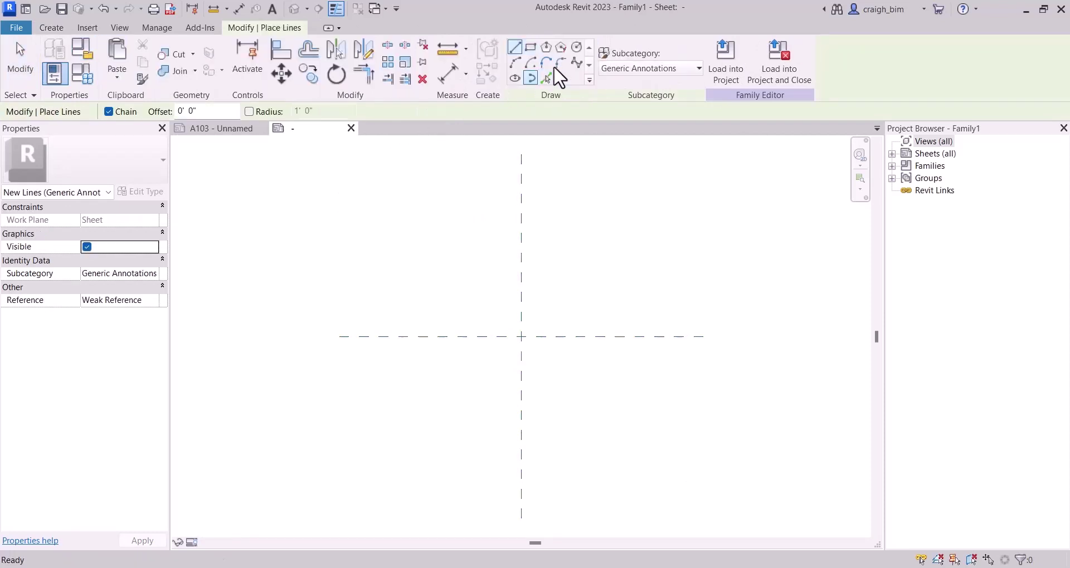
{"action": "left_click", "coordinate": [634, 64]}
{"action": "left_click", "coordinate": [627, 99]}
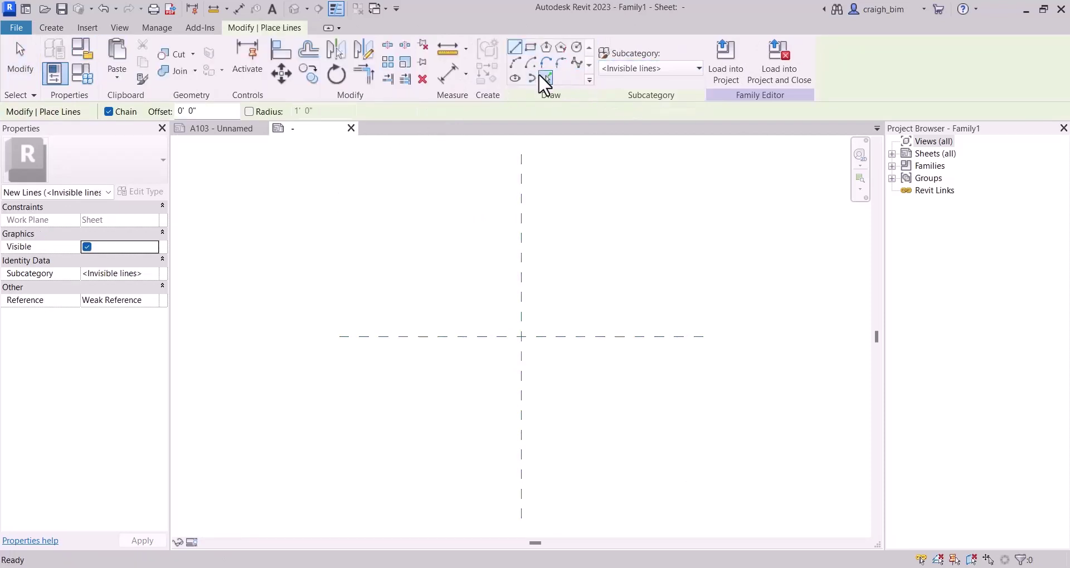
{"action": "left_click", "coordinate": [545, 78]}
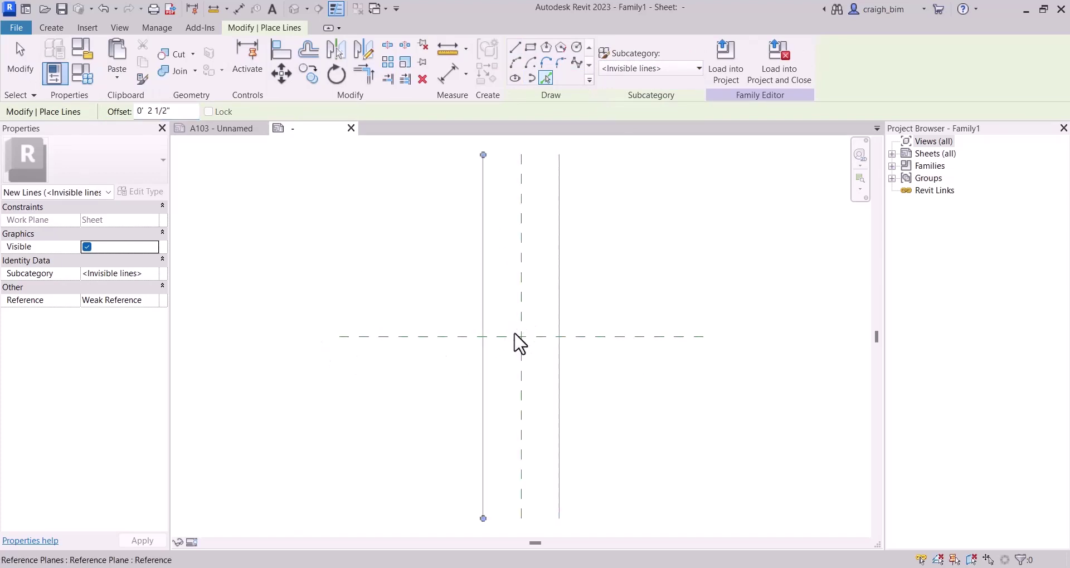
{"action": "left_click", "coordinate": [476, 342]}
{"action": "key", "text": "Escape"}
{"action": "key", "text": "Escape"}
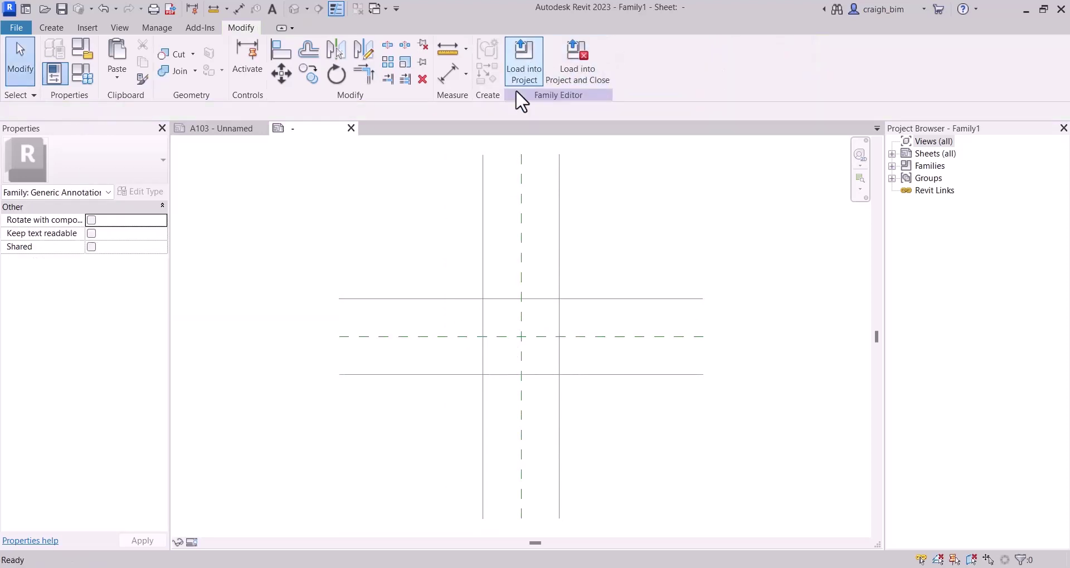
Trim the invisible lines into the four corners of a closed square using TR
{"action": "key", "text": "t"}
{"action": "key", "text": "r"}
{"action": "left_click", "coordinate": [493, 300]}
{"action": "left_click", "coordinate": [483, 322]}
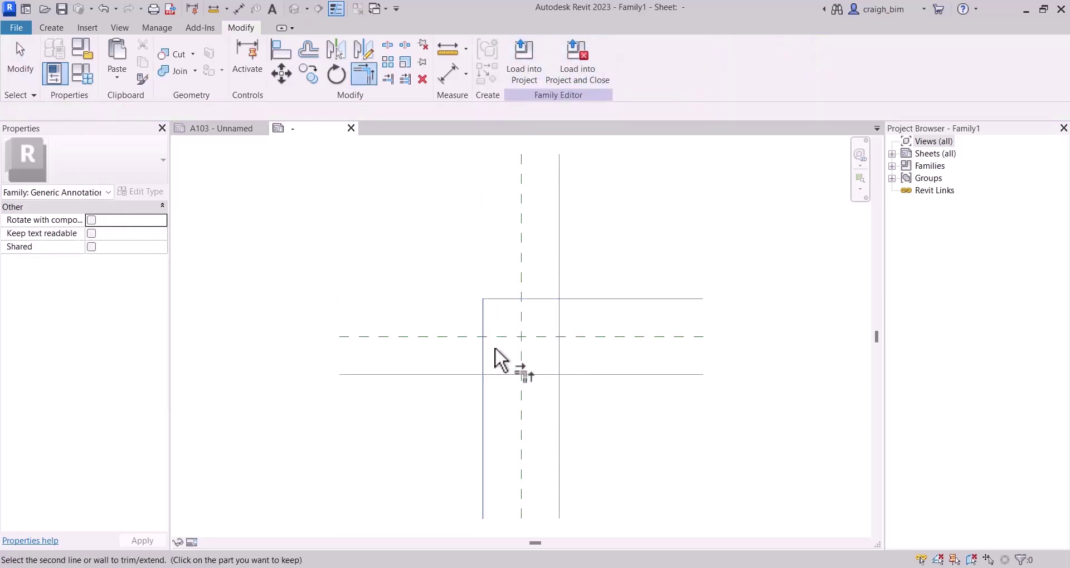
{"action": "left_click", "coordinate": [504, 375]}
{"action": "left_click", "coordinate": [519, 375]}
{"action": "left_click", "coordinate": [558, 359]}
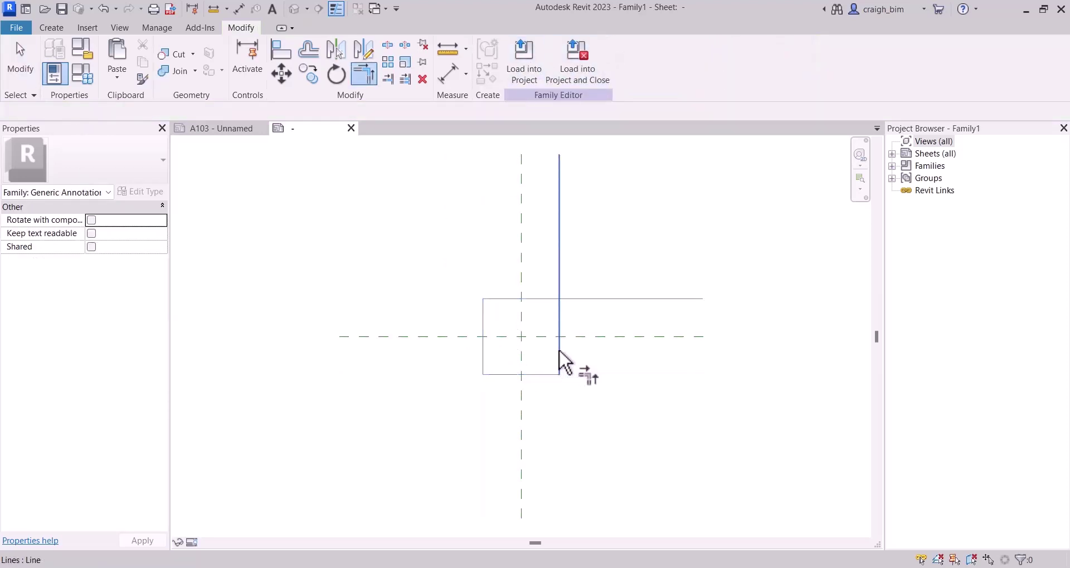
{"action": "left_click", "coordinate": [557, 312]}
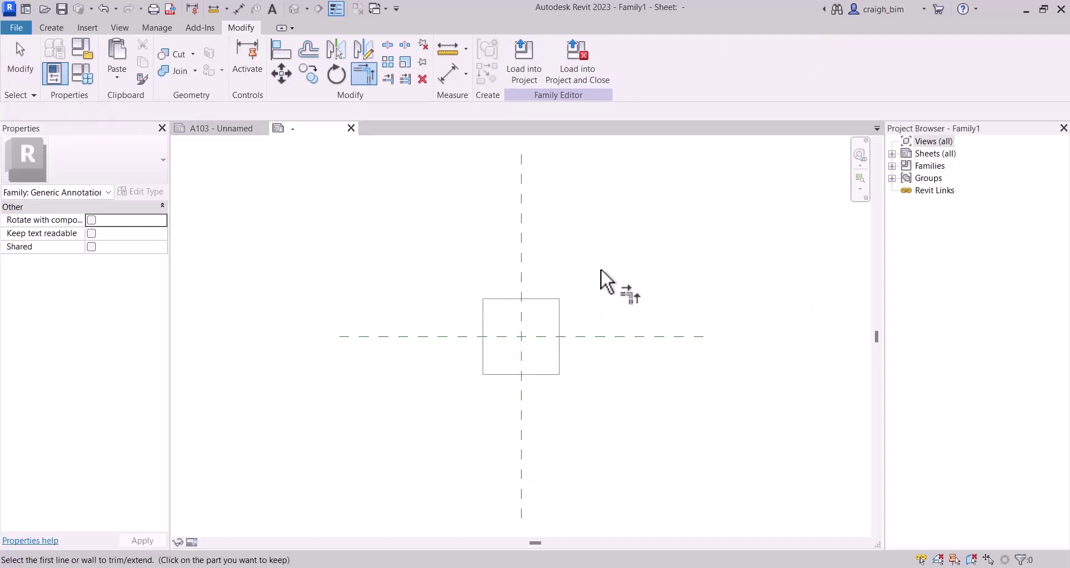
Shorten both reference planes at each end and zoom to fit the square
{"action": "key", "text": "Escape"}
{"action": "left_click", "coordinate": [520, 252]}
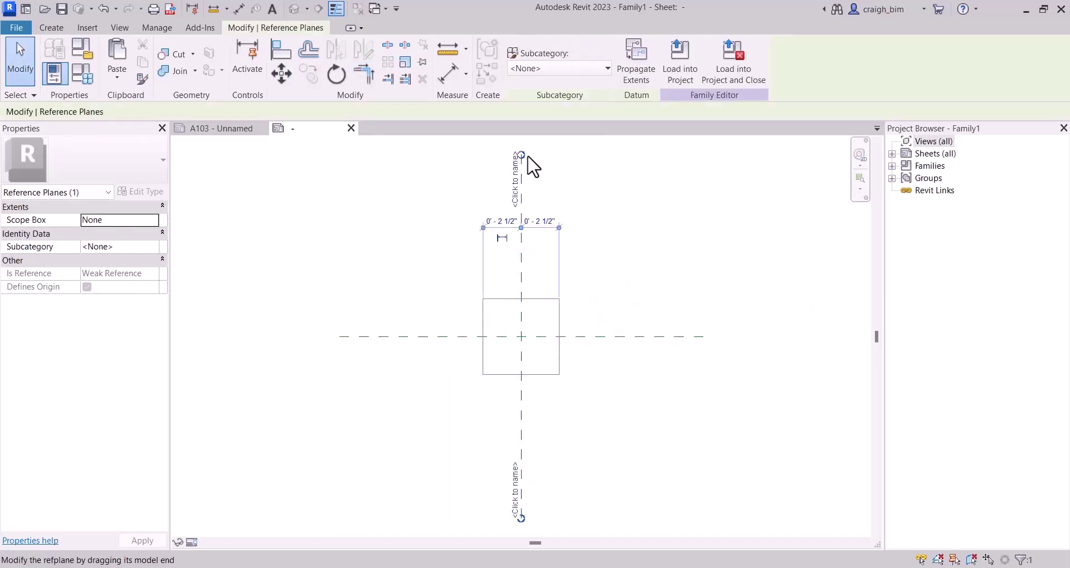
{"action": "left_click_drag", "start_coordinate": [525, 162], "coordinate": [522, 281]}
{"action": "left_click_drag", "start_coordinate": [522, 518], "coordinate": [549, 388]}
{"action": "left_click", "coordinate": [685, 338]}
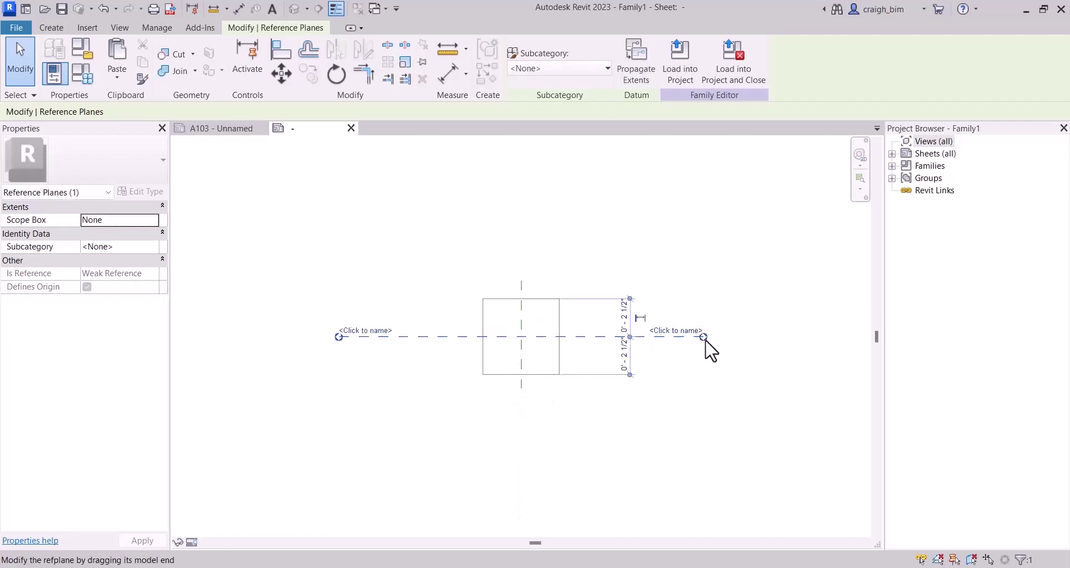
{"action": "left_click_drag", "start_coordinate": [705, 341], "coordinate": [571, 356]}
{"action": "left_click_drag", "start_coordinate": [339, 337], "coordinate": [470, 351]}
{"action": "left_click", "coordinate": [446, 408]}
{"action": "key", "text": "z"}
{"action": "key", "text": "f"}
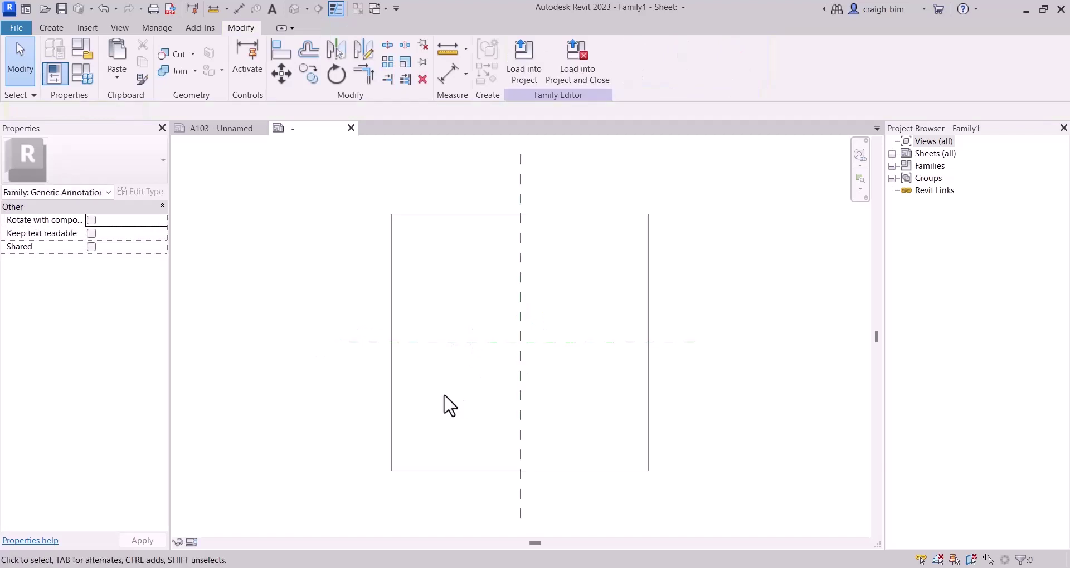
Paste the copied Sector A, B and C outline into the family and select its lines
{"action": "left_click", "coordinate": [521, 334]}
{"action": "left_click_drag", "start_coordinate": [544, 358], "coordinate": [505, 311]}
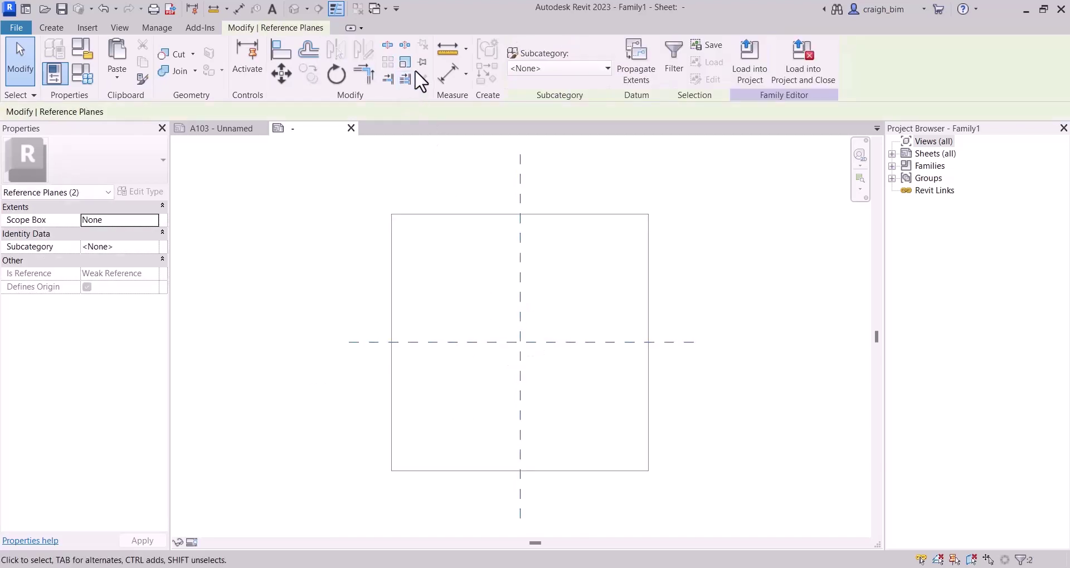
{"action": "scroll", "coordinate": [339, 303], "scroll_direction": "down", "scroll_amount": 3}
{"action": "key", "text": "Escape"}
{"action": "scroll", "coordinate": [184, 358], "scroll_direction": "down", "scroll_amount": 3}
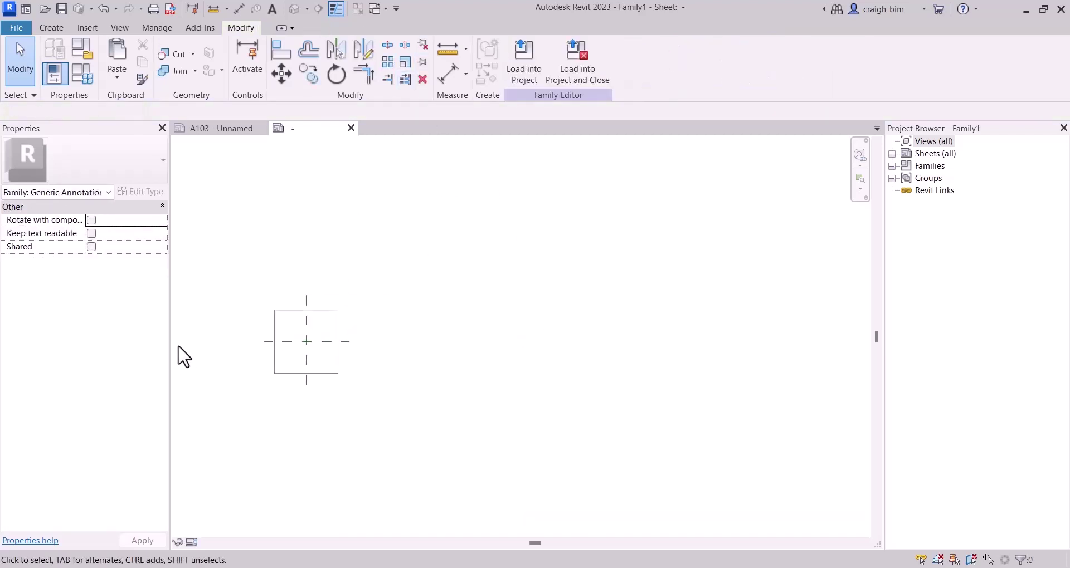
{"action": "key", "text": "ctrl+v"}
{"action": "scroll", "coordinate": [454, 373], "scroll_direction": "down", "scroll_amount": 1}
{"action": "left_click", "coordinate": [482, 444]}
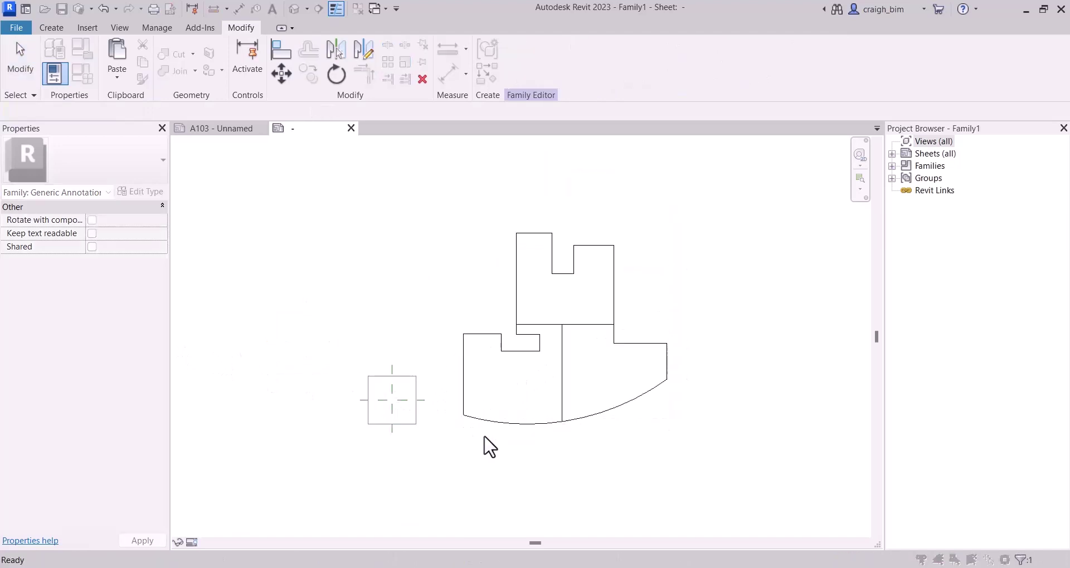
{"action": "left_click_drag", "start_coordinate": [455, 452], "coordinate": [700, 210]}
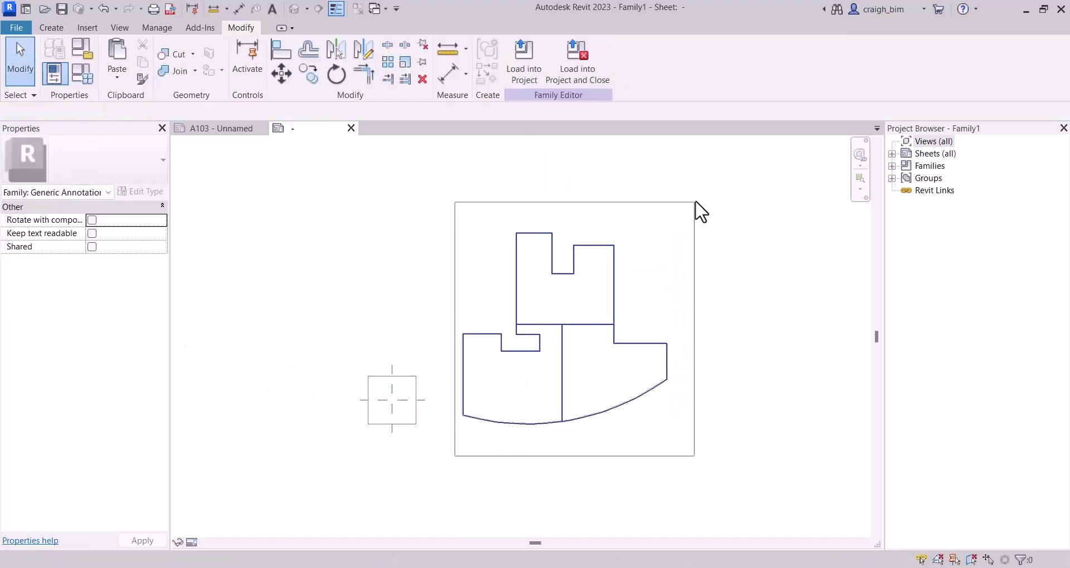
Shrink the pasted outline graphically with Scale, using reference points along its base
{"action": "left_click", "coordinate": [405, 61]}
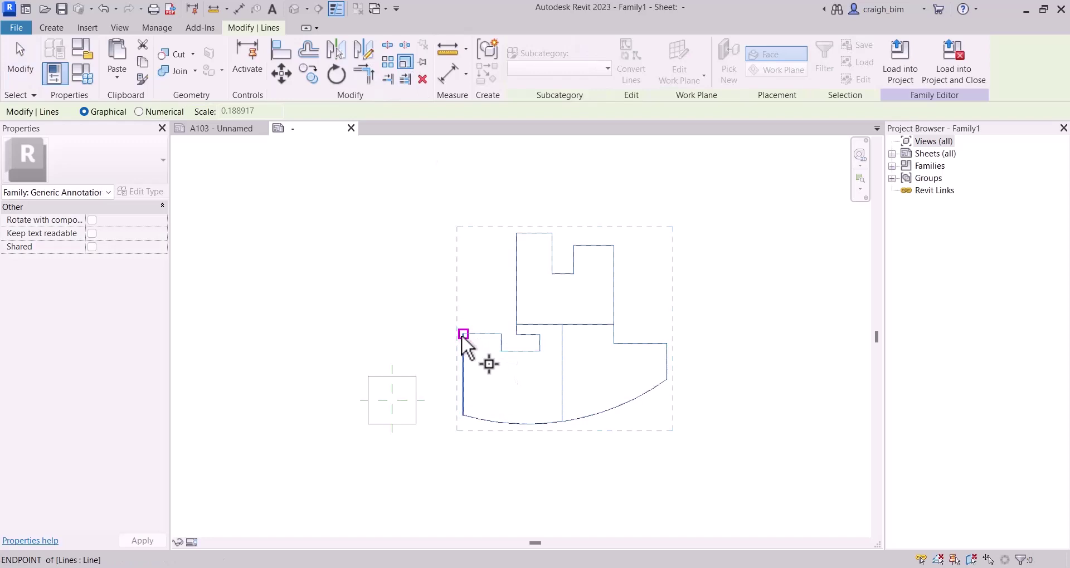
{"action": "left_click", "coordinate": [463, 334]}
{"action": "left_click", "coordinate": [658, 335]}
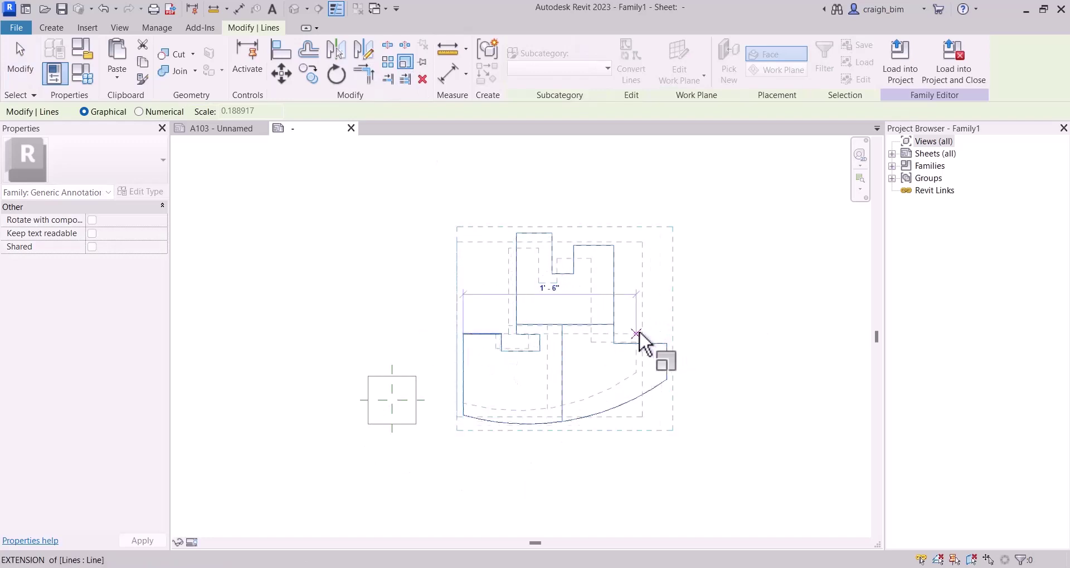
{"action": "left_click", "coordinate": [638, 334]}
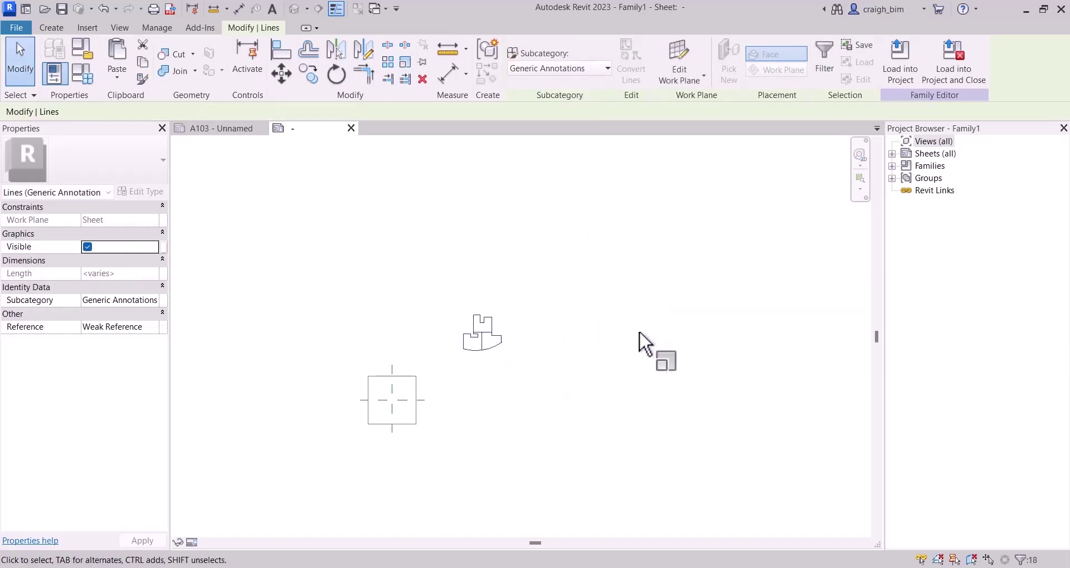
{"action": "left_click", "coordinate": [537, 374]}
{"action": "scroll", "coordinate": [434, 335], "scroll_direction": "up", "scroll_amount": 3}
{"action": "left_click_drag", "start_coordinate": [448, 266], "coordinate": [556, 370]}
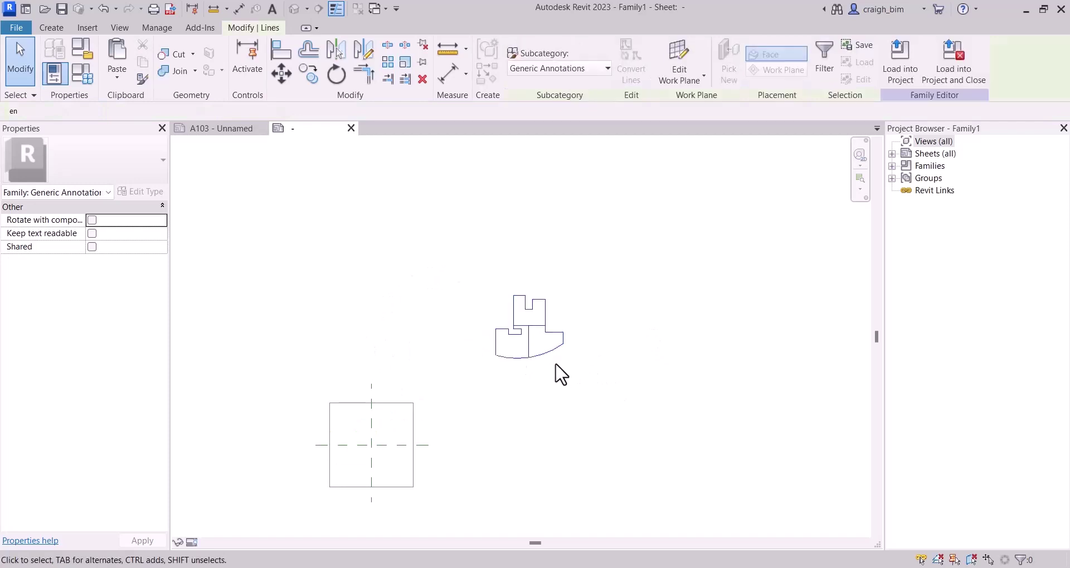
Move the shrunk outline onto the reference-plane intersection and nudge it down slightly
{"action": "left_click", "coordinate": [282, 74]}
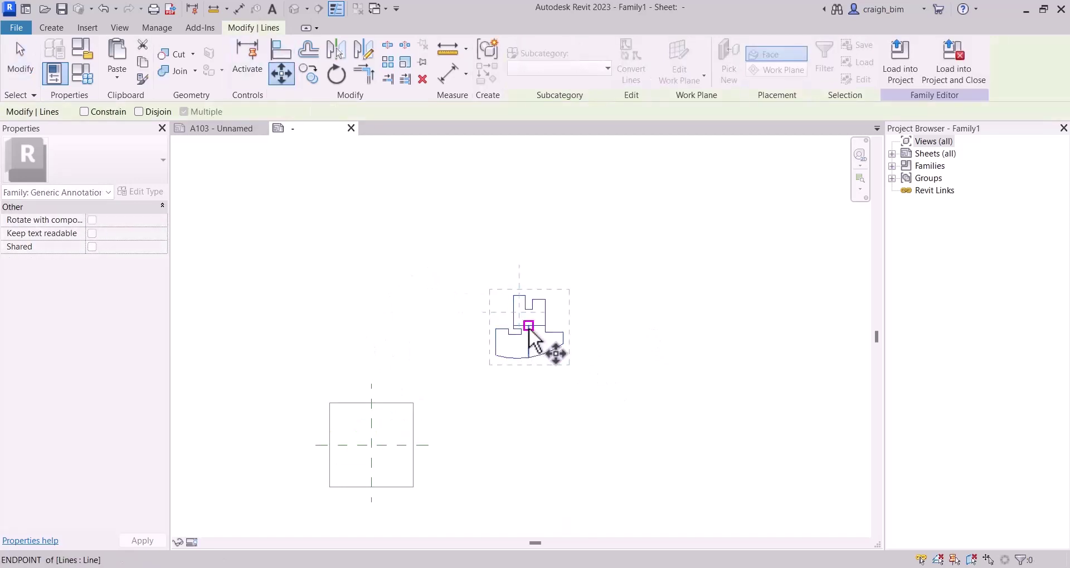
{"action": "left_click", "coordinate": [541, 344]}
{"action": "scroll", "coordinate": [372, 446], "scroll_direction": "up", "scroll_amount": 3}
{"action": "left_click", "coordinate": [373, 444]}
{"action": "scroll", "coordinate": [515, 379], "scroll_direction": "up", "scroll_amount": 5}
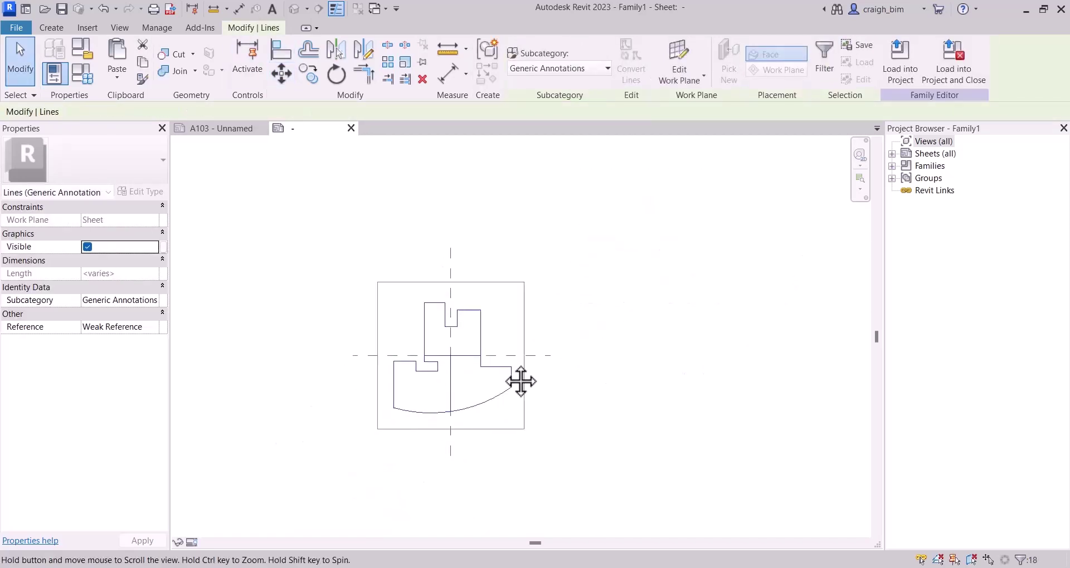
{"action": "key", "text": "Down"}
{"action": "key", "text": "Down"}
{"action": "key", "text": "Down"}
{"action": "key", "text": "Down"}
{"action": "key", "text": "Down"}
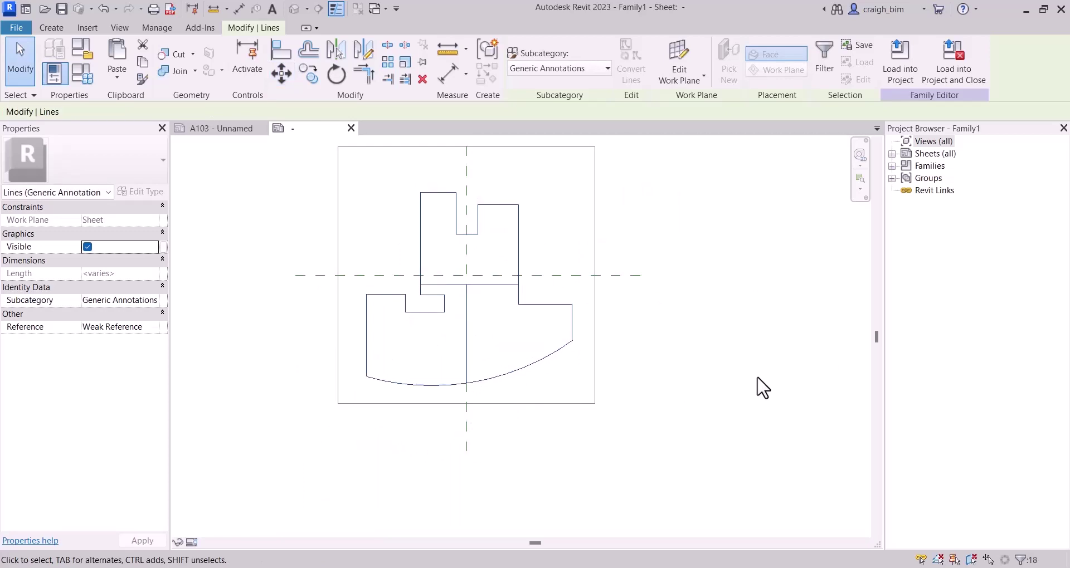
{"action": "key", "text": "Escape"}
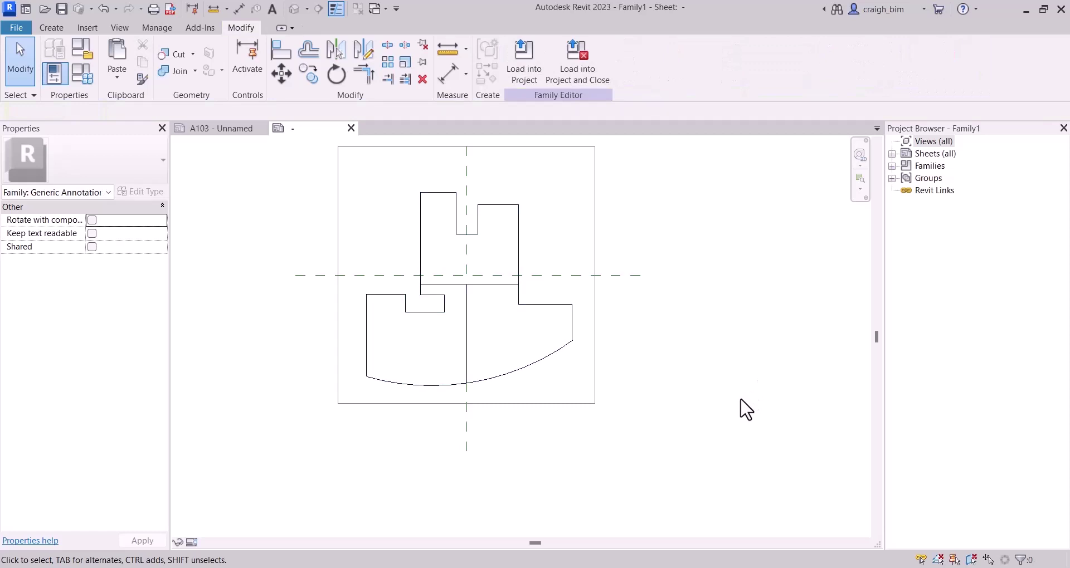
{"action": "scroll", "coordinate": [429, 295], "scroll_direction": "up", "scroll_amount": 2}
Set the horizontal and vertical dividing lines to Not a Reference
{"action": "left_click", "coordinate": [440, 286]}
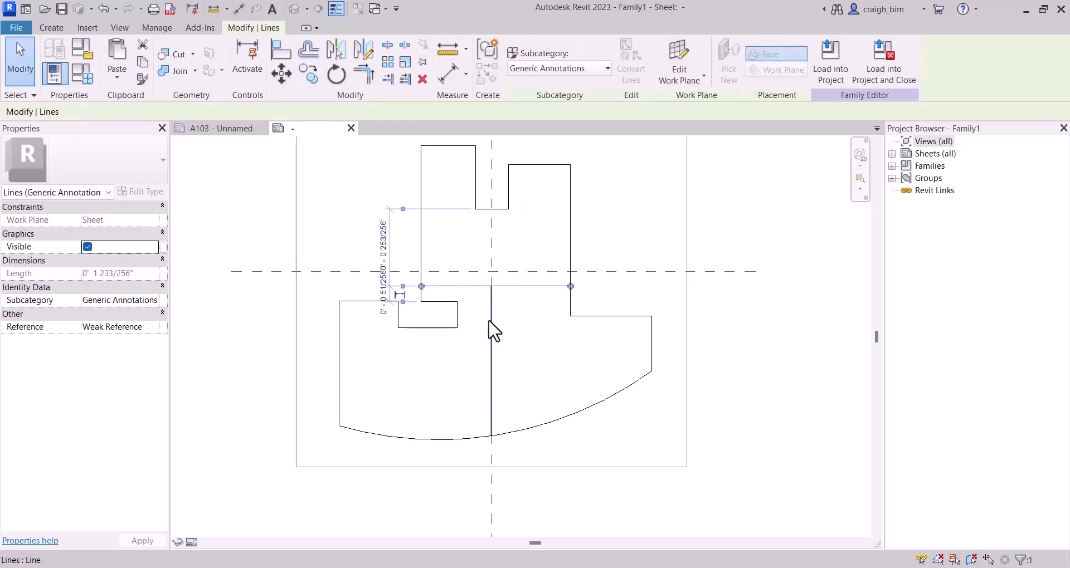
{"action": "left_click", "coordinate": [489, 319], "text": "ctrl"}
{"action": "left_click", "coordinate": [150, 327]}
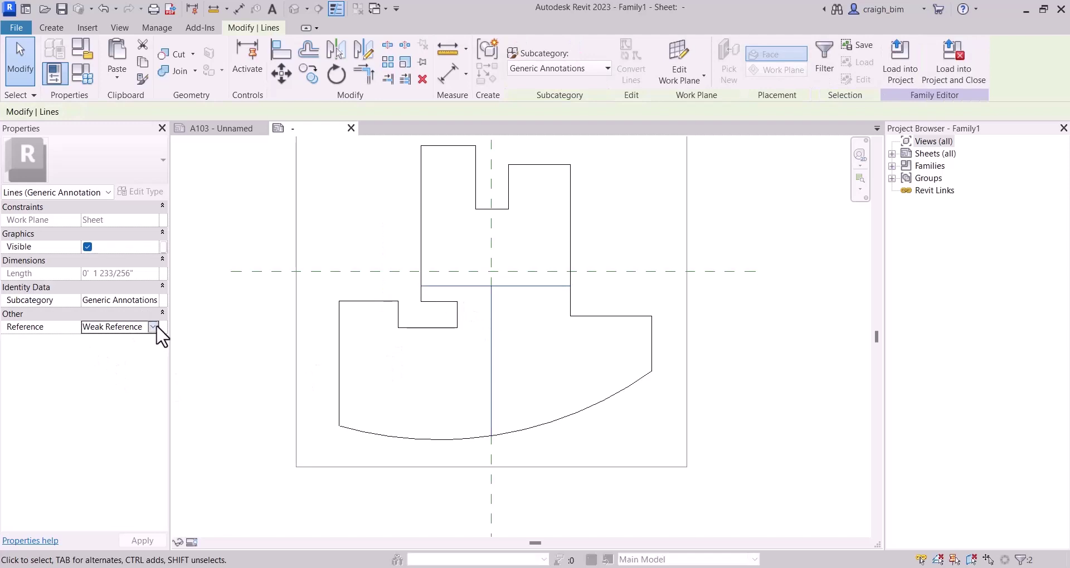
{"action": "left_click", "coordinate": [152, 327]}
{"action": "left_click", "coordinate": [130, 338]}
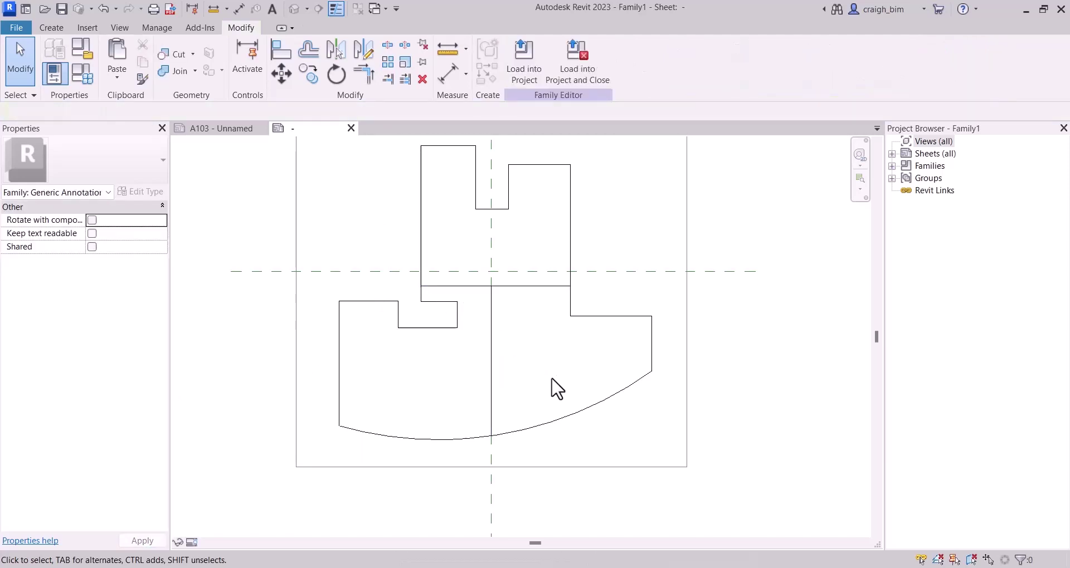
Set the outline chain and the square border lines to Not a Reference
{"action": "key", "text": "Tab"}
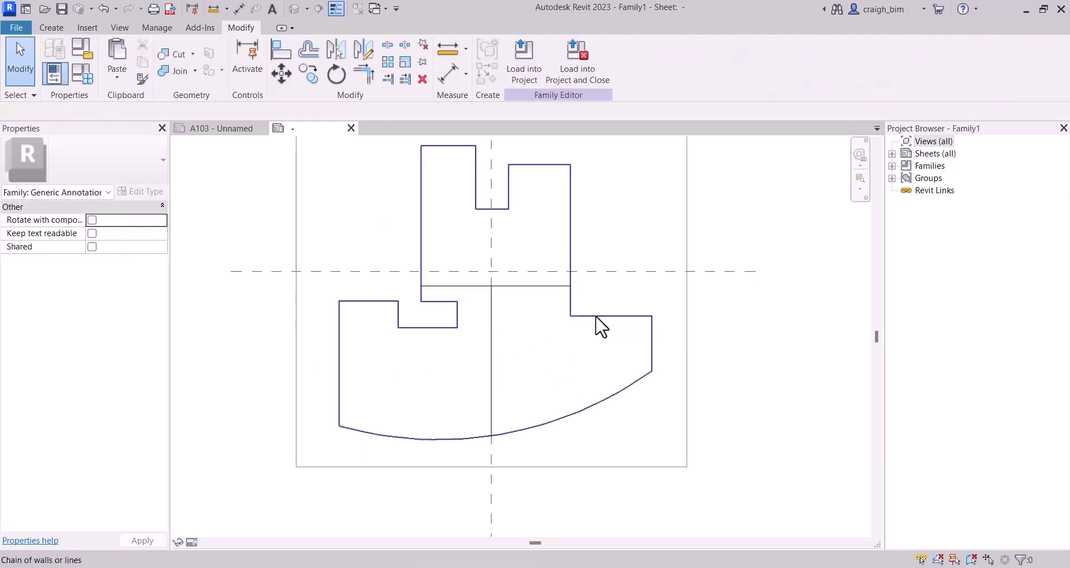
{"action": "left_click", "coordinate": [597, 327]}
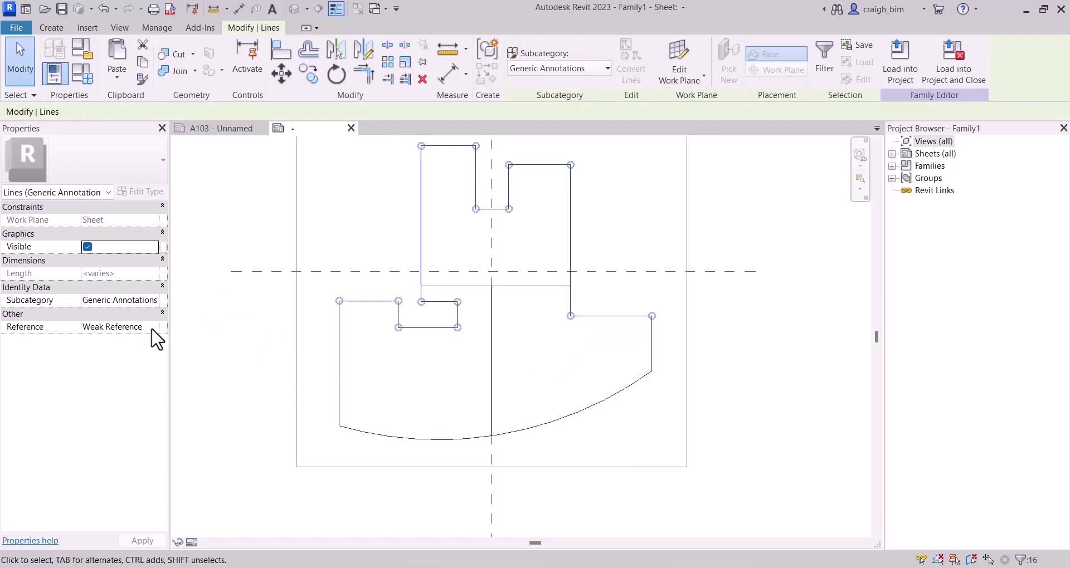
{"action": "left_click", "coordinate": [152, 330]}
{"action": "left_click", "coordinate": [124, 340]}
{"action": "left_click", "coordinate": [621, 426]}
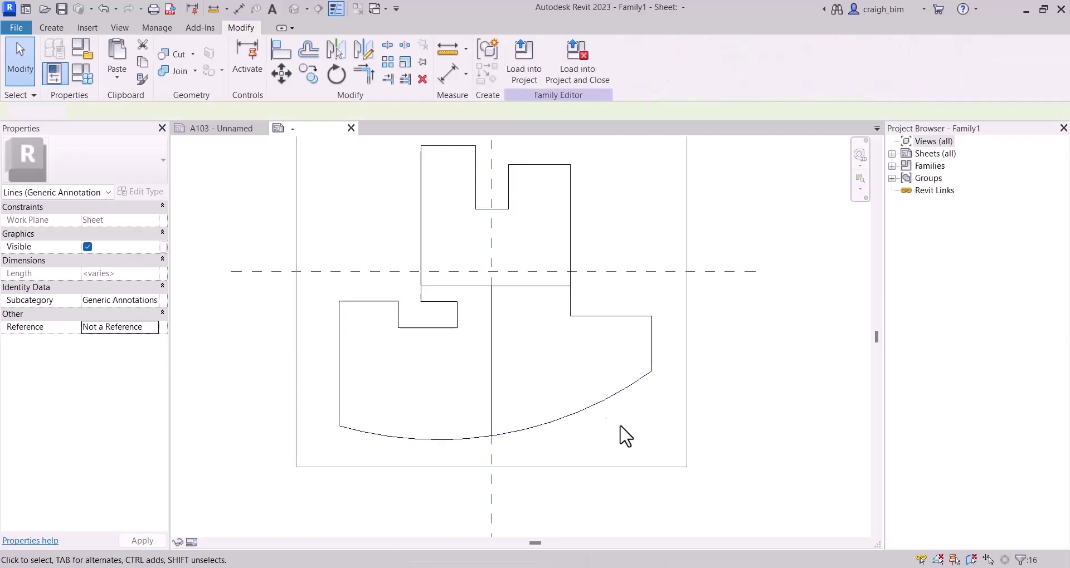
{"action": "key", "text": "z"}
{"action": "key", "text": "f"}
{"action": "left_click", "coordinate": [423, 425]}
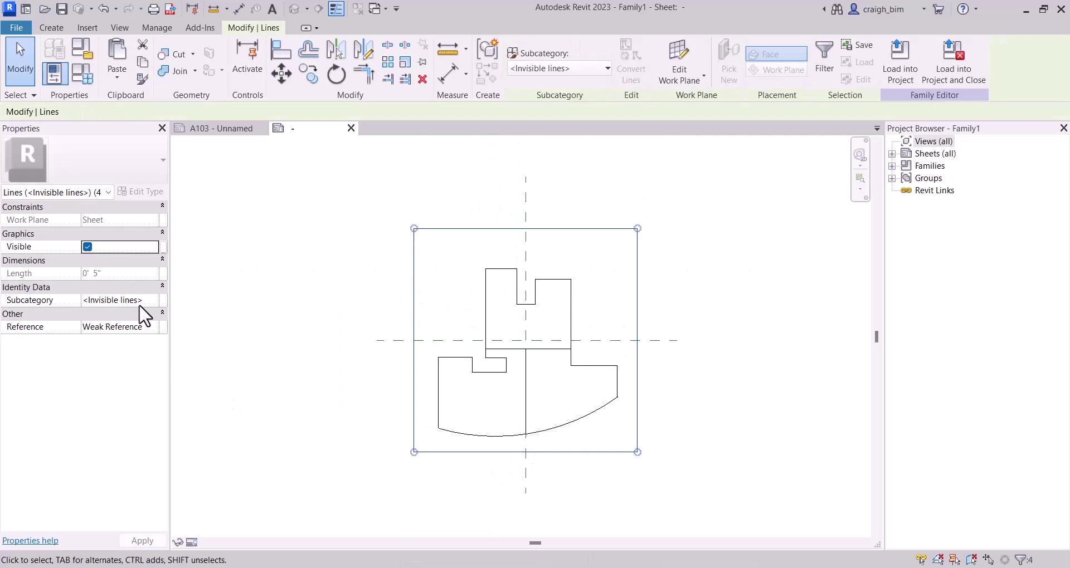
{"action": "left_click", "coordinate": [158, 329]}
{"action": "left_click", "coordinate": [130, 340]}
{"action": "left_click", "coordinate": [415, 212]}
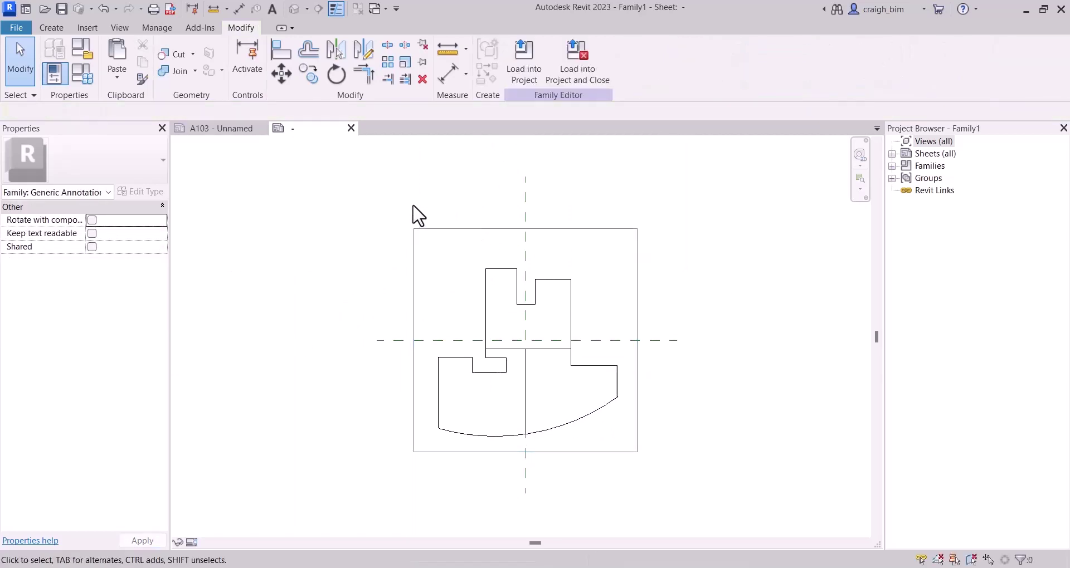
Switch off visibility for every keyplan and border line
{"action": "mouse_move", "coordinate": [404, 215]}
{"action": "left_mouse_down"}
{"action": "mouse_move", "coordinate": [543, 412]}
{"action": "mouse_move", "coordinate": [659, 492]}
{"action": "left_mouse_up"}
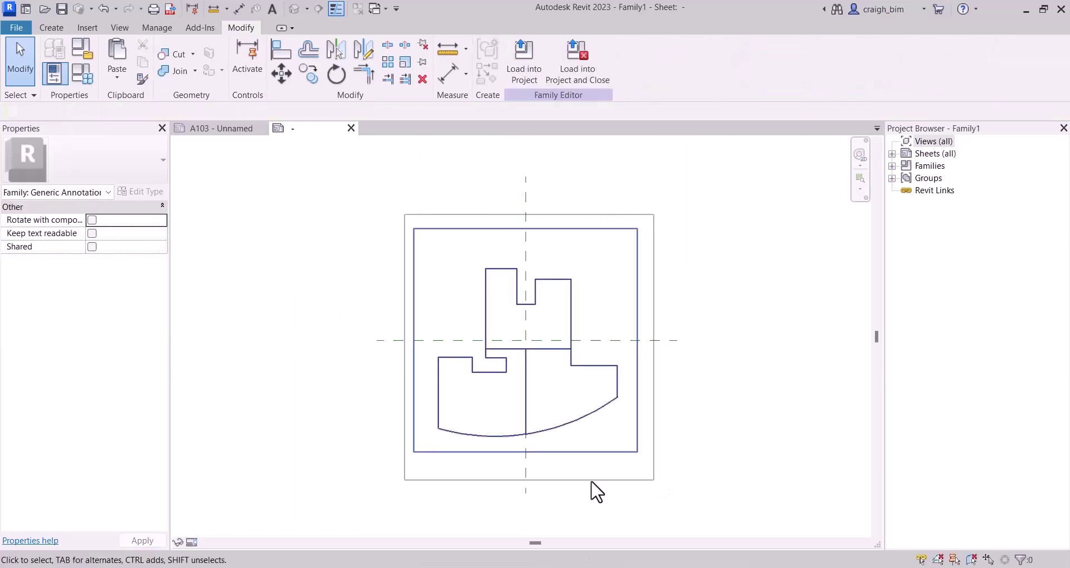
{"action": "left_click", "coordinate": [88, 246]}
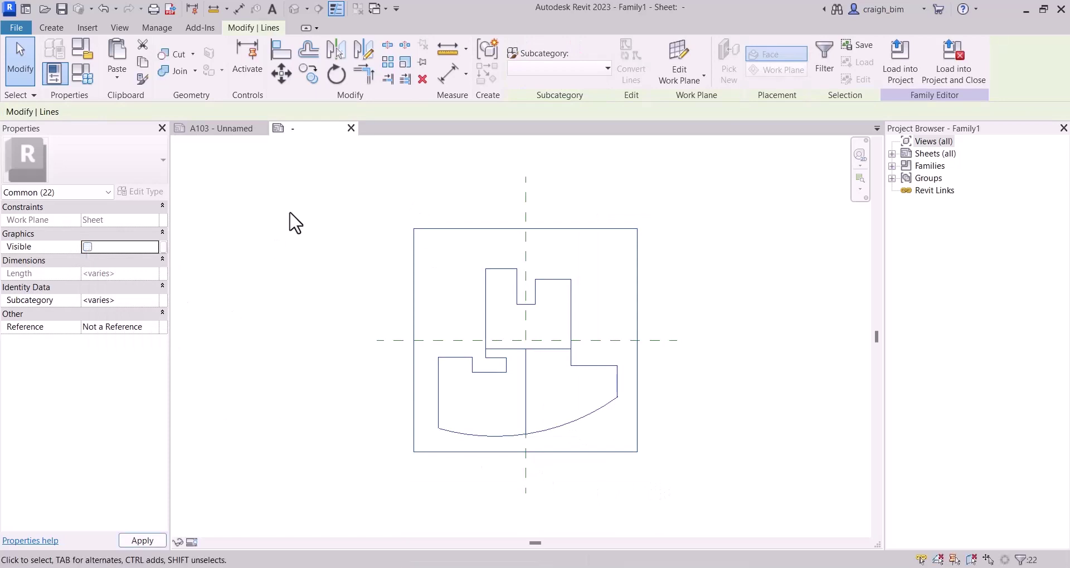
{"action": "left_click", "coordinate": [273, 264]}
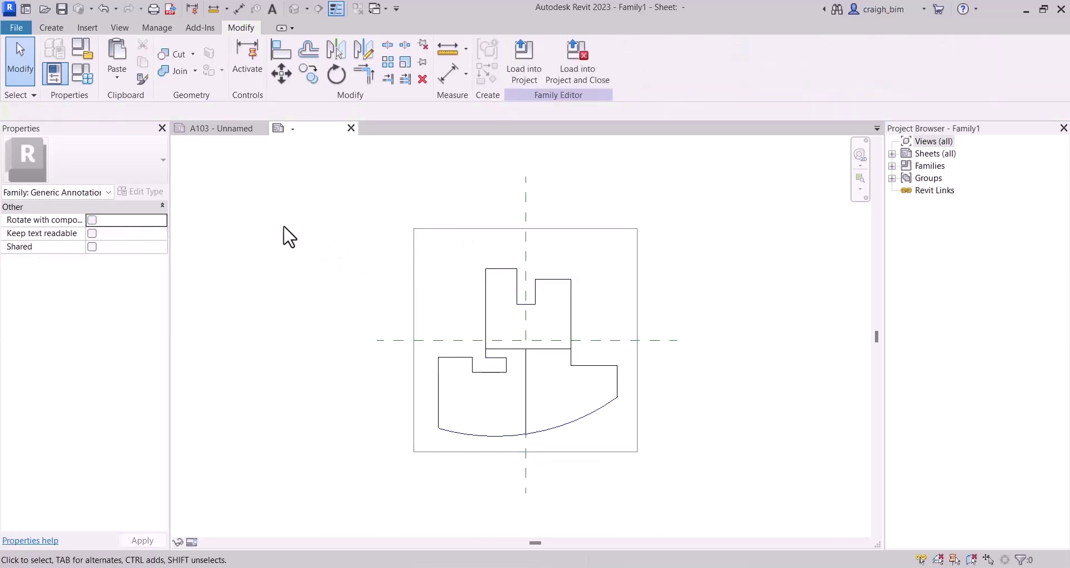
{"action": "left_click", "coordinate": [57, 28]}
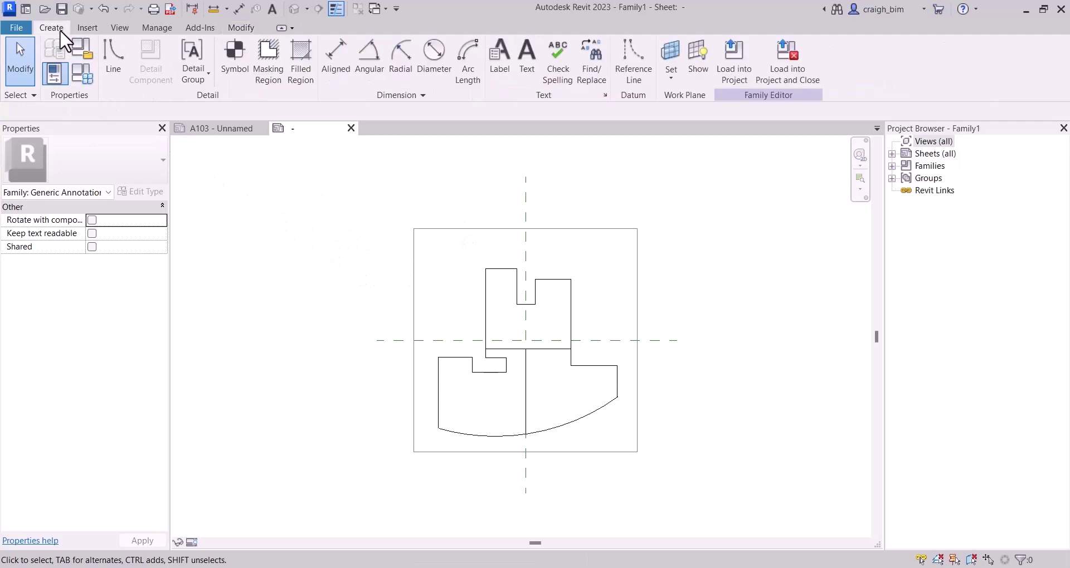
Duplicate the text type as a new type named 1/4"
{"action": "left_click", "coordinate": [528, 61]}
{"action": "scroll", "coordinate": [707, 222], "scroll_direction": "up", "scroll_amount": 3}
{"action": "left_click", "coordinate": [703, 223]}
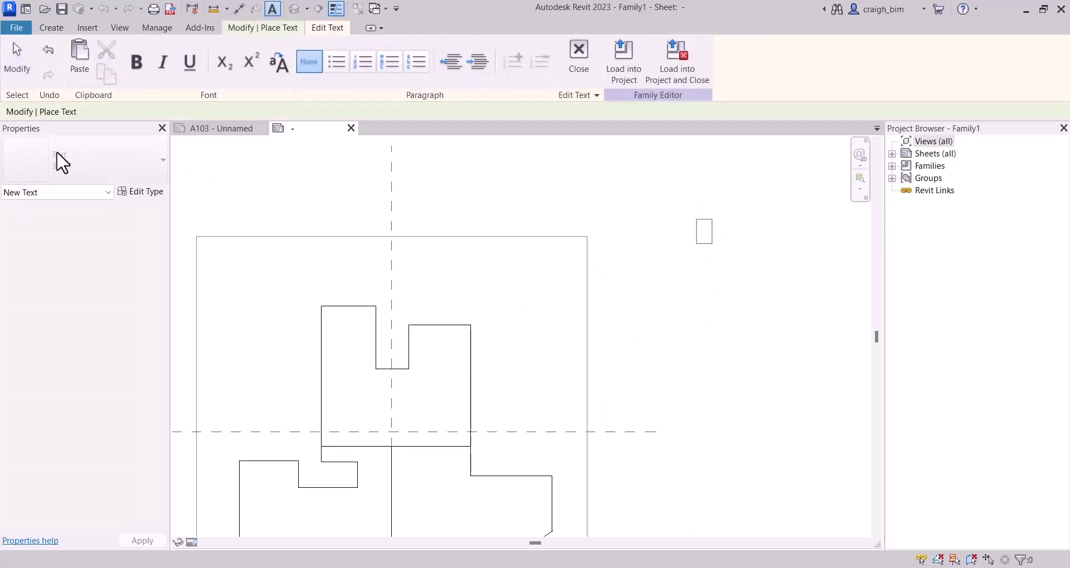
{"action": "left_click", "coordinate": [135, 192]}
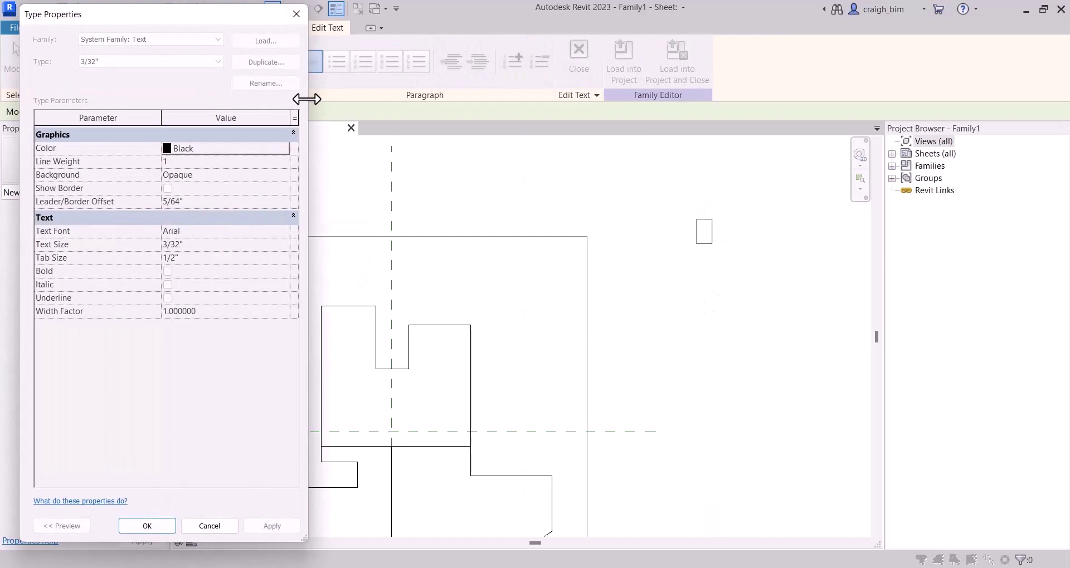
{"action": "key", "text": "Escape"}
{"action": "key", "text": "Escape"}
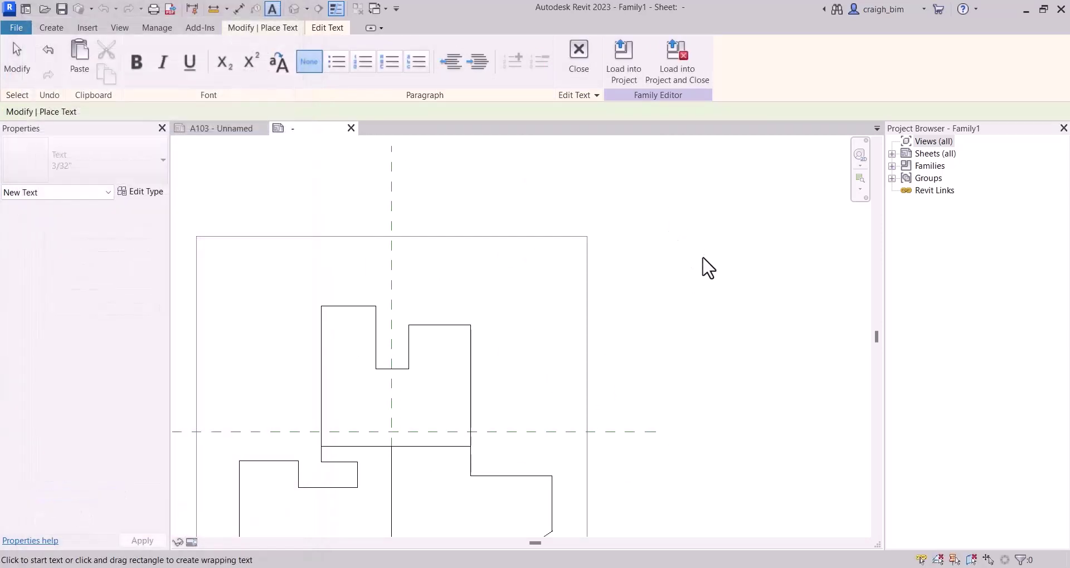
{"action": "left_click", "coordinate": [139, 192]}
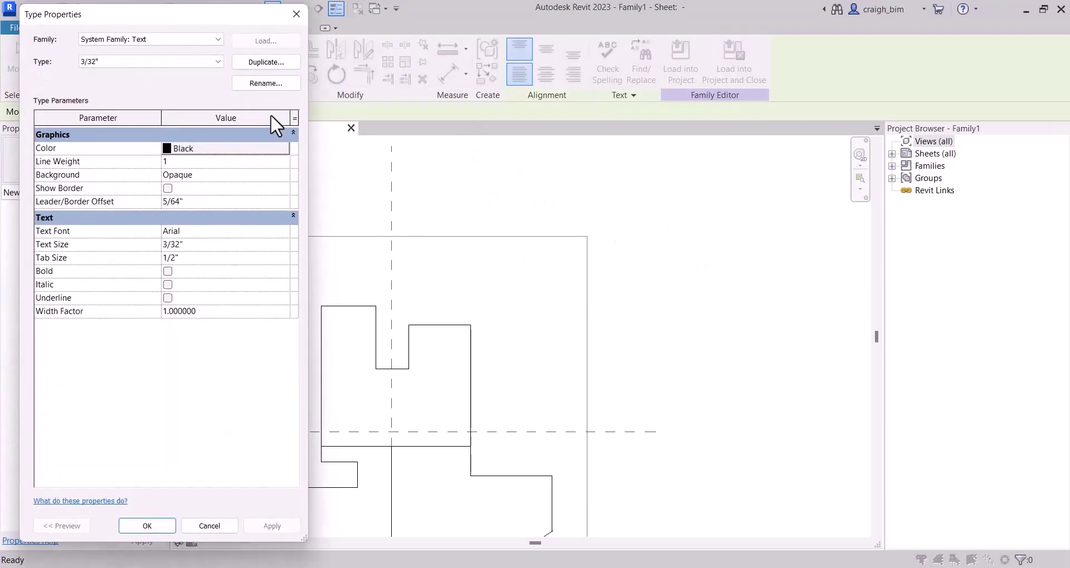
{"action": "left_click", "coordinate": [266, 63]}
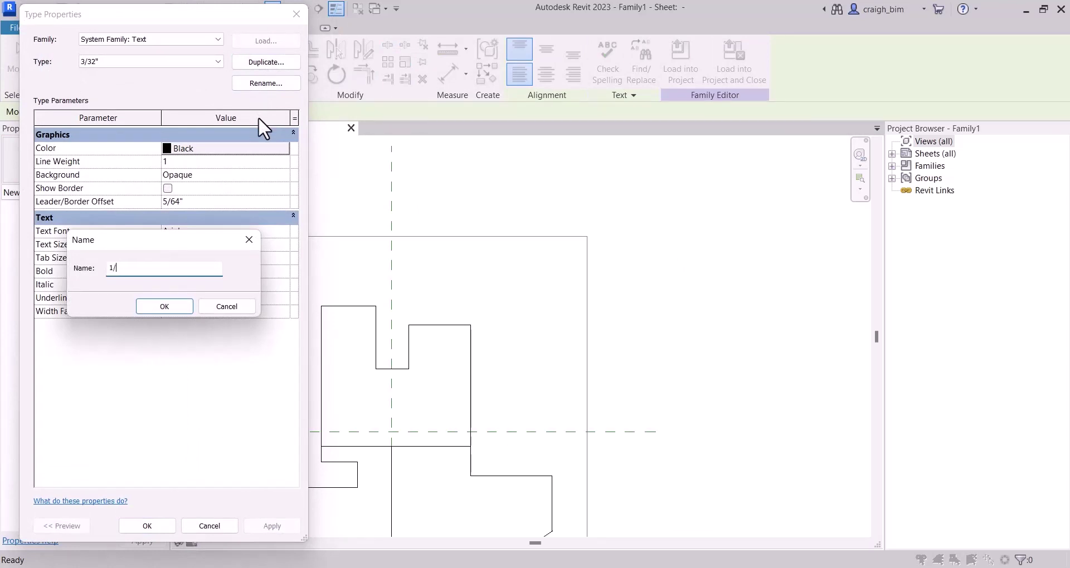
{"action": "type", "text": "1/4\""}
{"action": "key", "text": "Return"}
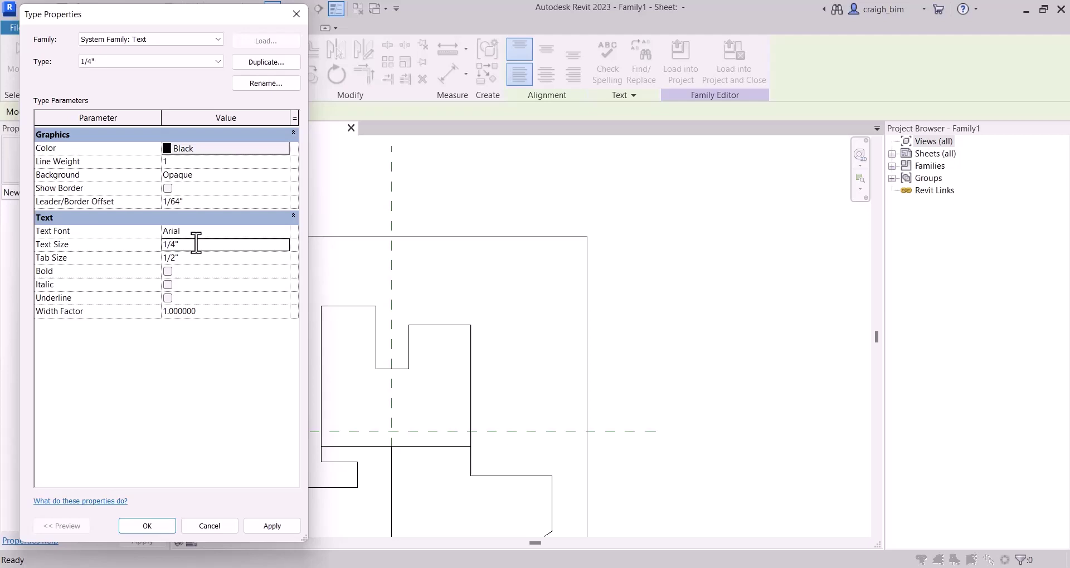
{"action": "left_click", "coordinate": [125, 523]}
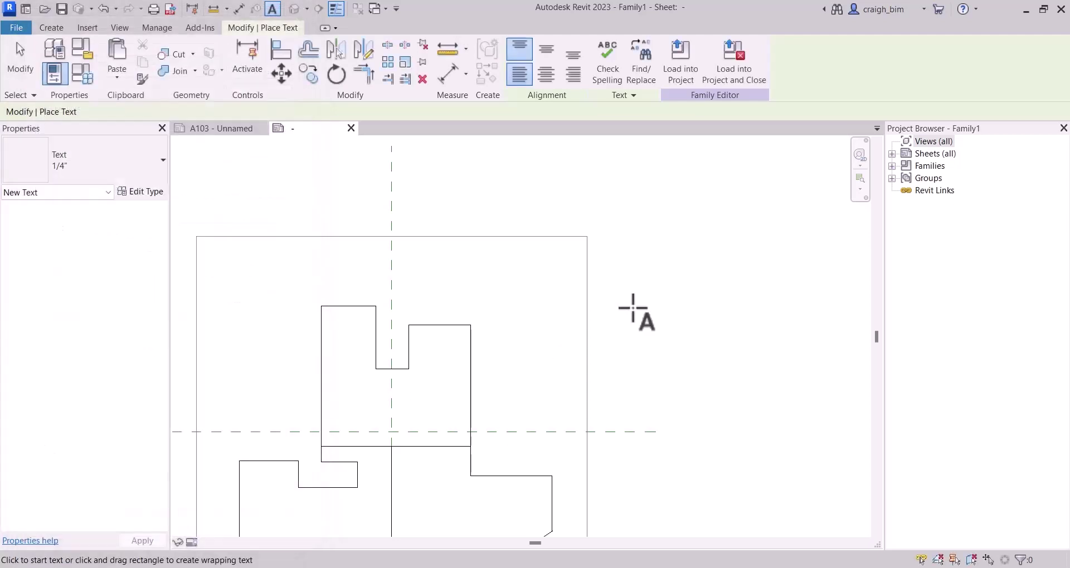
Give the 1/4" text type a Transparent background and place a note above the keyplan
{"action": "left_click", "coordinate": [140, 192]}
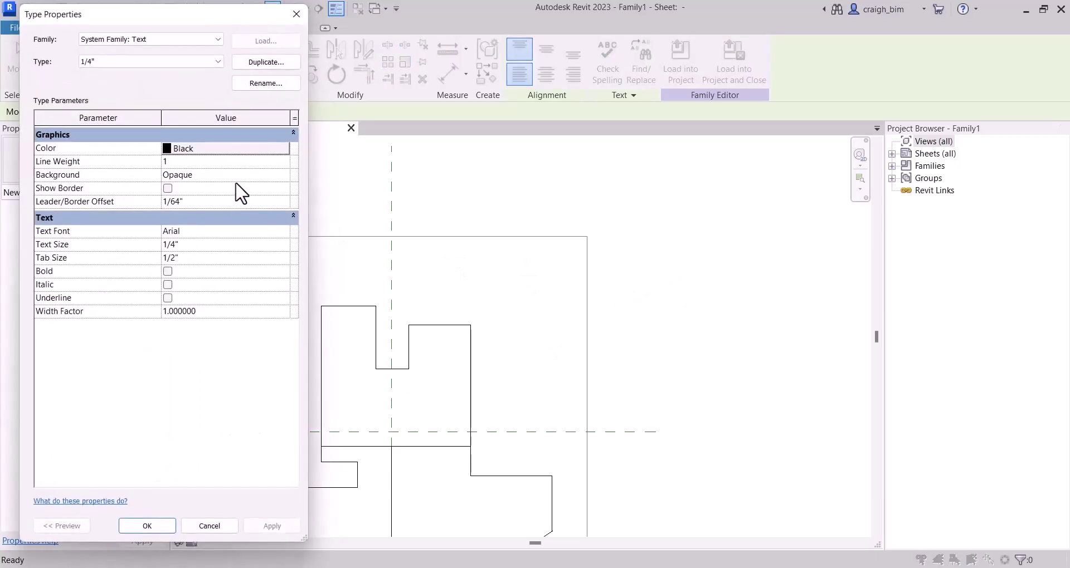
{"action": "left_click", "coordinate": [284, 174]}
{"action": "left_click", "coordinate": [209, 199]}
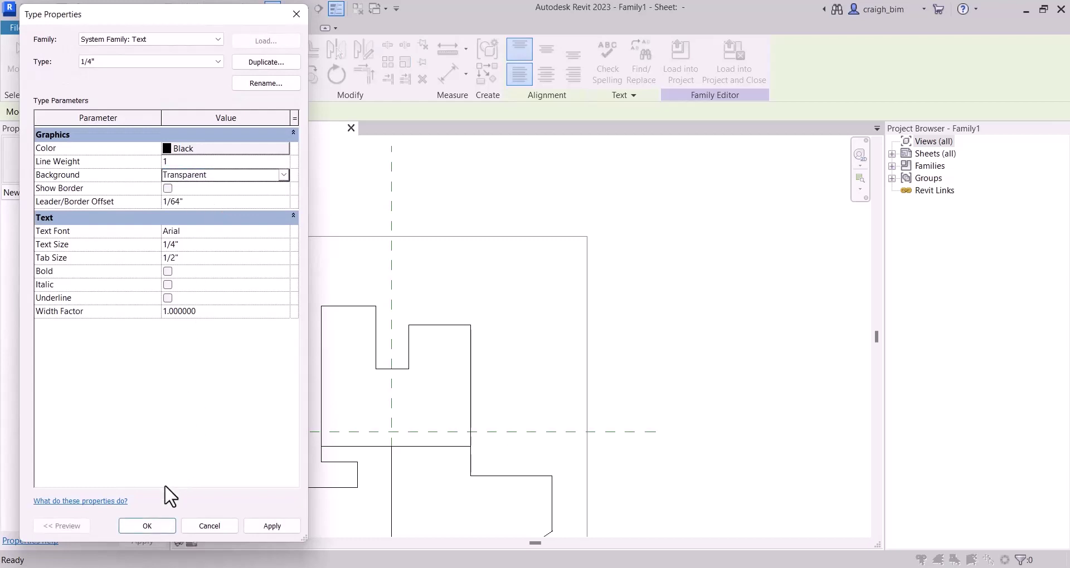
{"action": "left_click", "coordinate": [159, 525]}
{"action": "left_click", "coordinate": [572, 179]}
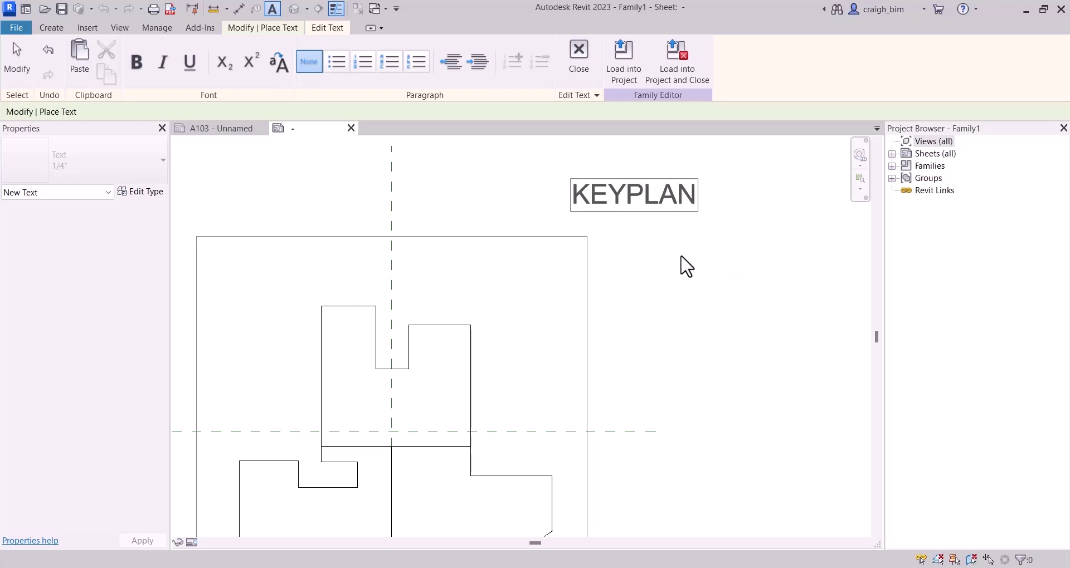
Widen the KEYPLAN text box and set its alignment to Center
{"action": "left_click", "coordinate": [686, 267]}
{"action": "key", "text": "Escape"}
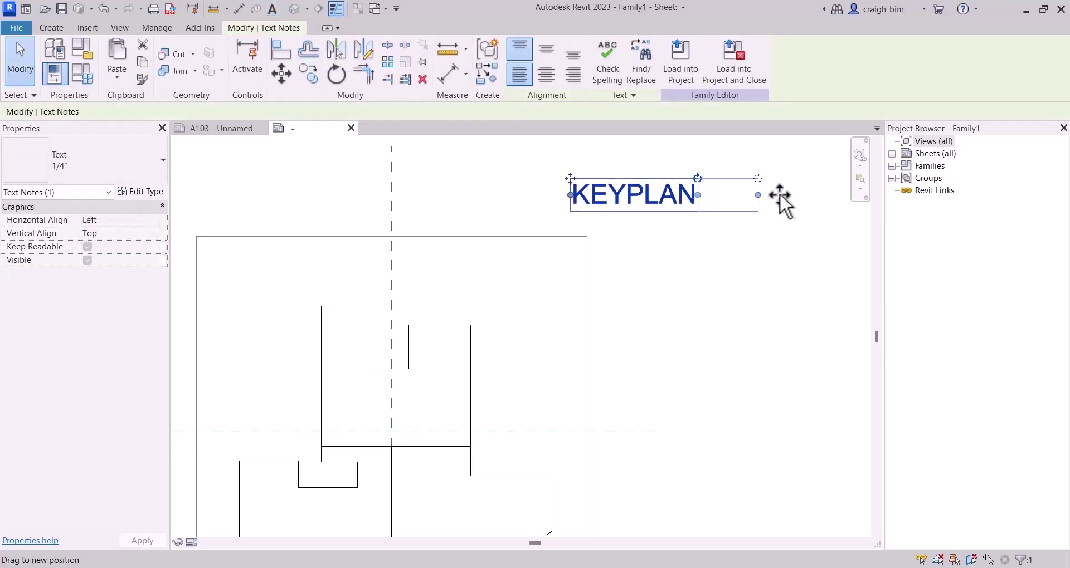
{"action": "left_click_drag", "start_coordinate": [780, 195], "coordinate": [790, 195]}
{"action": "left_click", "coordinate": [546, 73]}
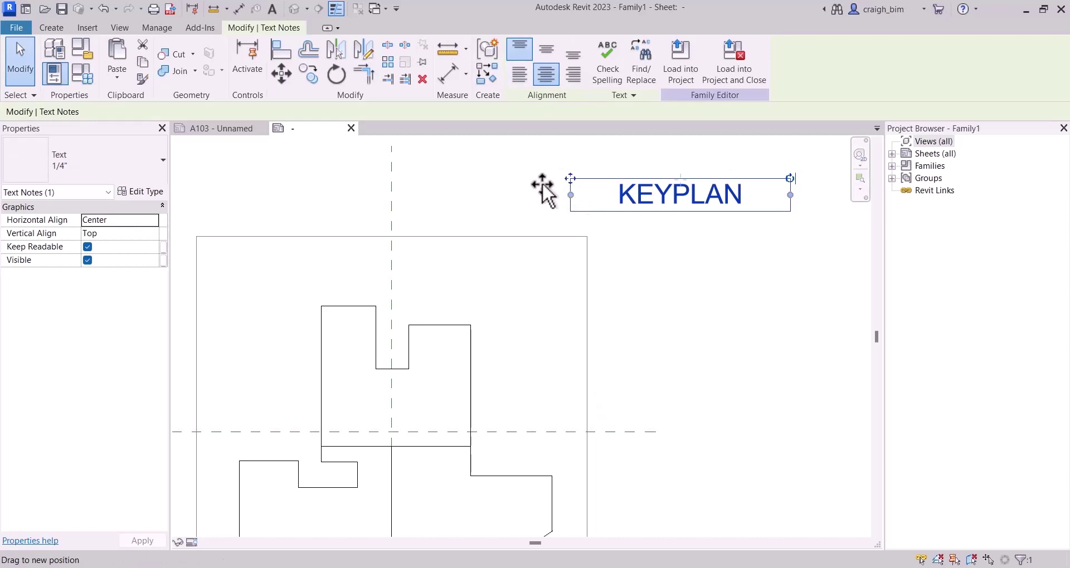
Move KEYPLAN onto the outline's top edge and stretch it across the full width
{"action": "left_click_drag", "start_coordinate": [569, 178], "coordinate": [285, 237]}
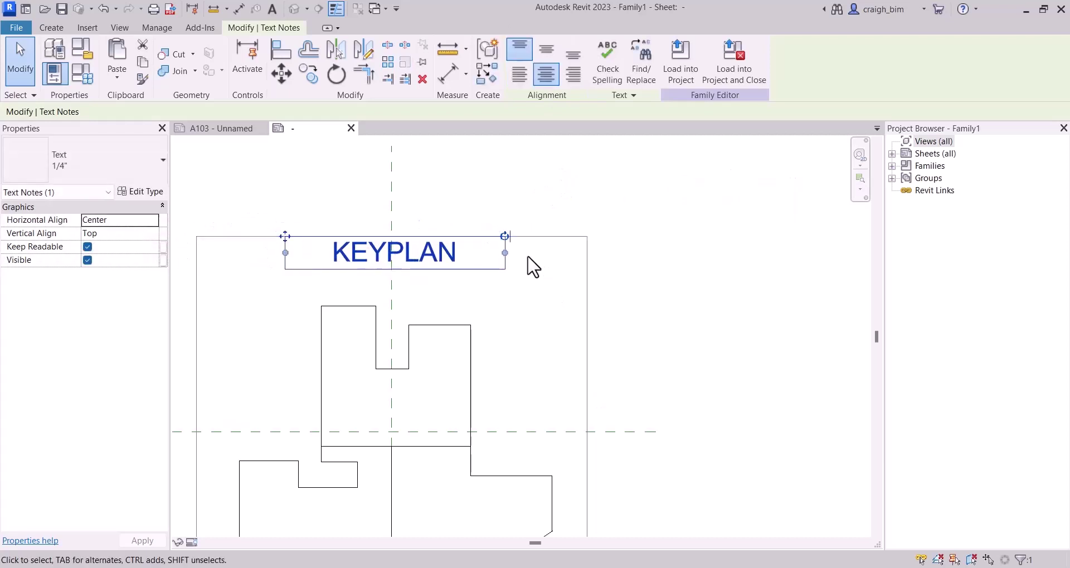
{"action": "left_click_drag", "start_coordinate": [505, 253], "coordinate": [586, 262]}
{"action": "key", "text": "Left"}
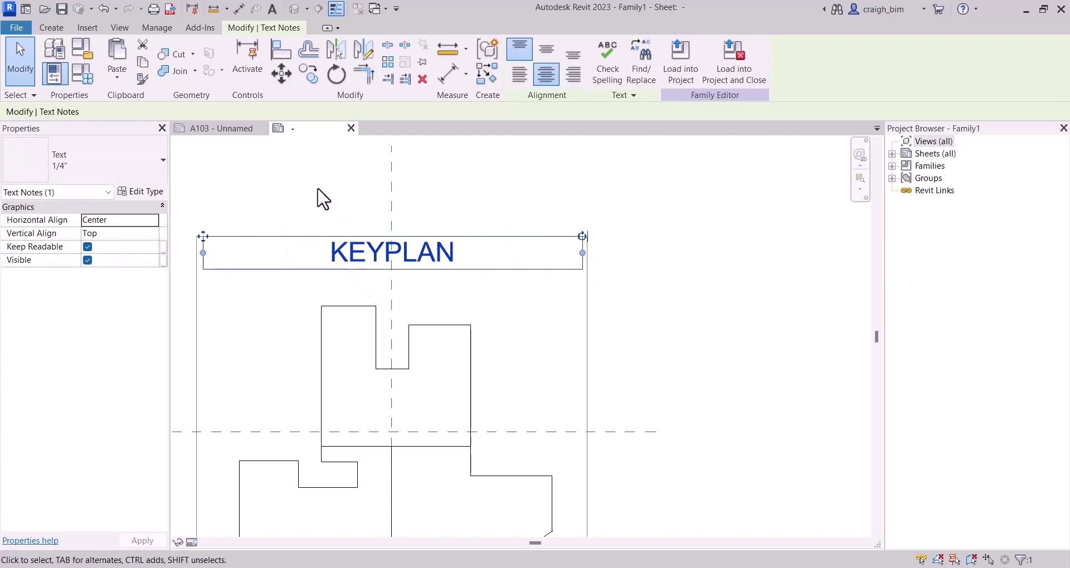
{"action": "scroll", "coordinate": [201, 240], "scroll_direction": "up", "scroll_amount": 5}
{"action": "scroll", "coordinate": [234, 256], "scroll_direction": "down", "scroll_amount": 3}
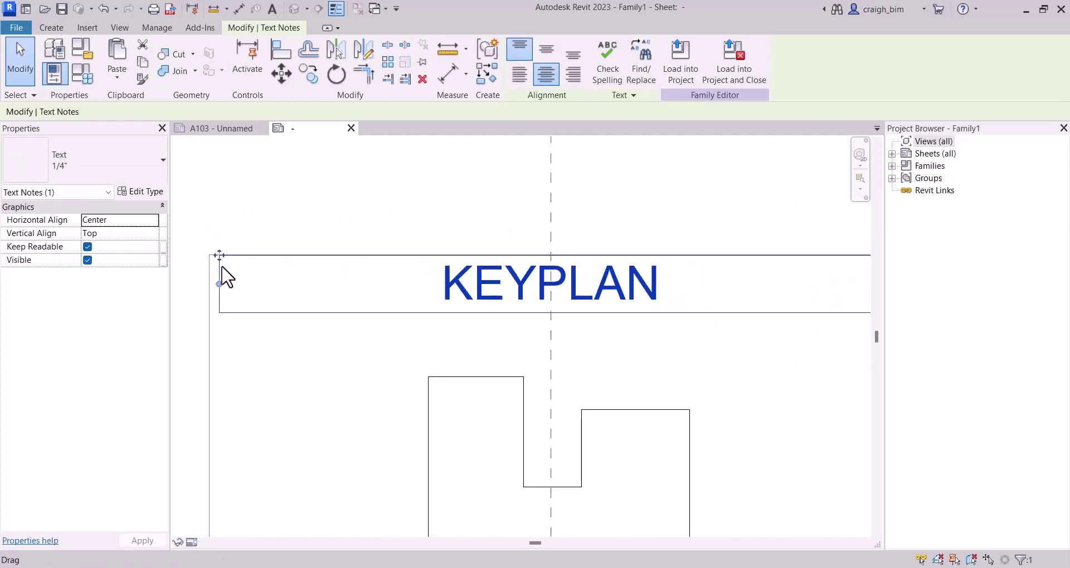
{"action": "scroll", "coordinate": [225, 277], "scroll_direction": "down", "scroll_amount": 2}
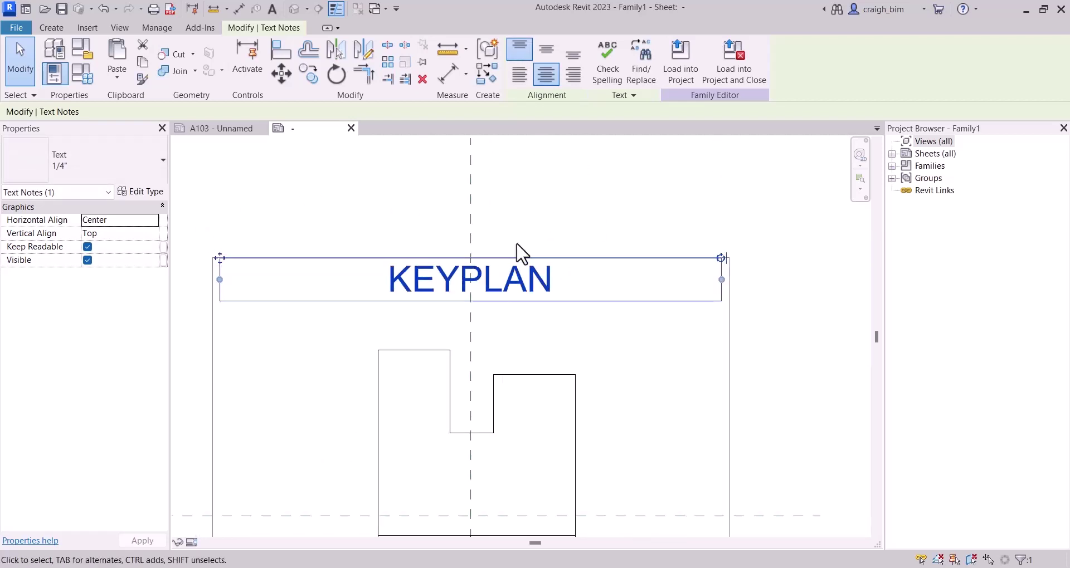
{"action": "scroll", "coordinate": [537, 261], "scroll_direction": "down", "scroll_amount": 2}
{"action": "left_click_drag", "start_coordinate": [296, 263], "coordinate": [298, 266]}
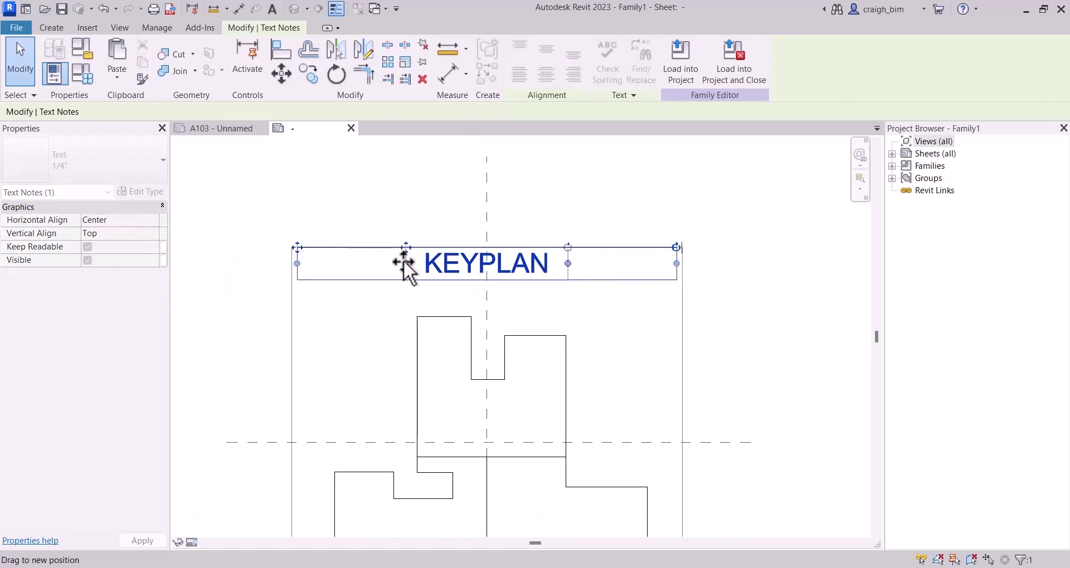
{"action": "key", "text": "Escape"}
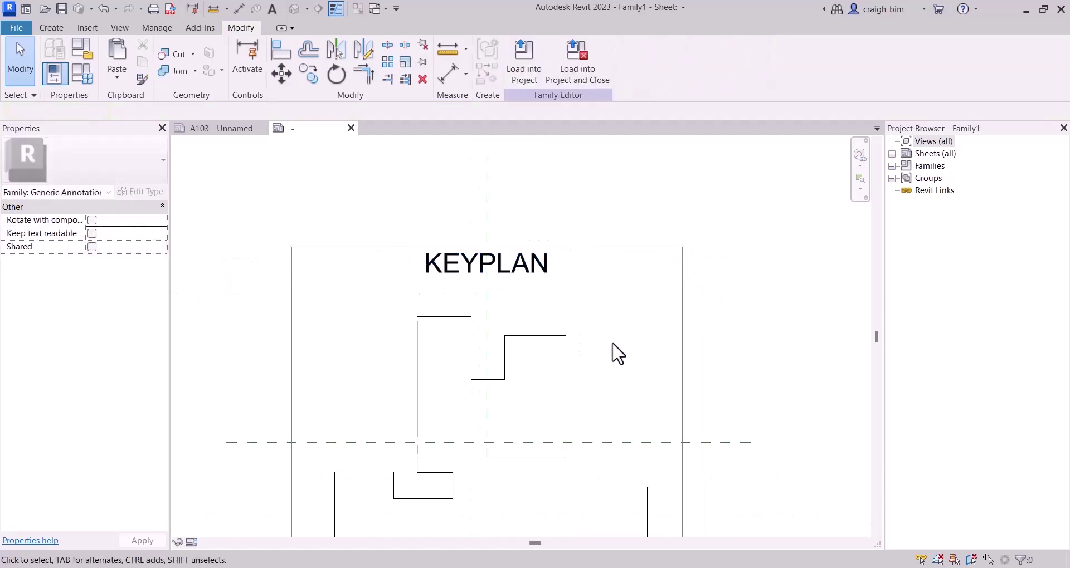
Draw a small circle in the upper right of the keyplan outline
{"action": "left_click", "coordinate": [51, 28]}
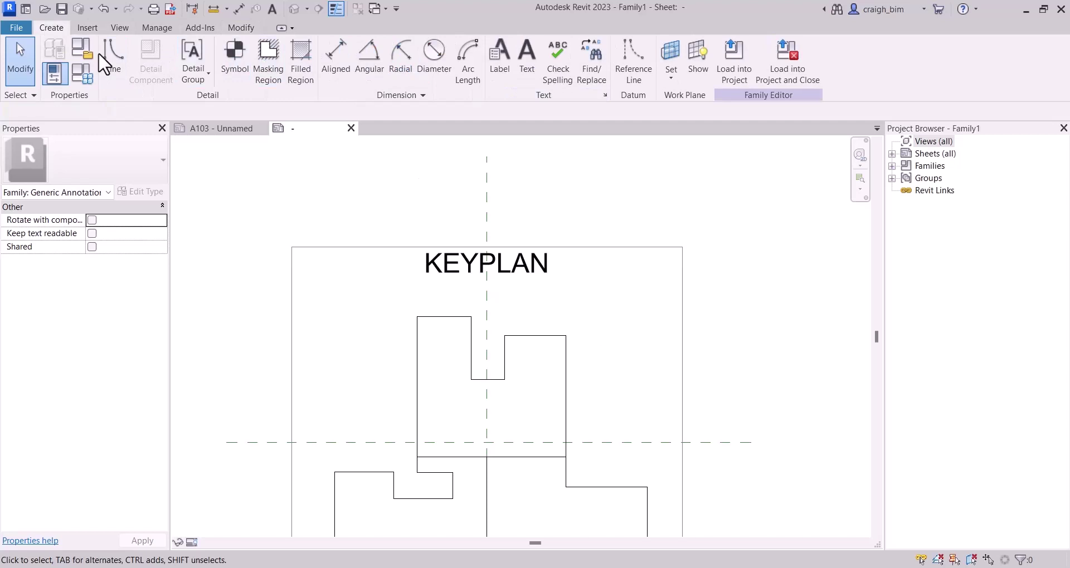
{"action": "left_click", "coordinate": [114, 58]}
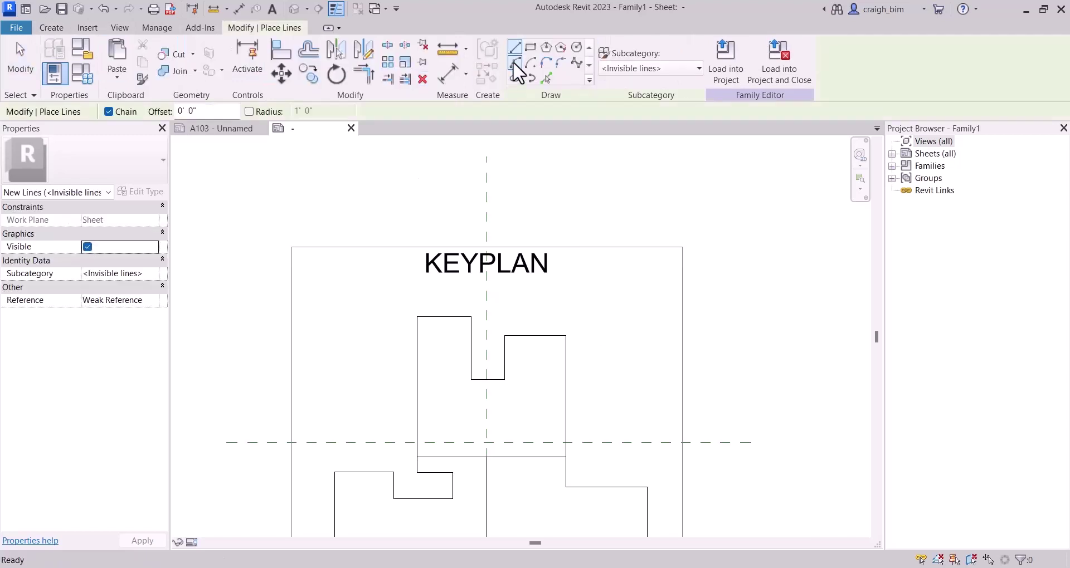
{"action": "left_click", "coordinate": [576, 48]}
{"action": "left_click", "coordinate": [639, 306]}
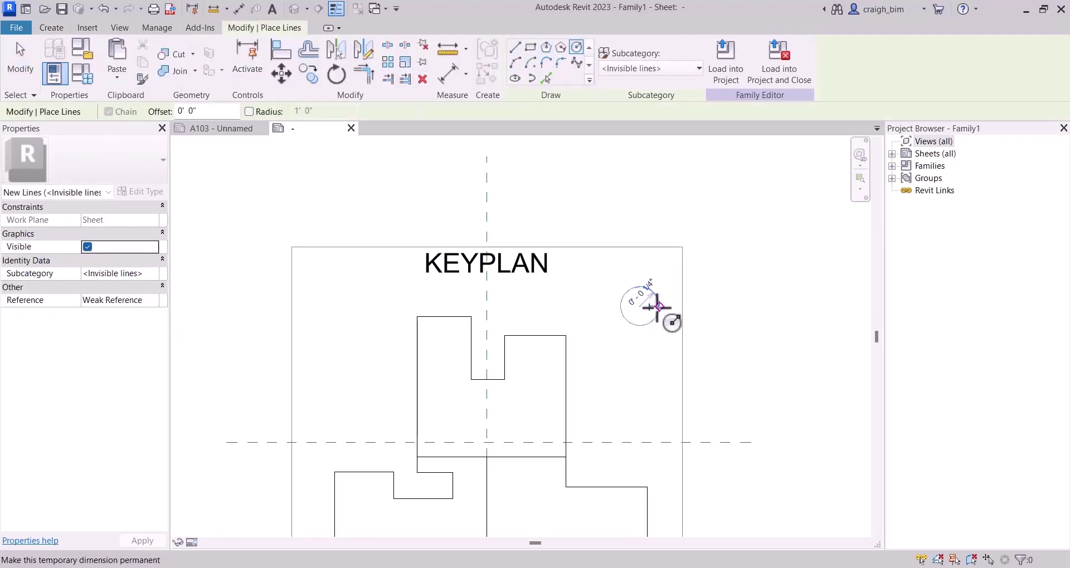
{"action": "scroll", "coordinate": [658, 307], "scroll_direction": "up", "scroll_amount": 5}
{"action": "left_click", "coordinate": [639, 290]}
{"action": "key", "text": "Escape"}
{"action": "key", "text": "Escape"}
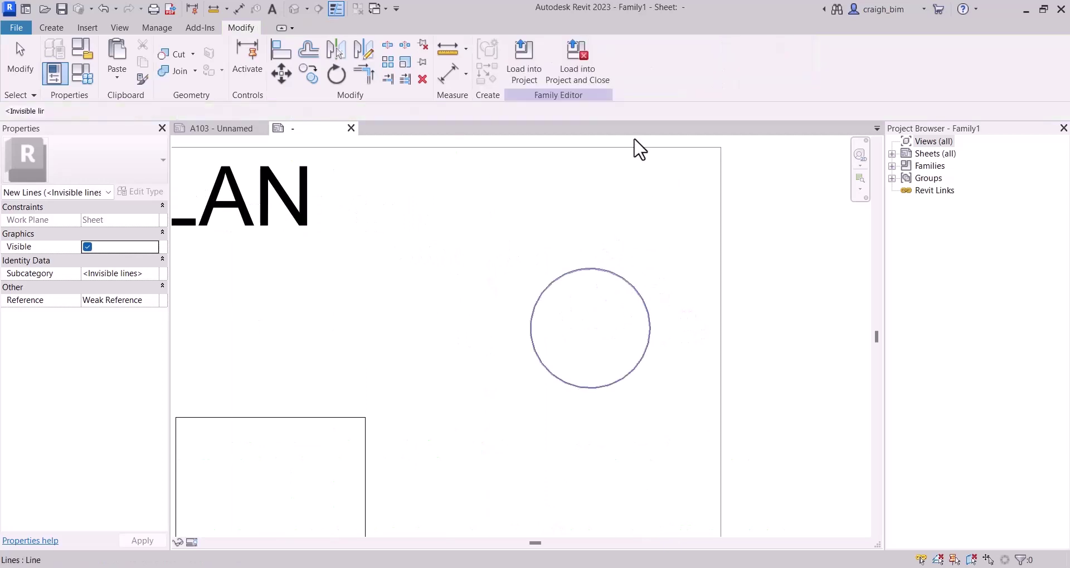
Assign the new circle to the Generic Annotations subcategory
{"action": "left_click", "coordinate": [634, 288]}
{"action": "left_click", "coordinate": [587, 70]}
{"action": "left_click", "coordinate": [588, 94]}
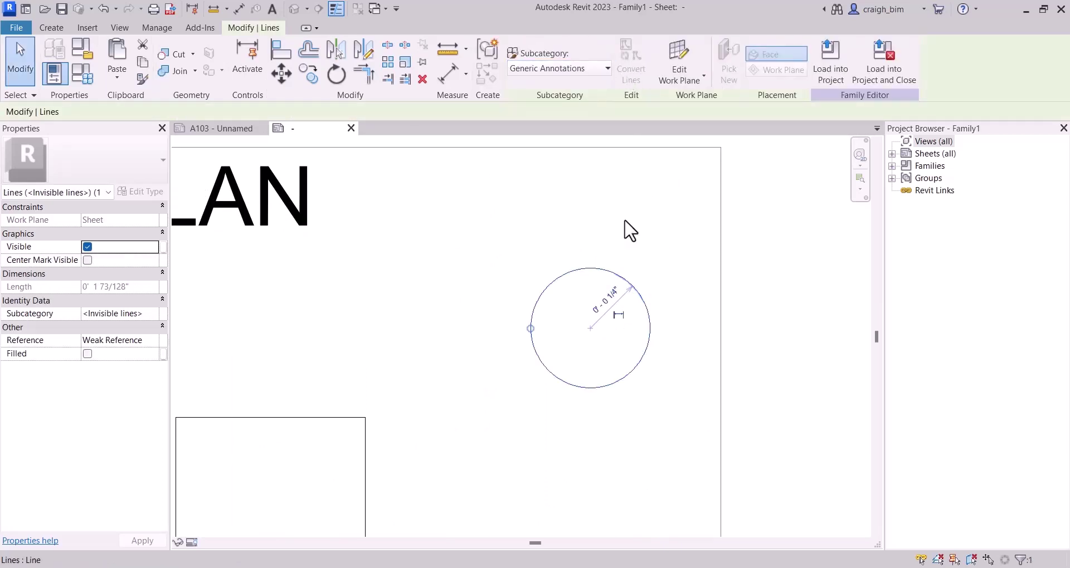
{"action": "key", "text": "Escape"}
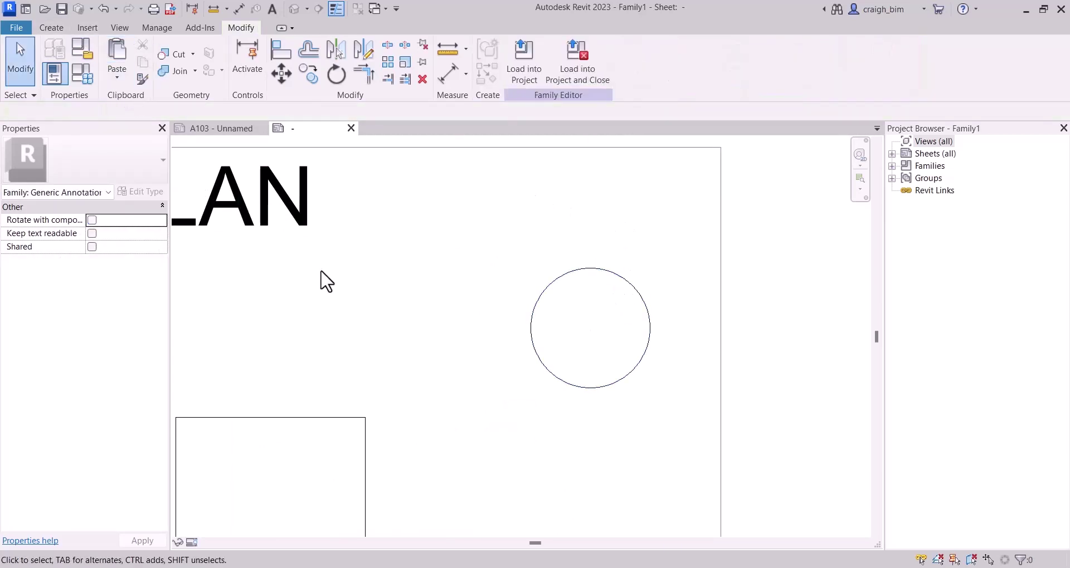
Add a KeyPlanNorth subcategory under Generic Annotations with projection line weight 9 in Object Styles
{"action": "key", "text": "s"}
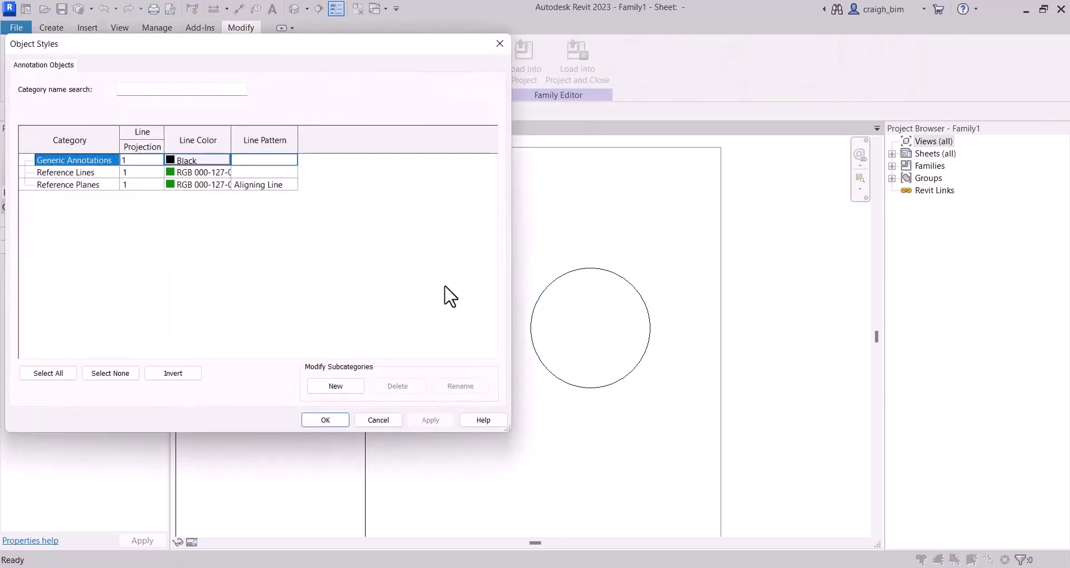
{"action": "left_click", "coordinate": [334, 386]}
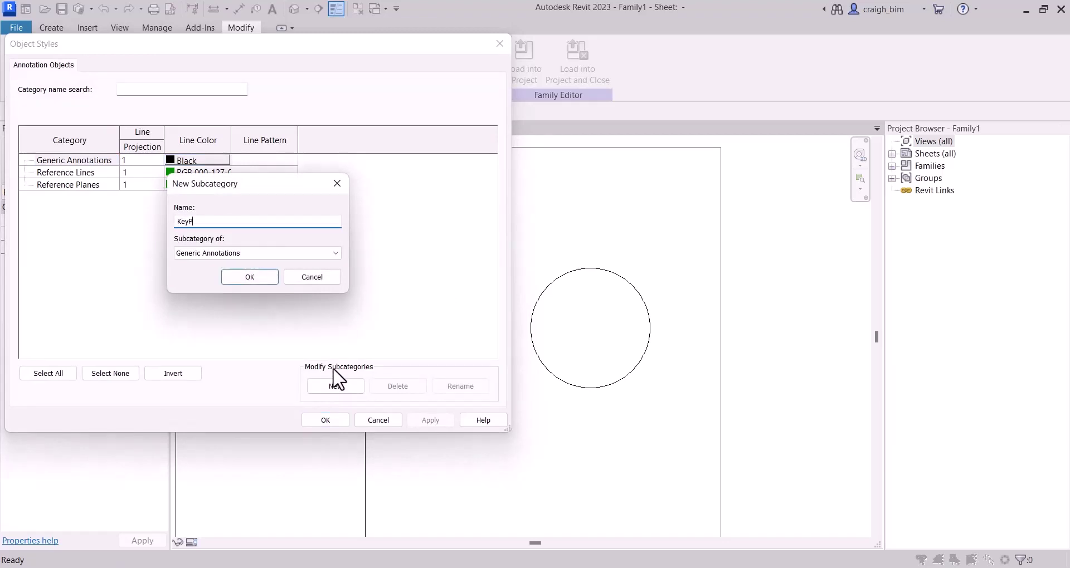
{"action": "key", "text": "Return"}
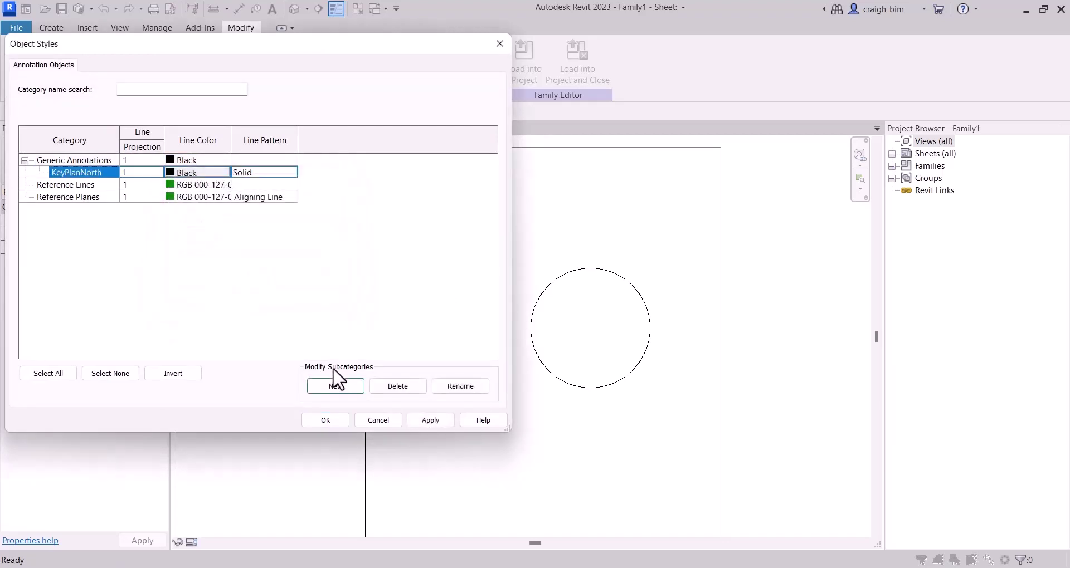
{"action": "left_click", "coordinate": [146, 173]}
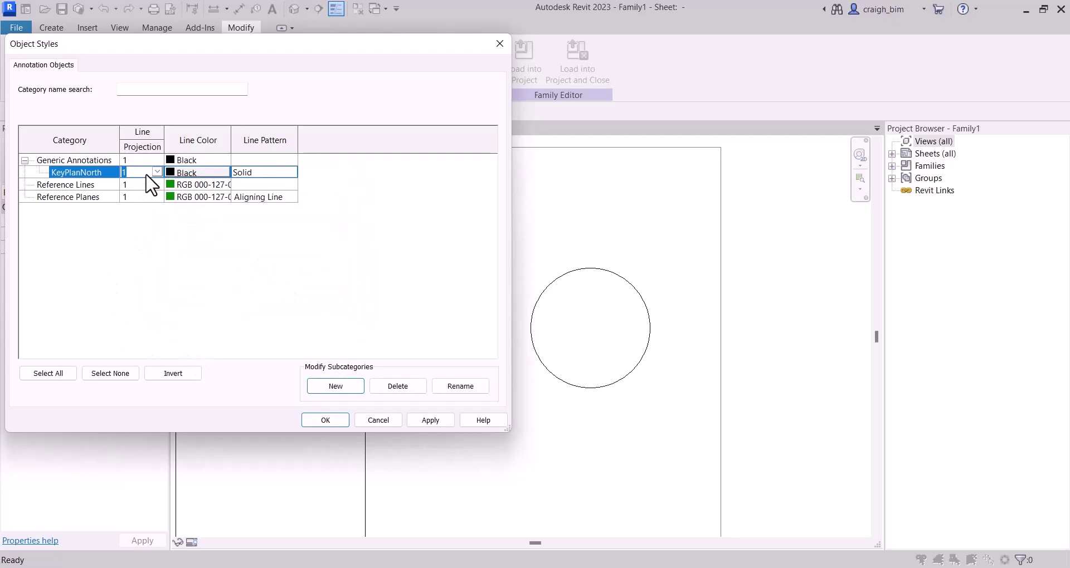
{"action": "type", "text": "9"}
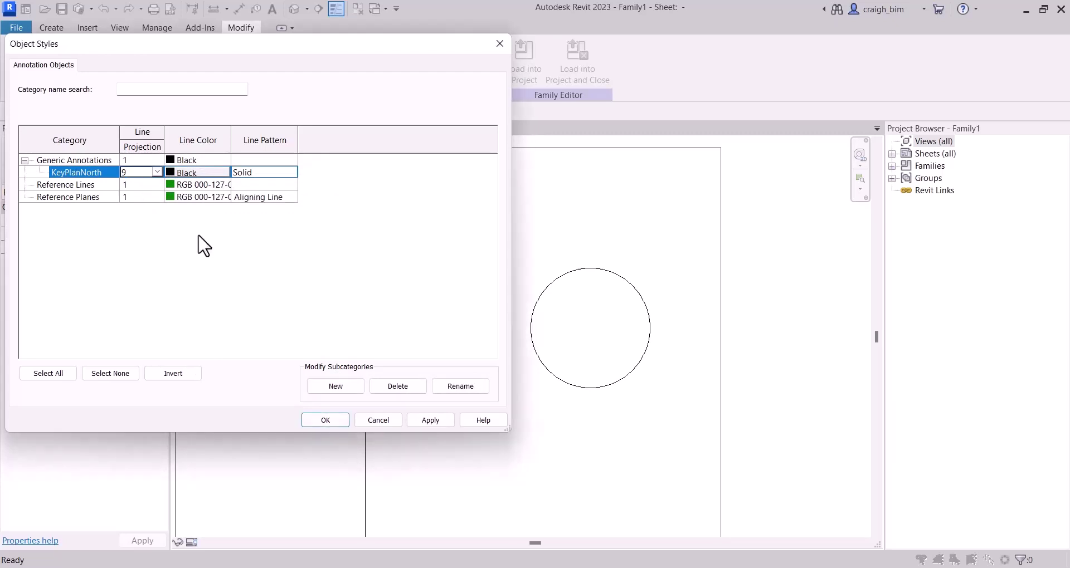
{"action": "left_click", "coordinate": [343, 419]}
Draw a KeyPlanNorth line from the circle's centre out past its upper left
{"action": "left_click", "coordinate": [68, 33]}
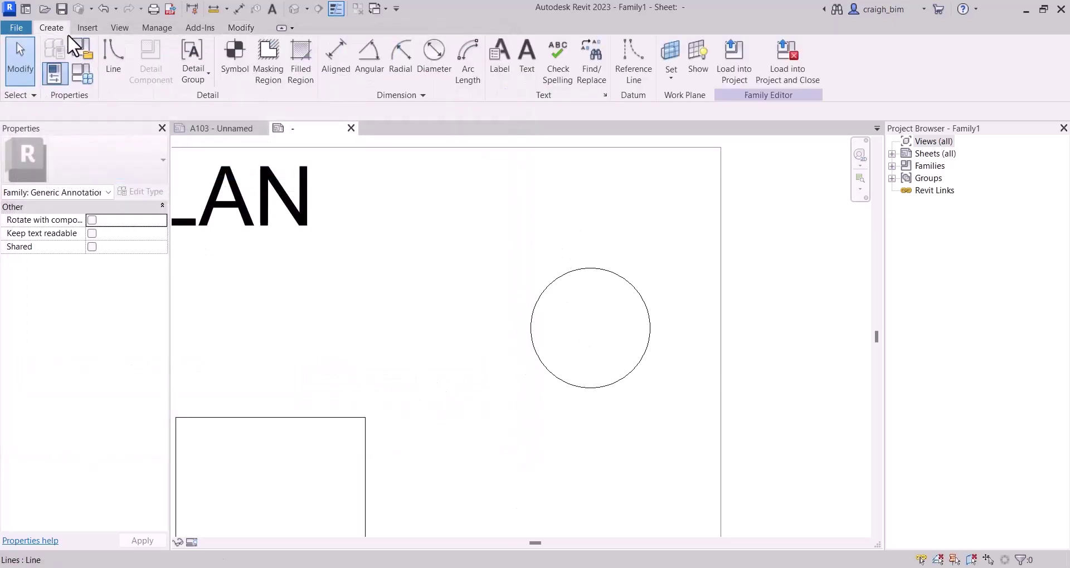
{"action": "left_click", "coordinate": [108, 53]}
{"action": "left_click", "coordinate": [641, 69]}
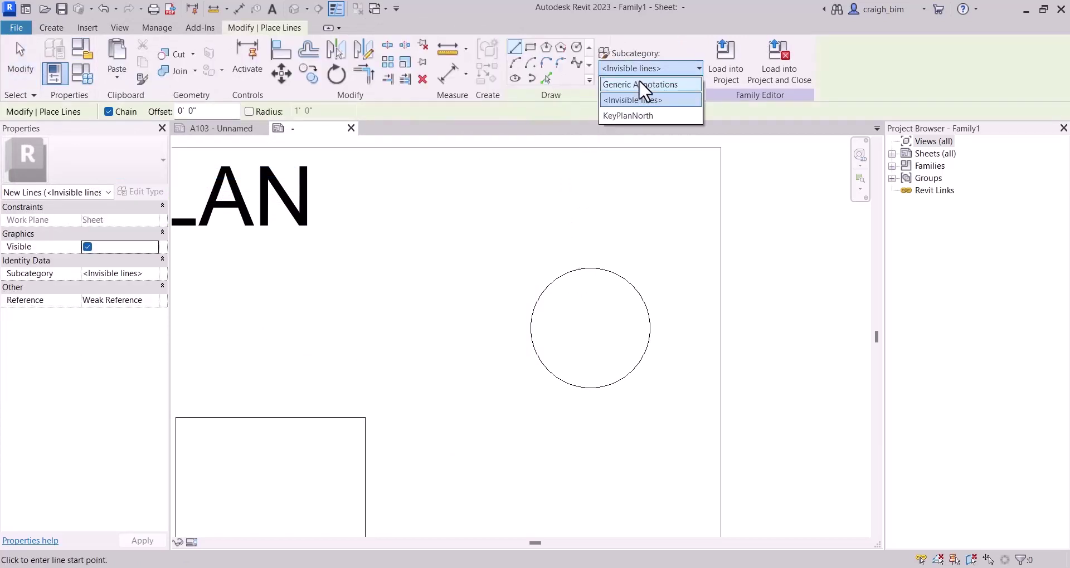
{"action": "left_click", "coordinate": [624, 117]}
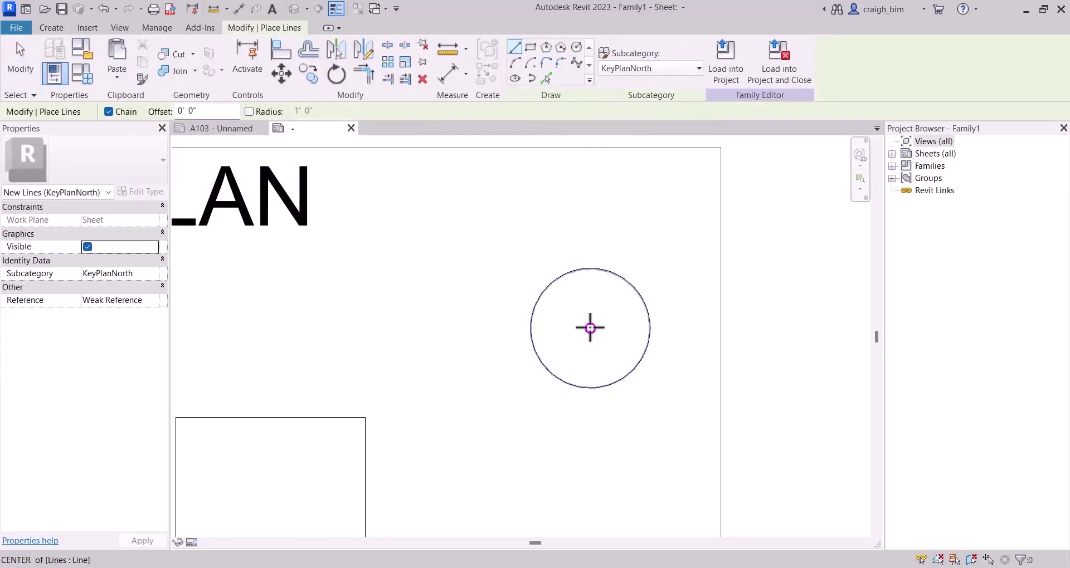
{"action": "left_click", "coordinate": [590, 329]}
{"action": "left_click", "coordinate": [536, 252]}
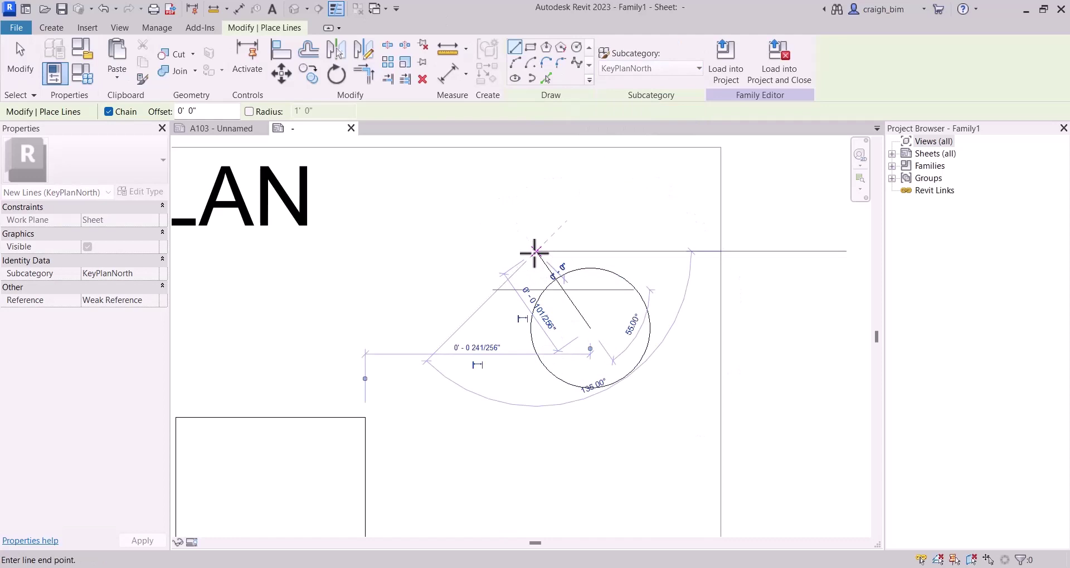
{"action": "key", "text": "Escape"}
{"action": "key", "text": "Escape"}
{"action": "left_click", "coordinate": [262, 210]}
Place an N text note to the right of the circle
{"action": "scroll", "coordinate": [507, 253], "scroll_direction": "down", "scroll_amount": 3}
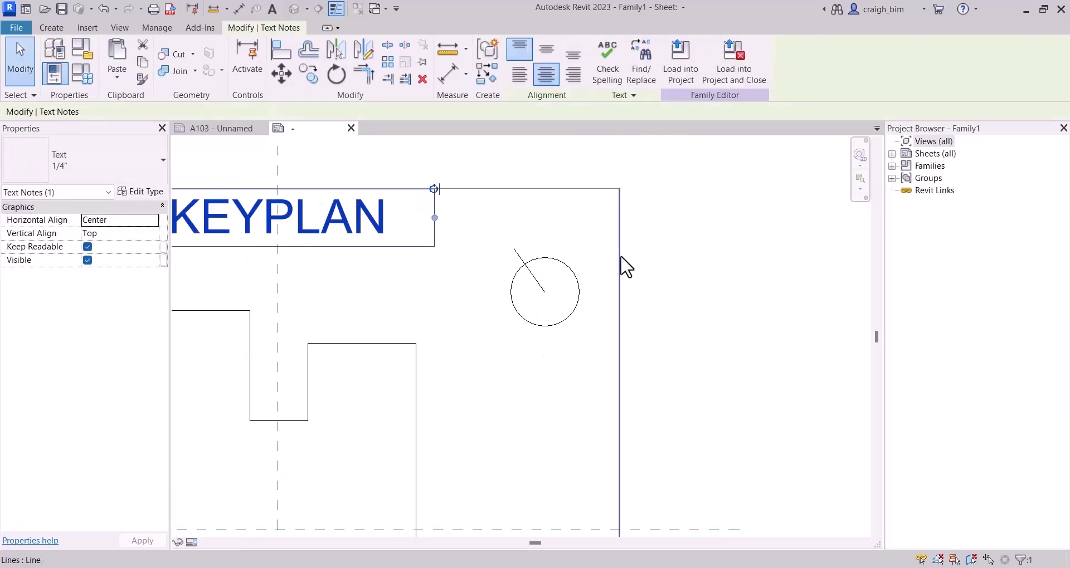
{"action": "key", "text": "t"}
{"action": "key", "text": "x"}
{"action": "left_click", "coordinate": [683, 268]}
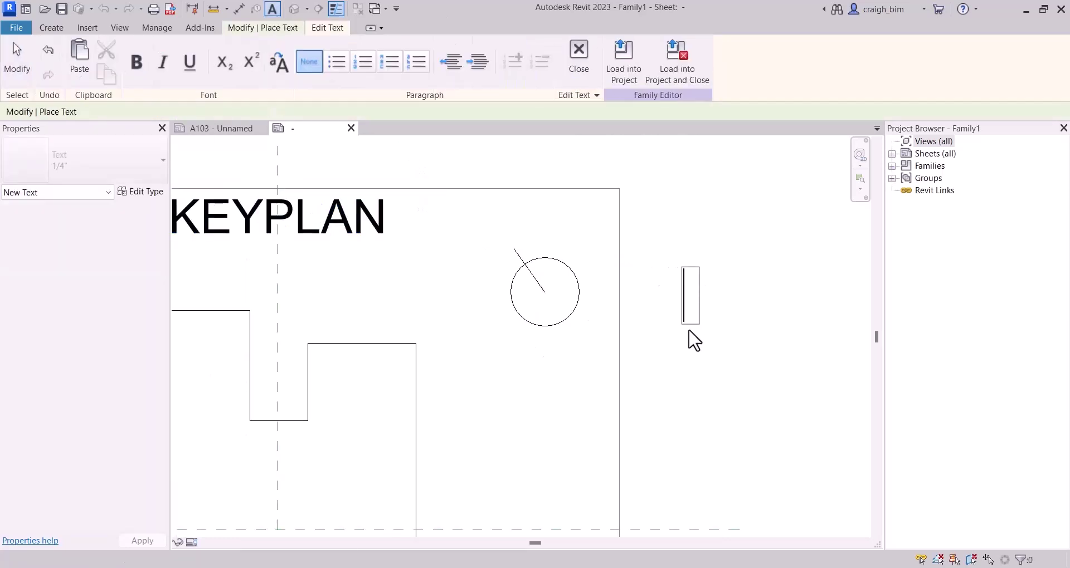
{"action": "type", "text": "N"}
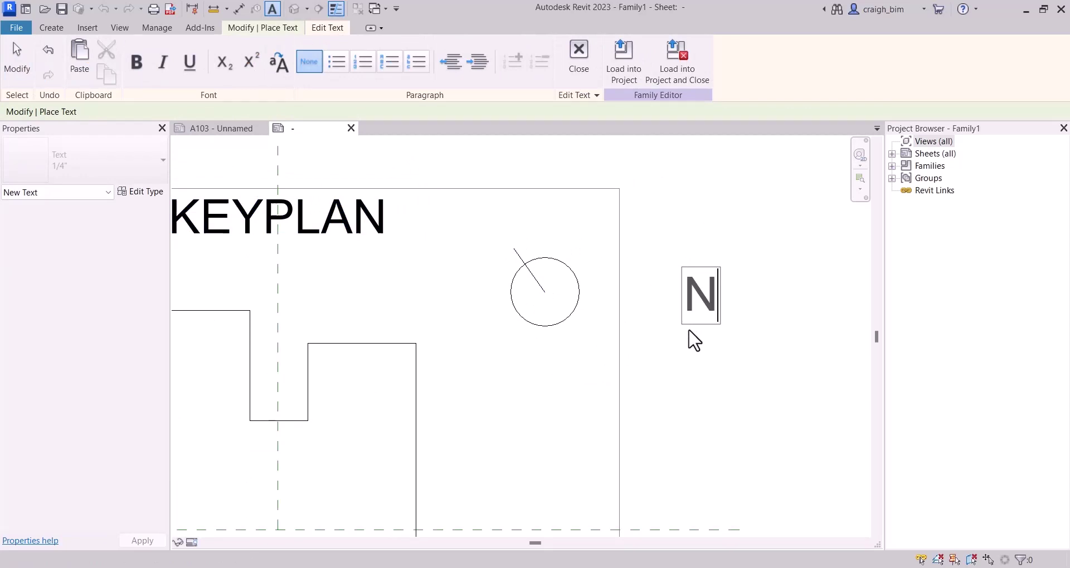
{"action": "left_click", "coordinate": [716, 434]}
{"action": "key", "text": "Escape"}
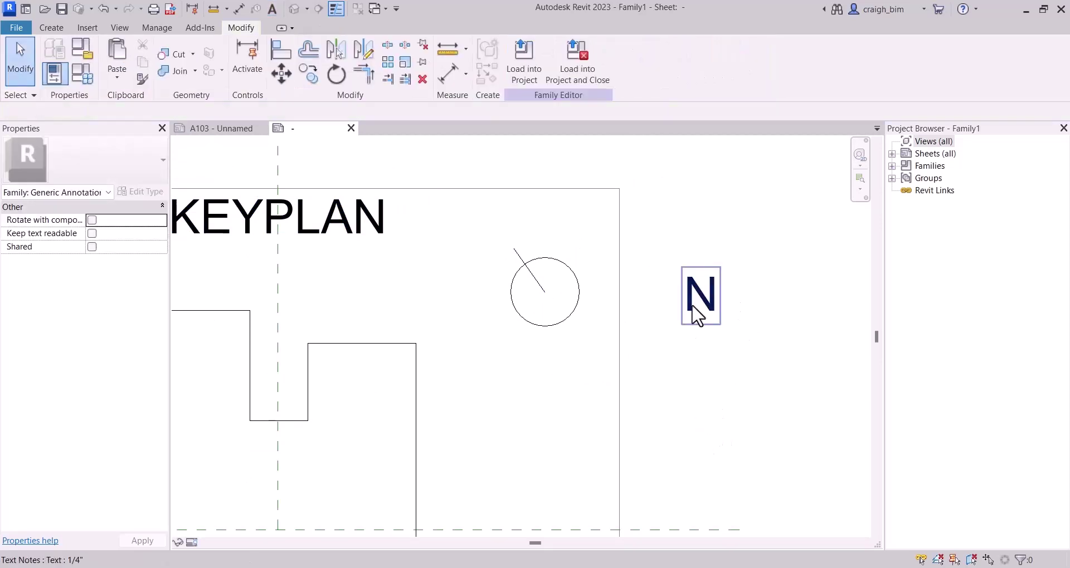
Center the N in a widened box and position it just above the circle
{"action": "left_click", "coordinate": [720, 312]}
{"action": "left_click_drag", "start_coordinate": [722, 315], "coordinate": [738, 311]}
{"action": "left_click", "coordinate": [546, 74]}
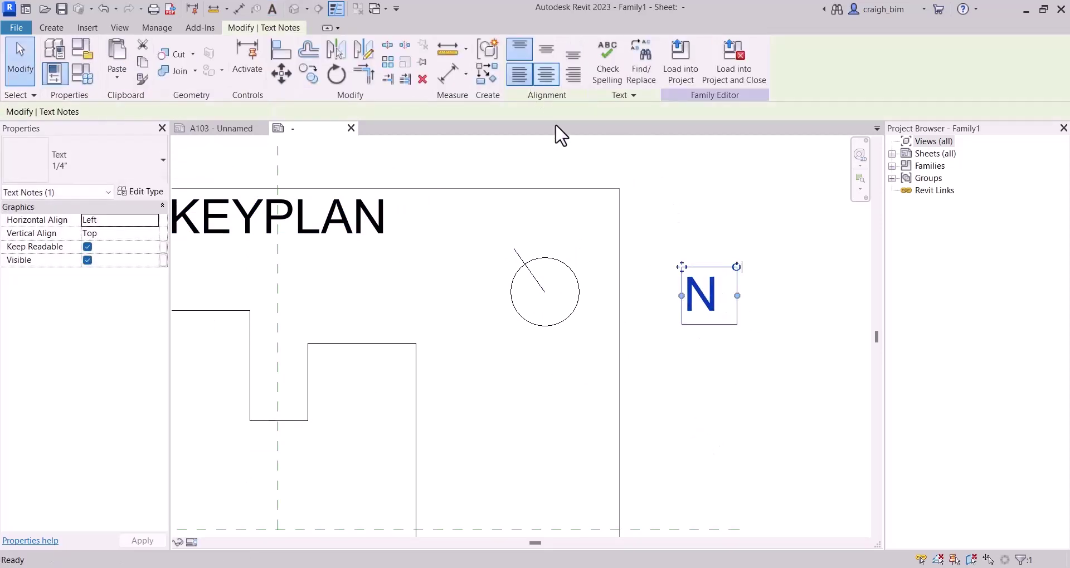
{"action": "left_click_drag", "start_coordinate": [697, 264], "coordinate": [526, 251], "text": "ctrl"}
{"action": "scroll", "coordinate": [563, 306], "scroll_direction": "up", "scroll_amount": 3}
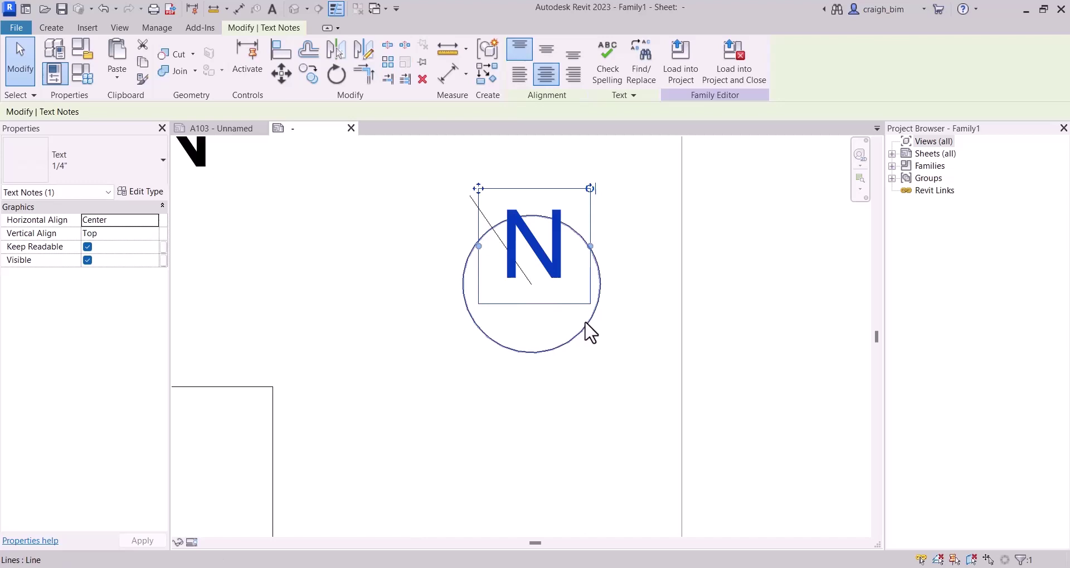
{"action": "scroll", "coordinate": [560, 319], "scroll_direction": "up", "scroll_amount": 2}
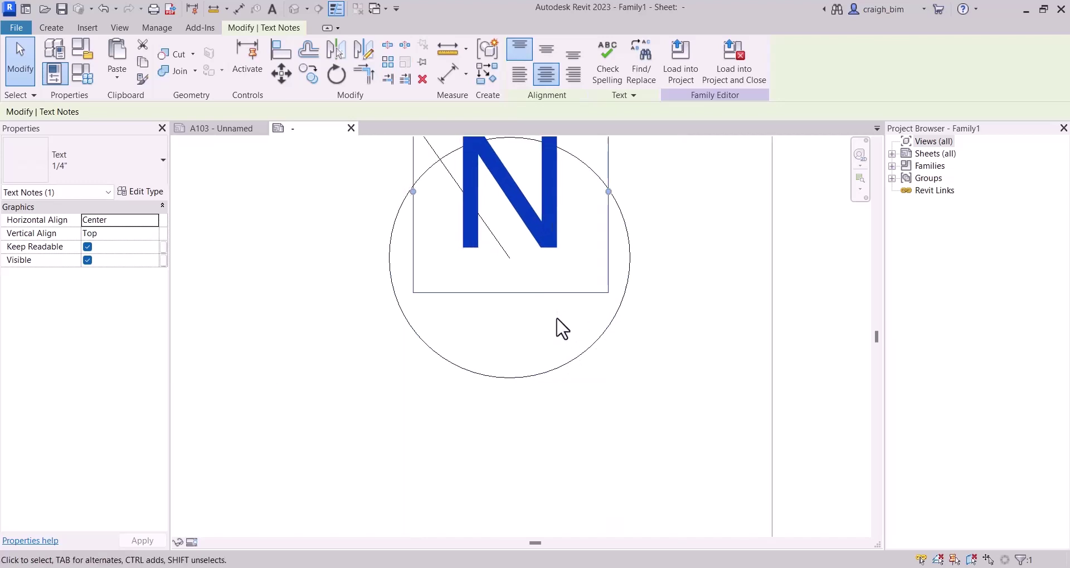
{"action": "scroll", "coordinate": [555, 426], "scroll_direction": "down", "scroll_amount": 3}
{"action": "key", "text": "Up"}
{"action": "key", "text": "Up"}
{"action": "key", "text": "Up"}
{"action": "key", "text": "Up"}
{"action": "key", "text": "Up"}
{"action": "key", "text": "Up"}
{"action": "key", "text": "Up"}
{"action": "key", "text": "Up"}
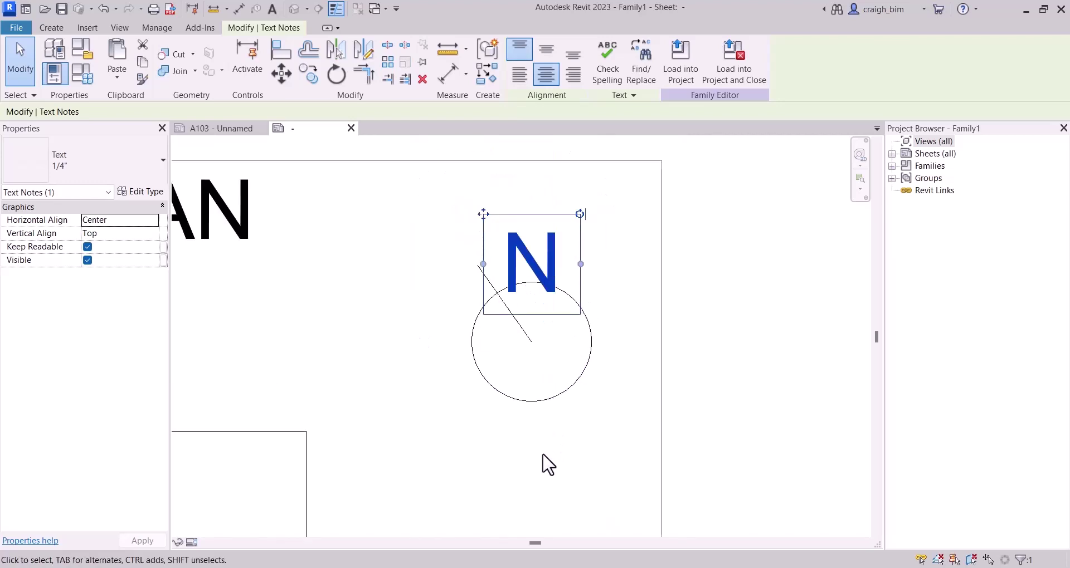
{"action": "scroll", "coordinate": [560, 470], "scroll_direction": "down", "scroll_amount": 1}
{"action": "key", "text": "Up"}
{"action": "key", "text": "Up"}
{"action": "key", "text": "Up"}
{"action": "key", "text": "Up"}
{"action": "key", "text": "Up"}
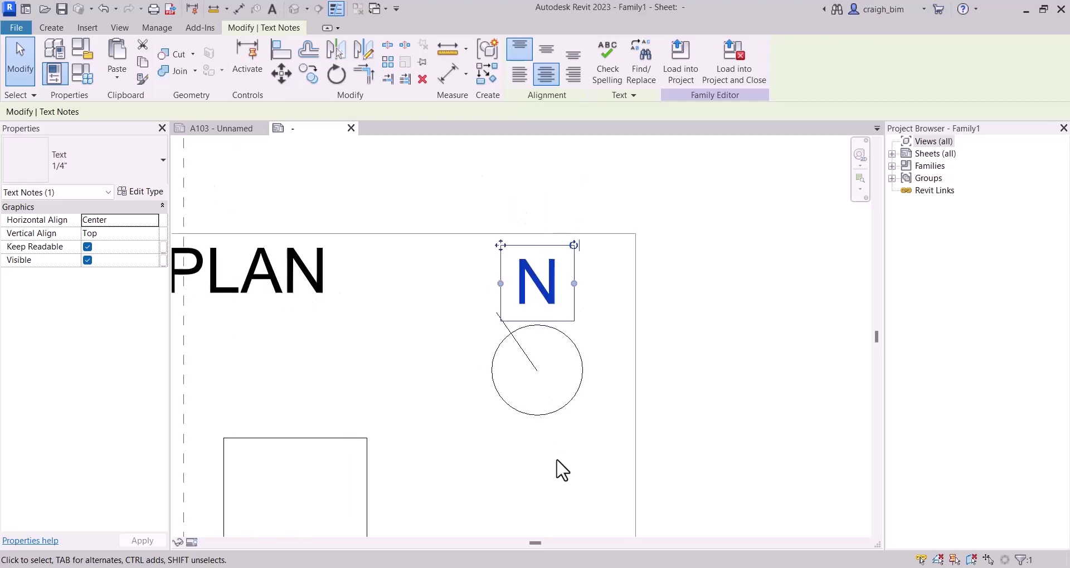
{"action": "left_click", "coordinate": [533, 470]}
Move the N, circle and pointer line together down into the keyplan's upper-right corner
{"action": "left_click_drag", "start_coordinate": [467, 467], "coordinate": [618, 201]}
{"action": "scroll", "coordinate": [619, 209], "scroll_direction": "down", "scroll_amount": 2}
{"action": "key", "text": "Down"}
{"action": "key", "text": "Down"}
{"action": "key", "text": "Down"}
{"action": "key", "text": "Down"}
{"action": "key", "text": "Down"}
{"action": "key", "text": "Down"}
{"action": "key", "text": "Down"}
{"action": "key", "text": "Down"}
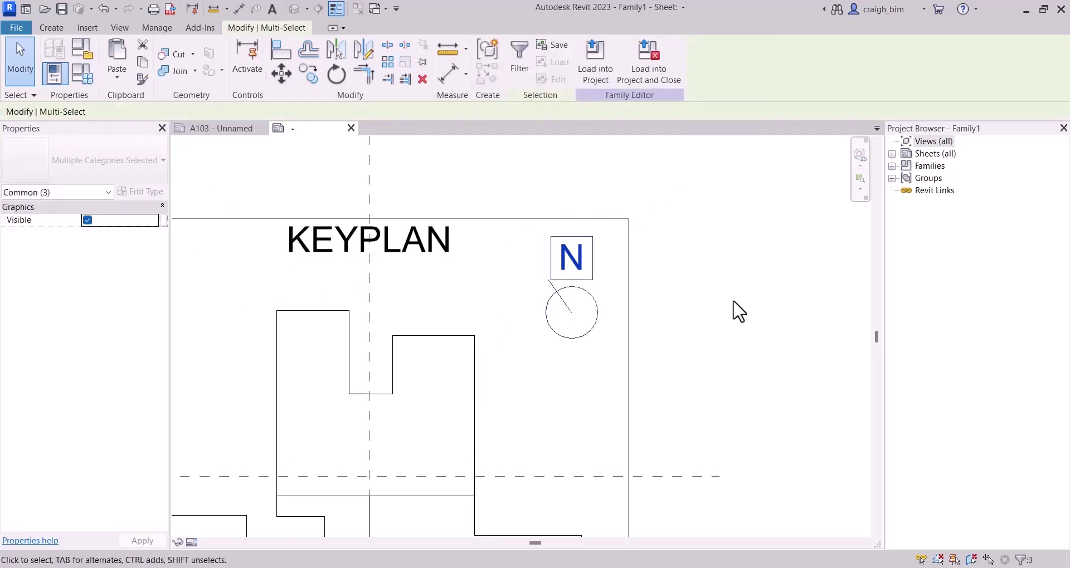
{"action": "left_click", "coordinate": [730, 332]}
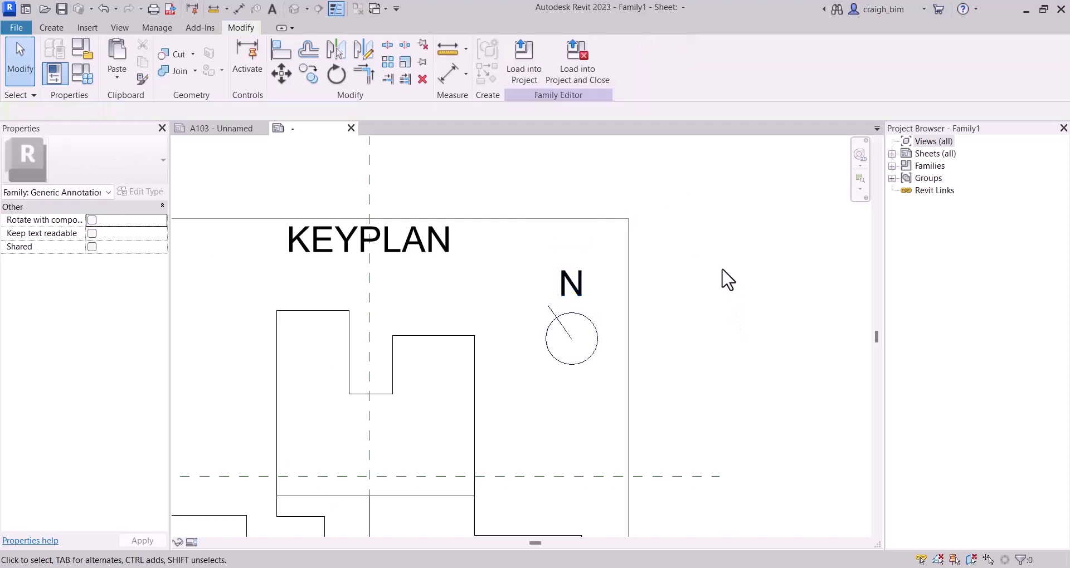
{"action": "scroll", "coordinate": [723, 279], "scroll_direction": "down", "scroll_amount": 2}
{"action": "left_click", "coordinate": [636, 277]}
{"action": "middle_click_drag", "start_coordinate": [769, 342], "coordinate": [759, 332]}
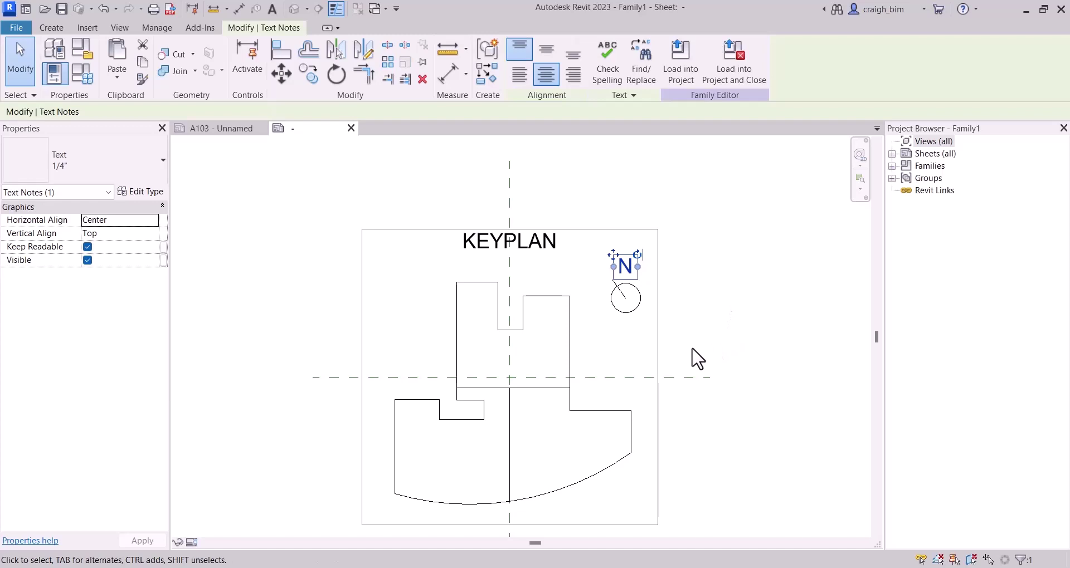
Duplicate a text type named 3/8" and set its Text Size to 3/8"
{"action": "key", "text": "t"}
{"action": "key", "text": "x"}
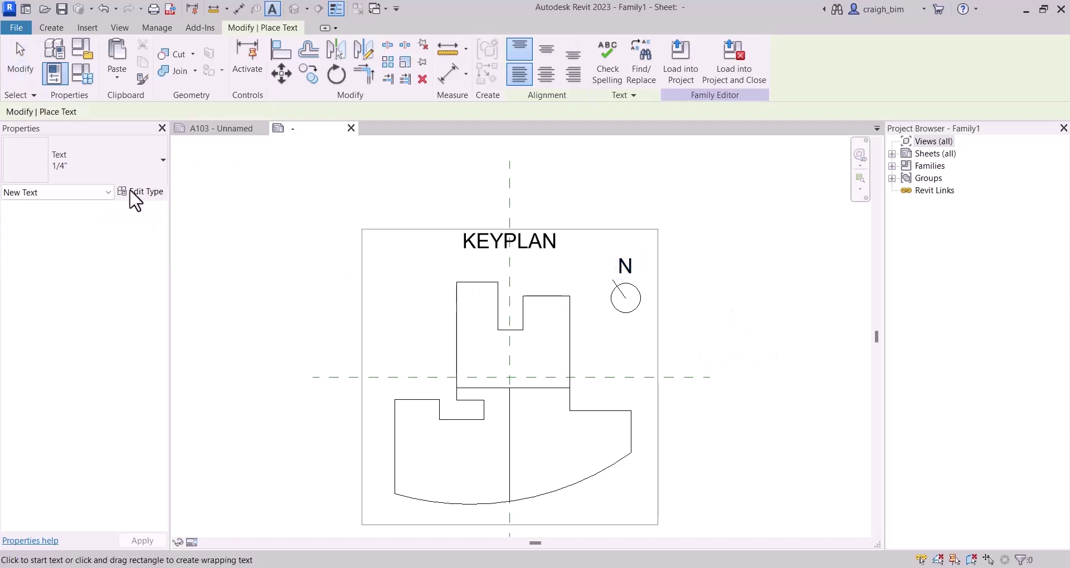
{"action": "left_click", "coordinate": [142, 192]}
{"action": "left_click", "coordinate": [266, 62]}
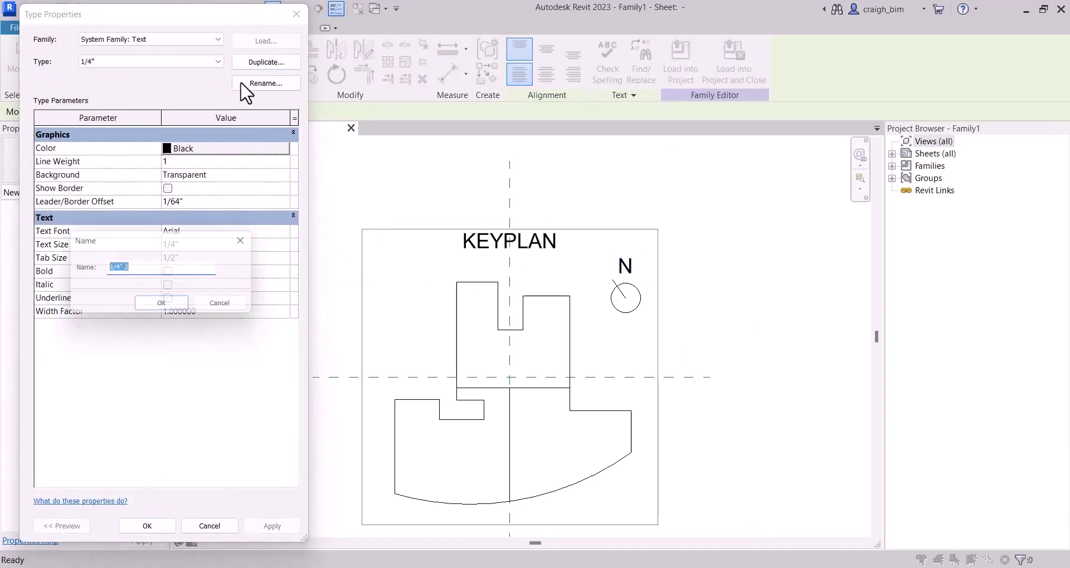
{"action": "type", "text": "3/8\""}
{"action": "key", "text": "Return"}
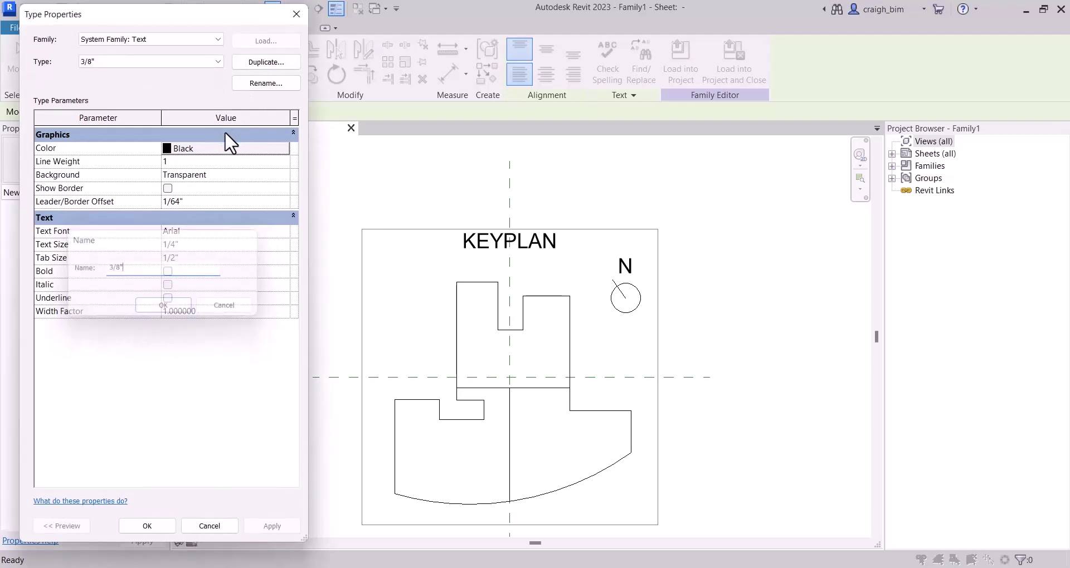
{"action": "left_click", "coordinate": [256, 244]}
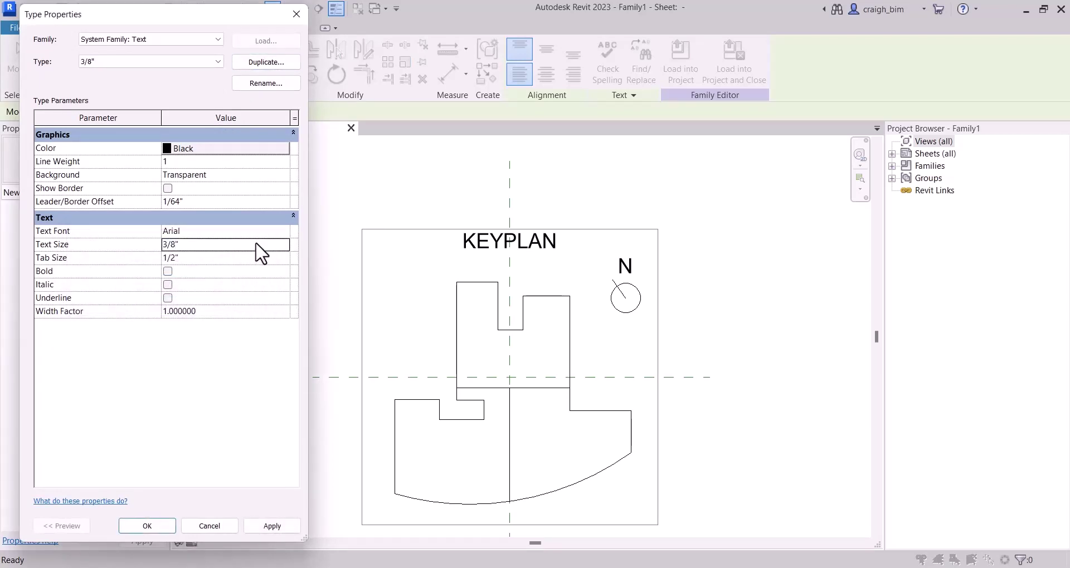
Place 3/8" text labels A, B and C to the right of the keyplan
{"action": "left_click", "coordinate": [147, 526]}
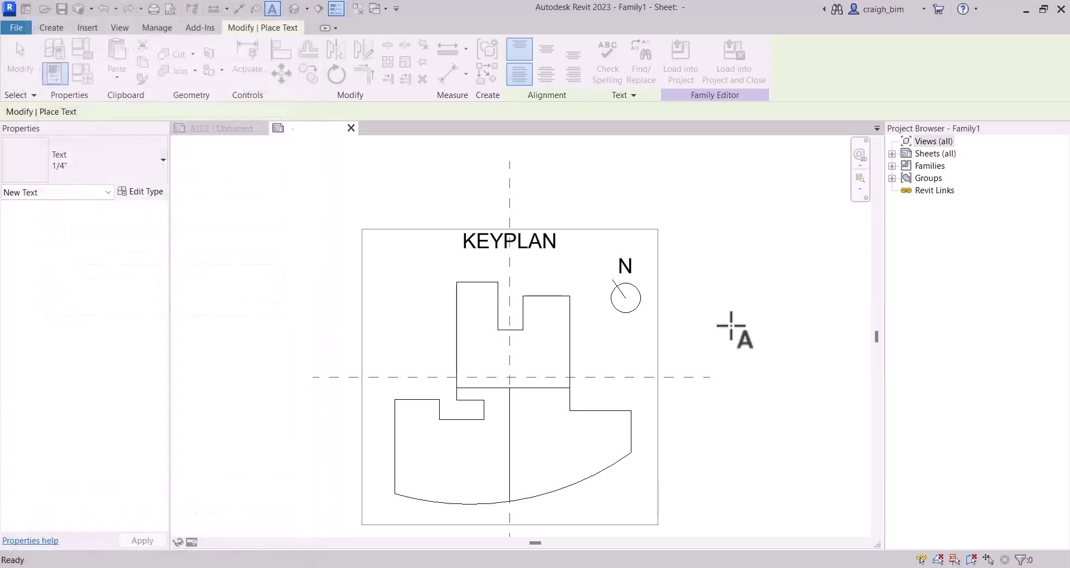
{"action": "left_click", "coordinate": [719, 324]}
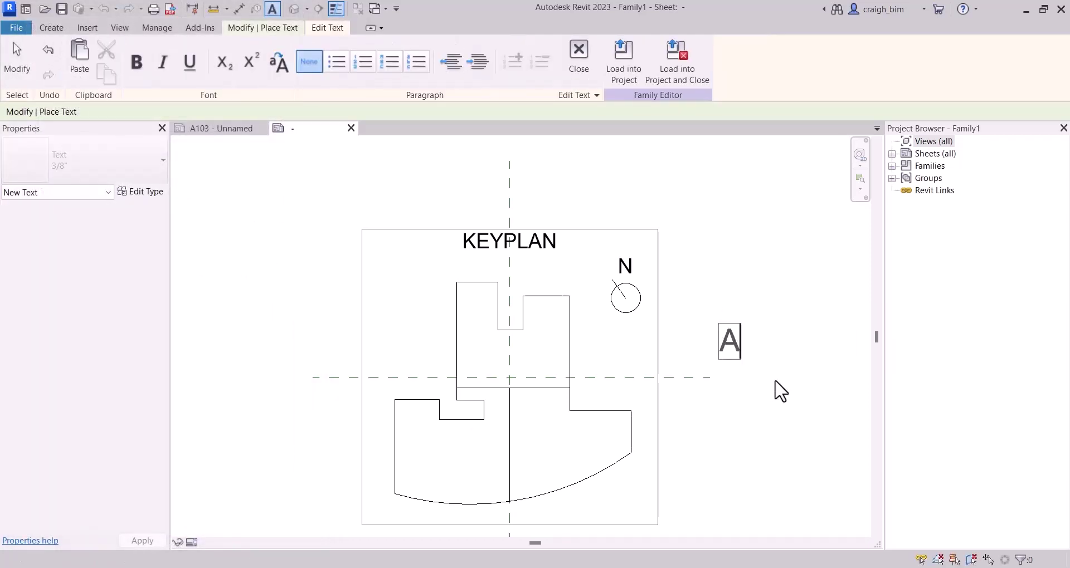
{"action": "left_click", "coordinate": [790, 457]}
{"action": "left_click", "coordinate": [768, 434]}
{"action": "type", "text": "B"}
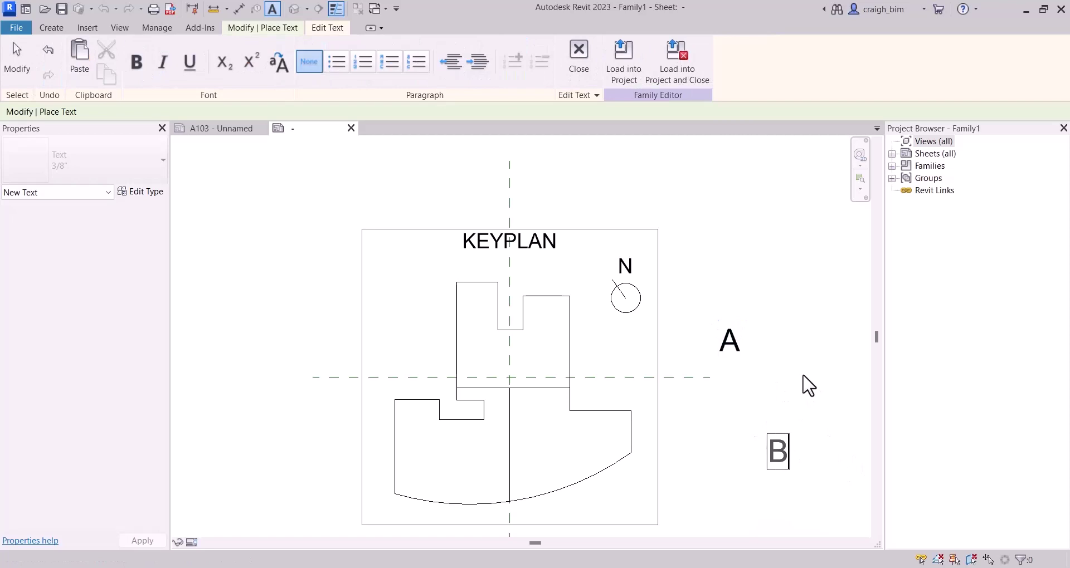
{"action": "left_click", "coordinate": [818, 377]}
{"action": "left_click", "coordinate": [818, 357]}
{"action": "type", "text": "C"}
{"action": "left_click", "coordinate": [841, 438]}
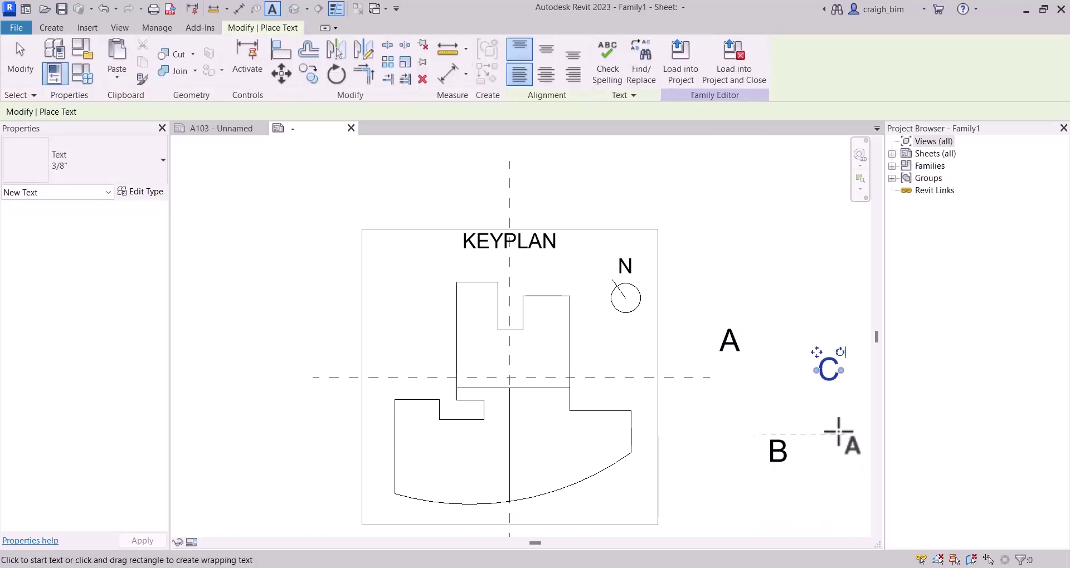
{"action": "key", "text": "Escape"}
{"action": "key", "text": "Escape"}
Window-select the north arrow, then select labels A, B and C together
{"action": "middle_click_drag", "start_coordinate": [834, 457], "coordinate": [734, 407]}
{"action": "left_click_drag", "start_coordinate": [492, 156], "coordinate": [548, 282]}
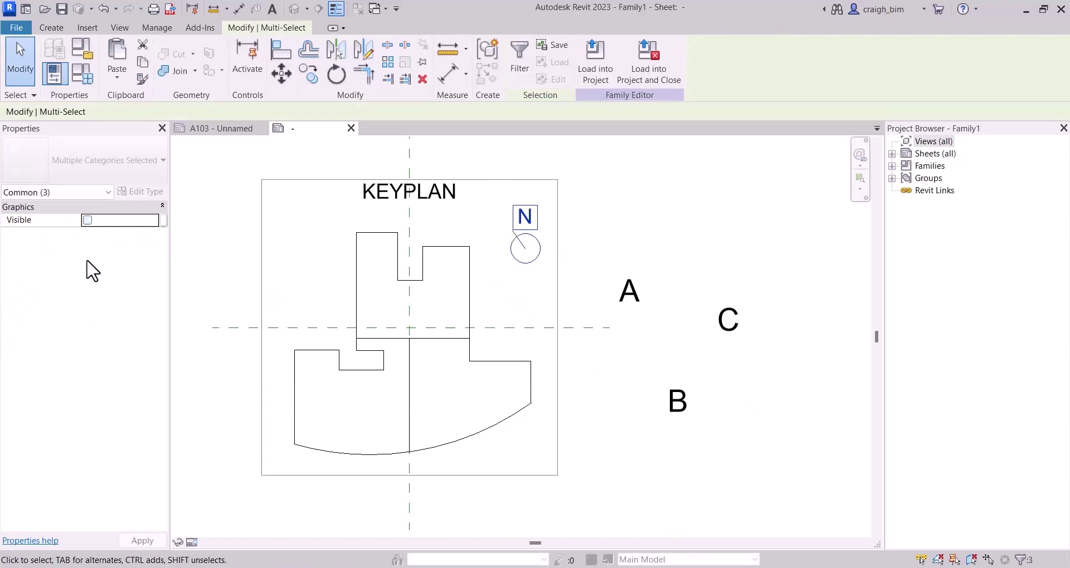
{"action": "key", "text": "Escape"}
{"action": "mouse_move", "coordinate": [598, 241]}
{"action": "left_mouse_down"}
{"action": "mouse_move", "coordinate": [671, 360]}
{"action": "mouse_move", "coordinate": [747, 444]}
{"action": "left_mouse_up"}
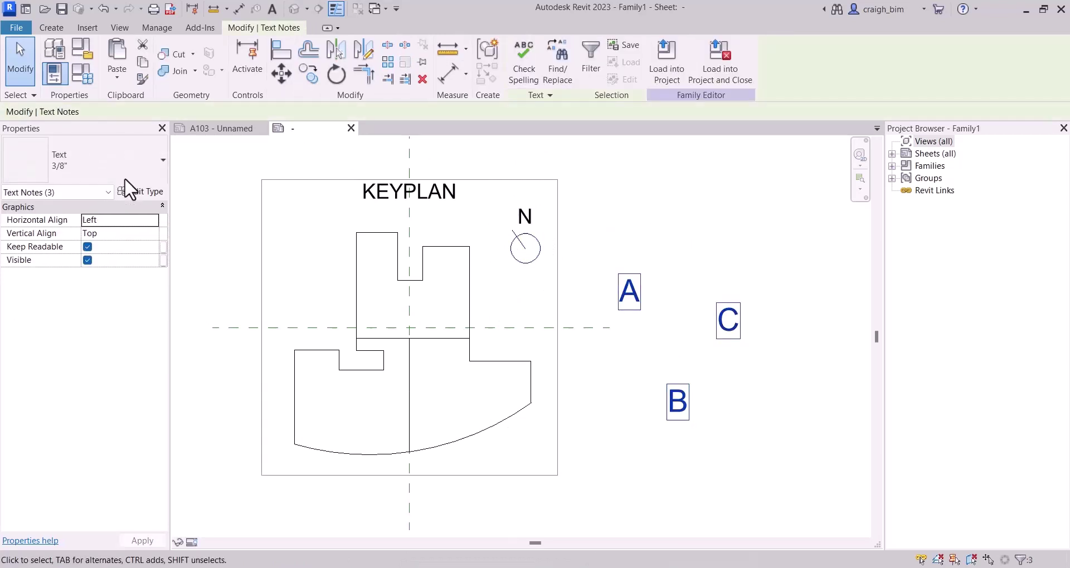
Set labels A, B and C to not visible, and drag A and B into the upper and lower-left sectors
{"action": "left_click", "coordinate": [87, 260]}
{"action": "left_click", "coordinate": [678, 270]}
{"action": "left_click", "coordinate": [51, 27]}
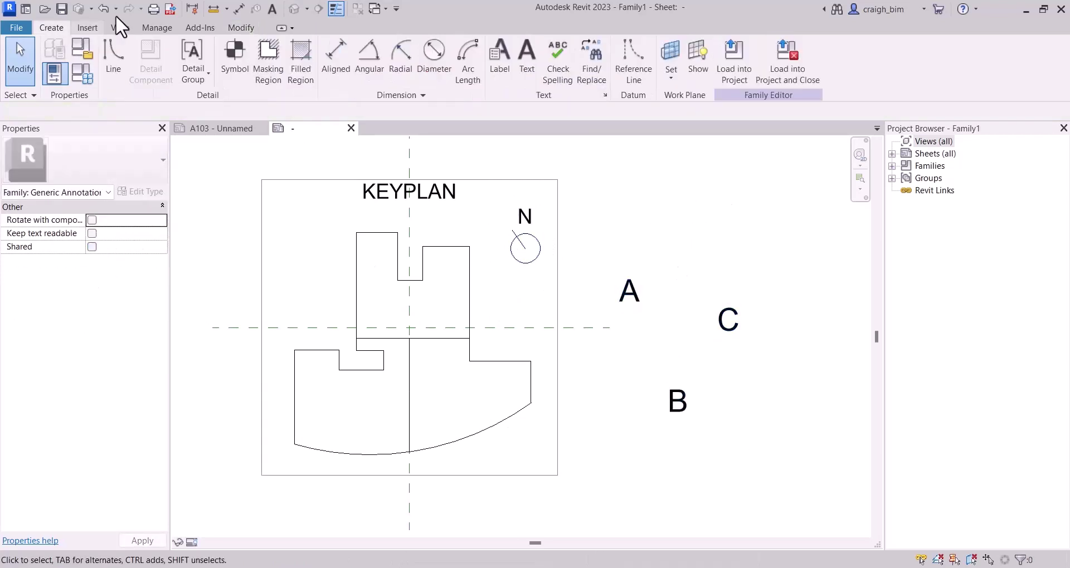
{"action": "left_click", "coordinate": [625, 288]}
{"action": "left_click_drag", "start_coordinate": [408, 285], "coordinate": [398, 286]}
{"action": "left_click", "coordinate": [677, 401]}
{"action": "left_click_drag", "start_coordinate": [666, 383], "coordinate": [349, 384]}
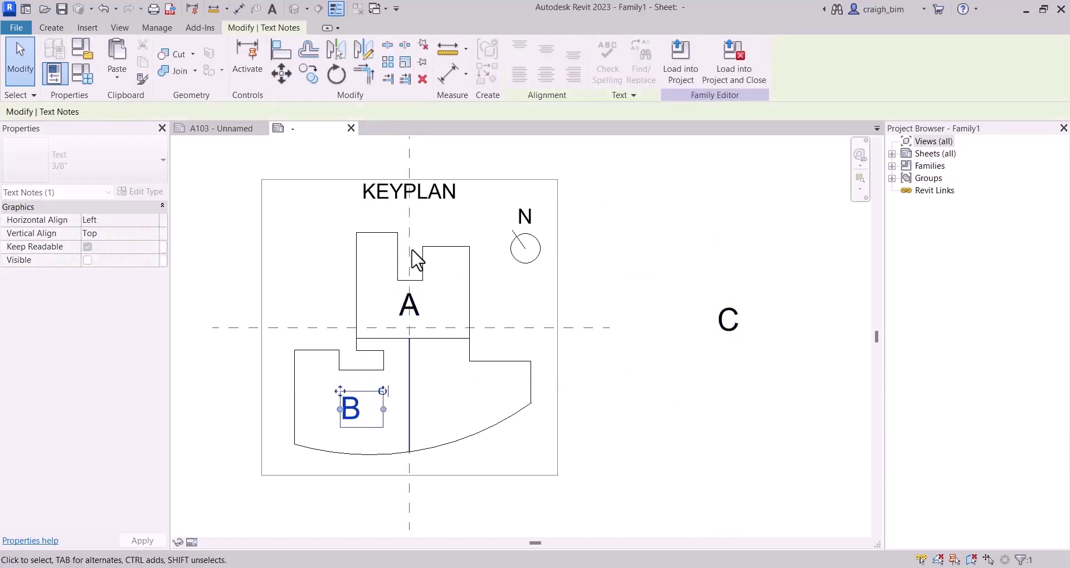
Centre label A's text horizontally and check label B's placement
{"action": "left_click", "coordinate": [409, 306]}
{"action": "left_click", "coordinate": [546, 74]}
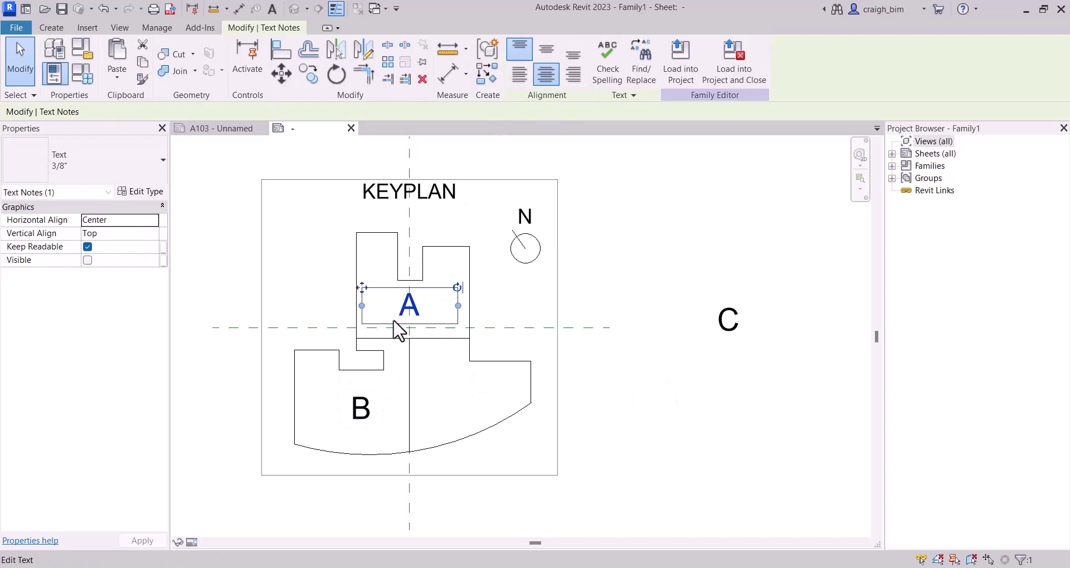
{"action": "scroll", "coordinate": [393, 324], "scroll_direction": "up", "scroll_amount": 3}
{"action": "scroll", "coordinate": [501, 312], "scroll_direction": "down", "scroll_amount": 3}
{"action": "left_click", "coordinate": [440, 387]}
{"action": "scroll", "coordinate": [450, 397], "scroll_direction": "up", "scroll_amount": 3}
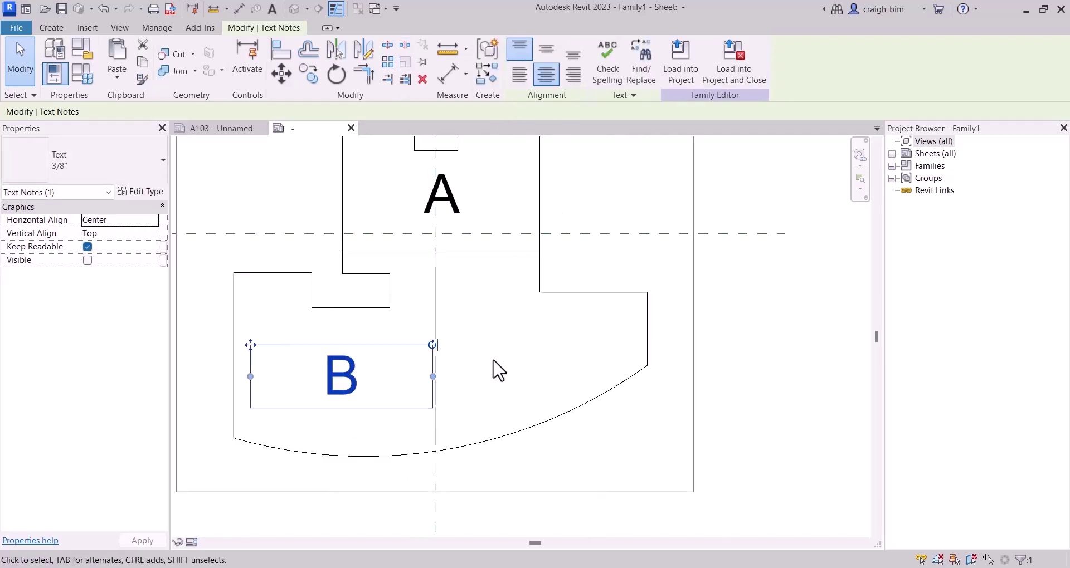
{"action": "scroll", "coordinate": [420, 355], "scroll_direction": "down", "scroll_amount": 3}
Move label C into the lower-right sector with centred text
{"action": "left_click", "coordinate": [783, 257]}
{"action": "left_click_drag", "start_coordinate": [783, 256], "coordinate": [568, 359]}
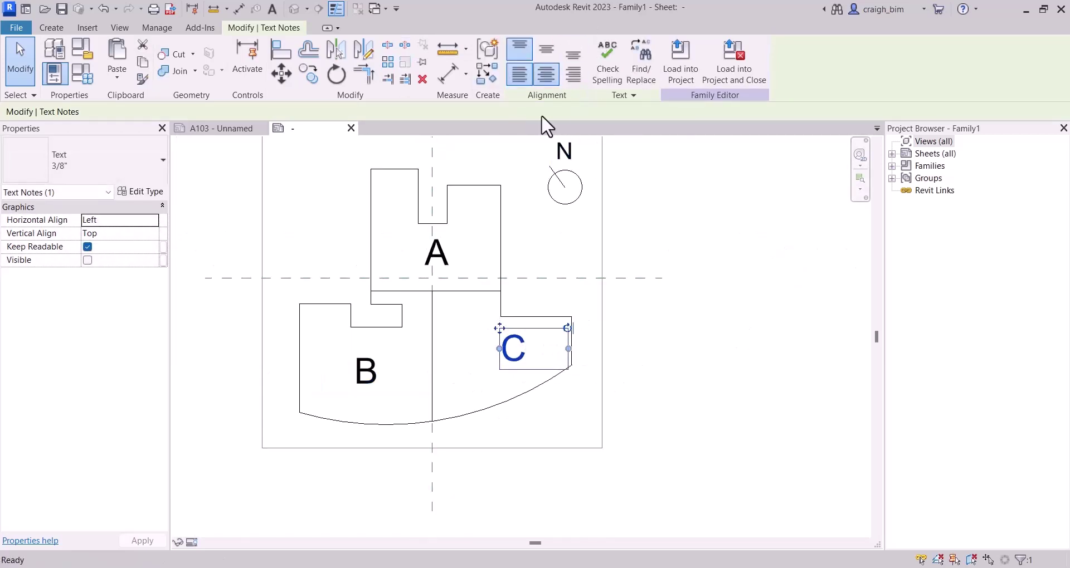
{"action": "left_click", "coordinate": [546, 74]}
{"action": "scroll", "coordinate": [484, 343], "scroll_direction": "up", "scroll_amount": 2}
{"action": "left_click_drag", "start_coordinate": [487, 345], "coordinate": [398, 390]}
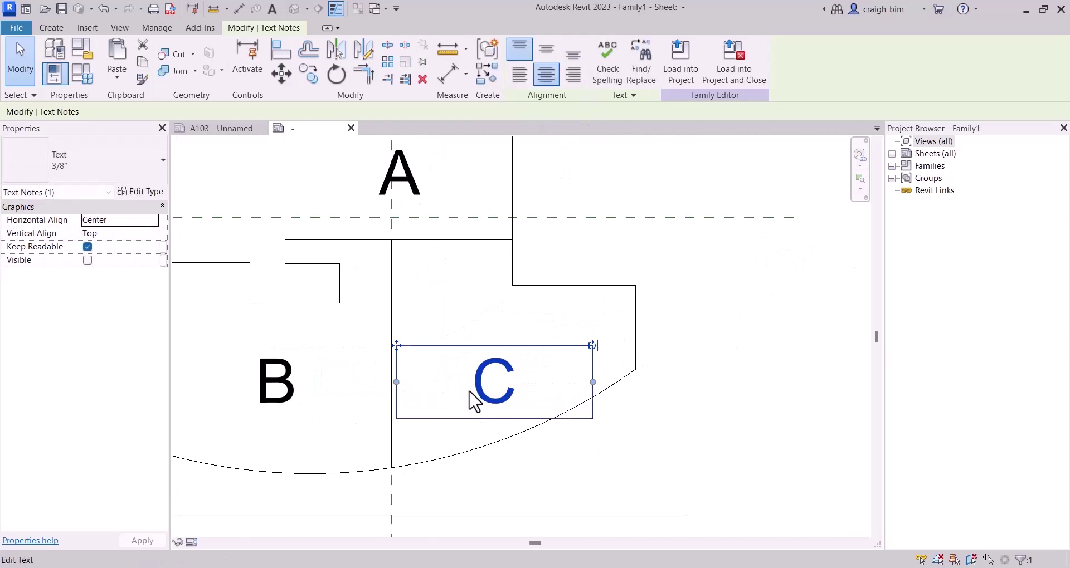
Narrow label C's text box and bring the keyplan back into view
{"action": "left_click_drag", "start_coordinate": [607, 385], "coordinate": [584, 382]}
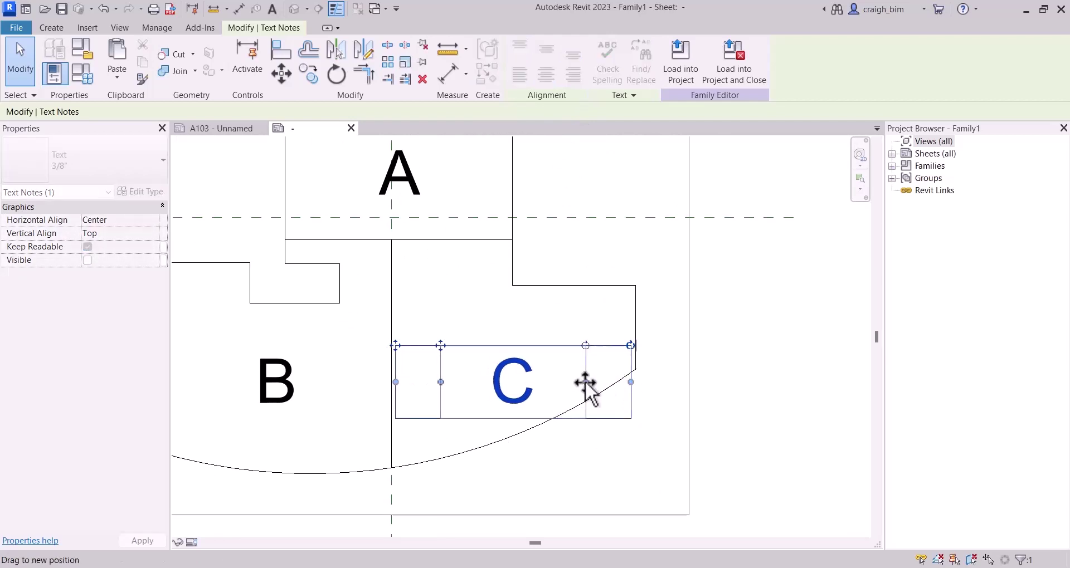
{"action": "scroll", "coordinate": [579, 401], "scroll_direction": "down", "scroll_amount": 2}
{"action": "left_click", "coordinate": [784, 458]}
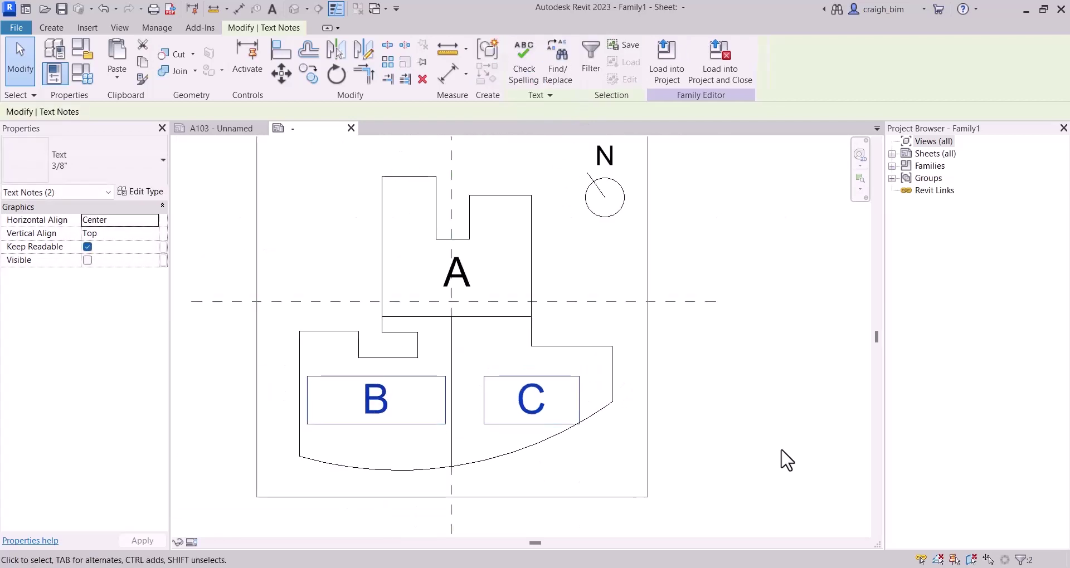
{"action": "scroll", "coordinate": [791, 446], "scroll_direction": "down", "scroll_amount": 2}
{"action": "middle_click_drag", "start_coordinate": [577, 431], "coordinate": [484, 425]}
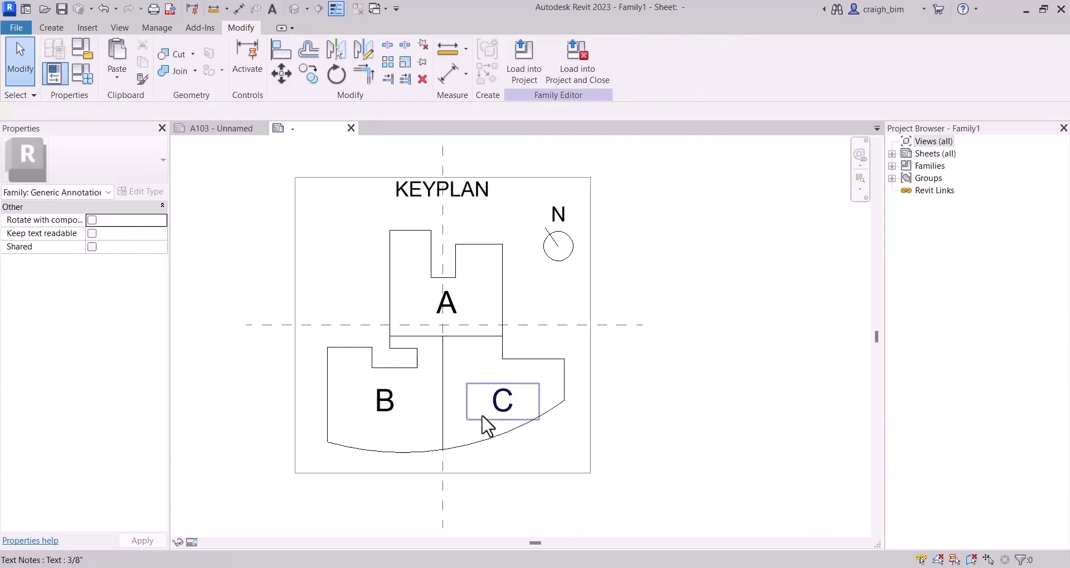
{"action": "scroll", "coordinate": [477, 433], "scroll_direction": "up", "scroll_amount": 1}
Start a not-visible filled region and pick sector A's existing edges as its boundary
{"action": "left_click", "coordinate": [50, 28]}
{"action": "left_click", "coordinate": [306, 56]}
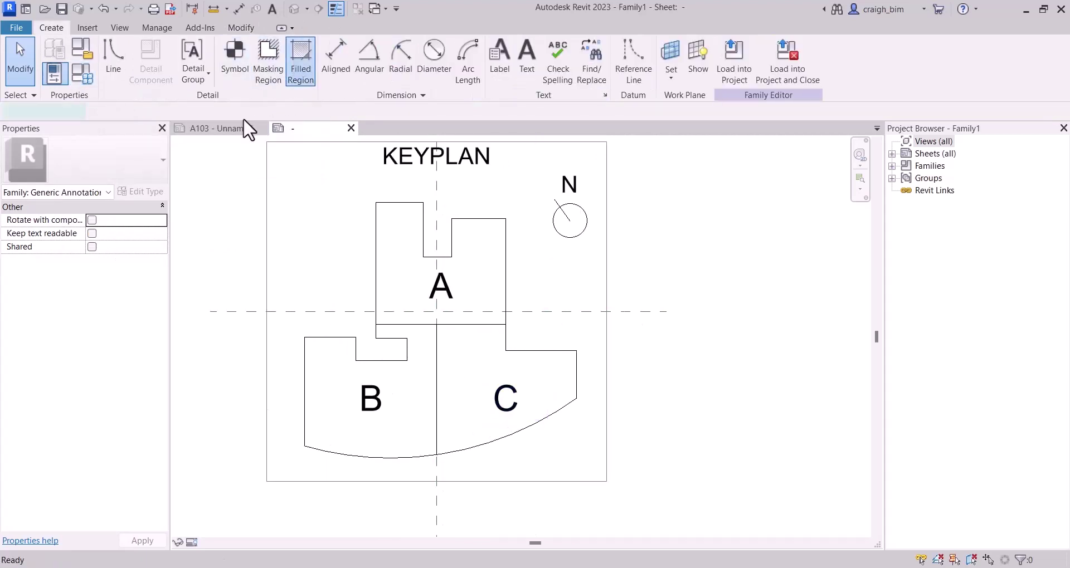
{"action": "left_click", "coordinate": [87, 247]}
{"action": "key", "text": "p"}
{"action": "key", "text": "l"}
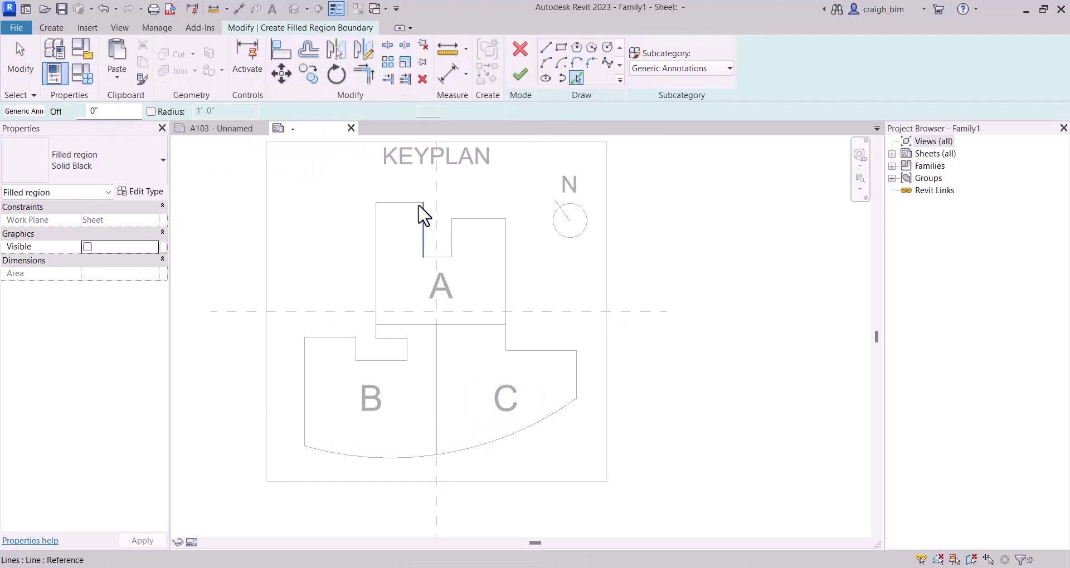
{"action": "left_click", "coordinate": [423, 325]}
{"action": "left_click", "coordinate": [436, 368]}
{"action": "key", "text": "Escape"}
Trim sector A's boundary lines to closed corners and finish that region
{"action": "left_click_drag", "start_coordinate": [298, 201], "coordinate": [604, 492]}
{"action": "left_click", "coordinate": [679, 368]}
{"action": "key", "text": "t"}
{"action": "key", "text": "r"}
{"action": "left_click", "coordinate": [401, 322]}
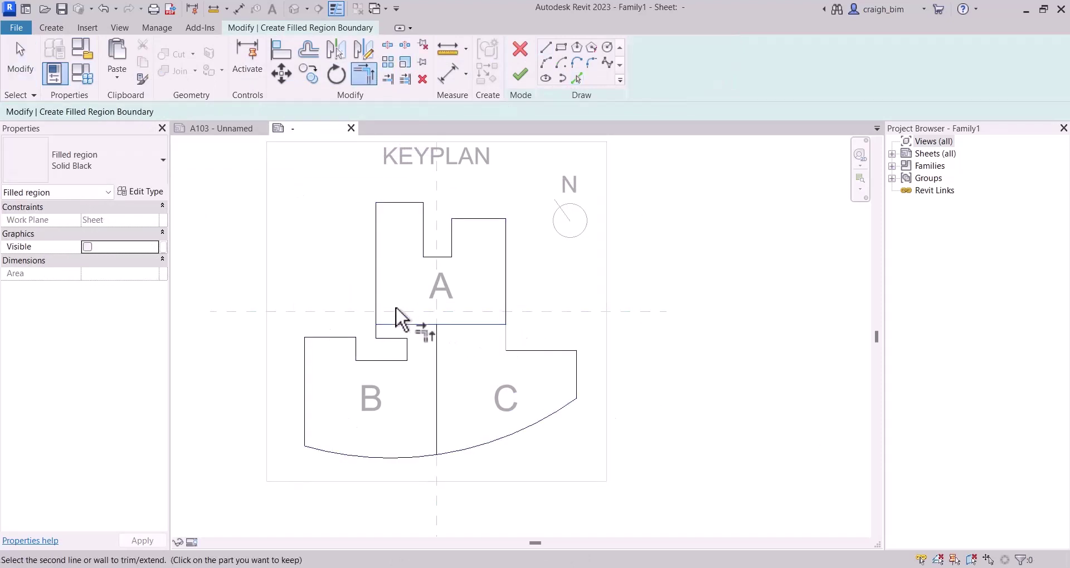
{"action": "left_click", "coordinate": [440, 357]}
{"action": "key", "text": "Escape"}
{"action": "left_click", "coordinate": [437, 353]}
{"action": "left_click", "coordinate": [544, 360]}
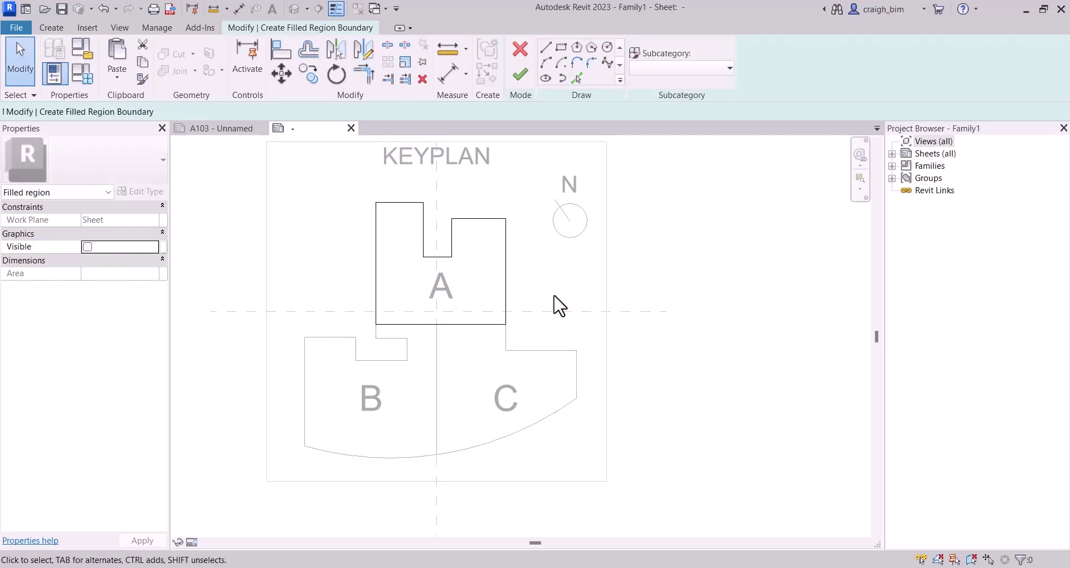
Trim the sector B boundary lines and finish its filled region
{"action": "left_click", "coordinate": [117, 77]}
{"action": "key", "text": "Escape"}
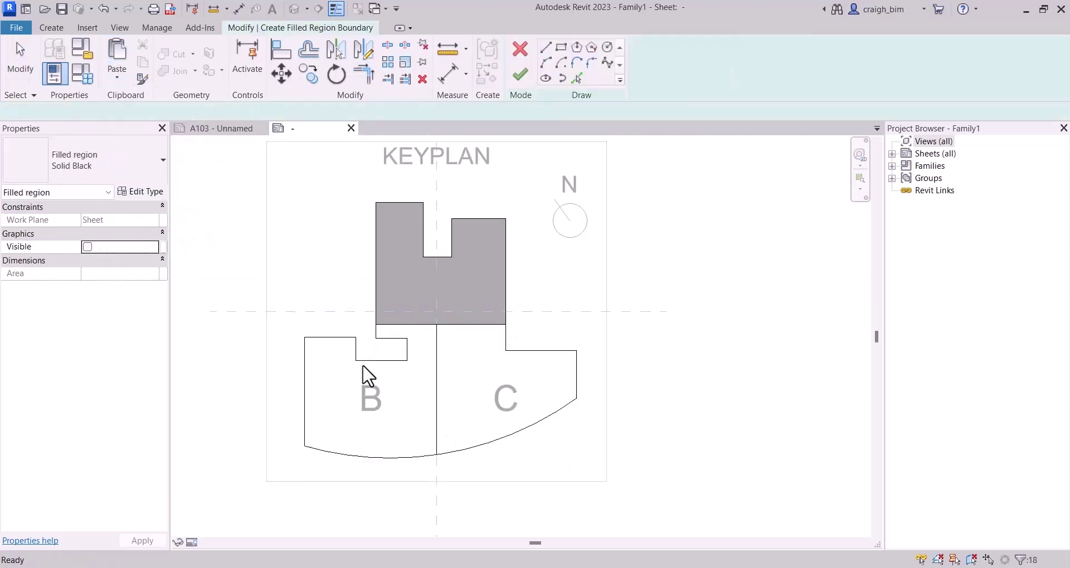
{"action": "key", "text": "t"}
{"action": "key", "text": "r"}
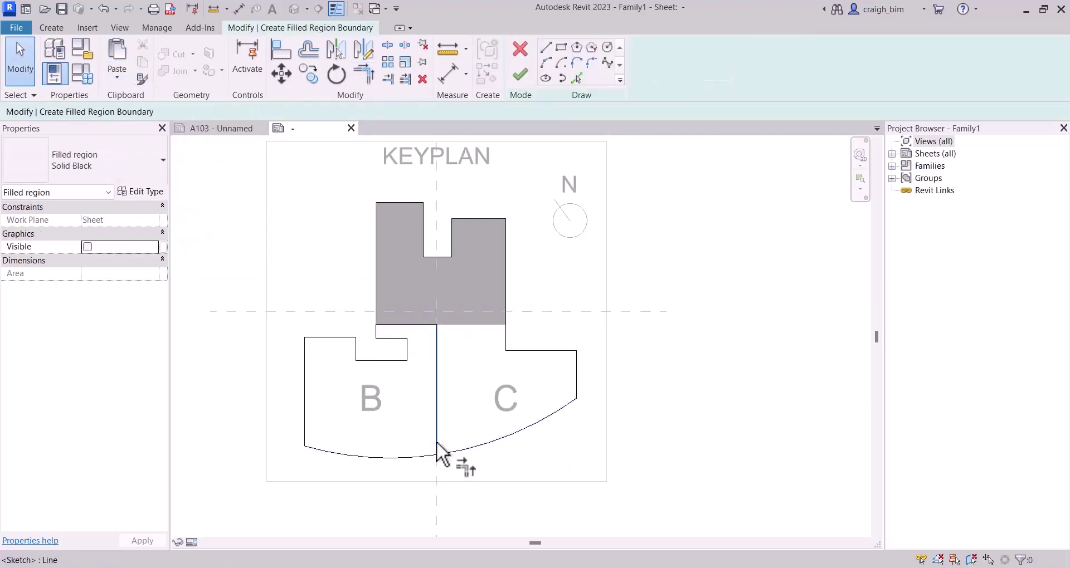
{"action": "key", "text": "Escape"}
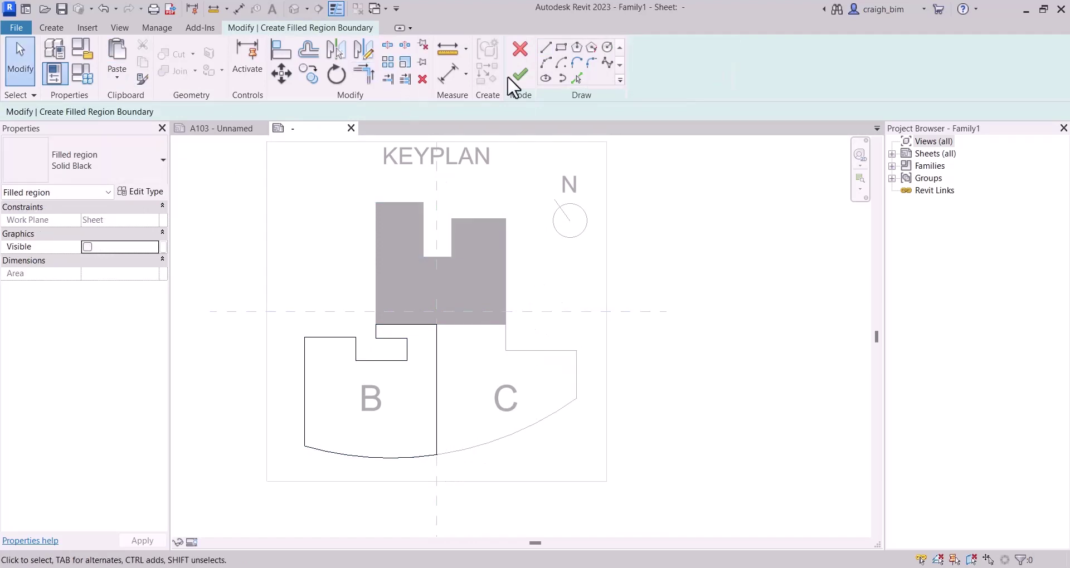
{"action": "left_click", "coordinate": [517, 75]}
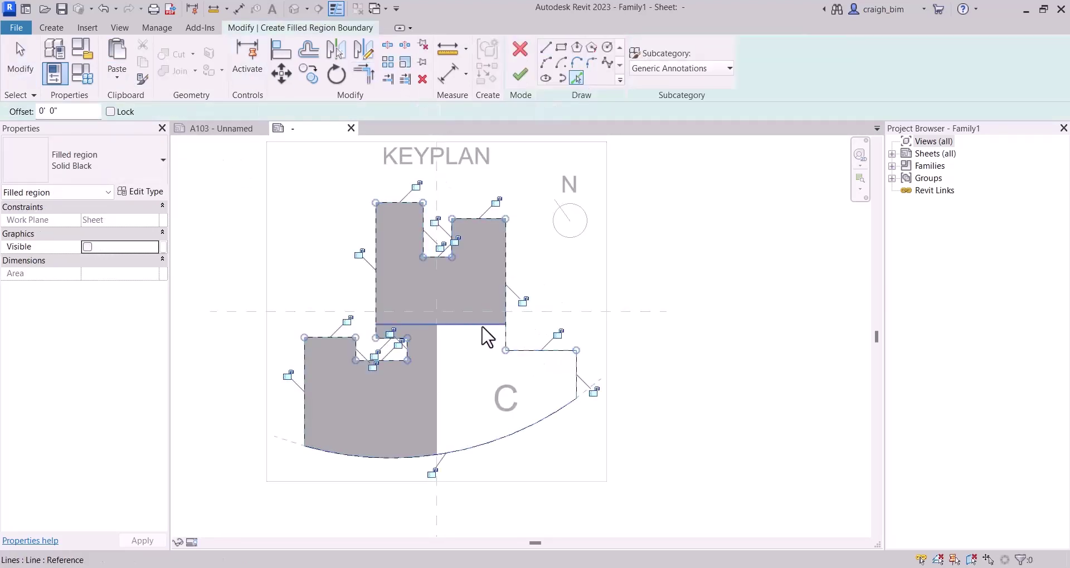
Close the last boundary corner with Trim and finish edit mode
{"action": "key", "text": "t"}
{"action": "key", "text": "r"}
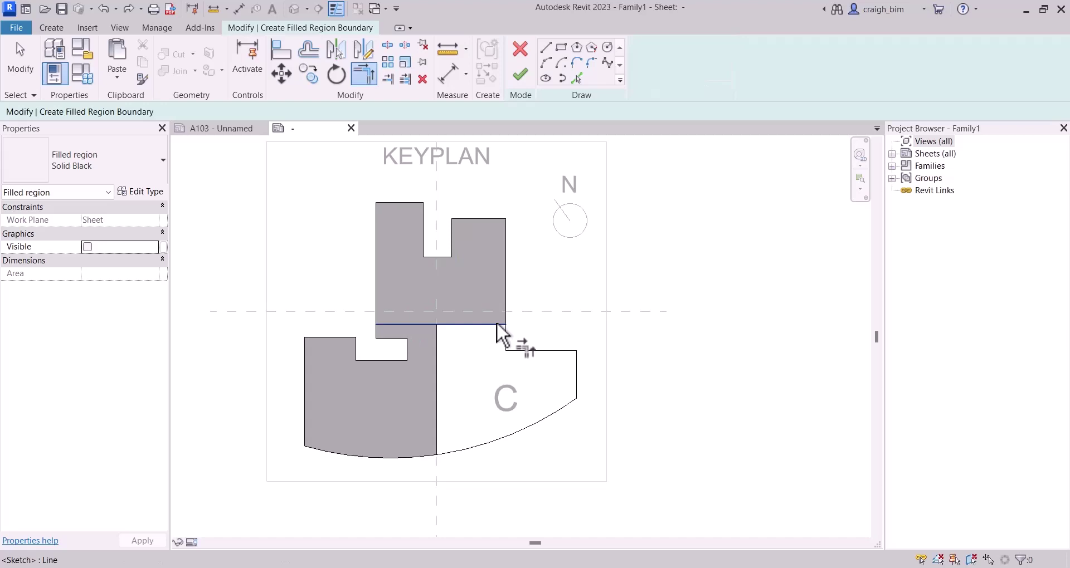
{"action": "left_click", "coordinate": [496, 323]}
{"action": "left_click", "coordinate": [439, 423]}
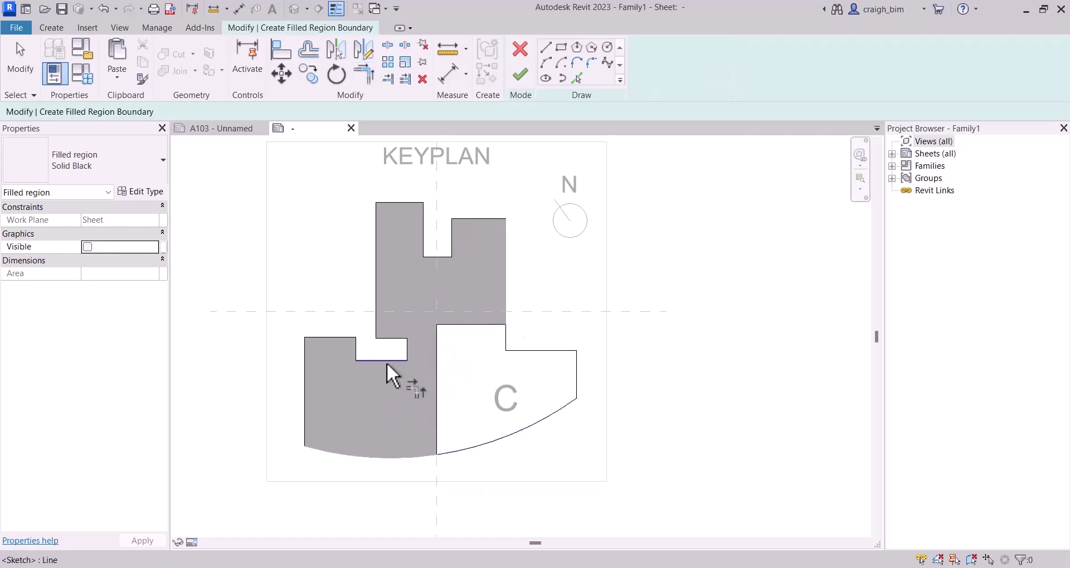
{"action": "key", "text": "Escape"}
{"action": "left_click", "coordinate": [521, 74]}
{"action": "left_click", "coordinate": [801, 428]}
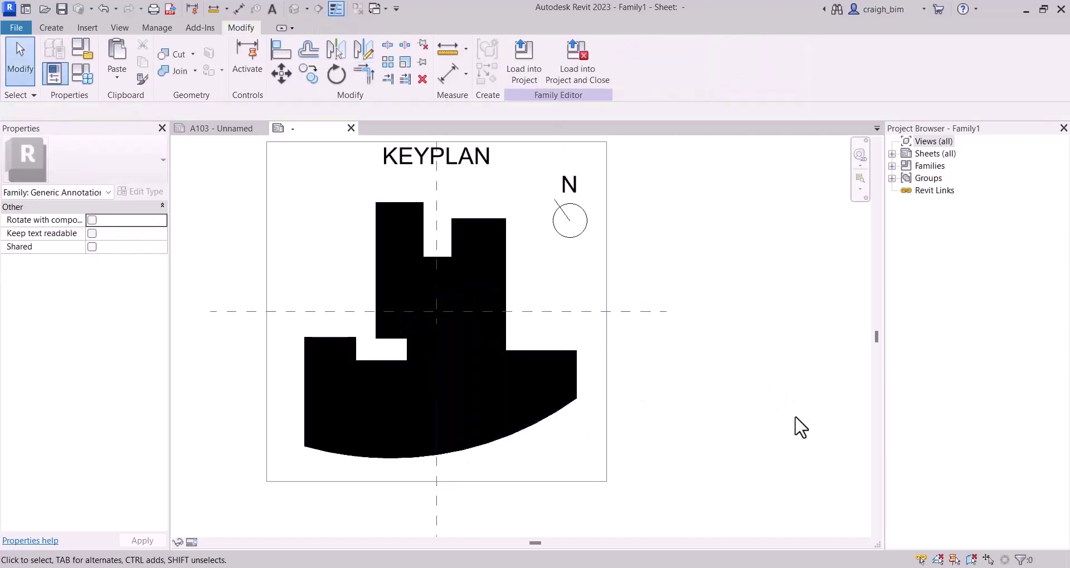
Link sector A fill's visibility to a new SectorAFill parameter grouped under Visibility
{"action": "left_click", "coordinate": [393, 207]}
{"action": "left_click", "coordinate": [162, 247]}
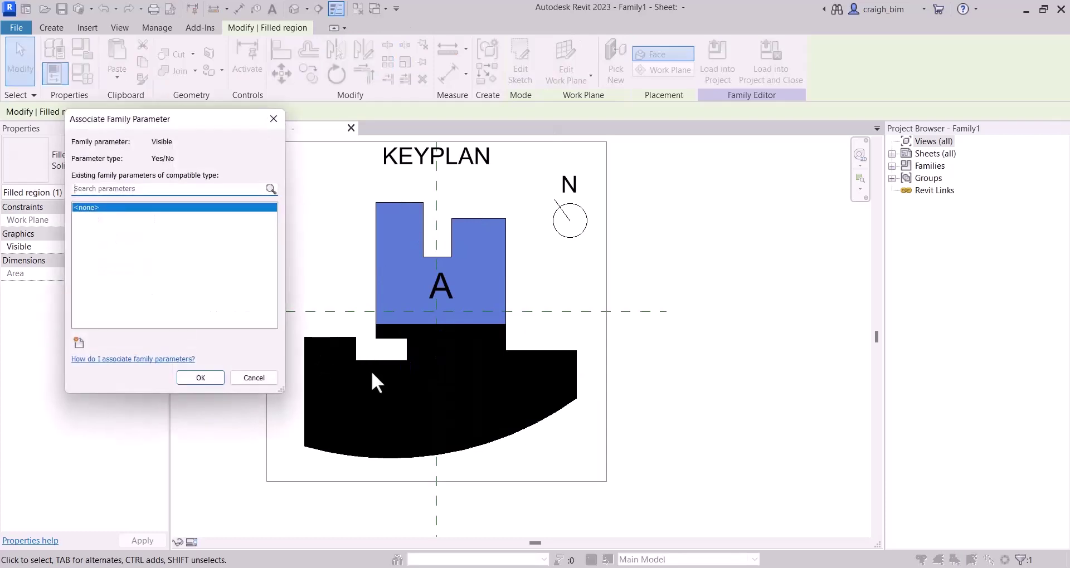
{"action": "left_click", "coordinate": [78, 343]}
{"action": "type", "text": "S"}
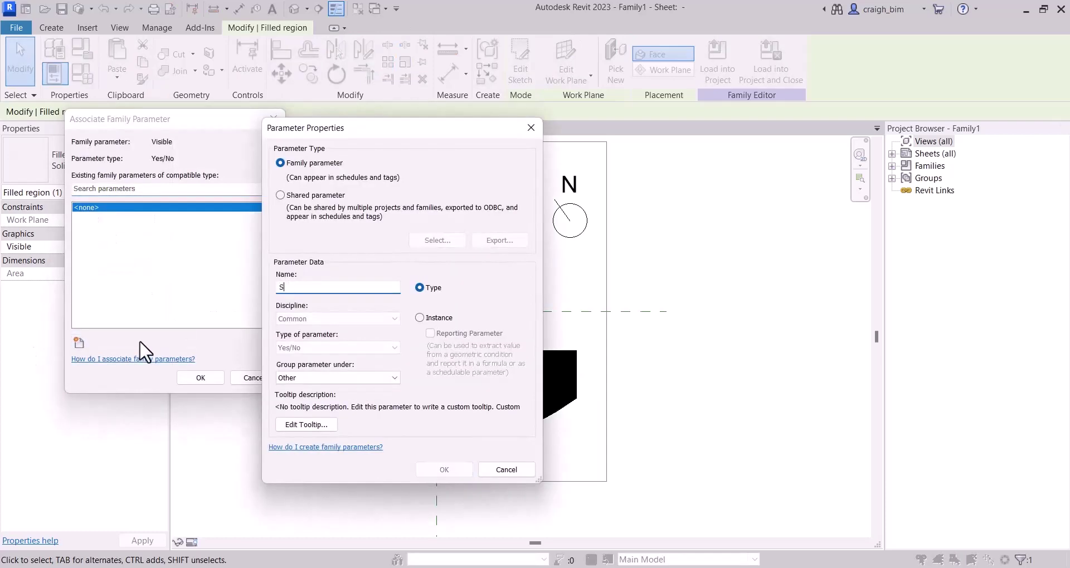
{"action": "type", "text": "ectorAFill"}
{"action": "key", "text": "Tab"}
{"action": "key", "text": "v"}
{"action": "key", "text": "Tab"}
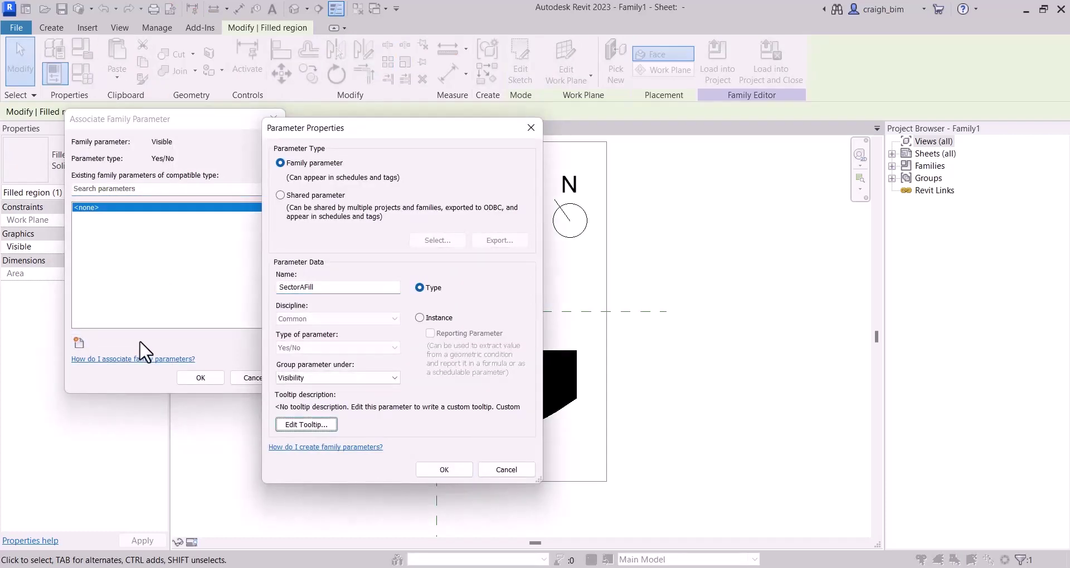
{"action": "key", "text": "Tab"}
{"action": "key", "text": "Return"}
{"action": "left_click", "coordinate": [200, 378]}
Link the sector B filled region's visibility to a new SectorBFill parameter
{"action": "left_click", "coordinate": [301, 382]}
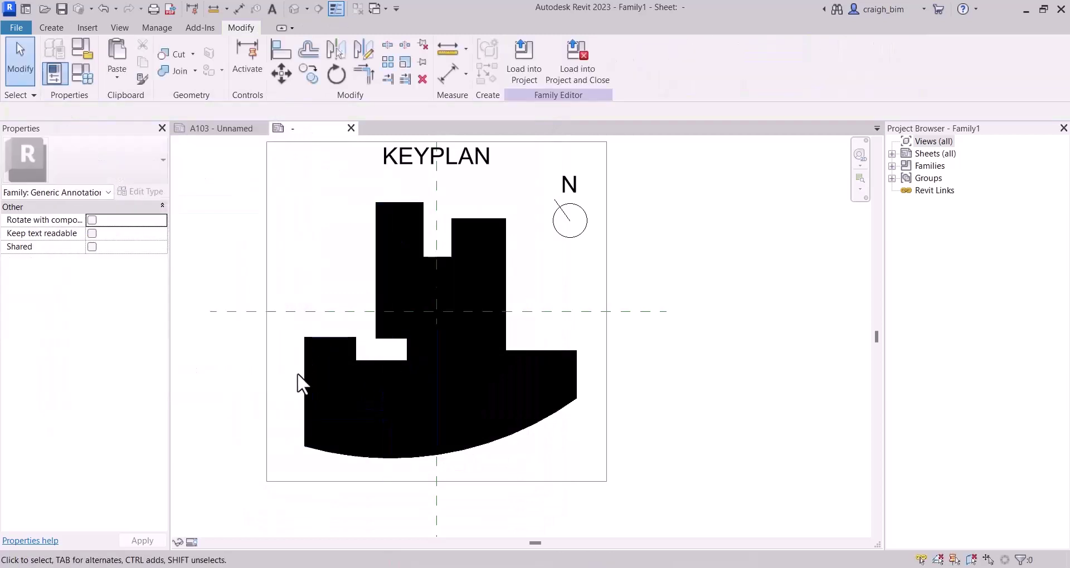
{"action": "left_click", "coordinate": [304, 380]}
{"action": "key", "text": "Escape"}
{"action": "left_click", "coordinate": [306, 371]}
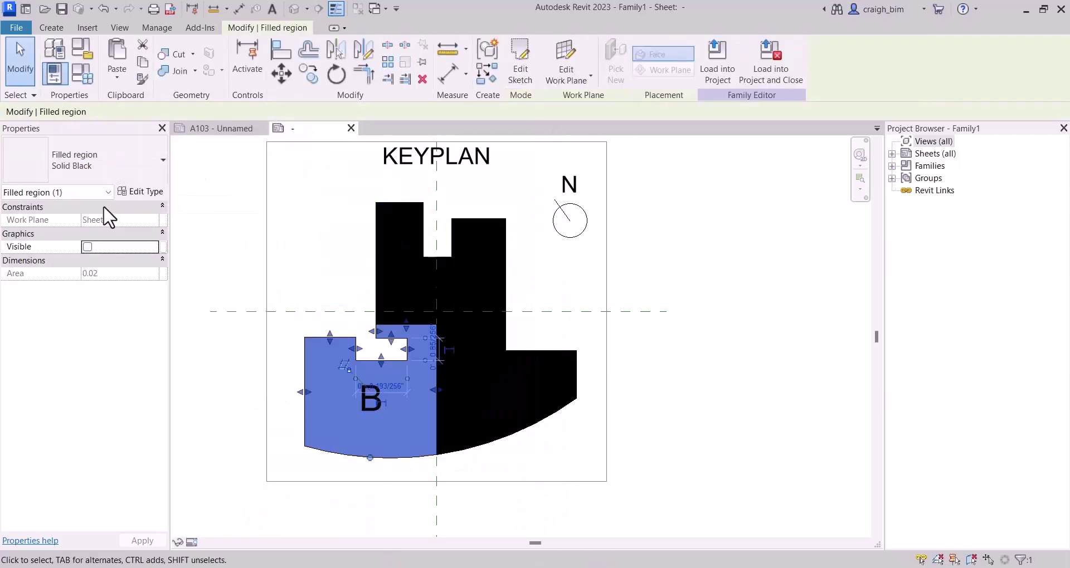
{"action": "left_click", "coordinate": [163, 247]}
{"action": "left_click", "coordinate": [78, 343]}
{"action": "type", "text": "Se"}
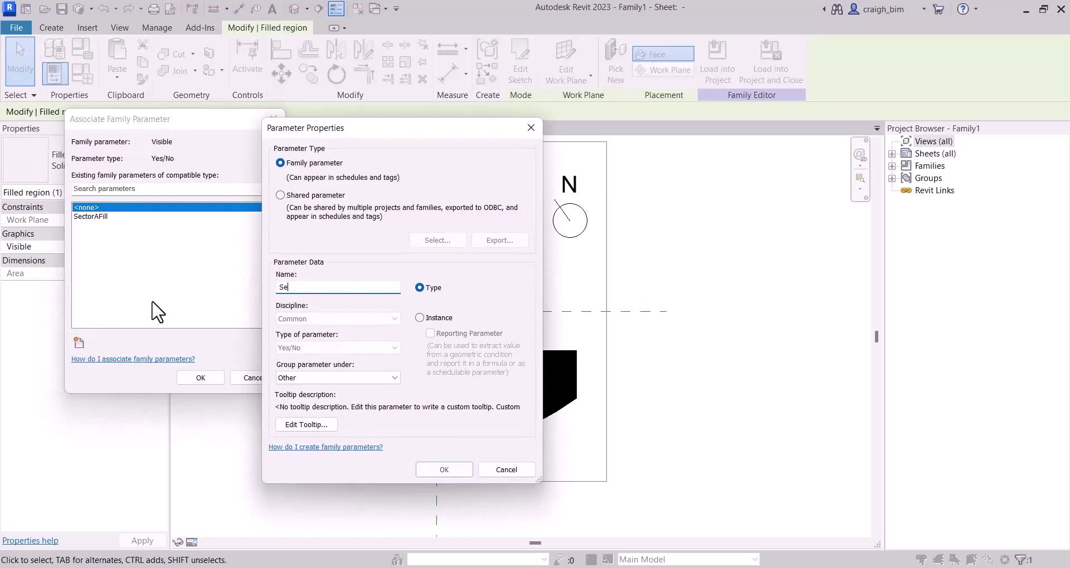
{"action": "type", "text": "ctorBFill"}
{"action": "key", "text": "Tab"}
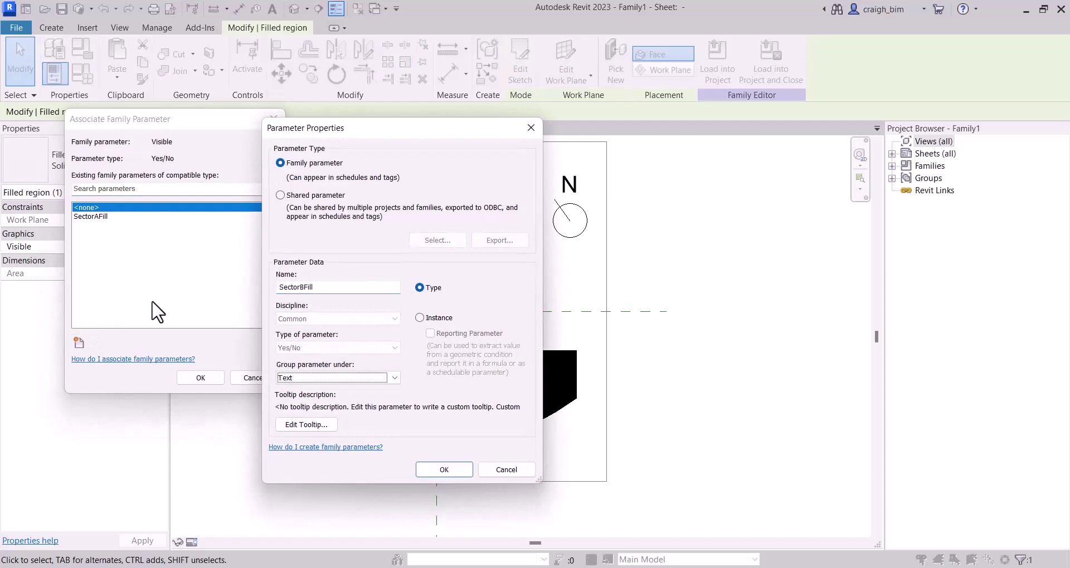
{"action": "key", "text": "Return"}
{"action": "left_click", "coordinate": [202, 377]}
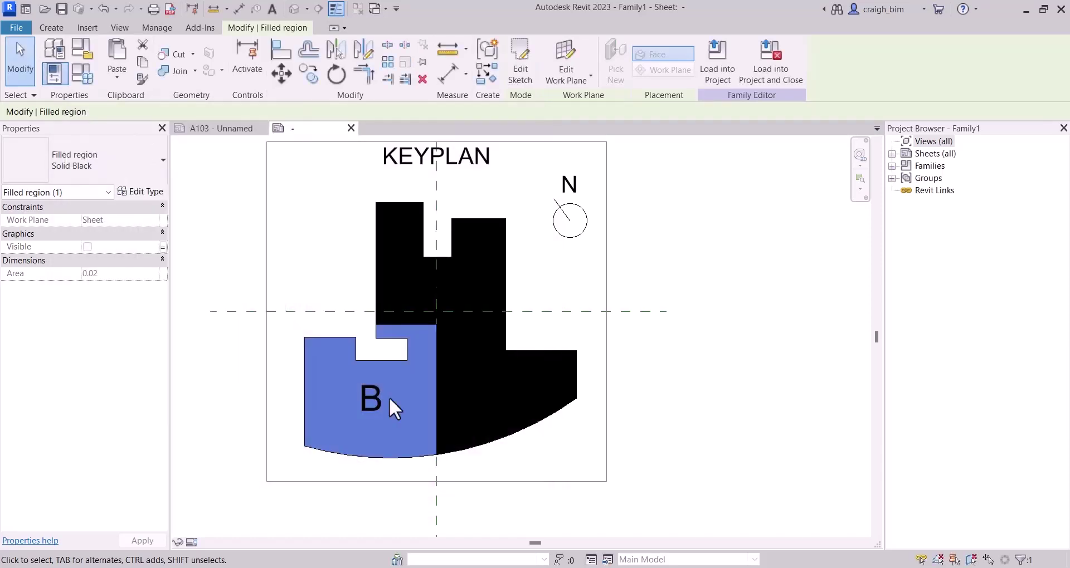
Link sector C fill's visibility to a new SectorCFill parameter, then select all three fills
{"action": "left_click", "coordinate": [480, 439]}
{"action": "left_click", "coordinate": [164, 246]}
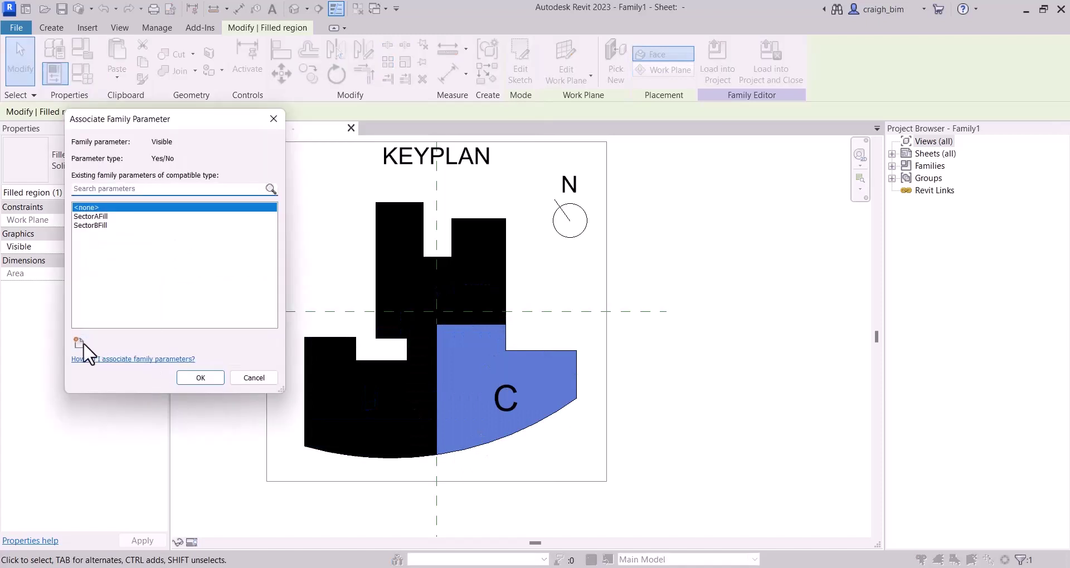
{"action": "left_click", "coordinate": [78, 343]}
{"action": "type", "text": "SectorCFi"}
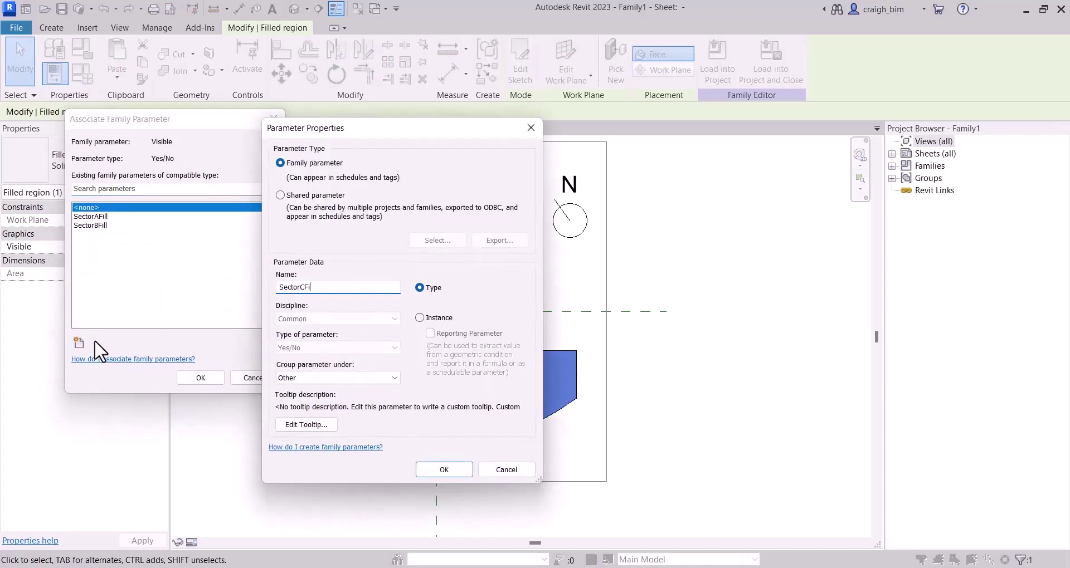
{"action": "type", "text": "ll"}
{"action": "key", "text": "Tab"}
{"action": "key", "text": "Tab"}
{"action": "key", "text": "Return"}
{"action": "key", "text": "Return"}
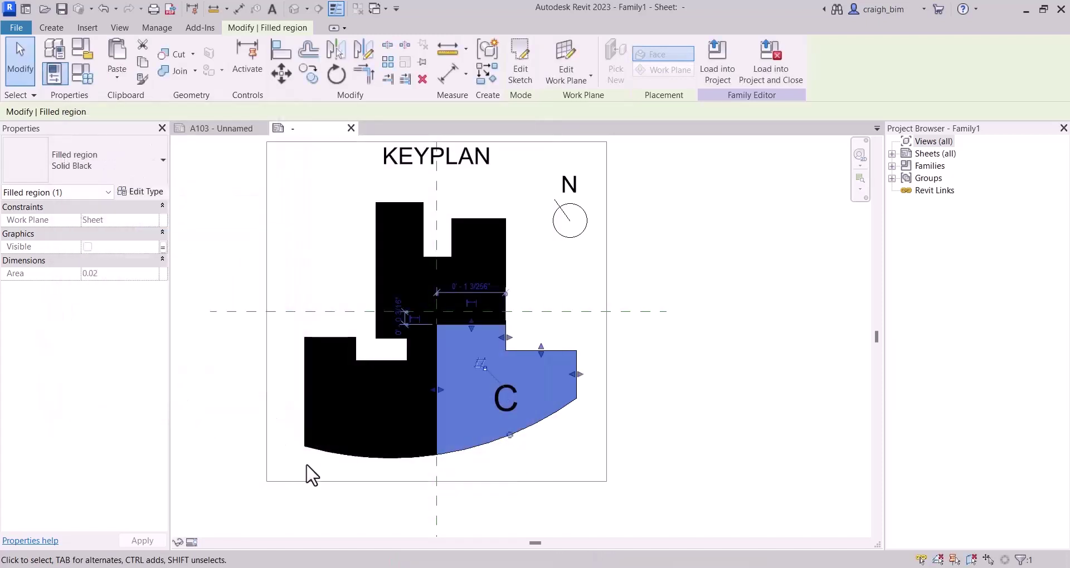
{"action": "left_click", "coordinate": [357, 459], "text": "ctrl"}
{"action": "left_click", "coordinate": [382, 245], "text": "ctrl"}
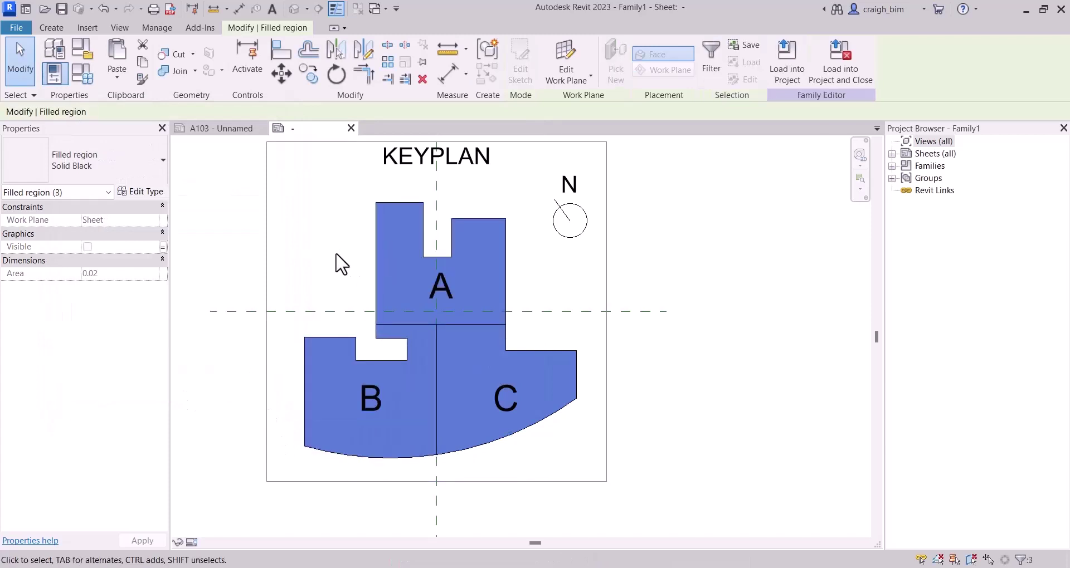
Temporarily hide the fills and tie label A's visibility to a new SectorAText parameter
{"action": "key", "text": "h"}
{"action": "key", "text": "h"}
{"action": "left_click", "coordinate": [438, 291]}
{"action": "left_click", "coordinate": [165, 260]}
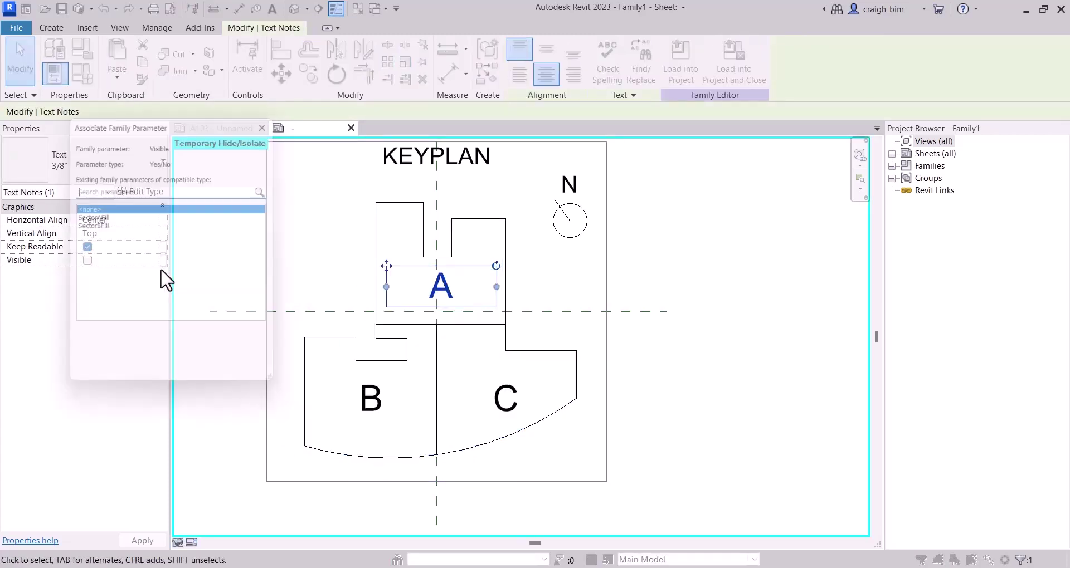
{"action": "left_click", "coordinate": [81, 342]}
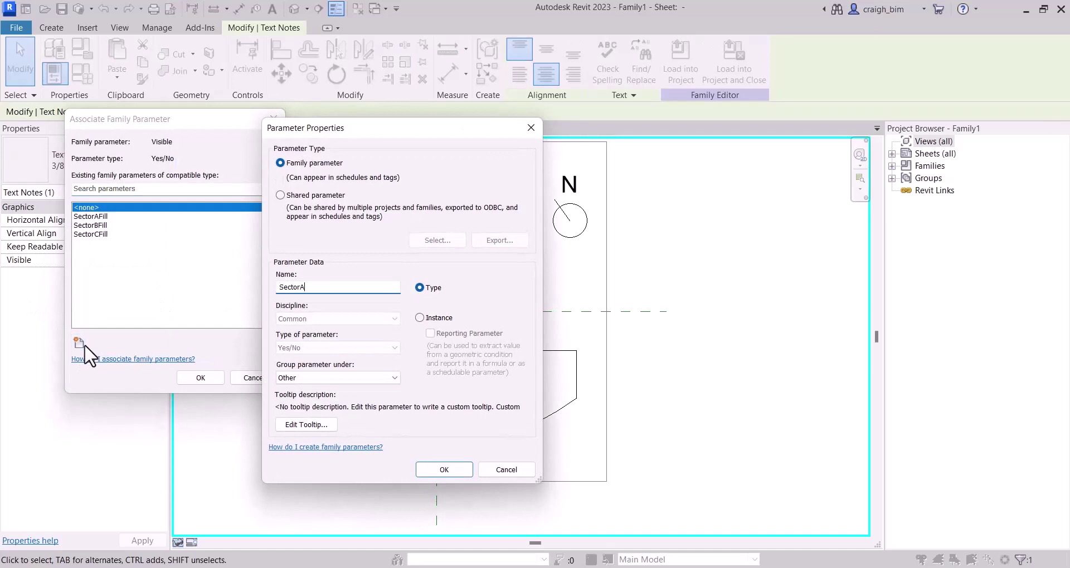
{"action": "type", "text": "SectorAText"}
{"action": "key", "text": "Return"}
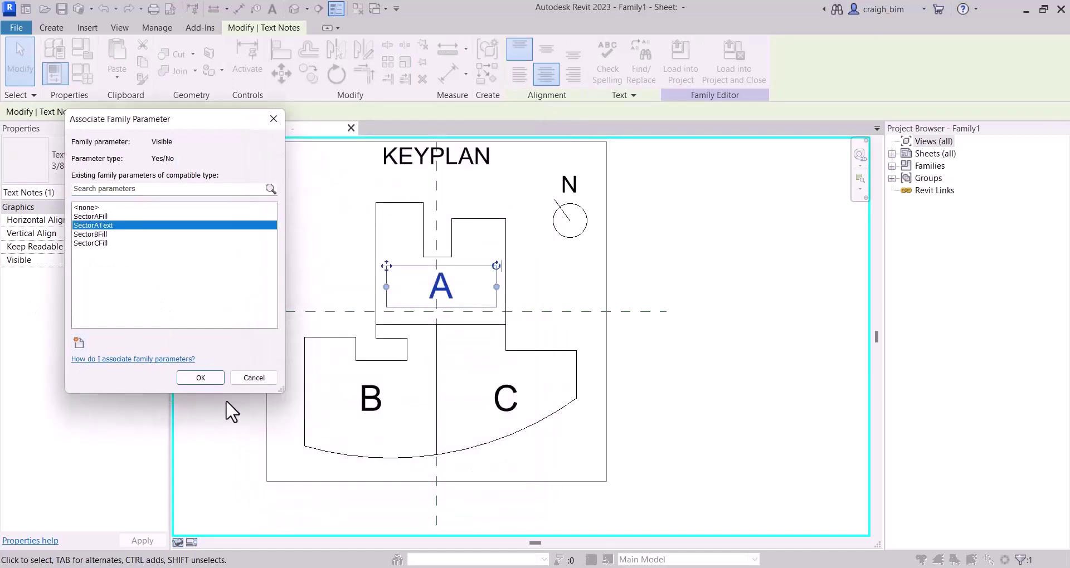
{"action": "left_click", "coordinate": [201, 378]}
Tie label B's visibility to a new SectorBText parameter
{"action": "left_click", "coordinate": [371, 398]}
{"action": "left_click", "coordinate": [166, 260]}
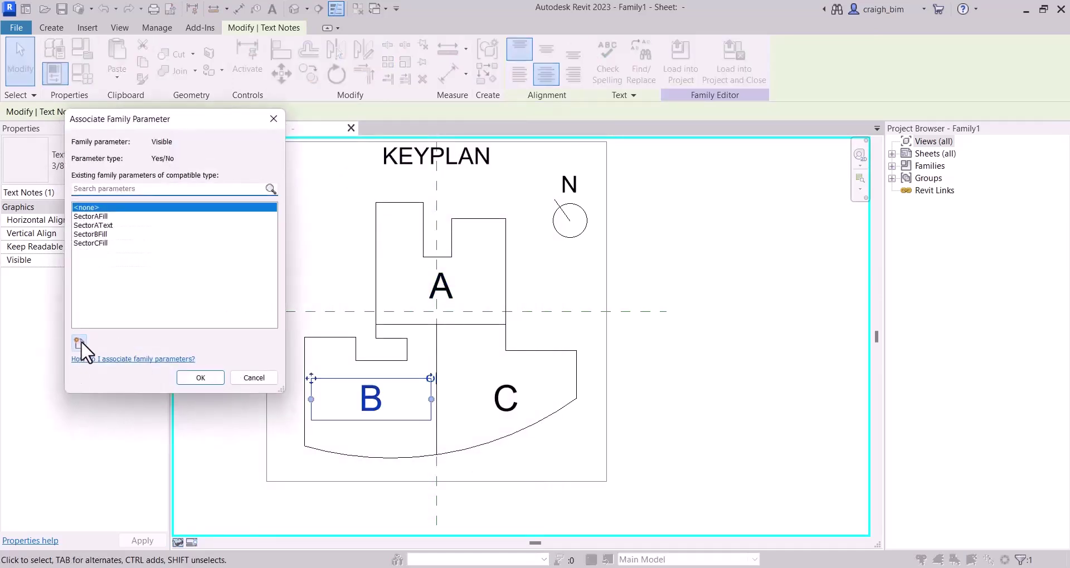
{"action": "left_click", "coordinate": [81, 341]}
{"action": "type", "text": "SectorBText"}
{"action": "key", "text": "Tab"}
{"action": "key", "text": "Tab"}
{"action": "key", "text": "Tab"}
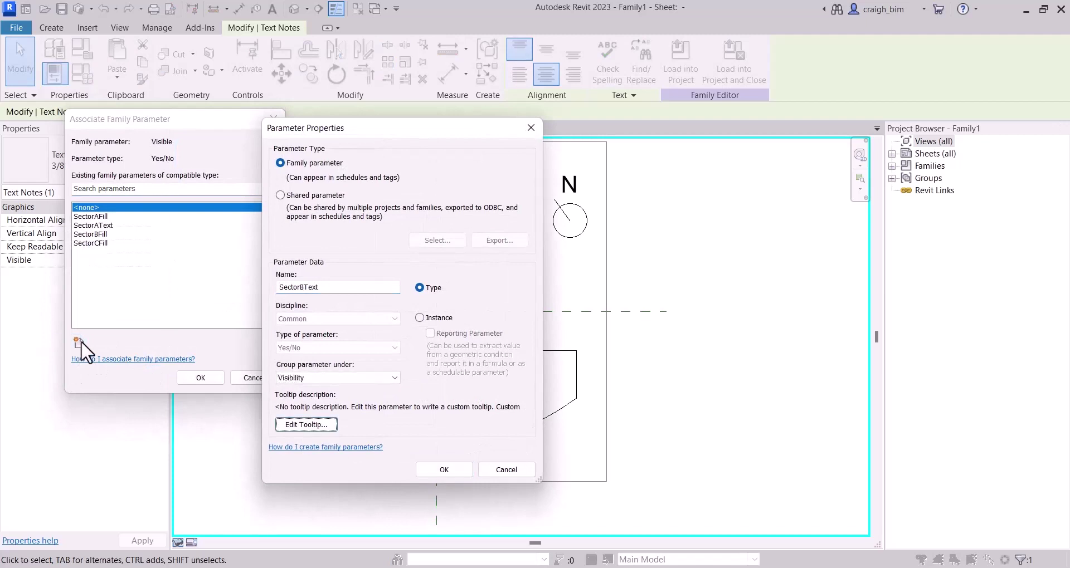
{"action": "key", "text": "Return"}
{"action": "left_click", "coordinate": [200, 377]}
Tie label C's visibility to a new SectorCText parameter
{"action": "left_click", "coordinate": [491, 416]}
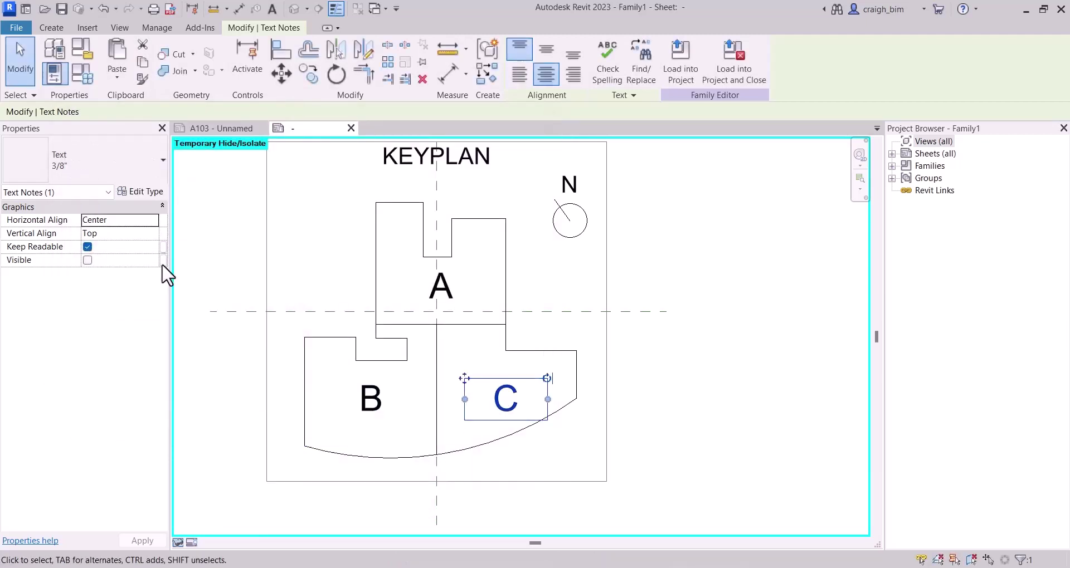
{"action": "left_click", "coordinate": [162, 260]}
{"action": "left_click", "coordinate": [79, 341]}
{"action": "type", "text": "Sector"}
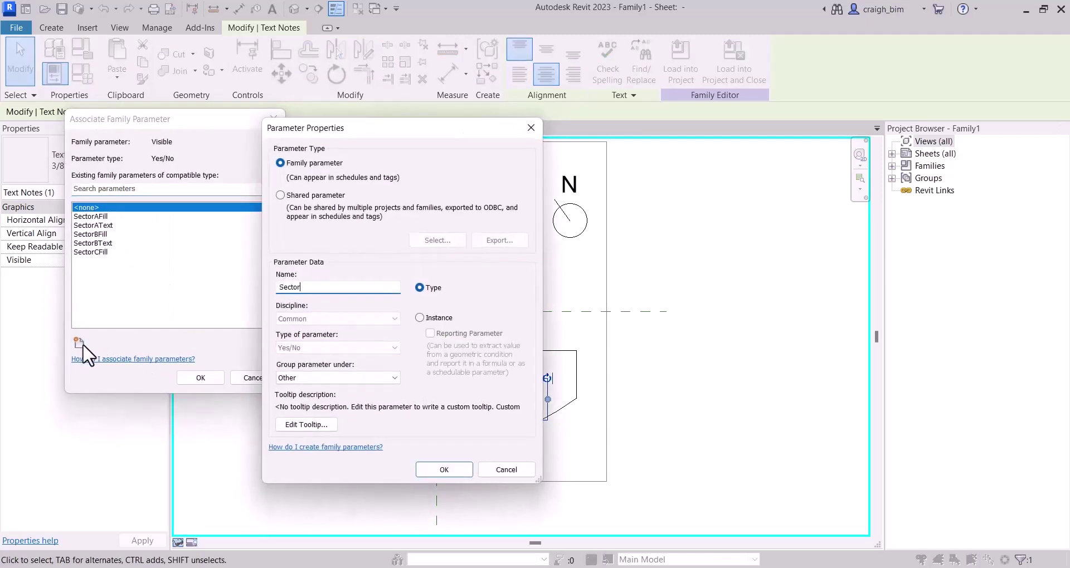
{"action": "type", "text": "CText"}
{"action": "key", "text": "Tab"}
{"action": "key", "text": "Tab"}
{"action": "key", "text": "Tab"}
{"action": "key", "text": "Return"}
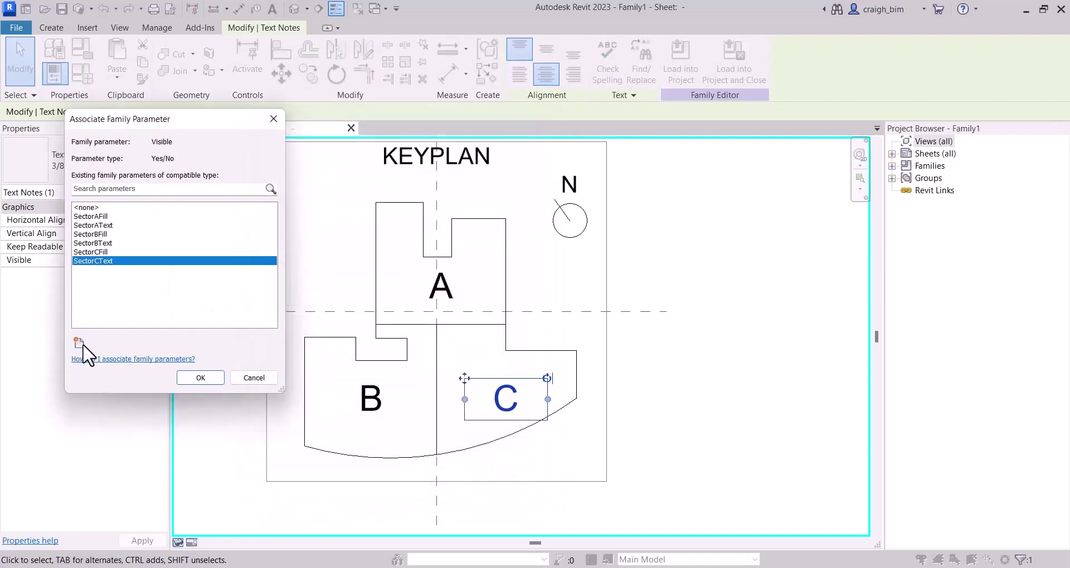
{"action": "left_click", "coordinate": [197, 376]}
{"action": "left_click", "coordinate": [685, 412]}
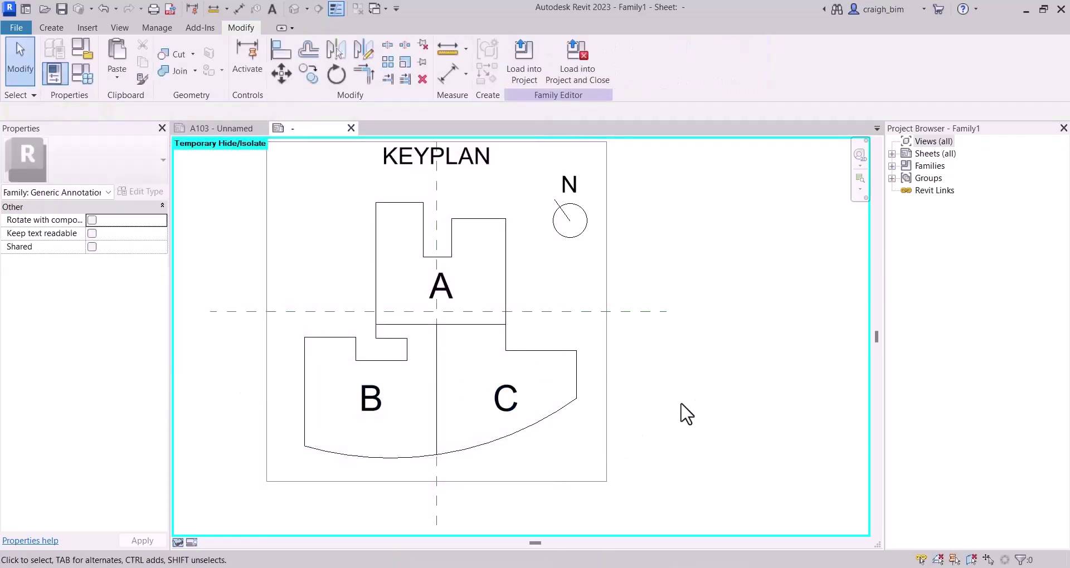
Restore the hidden fills, tick Shared, and select sheet A103's title block near its sheet name area
{"action": "key", "text": "r"}
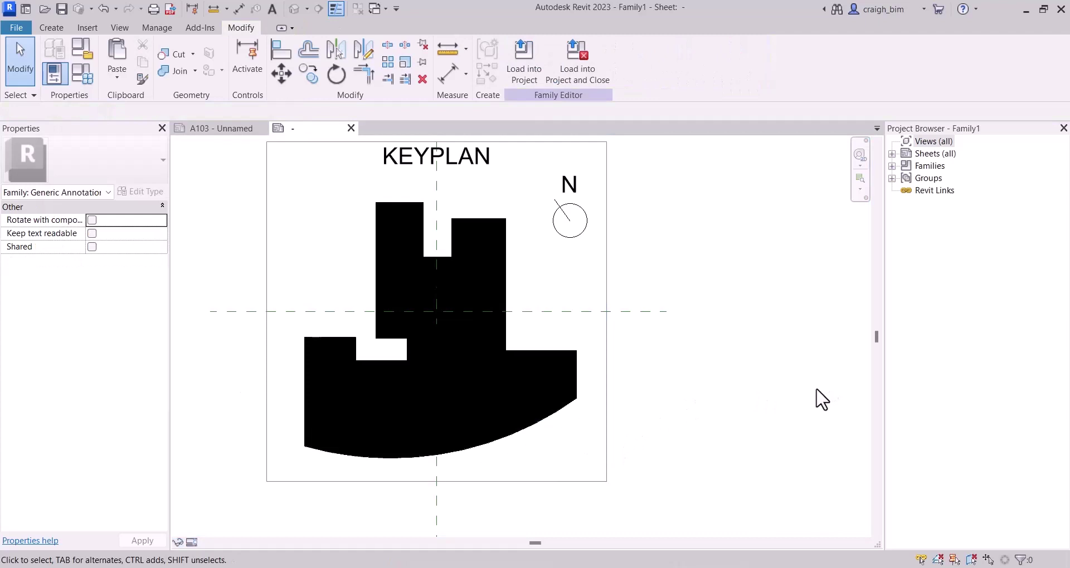
{"action": "left_click", "coordinate": [92, 247]}
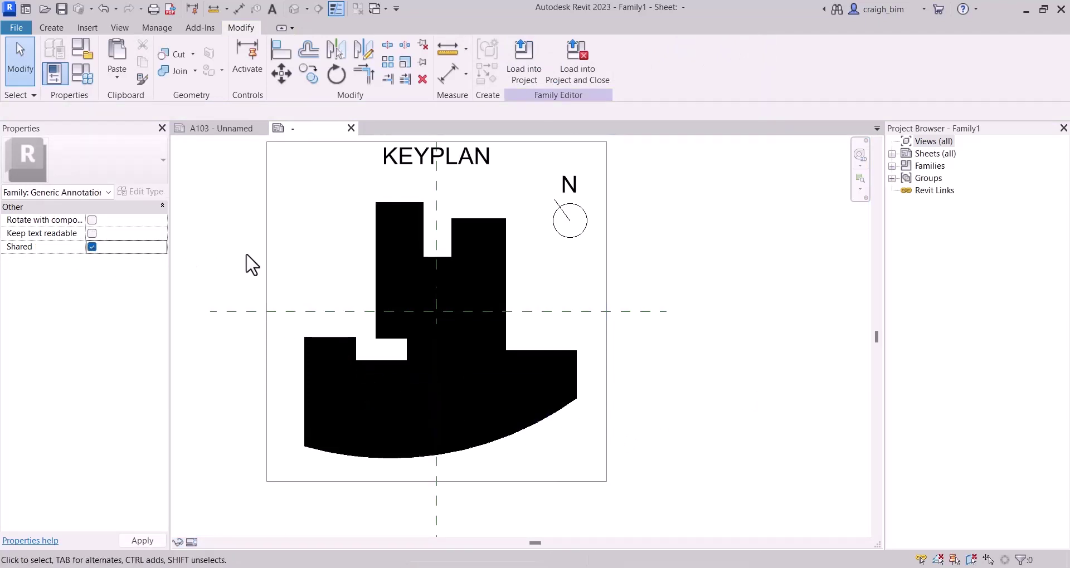
{"action": "left_click", "coordinate": [215, 128]}
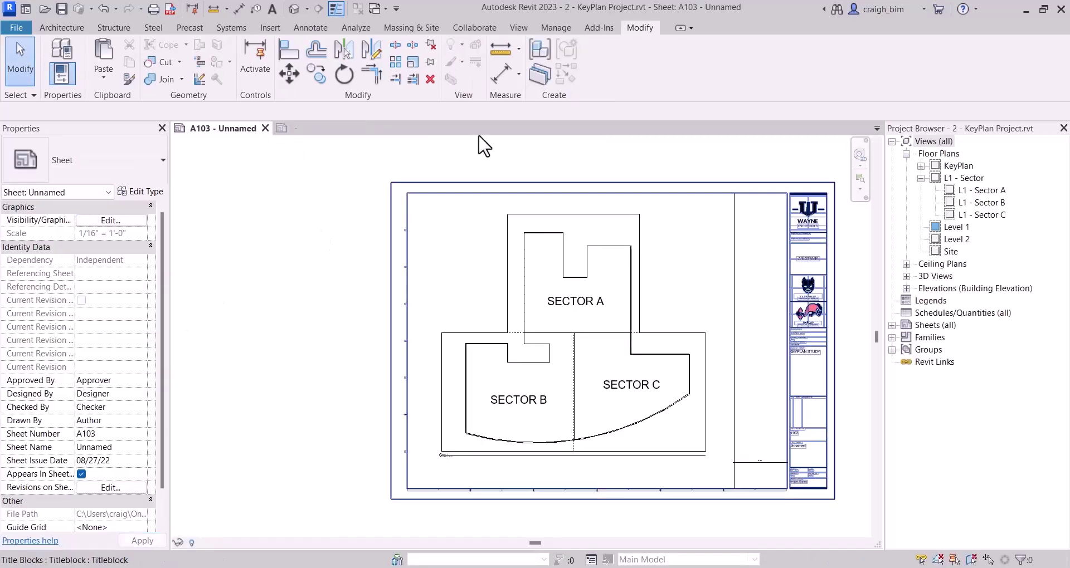
{"action": "left_click", "coordinate": [469, 183]}
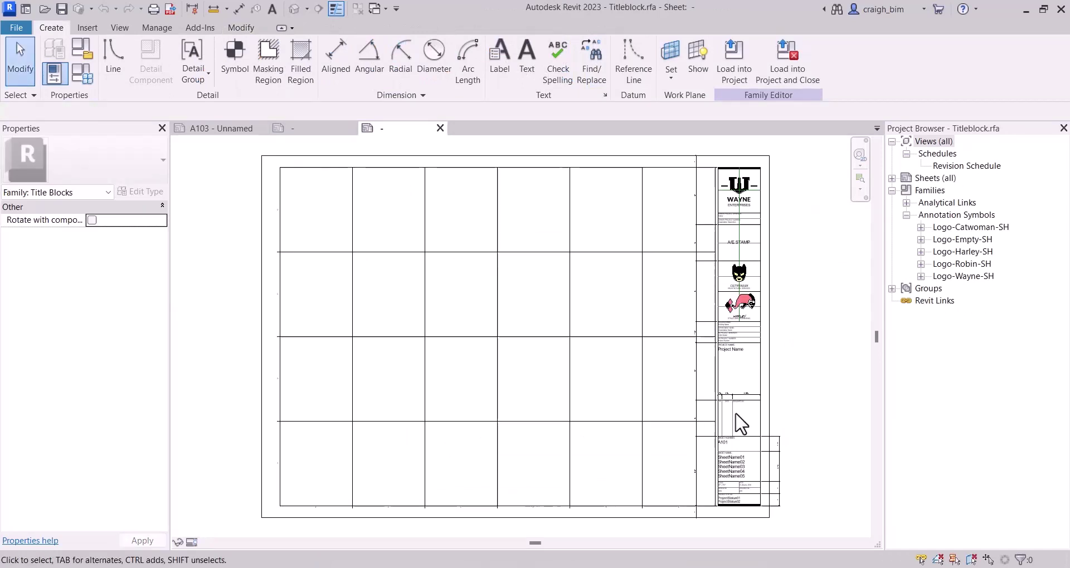
{"action": "scroll", "coordinate": [760, 508], "scroll_direction": "up", "scroll_amount": 4}
{"action": "middle_click_drag", "start_coordinate": [783, 461], "coordinate": [629, 201]}
{"action": "scroll", "coordinate": [616, 418], "scroll_direction": "up", "scroll_amount": 3}
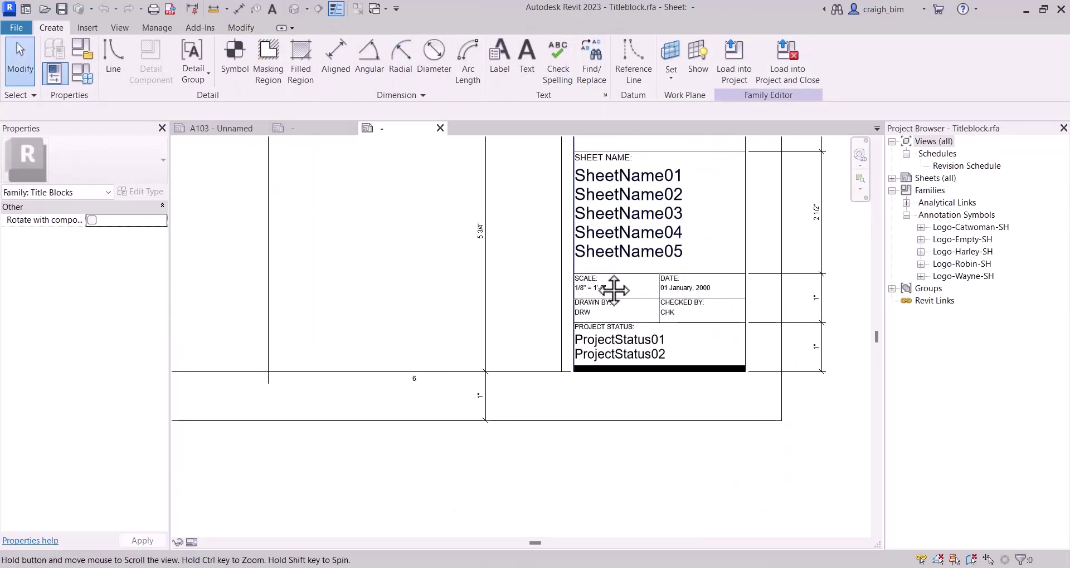
Draw crossing reference lines beside the sheet name area and dimension them to the borders
{"action": "left_click", "coordinate": [633, 56]}
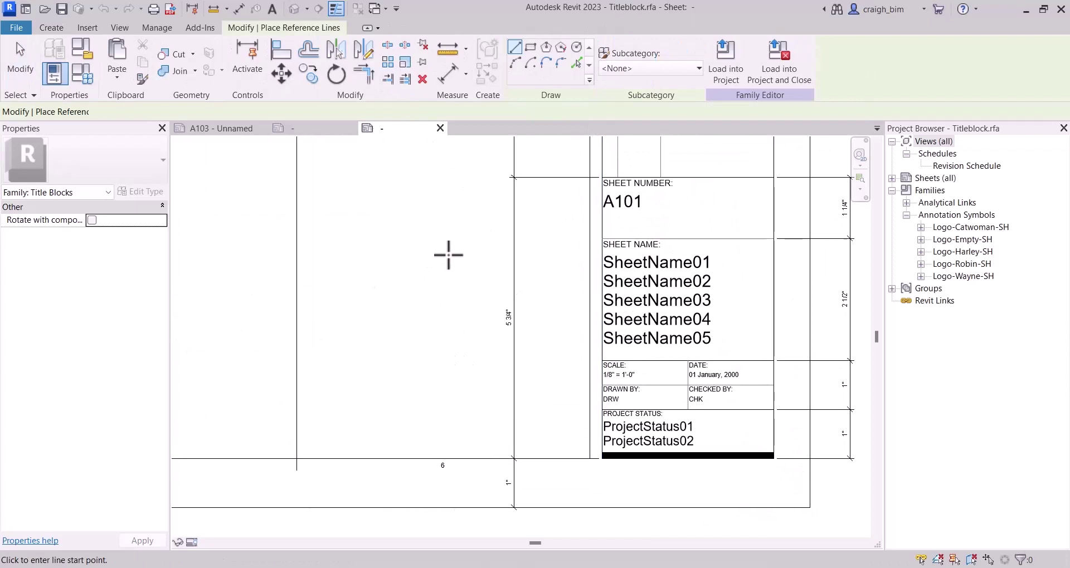
{"action": "left_click", "coordinate": [453, 357]}
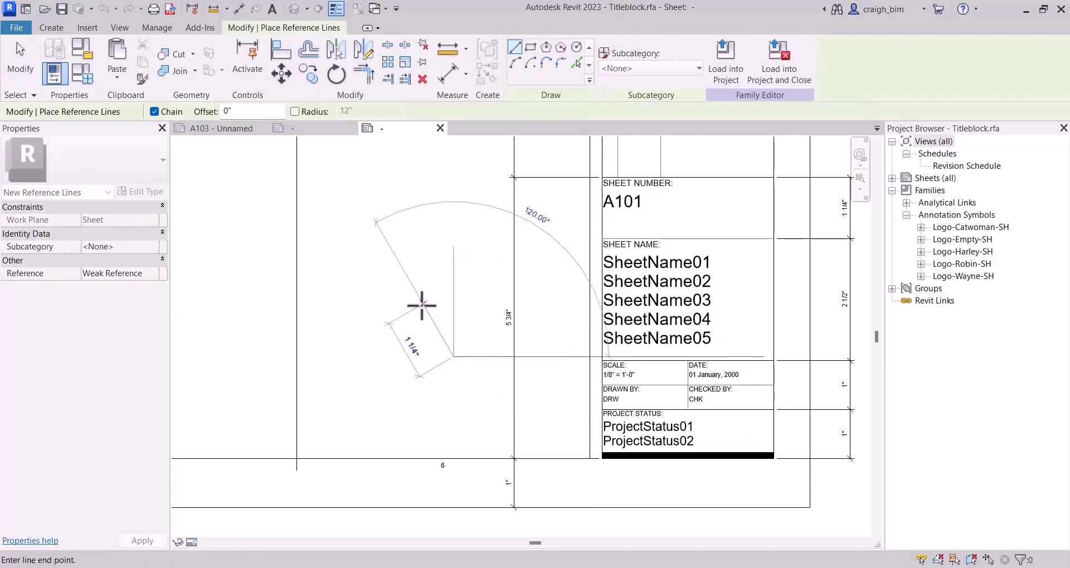
{"action": "key", "text": "Escape"}
{"action": "left_click", "coordinate": [481, 306]}
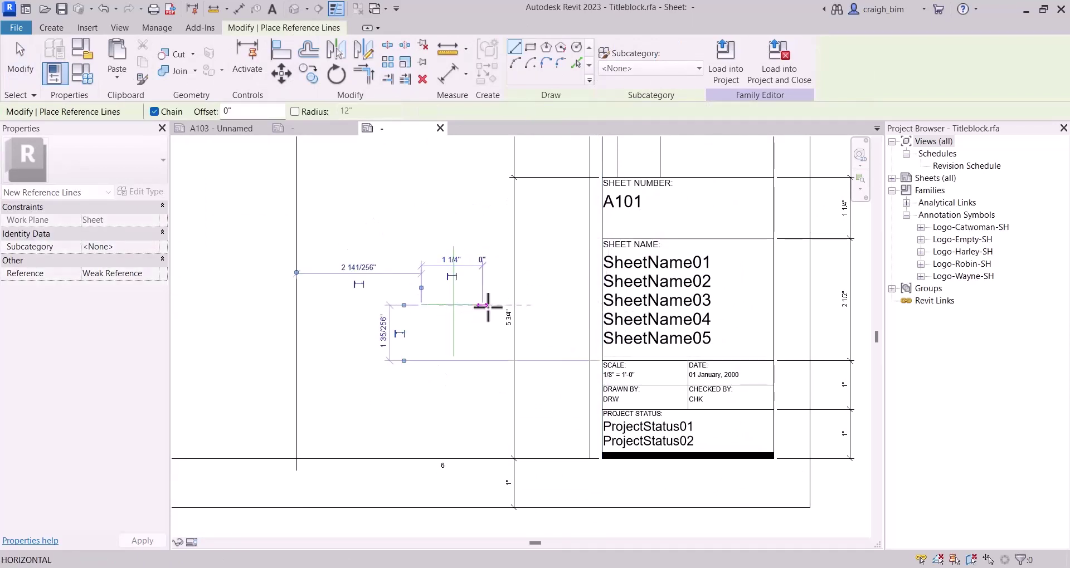
{"action": "left_click", "coordinate": [238, 8]}
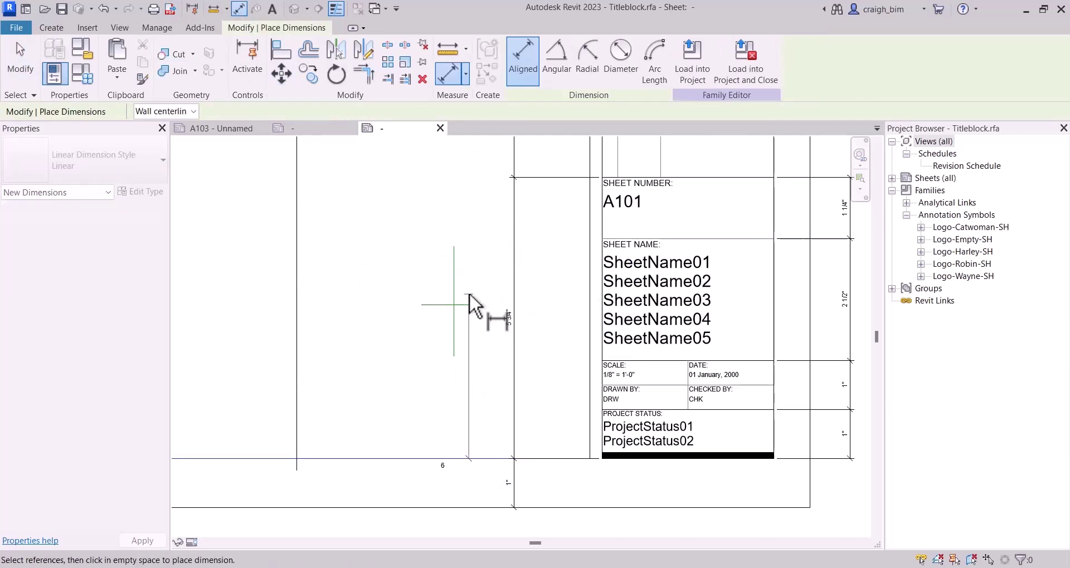
{"action": "left_click", "coordinate": [380, 365]}
{"action": "left_click", "coordinate": [453, 276]}
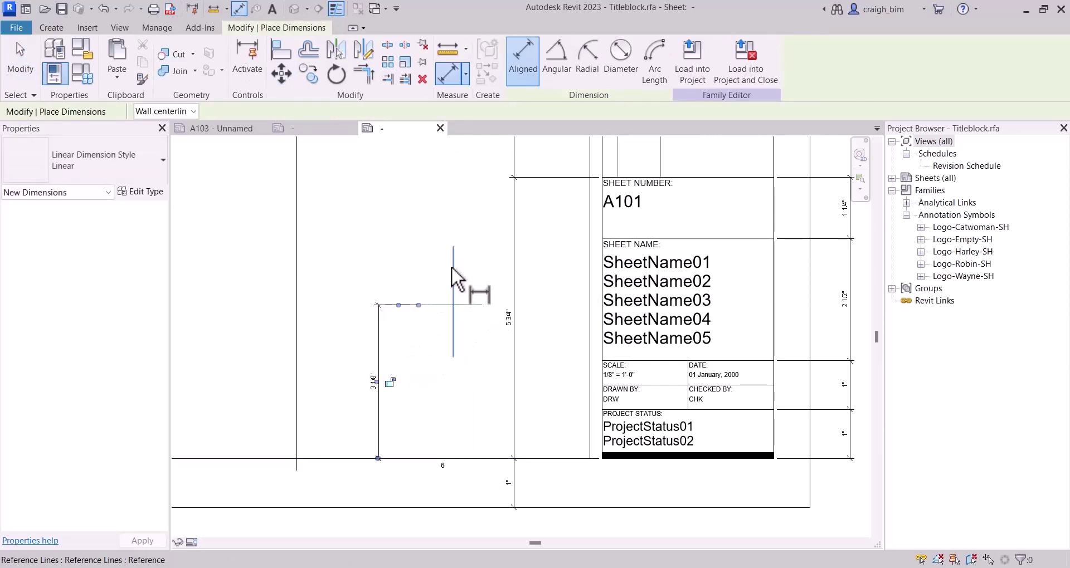
{"action": "left_click", "coordinate": [590, 264]}
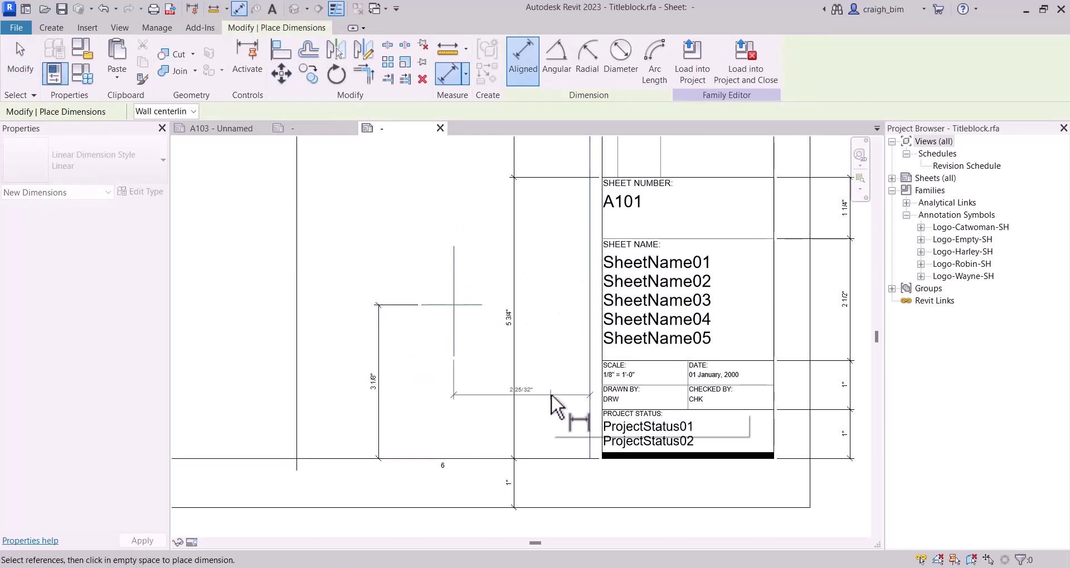
{"action": "key", "text": "Escape"}
{"action": "key", "text": "Escape"}
Set the vertical and horizontal reference lines 2 1/2" from their adjacent borders
{"action": "left_click", "coordinate": [454, 371]}
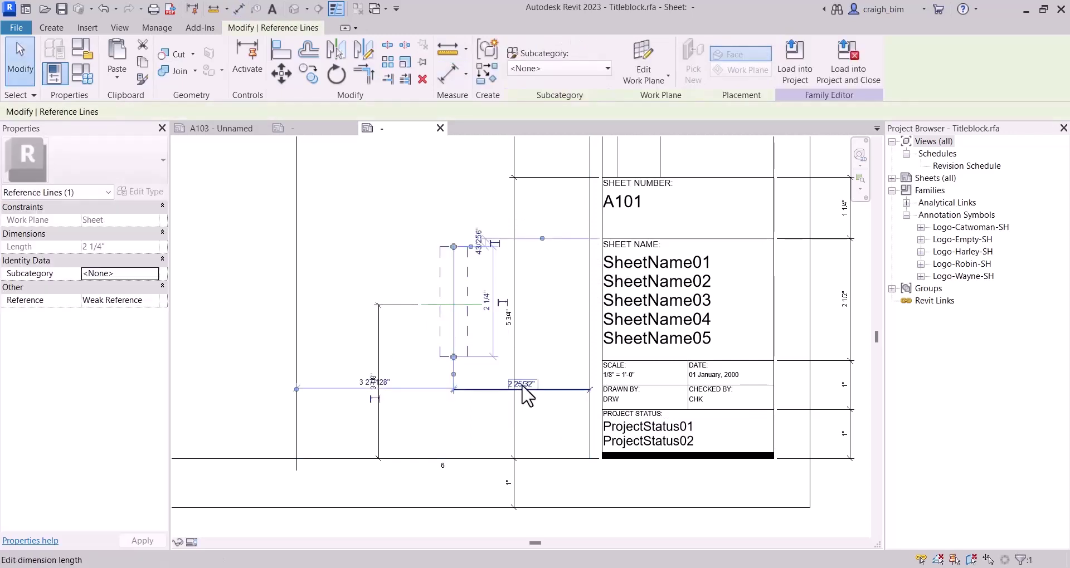
{"action": "left_click", "coordinate": [521, 382]}
{"action": "type", "text": "2.5"}
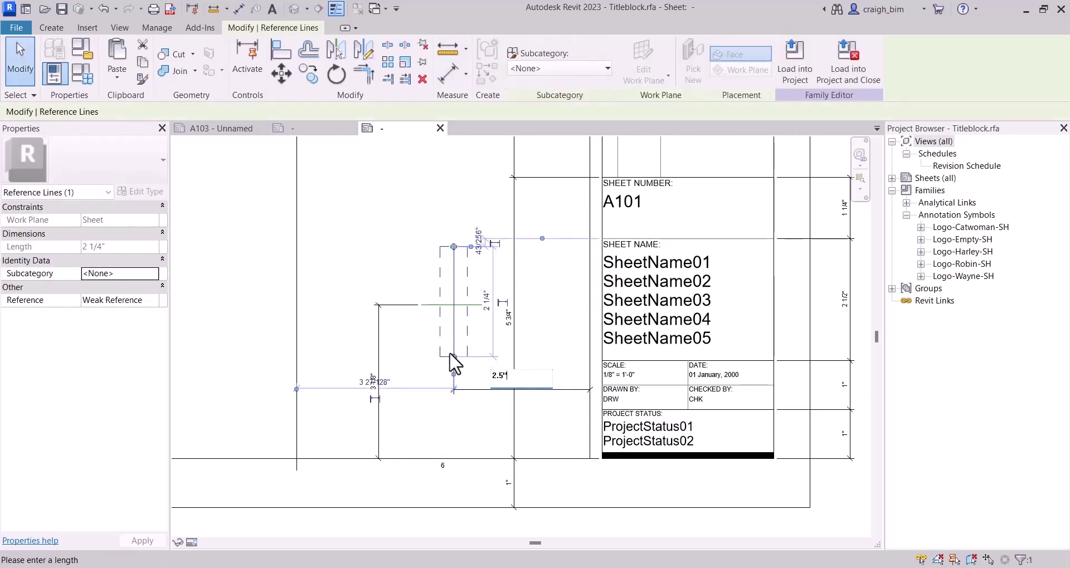
{"action": "key", "text": "Return"}
{"action": "key", "text": "Escape"}
{"action": "left_click", "coordinate": [446, 306]}
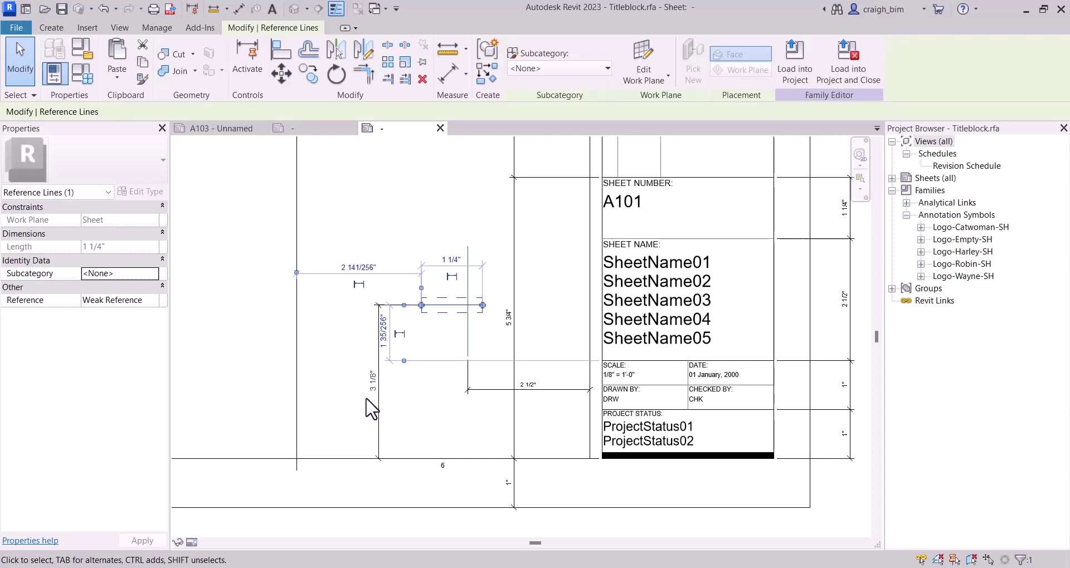
{"action": "left_click", "coordinate": [371, 381]}
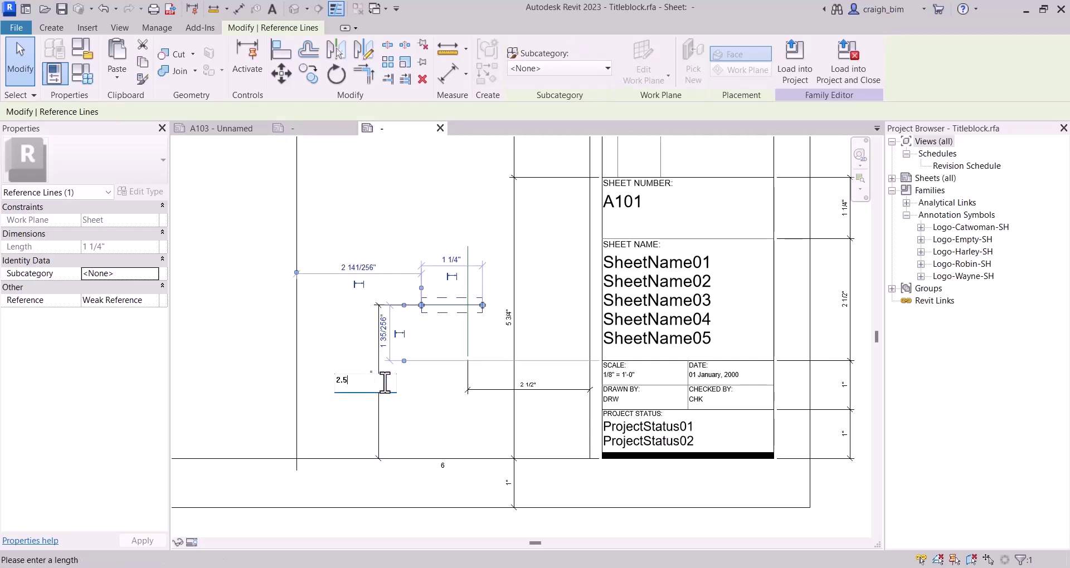
{"action": "type", "text": "2.5"}
{"action": "key", "text": "Return"}
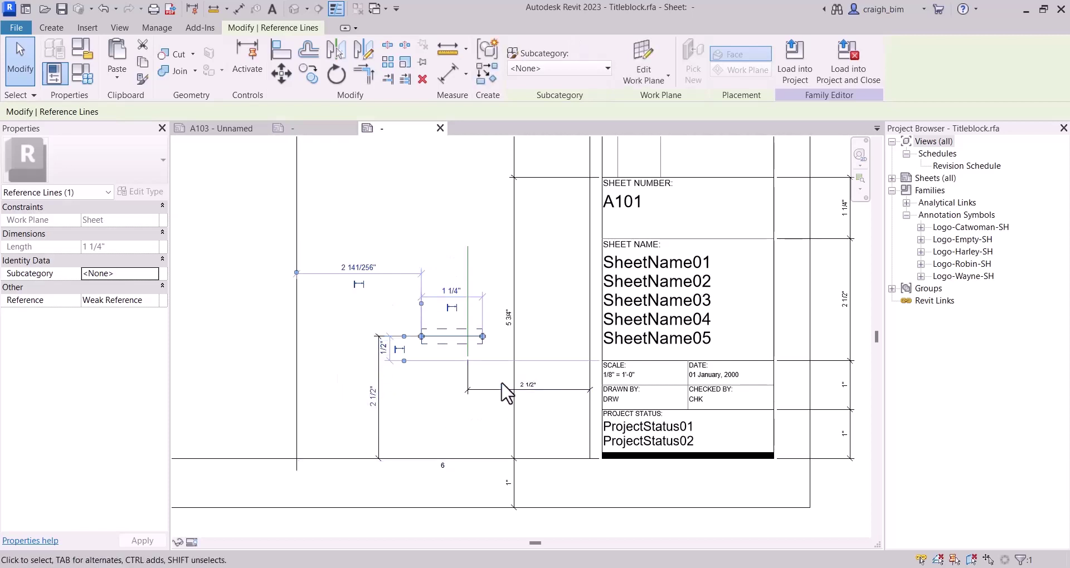
Delete the two 2 1/2" helper dimensions and select both reference lines
{"action": "left_click", "coordinate": [468, 287]}
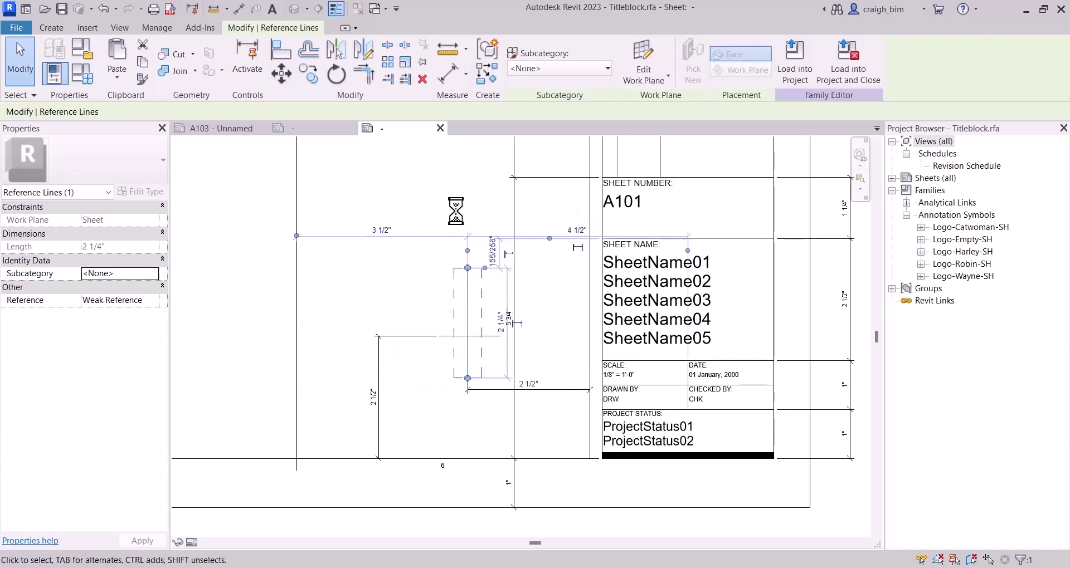
{"action": "left_click", "coordinate": [507, 410]}
{"action": "left_click", "coordinate": [496, 401]}
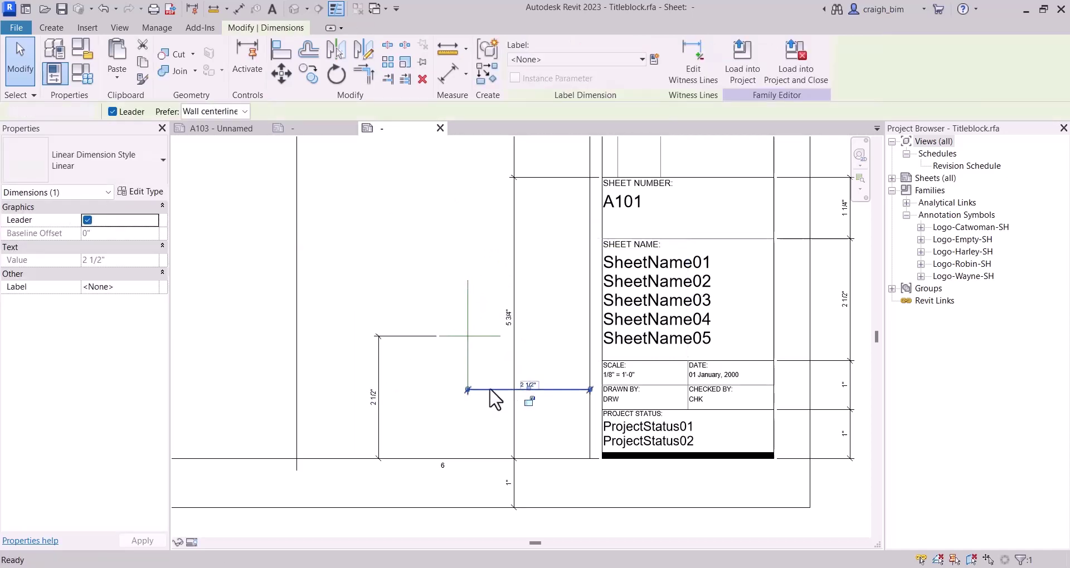
{"action": "key", "text": "Delete"}
{"action": "left_click", "coordinate": [409, 338]}
{"action": "key", "text": "Delete"}
{"action": "left_click_drag", "start_coordinate": [416, 271], "coordinate": [494, 362]}
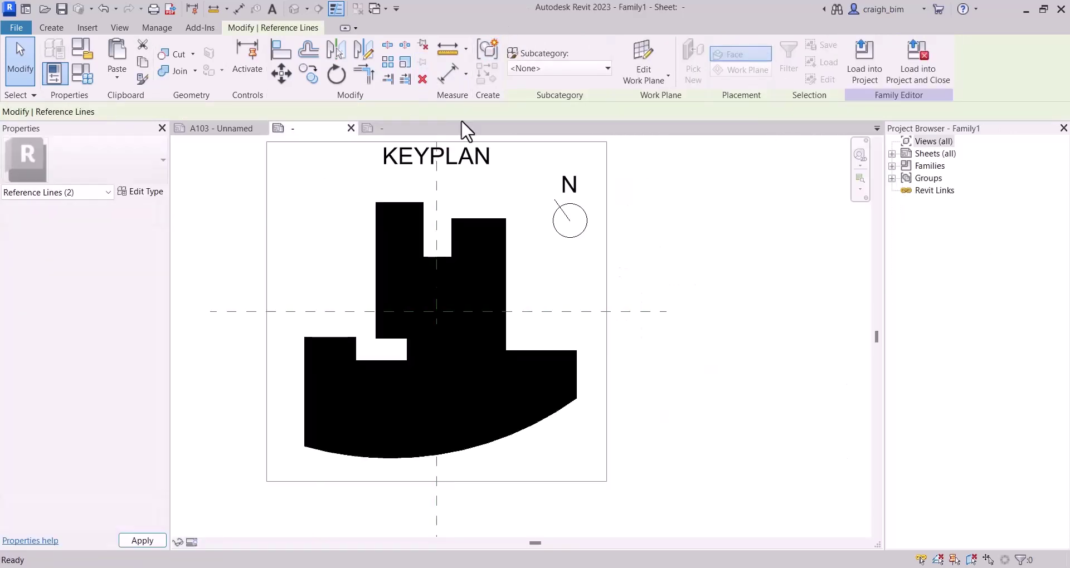
Load the keyplan family into Titleblock.rfa and place one KEYPLAN symbol in the upper-left area
{"action": "key", "text": "Escape"}
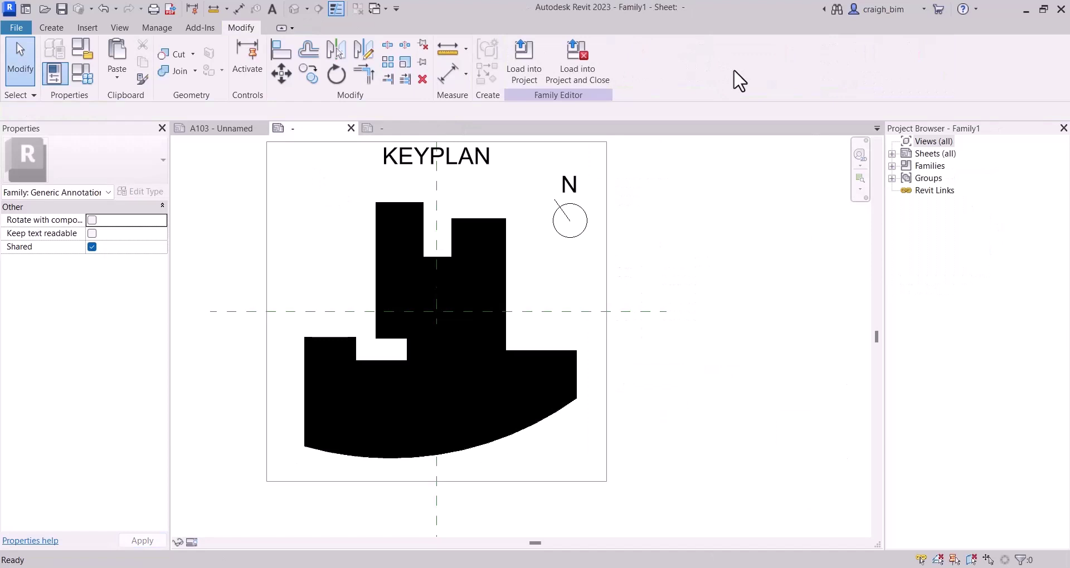
{"action": "left_click", "coordinate": [521, 67]}
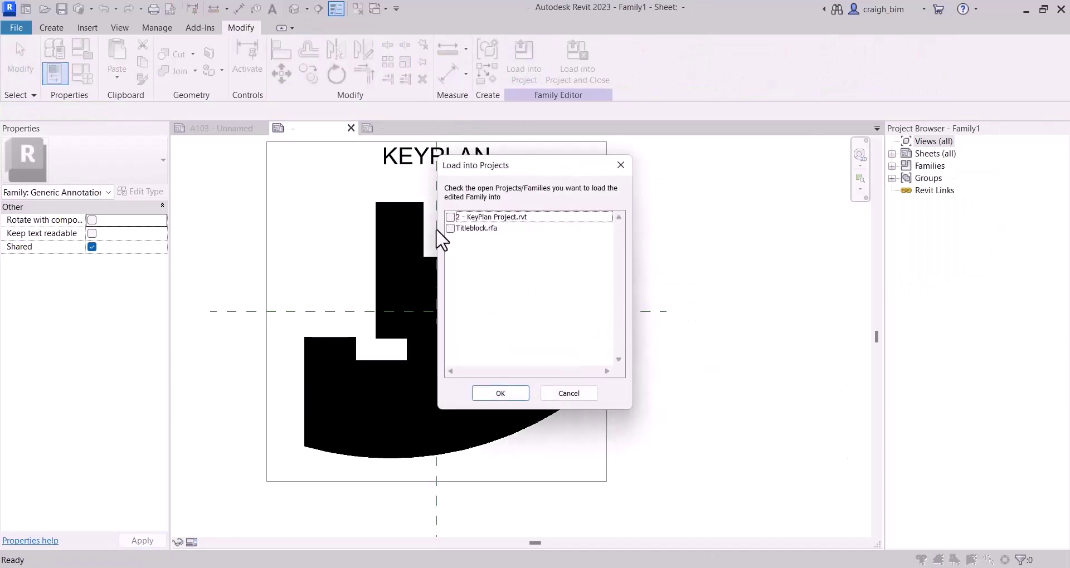
{"action": "left_click", "coordinate": [450, 228]}
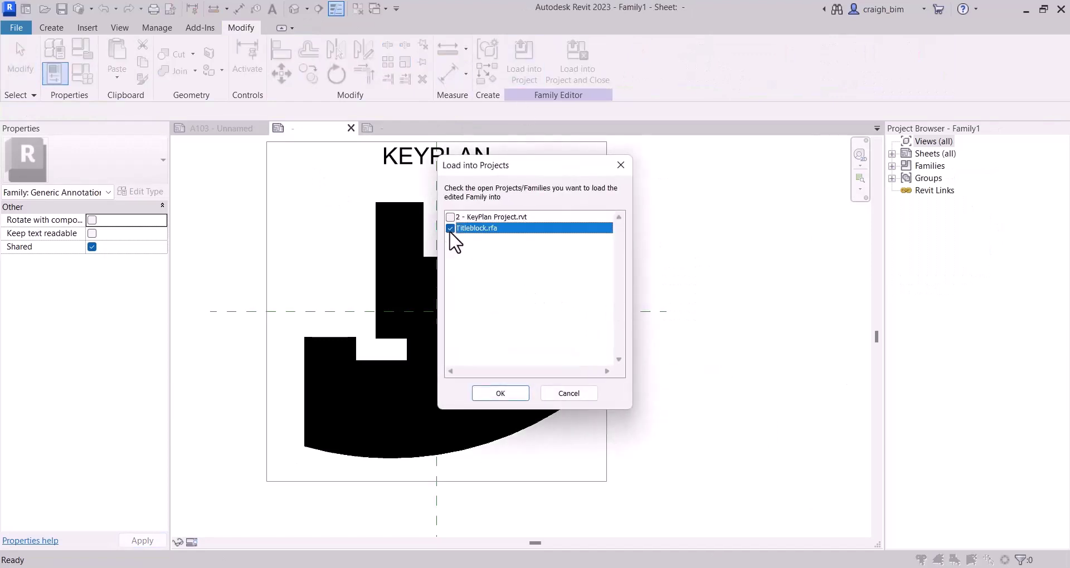
{"action": "left_click", "coordinate": [499, 394]}
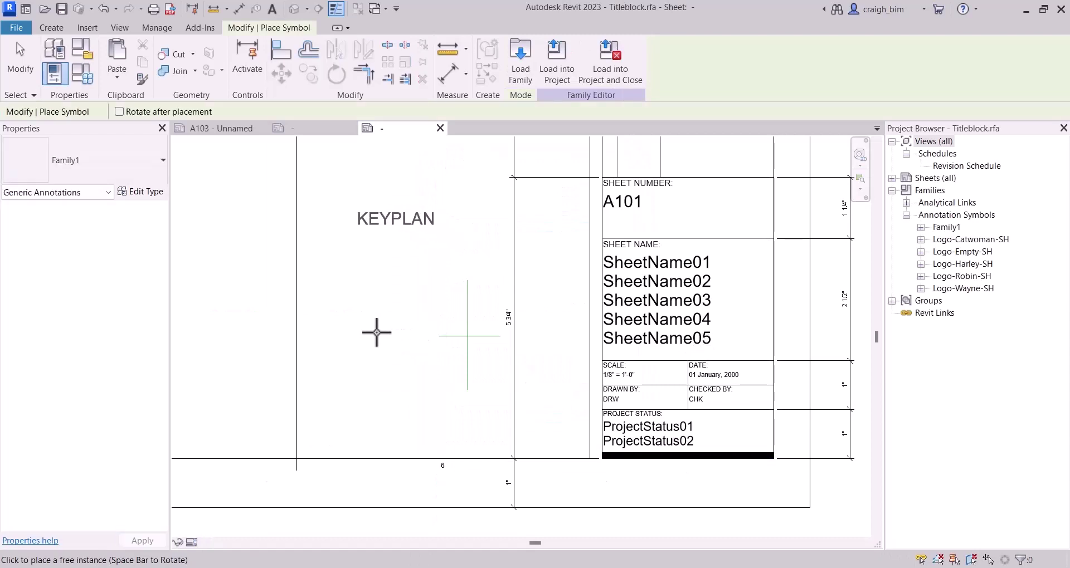
{"action": "left_click", "coordinate": [243, 329]}
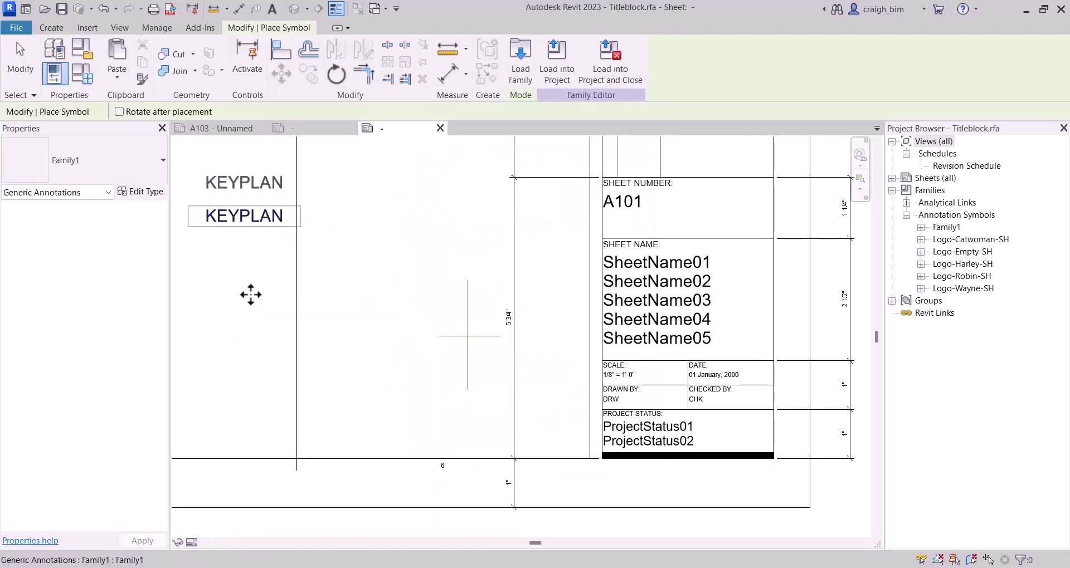
{"action": "key", "text": "Escape"}
{"action": "left_click", "coordinate": [279, 221]}
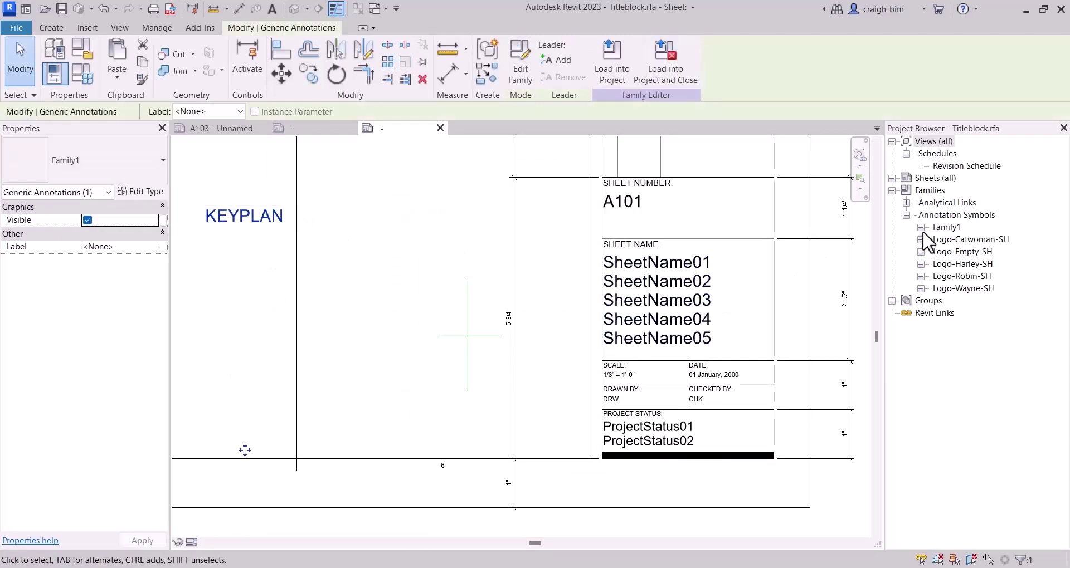
Rename the Family1 family to KeyPlan and its type to Empty
{"action": "left_click", "coordinate": [937, 226]}
{"action": "right_click", "coordinate": [941, 227]}
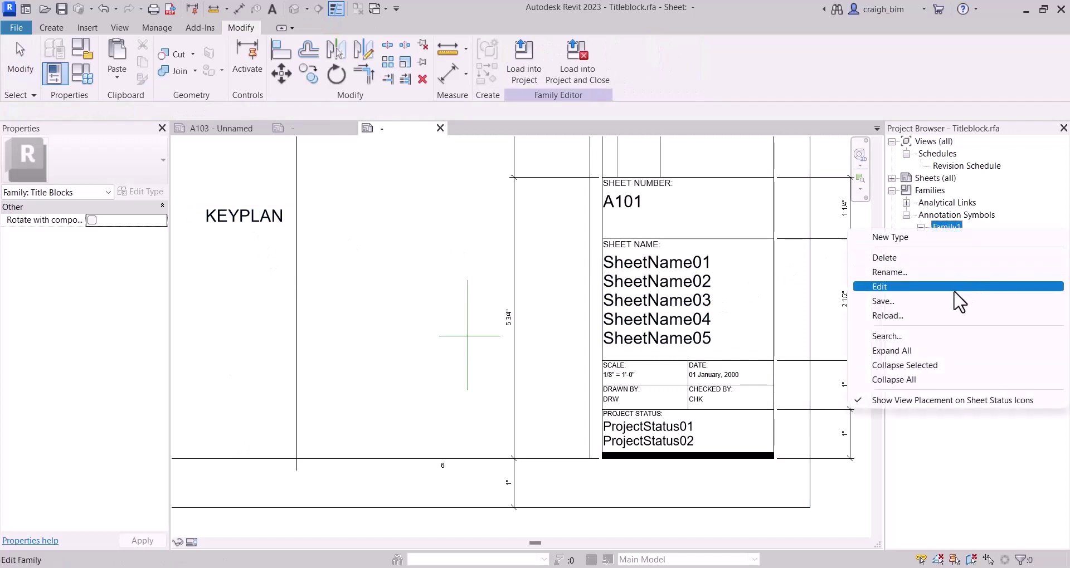
{"action": "left_click", "coordinate": [889, 272]}
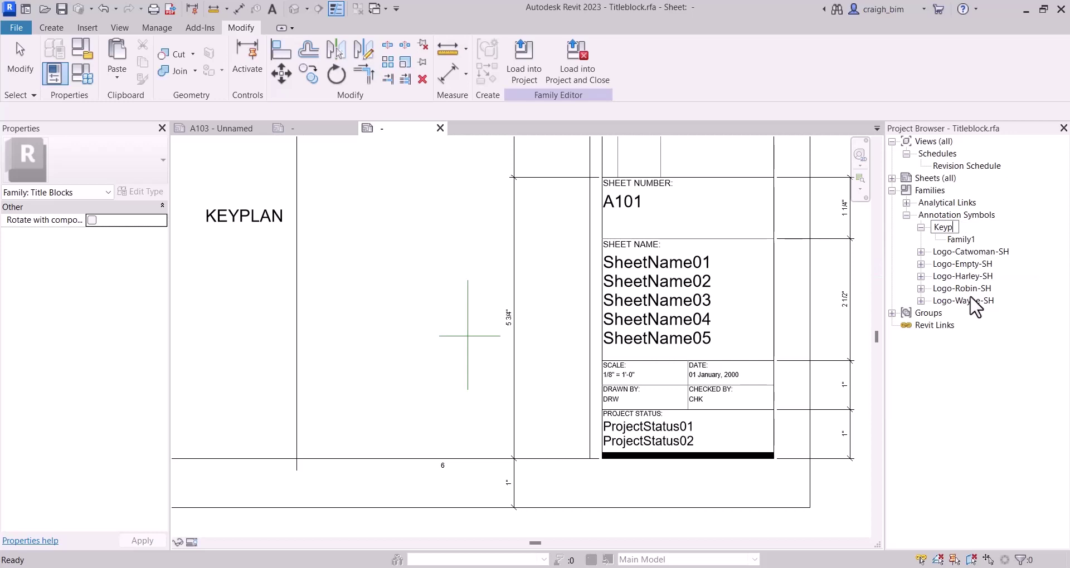
{"action": "key", "text": "Return"}
{"action": "left_click", "coordinate": [961, 239]}
{"action": "right_click", "coordinate": [961, 236]}
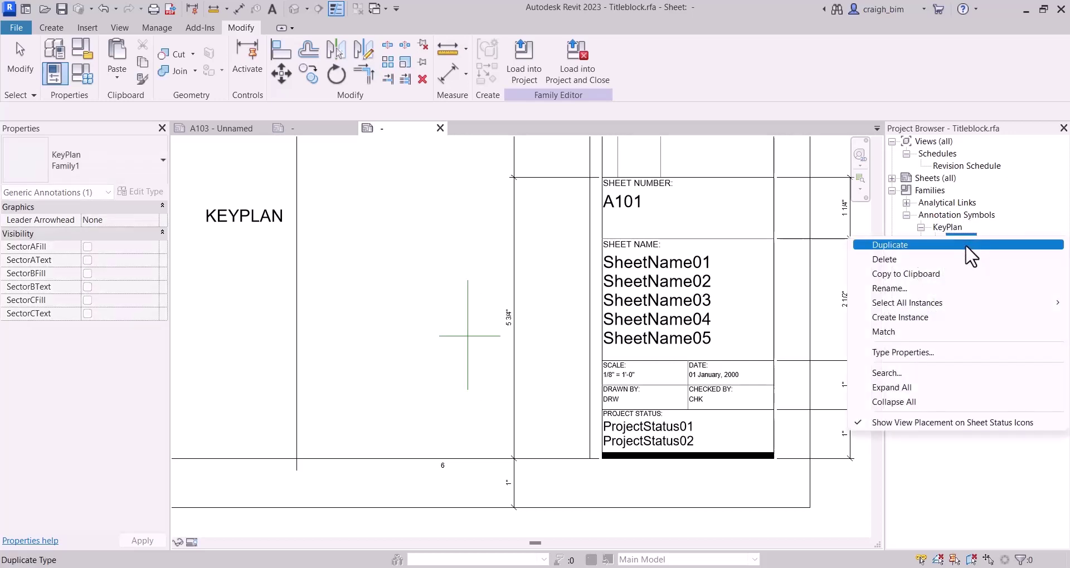
{"action": "left_click", "coordinate": [954, 289]}
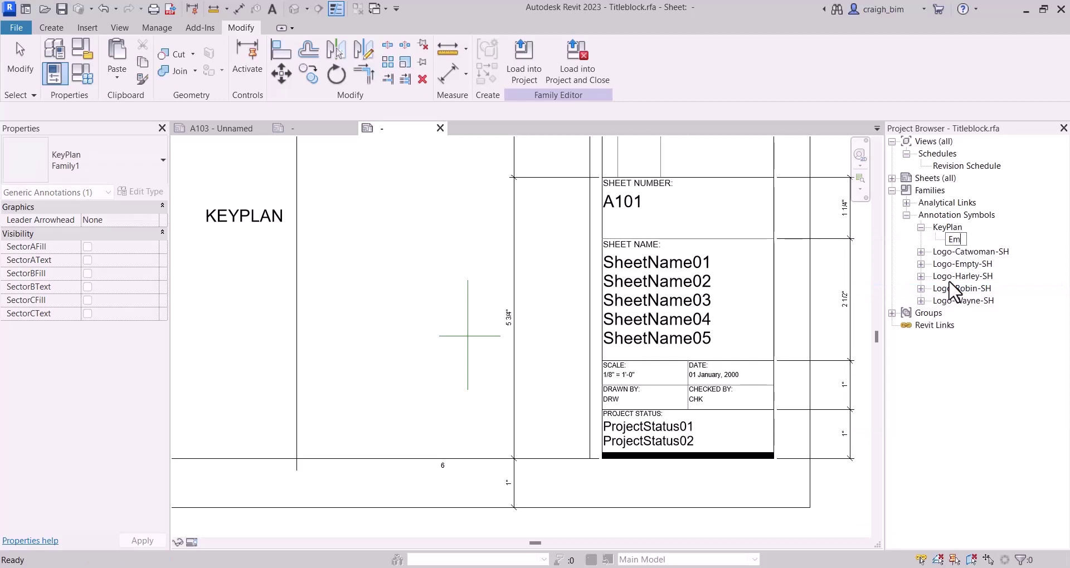
Duplicate the Empty type into Sector A, Sector B and Sector C
{"action": "right_click", "coordinate": [964, 237]}
{"action": "left_click", "coordinate": [962, 246]}
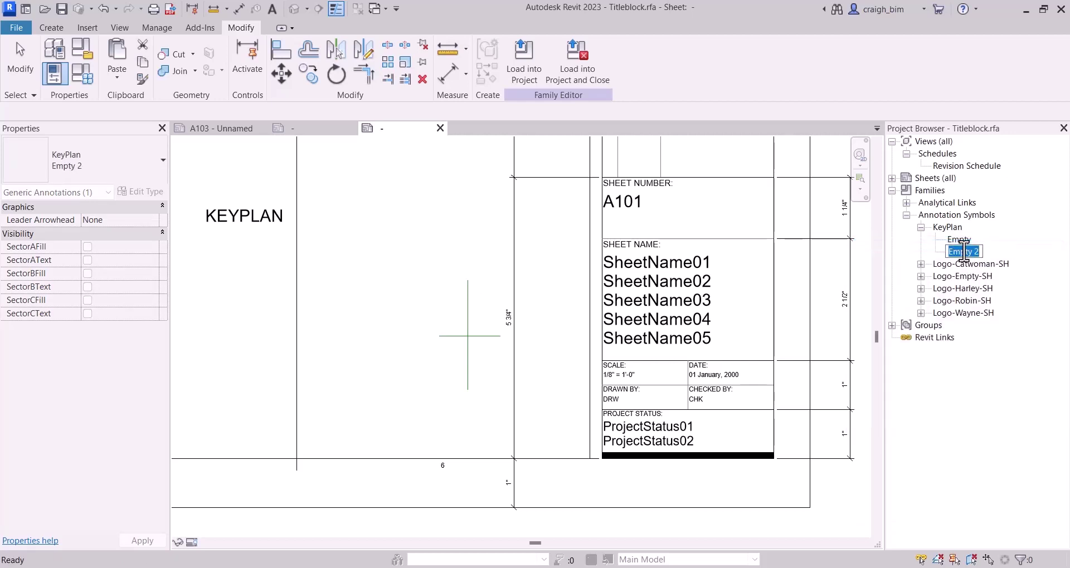
{"action": "type", "text": "Sector A"}
{"action": "key", "text": "Return"}
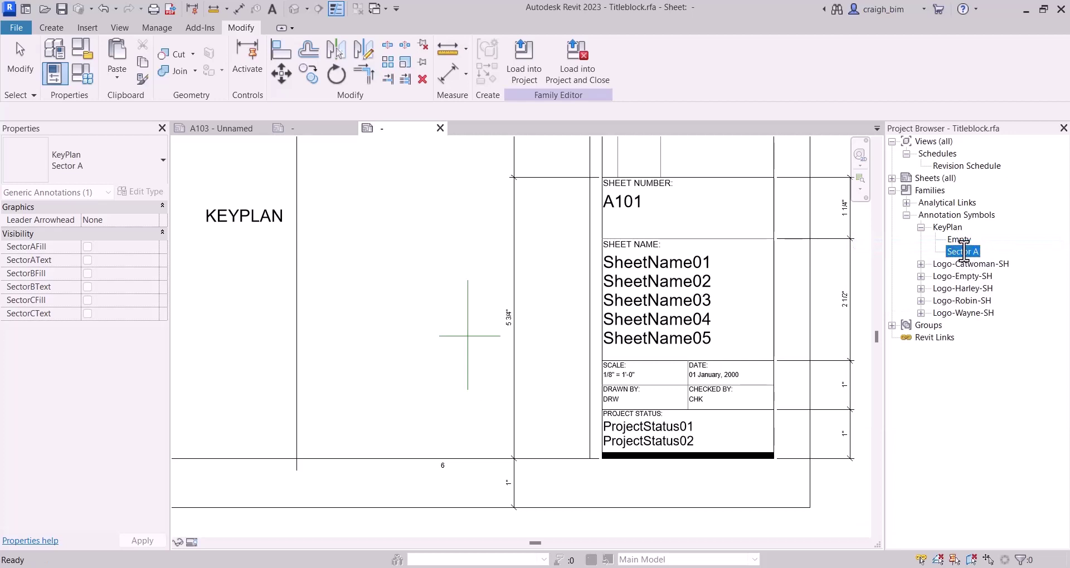
{"action": "right_click", "coordinate": [969, 252]}
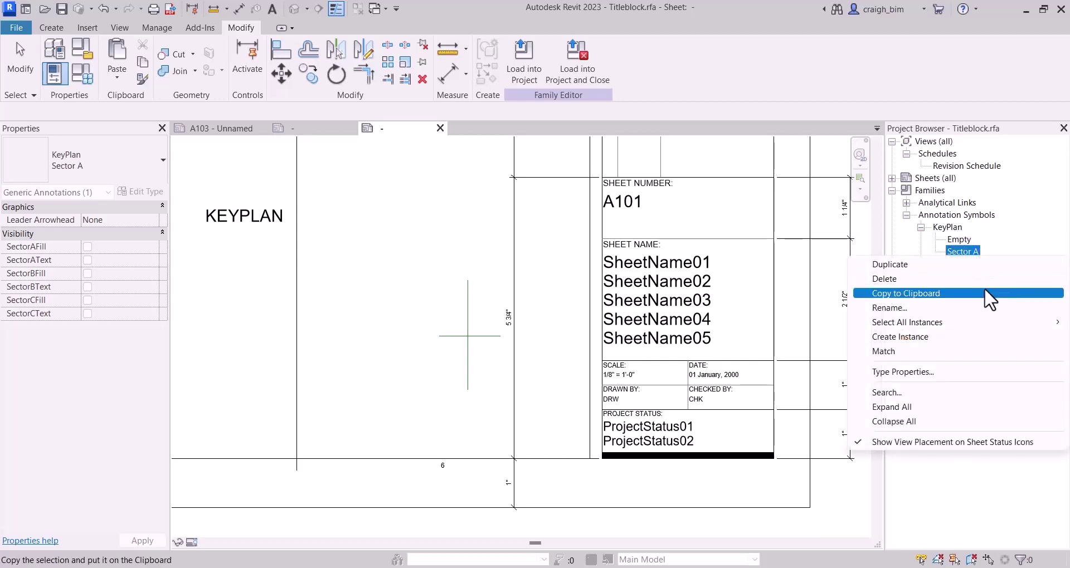
{"action": "left_click", "coordinate": [972, 265]}
{"action": "type", "text": "S"}
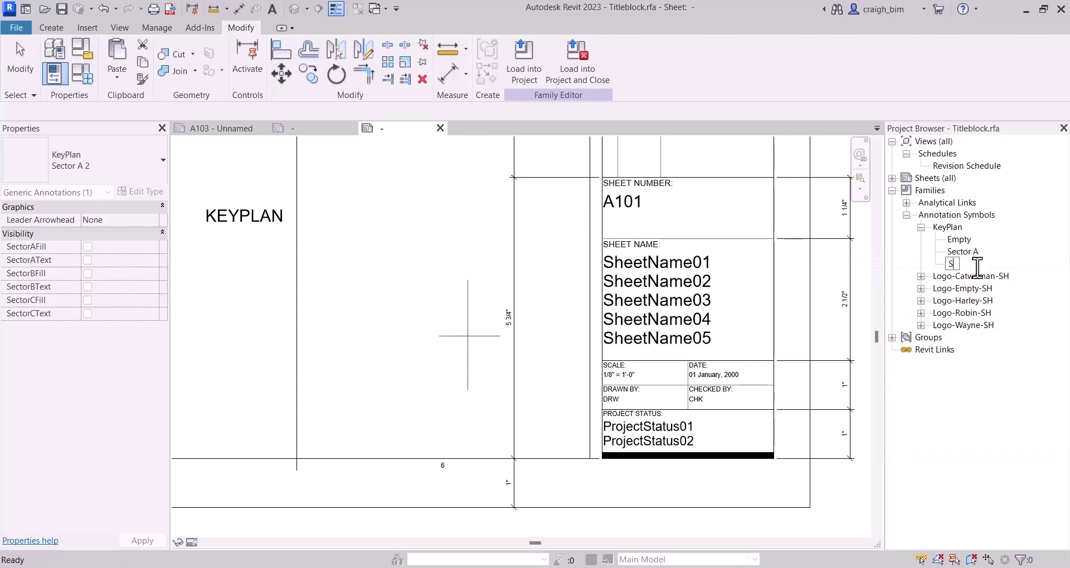
{"action": "type", "text": "ector B"}
{"action": "key", "text": "Return"}
{"action": "right_click", "coordinate": [977, 266]}
{"action": "left_click", "coordinate": [977, 273]}
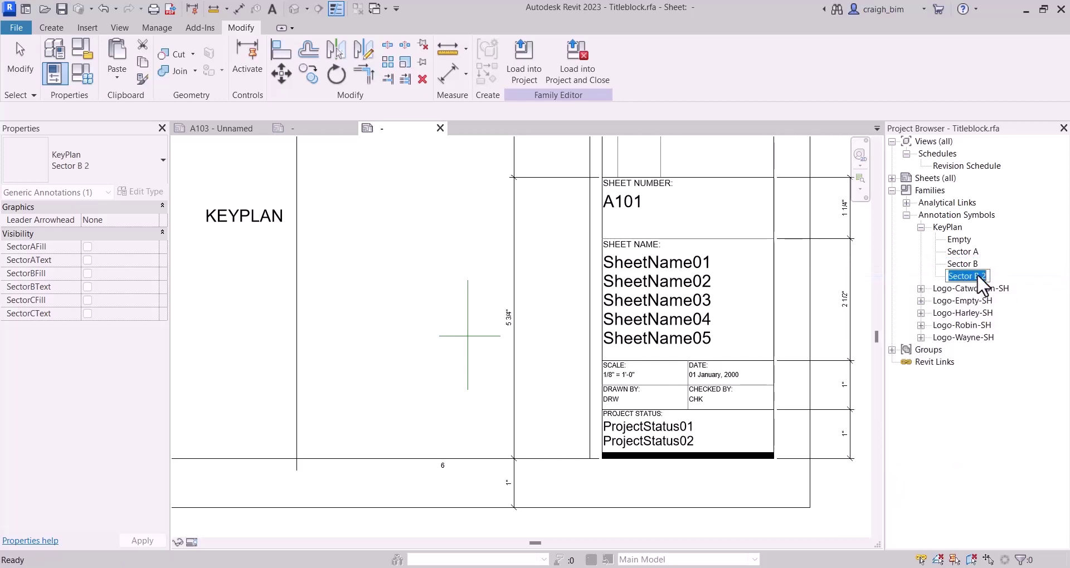
{"action": "type", "text": "Secto"}
Check the Sector A type properties, then close the Family1 keyplan view without saving
{"action": "double_click", "coordinate": [962, 252]}
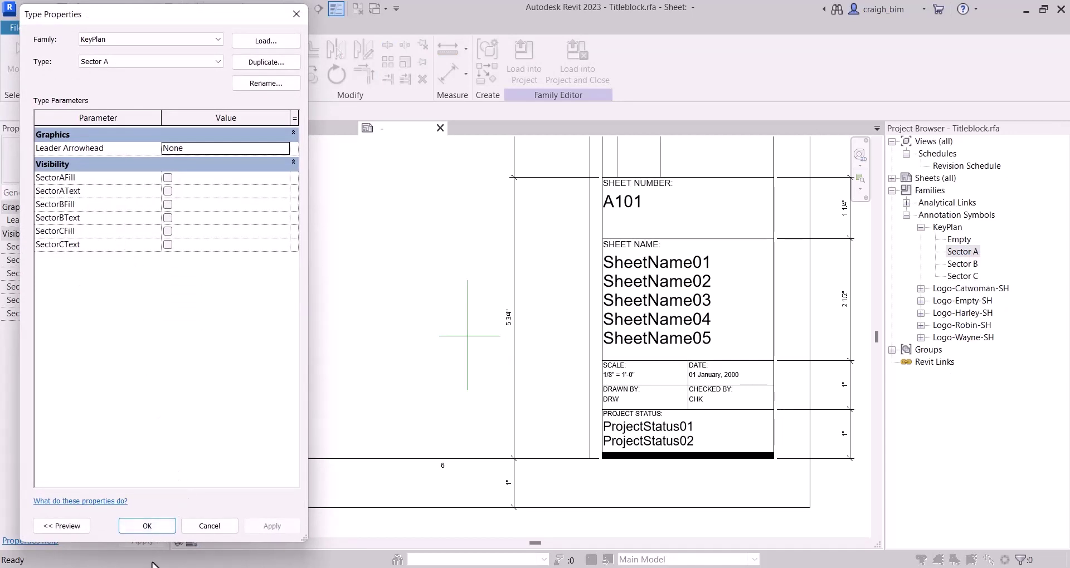
{"action": "left_click", "coordinate": [161, 529]}
{"action": "left_click", "coordinate": [234, 216]}
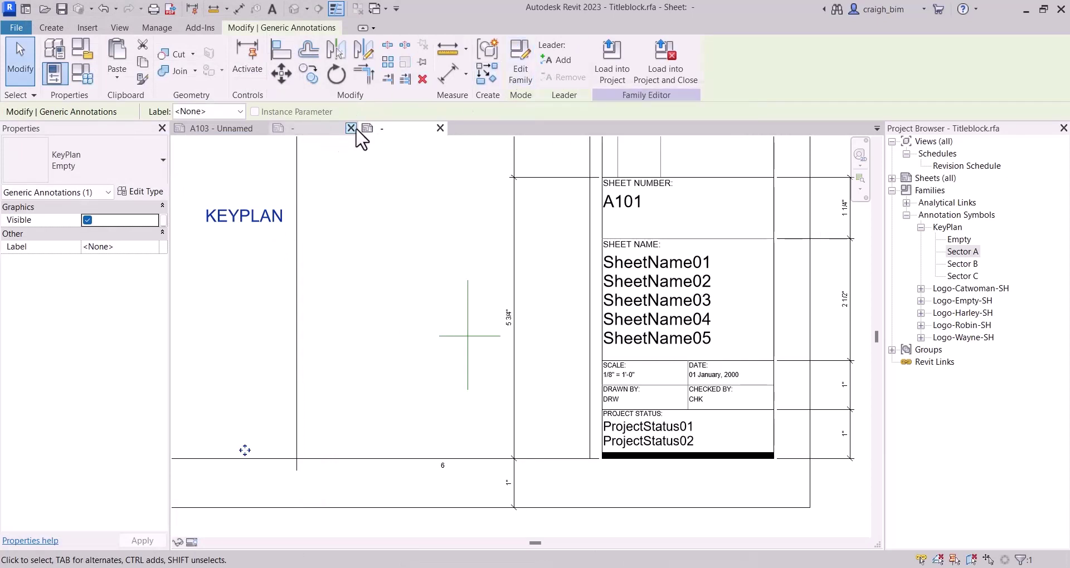
{"action": "left_click", "coordinate": [351, 128]}
{"action": "left_click", "coordinate": [567, 292]}
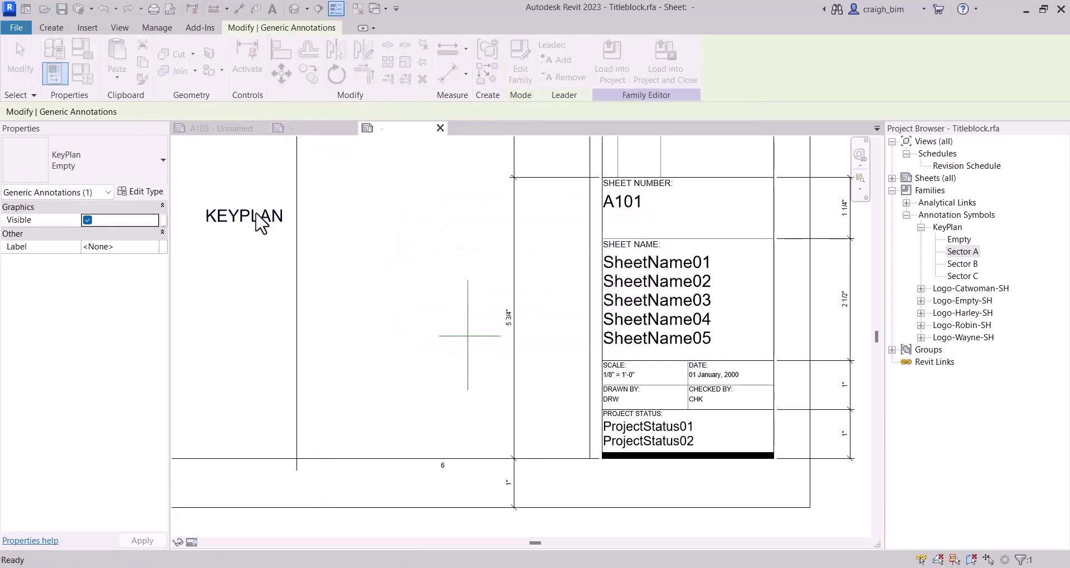
{"action": "left_click", "coordinate": [246, 216]}
In the KeyPlan family, temporarily hide the A, B and C sector fills and labels
{"action": "left_click", "coordinate": [522, 66]}
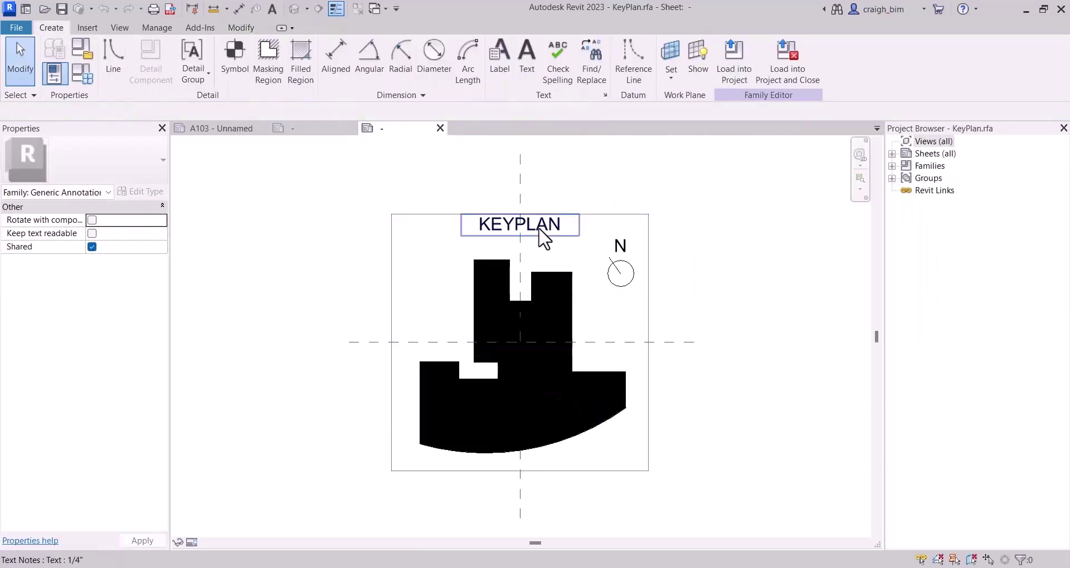
{"action": "left_click", "coordinate": [550, 287]}
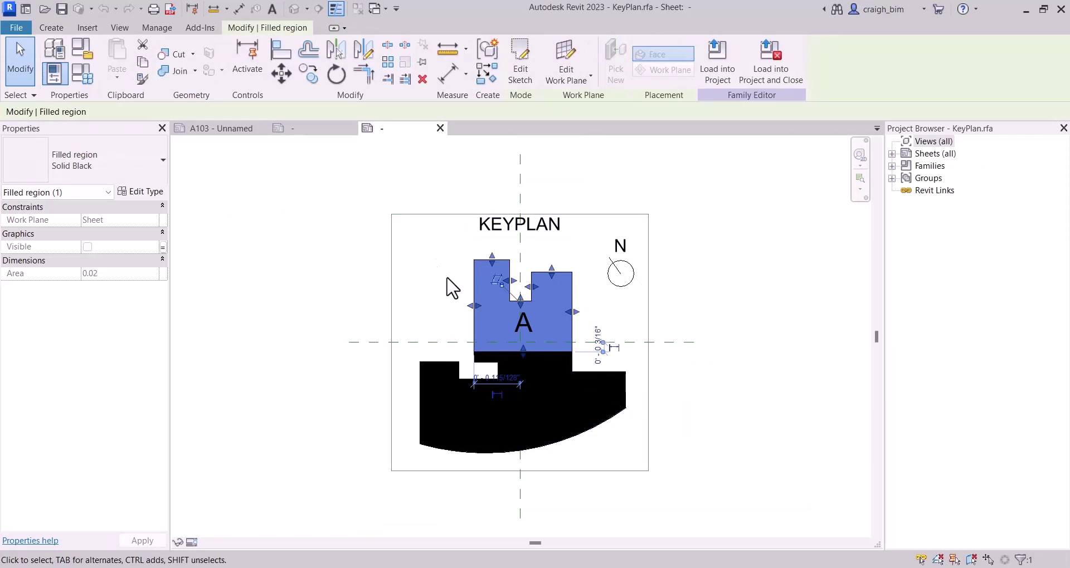
{"action": "key", "text": "h"}
{"action": "key", "text": "h"}
{"action": "left_click", "coordinate": [511, 339]}
{"action": "key", "text": "h"}
{"action": "key", "text": "h"}
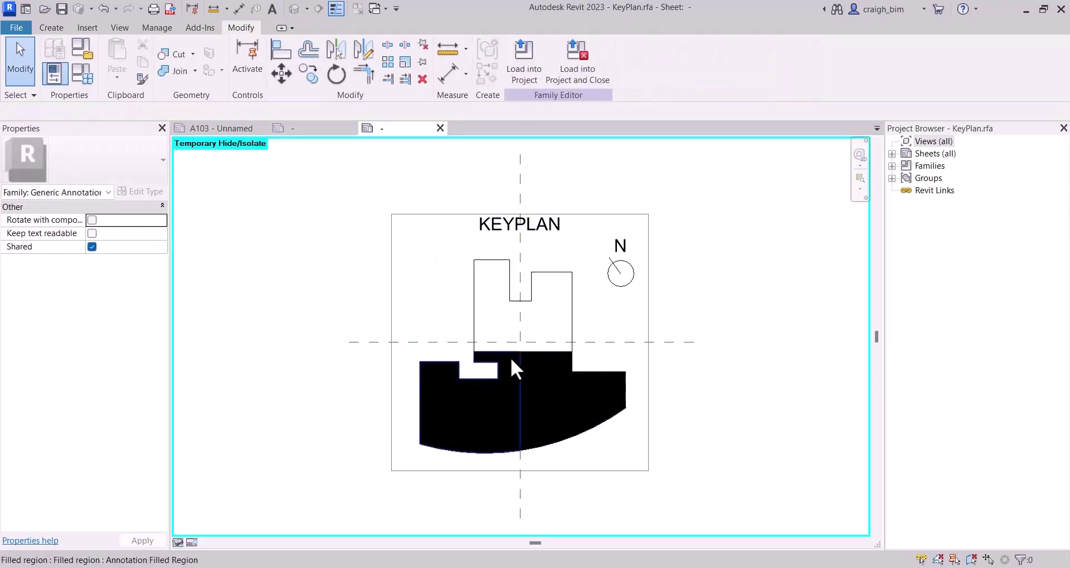
{"action": "left_click", "coordinate": [510, 359]}
{"action": "key", "text": "h"}
{"action": "key", "text": "h"}
{"action": "left_click", "coordinate": [474, 415]}
{"action": "key", "text": "h"}
{"action": "key", "text": "h"}
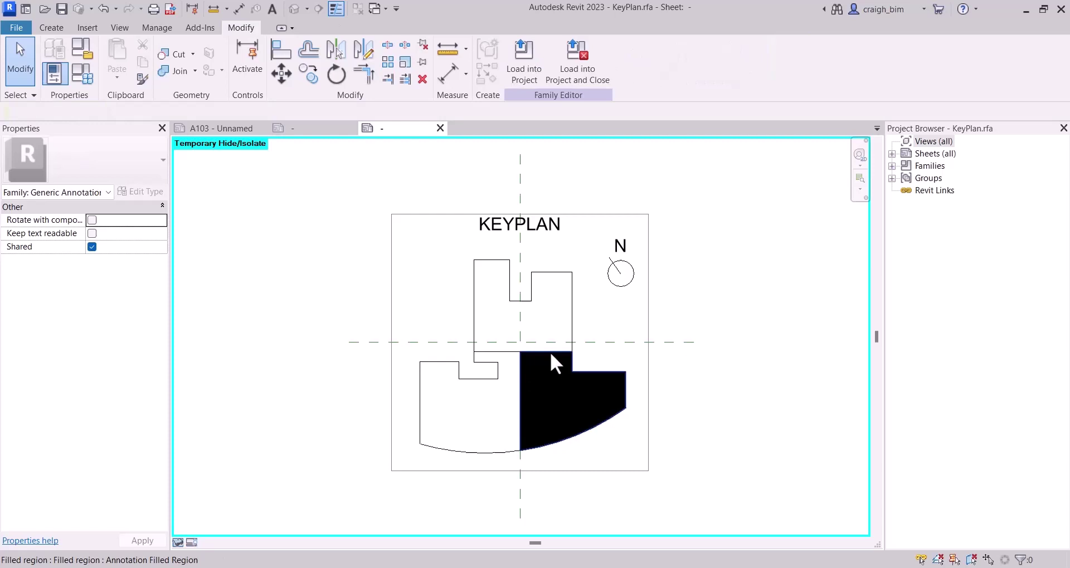
{"action": "left_click", "coordinate": [549, 352]}
{"action": "key", "text": "h"}
{"action": "key", "text": "h"}
{"action": "left_click", "coordinate": [567, 407]}
{"action": "key", "text": "h"}
{"action": "key", "text": "h"}
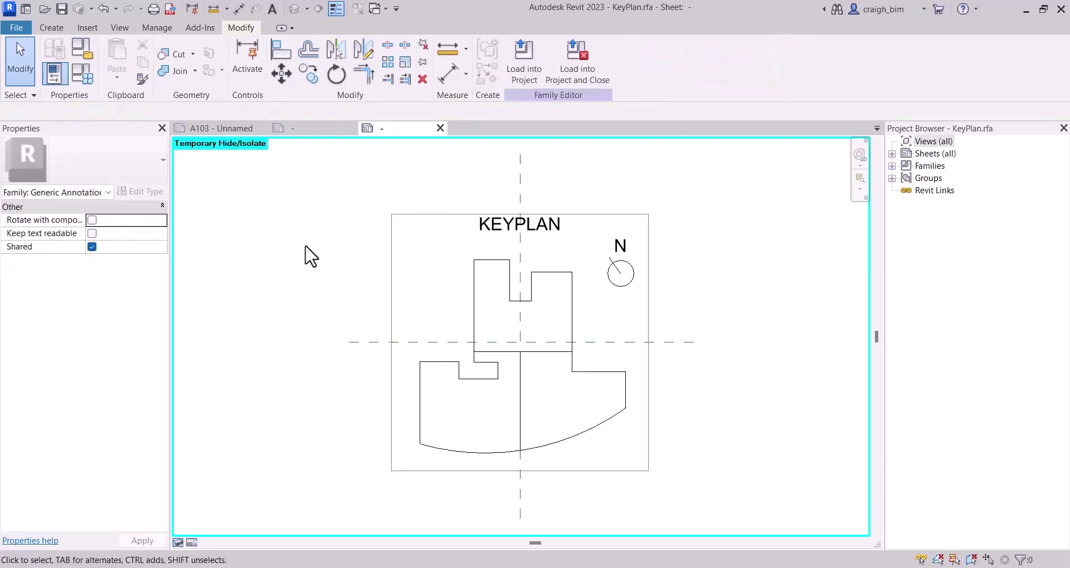
Tie all the keyplan linework's visibility to a new Yes/No parameter General, then load into projects
{"action": "left_click_drag", "start_coordinate": [357, 185], "coordinate": [675, 510]}
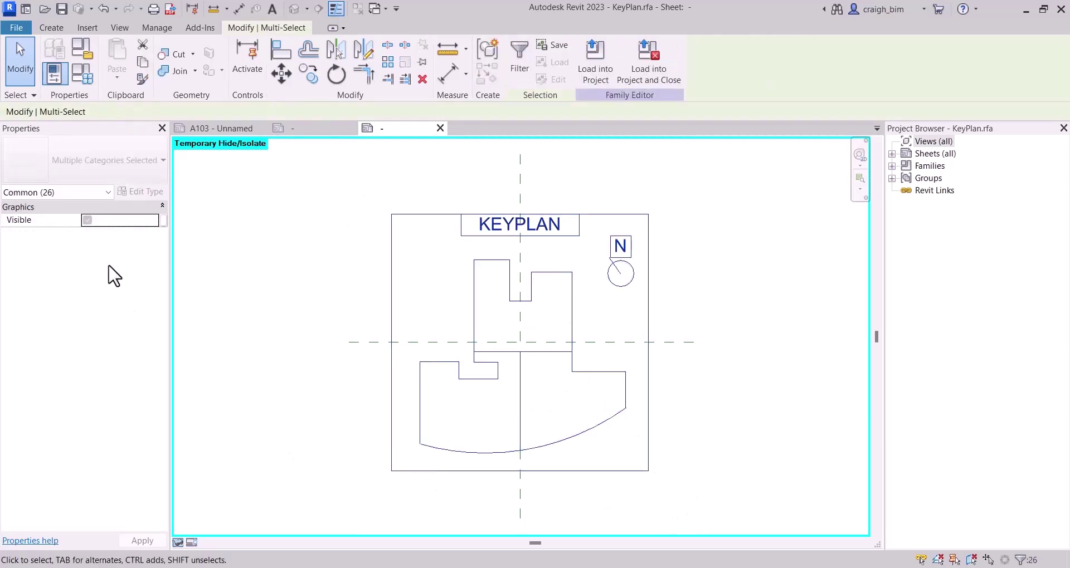
{"action": "left_click", "coordinate": [87, 220]}
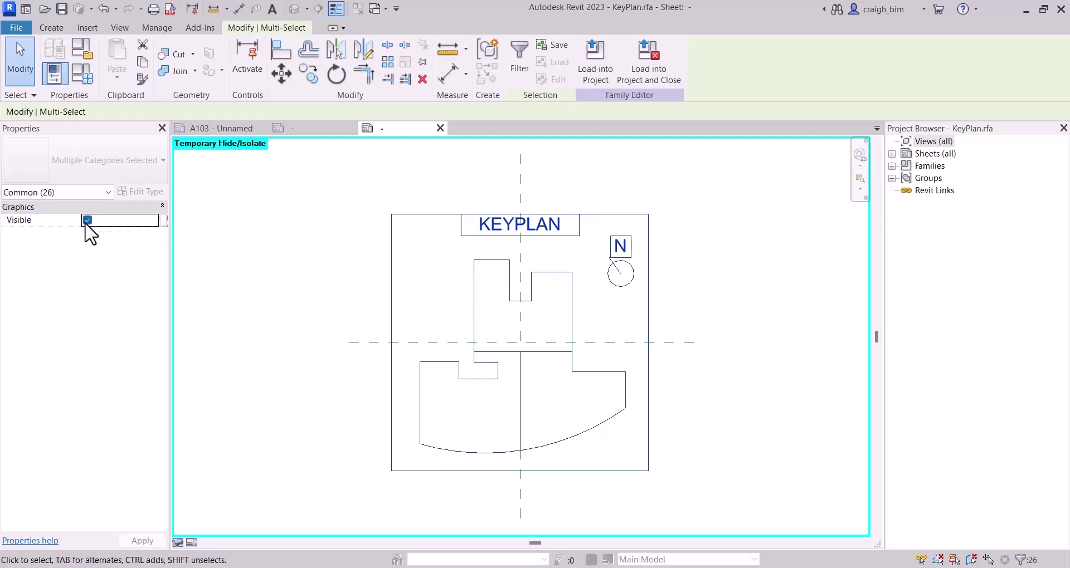
{"action": "left_click", "coordinate": [87, 220]}
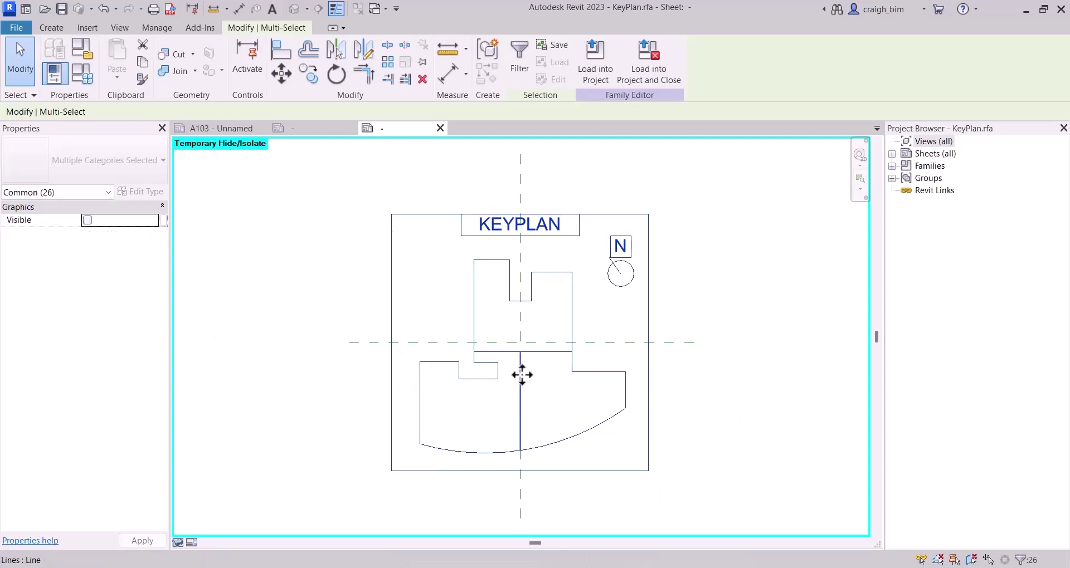
{"action": "left_click", "coordinate": [163, 221]}
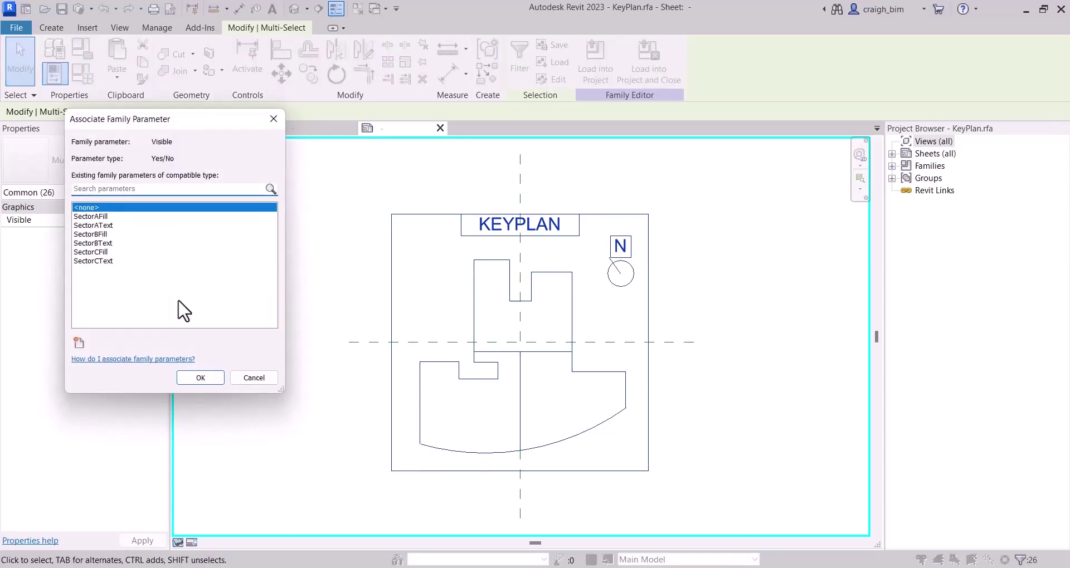
{"action": "left_click", "coordinate": [78, 340]}
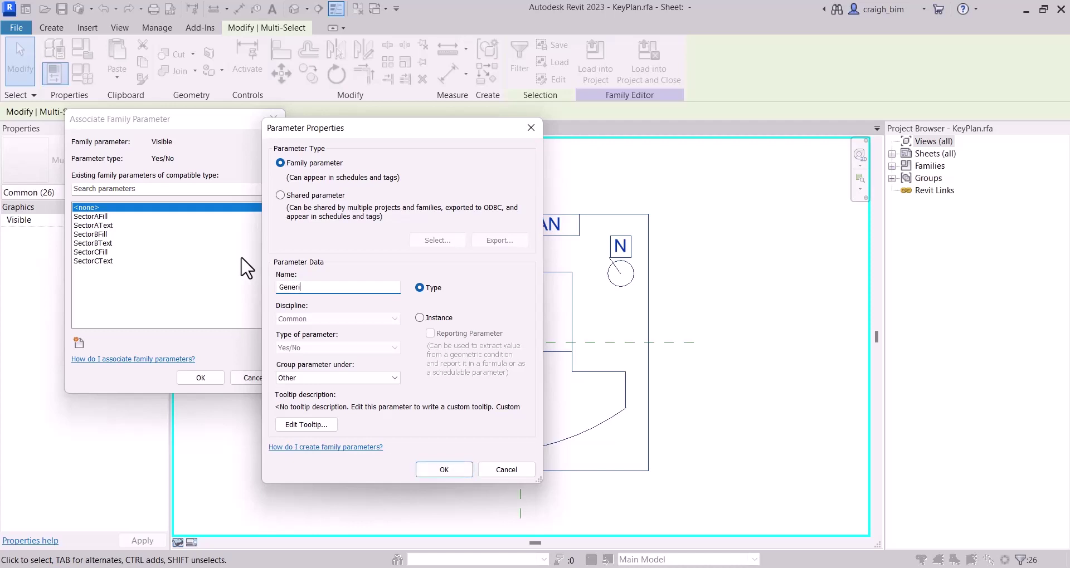
{"action": "type", "text": "General"}
{"action": "key", "text": "Tab"}
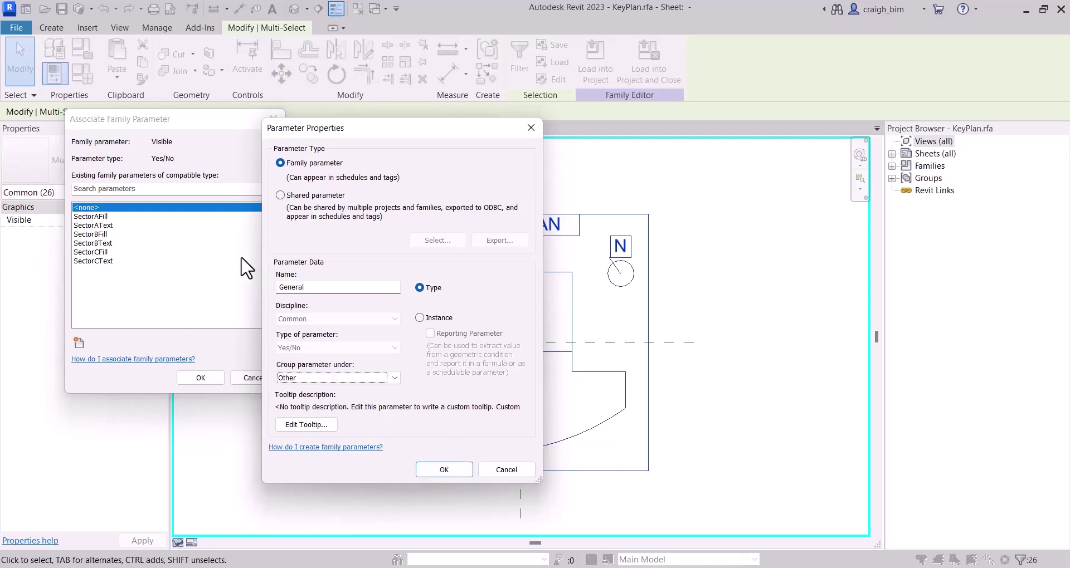
{"action": "left_click", "coordinate": [440, 470]}
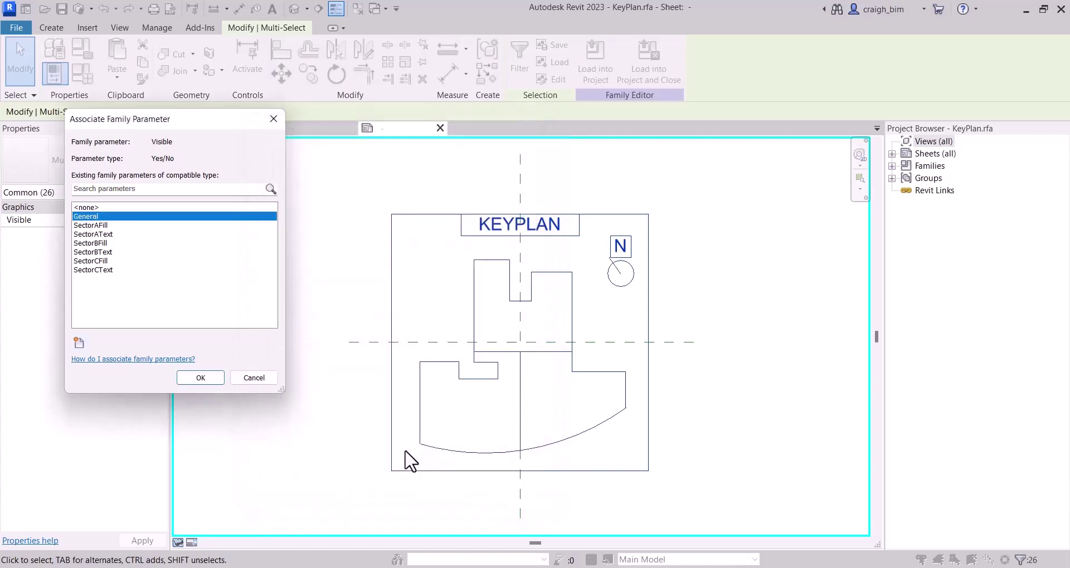
{"action": "left_click", "coordinate": [201, 378]}
{"action": "left_click", "coordinate": [645, 62]}
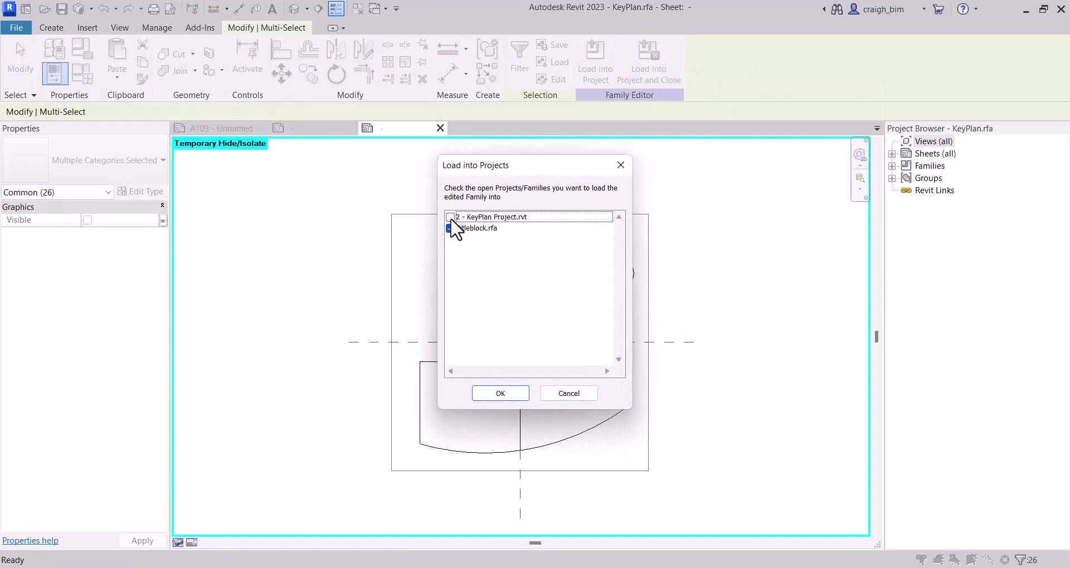
Reload KeyPlan into Titleblock.rfa without saving, overwriting the existing family
{"action": "left_click", "coordinate": [501, 393]}
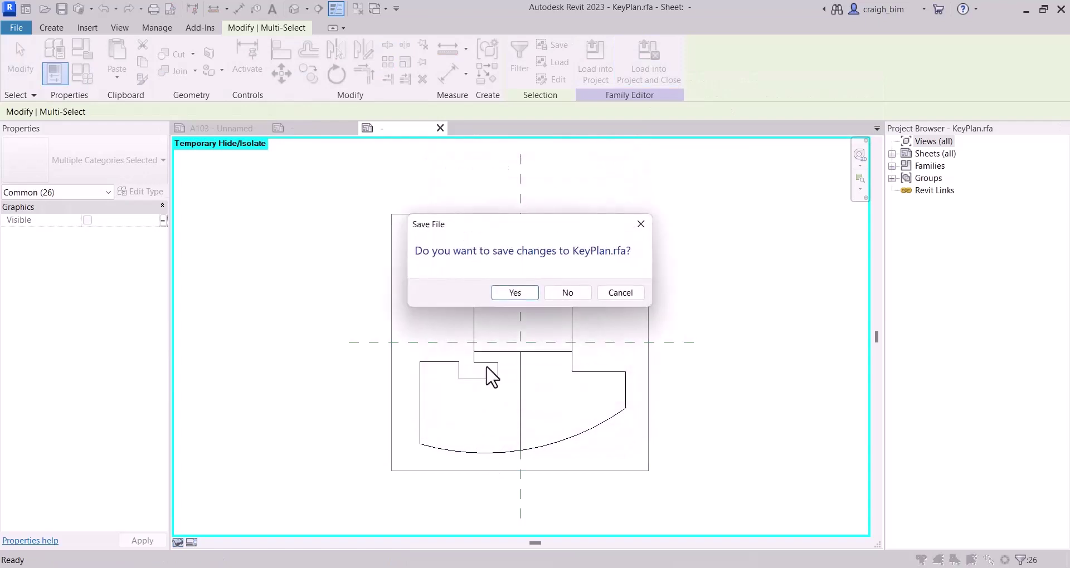
{"action": "left_click", "coordinate": [568, 293]}
{"action": "left_click", "coordinate": [565, 295]}
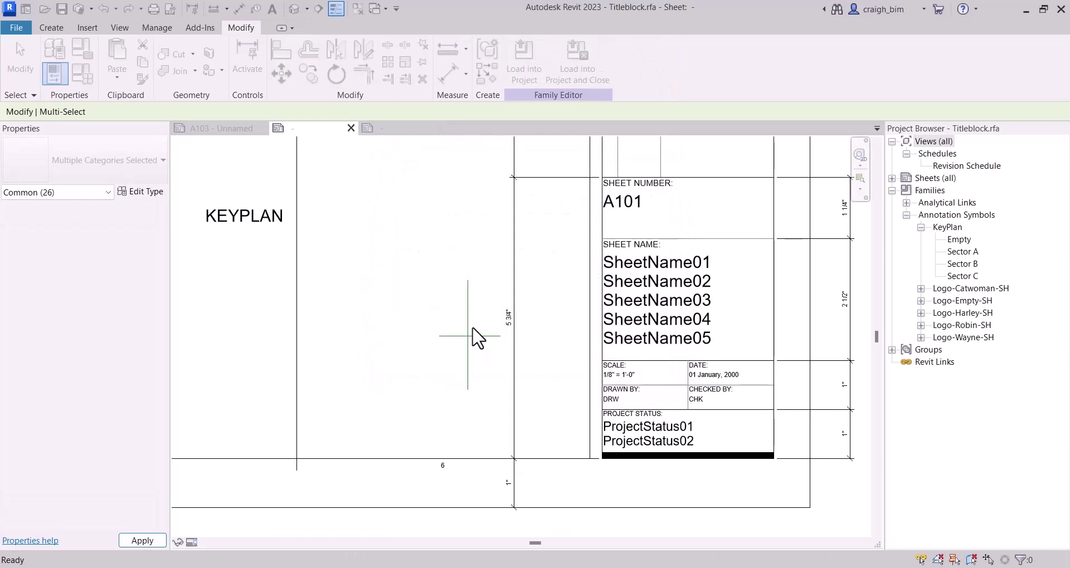
{"action": "left_click", "coordinate": [946, 227]}
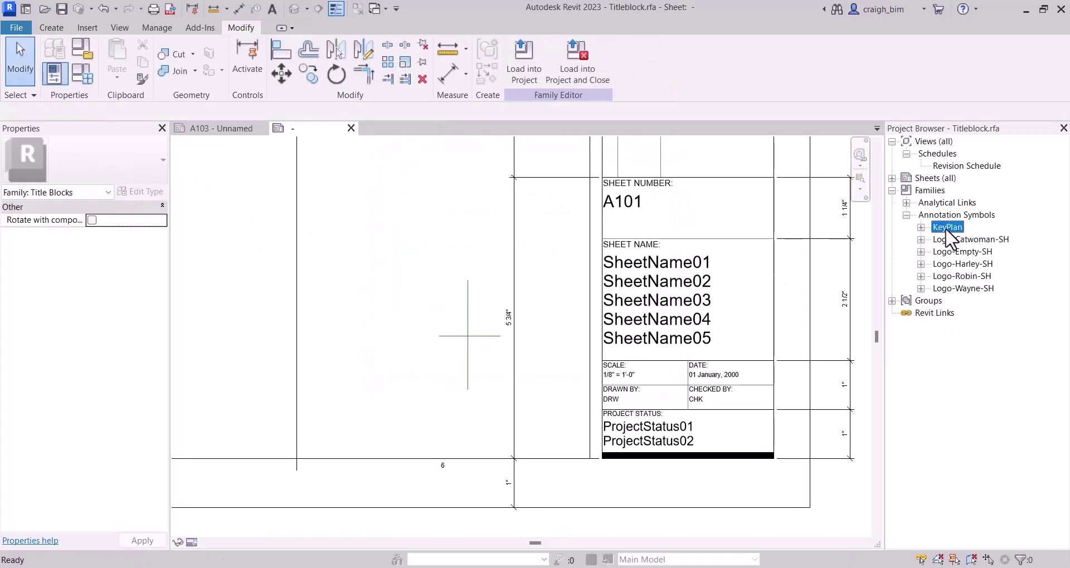
{"action": "double_click", "coordinate": [947, 228]}
{"action": "left_click", "coordinate": [955, 240]}
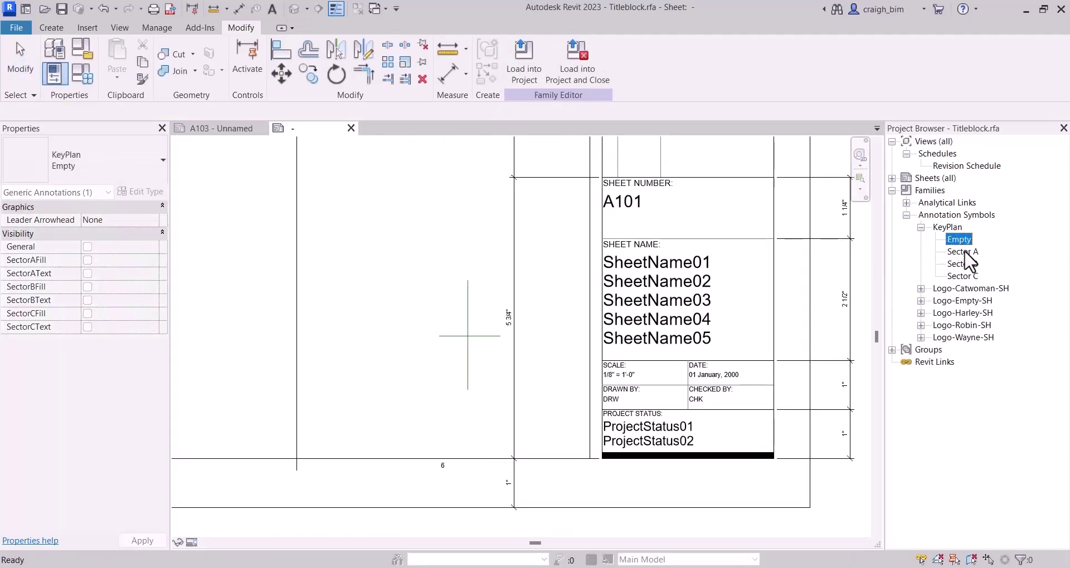
Set the Sector A type to show General, the Sector A fill and the B and C labels
{"action": "double_click", "coordinate": [965, 252]}
{"action": "left_click", "coordinate": [167, 178]}
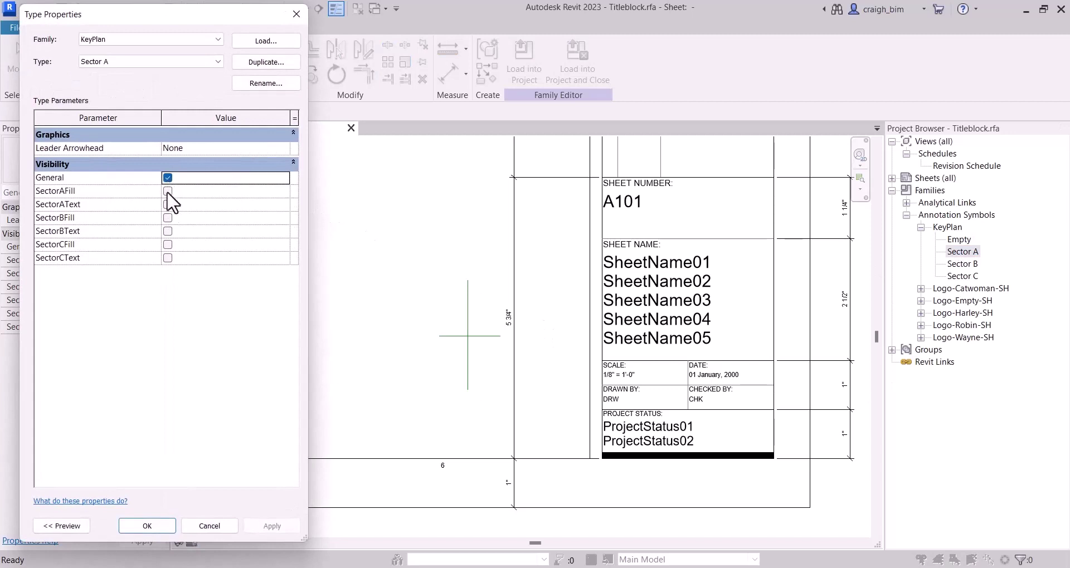
{"action": "left_click", "coordinate": [168, 191]}
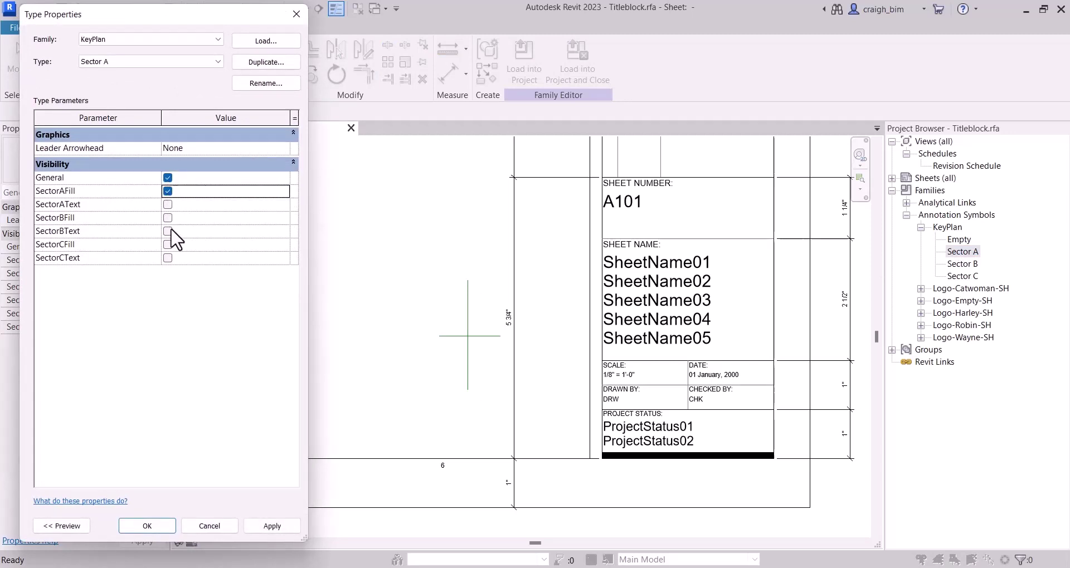
{"action": "left_click", "coordinate": [171, 231]}
{"action": "left_click", "coordinate": [168, 231]}
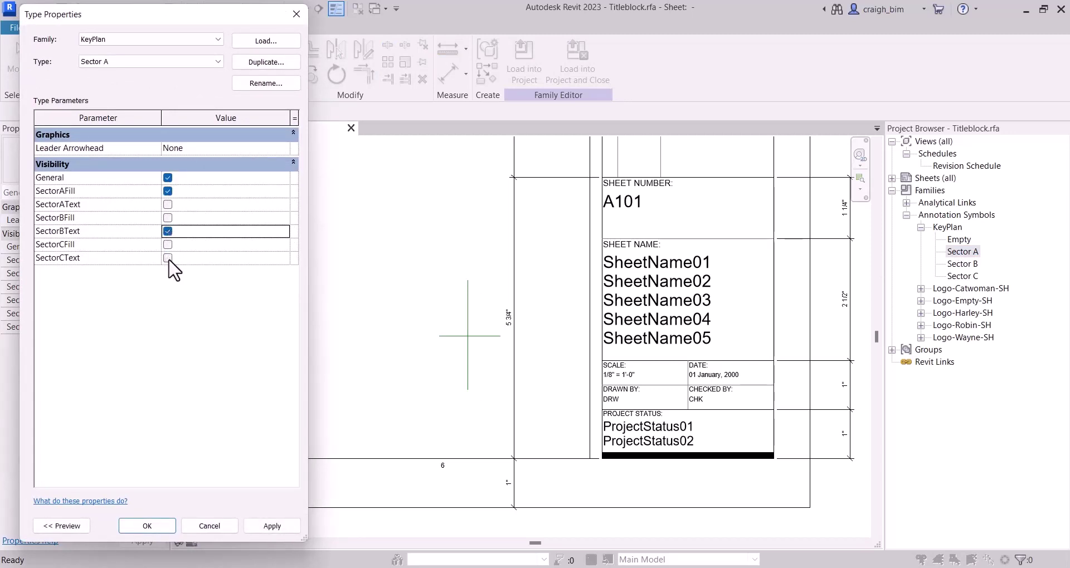
{"action": "left_click", "coordinate": [168, 259]}
{"action": "left_click", "coordinate": [146, 529]}
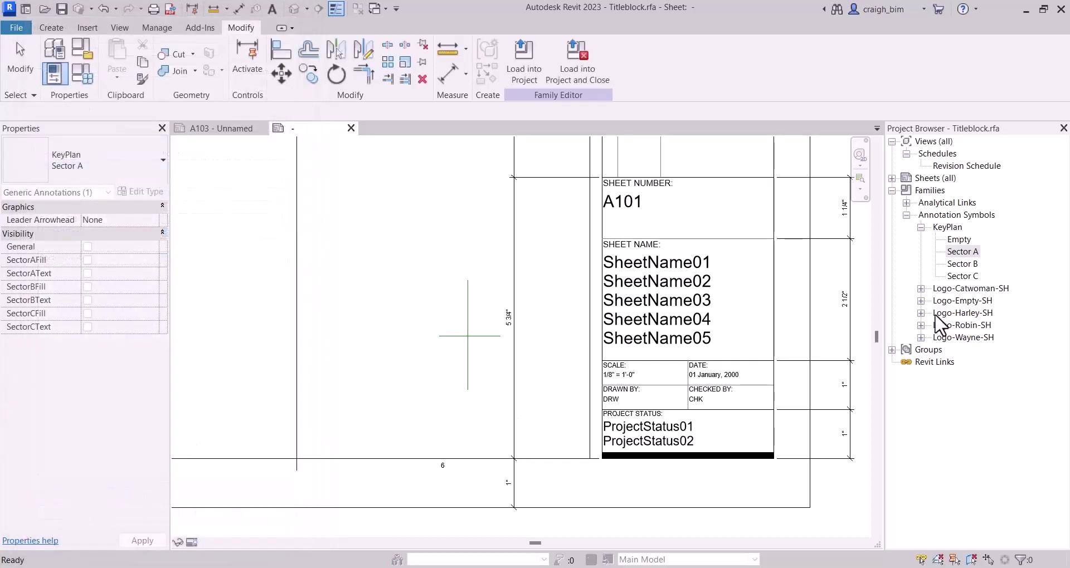
Switch the placed keyplan from Empty to the Sector A type
{"action": "left_click", "coordinate": [959, 240]}
{"action": "right_click", "coordinate": [959, 239]}
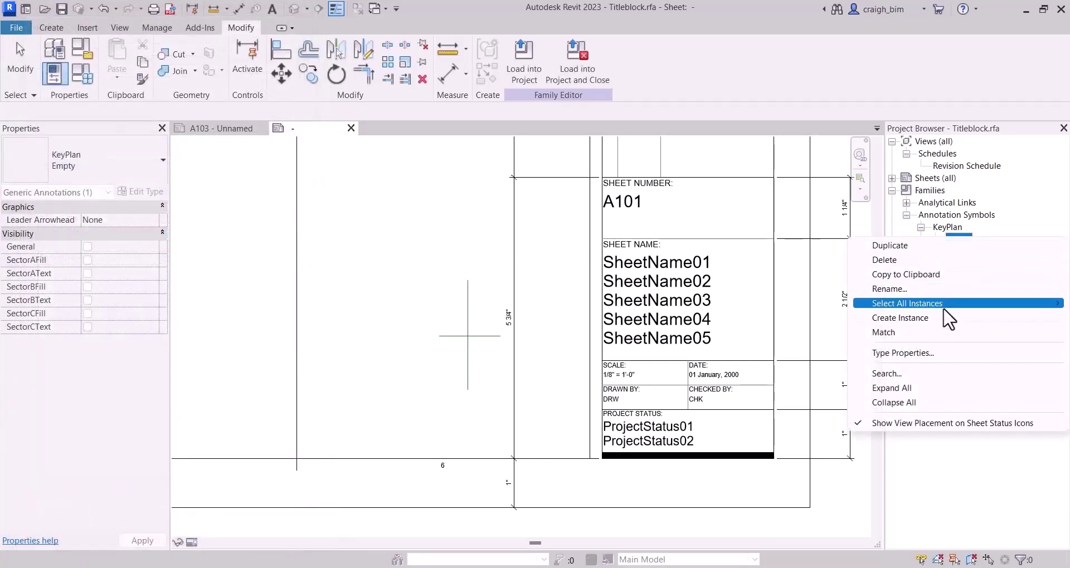
{"action": "mouse_move", "coordinate": [974, 303]}
{"action": "left_click", "coordinate": [776, 302]}
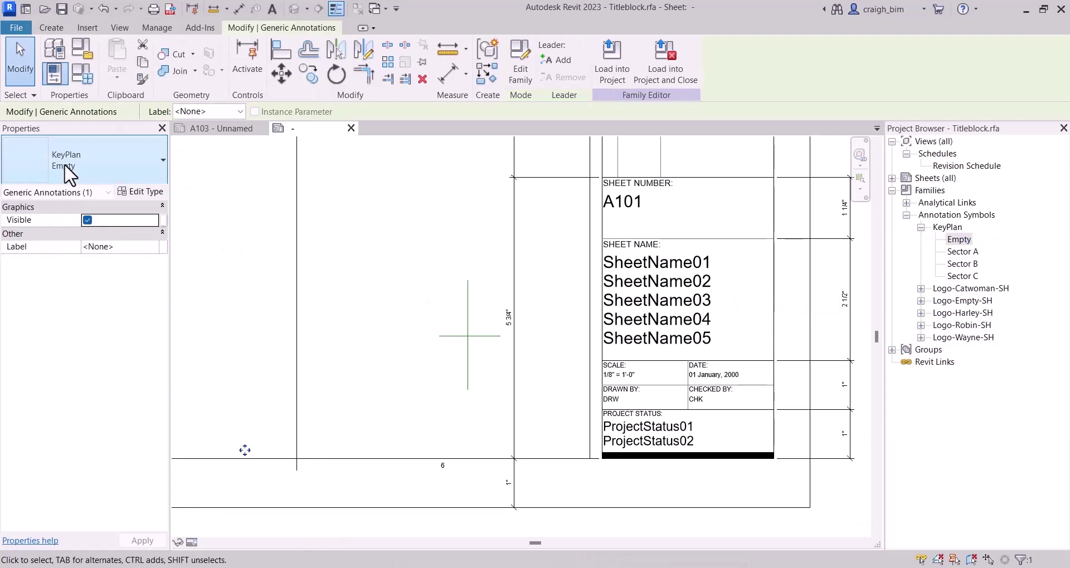
{"action": "left_click", "coordinate": [65, 164]}
{"action": "left_click", "coordinate": [42, 244]}
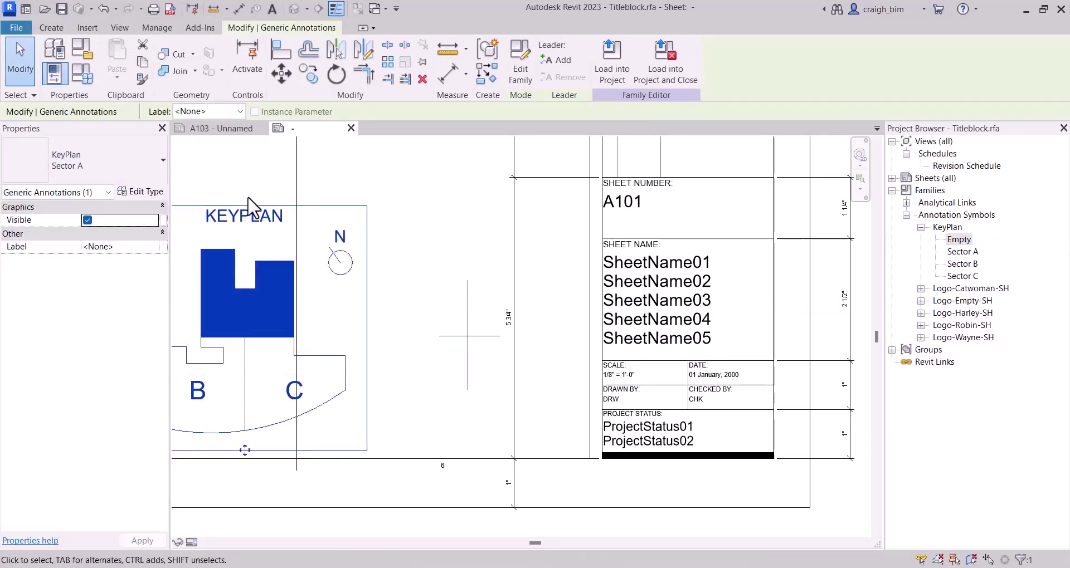
{"action": "left_click", "coordinate": [446, 270]}
{"action": "scroll", "coordinate": [440, 273], "scroll_direction": "down", "scroll_amount": 2}
{"action": "scroll", "coordinate": [359, 315], "scroll_direction": "up", "scroll_amount": 2}
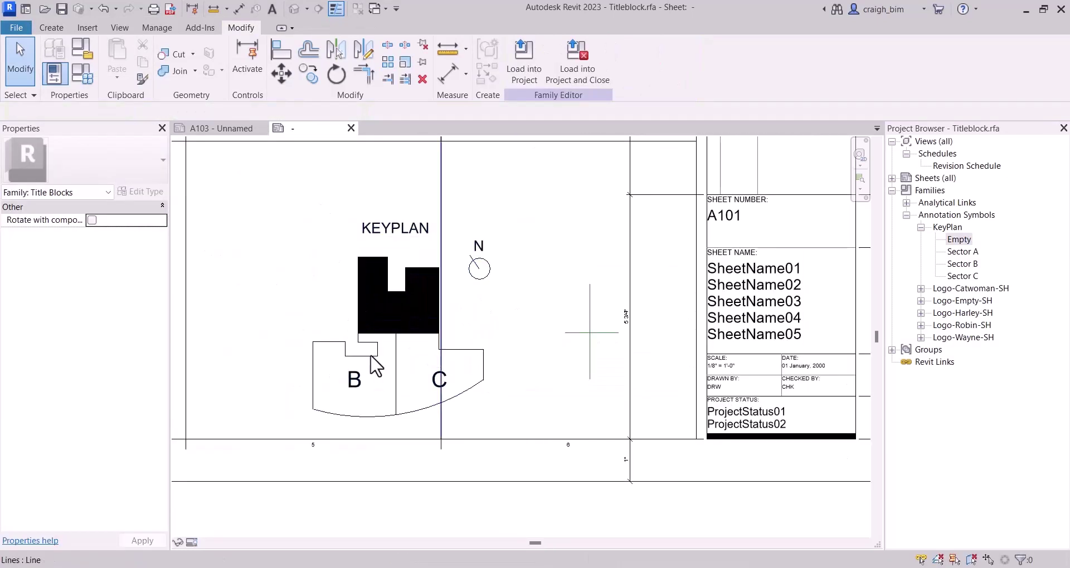
Set the Sector B type to show General, the Sector B fill and the A and C labels
{"action": "double_click", "coordinate": [969, 264]}
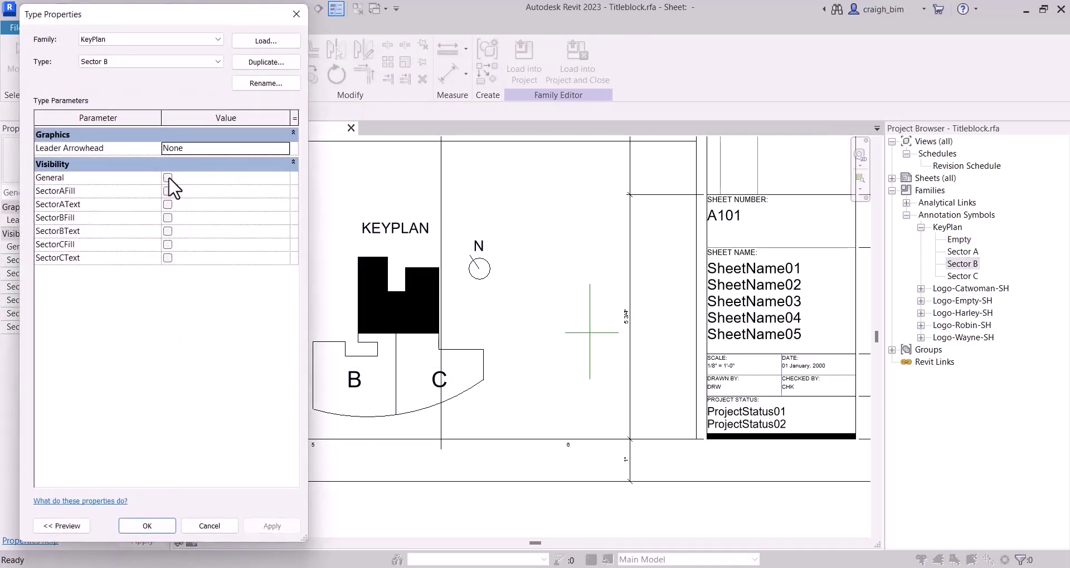
{"action": "left_click", "coordinate": [168, 178]}
{"action": "left_click", "coordinate": [168, 218]}
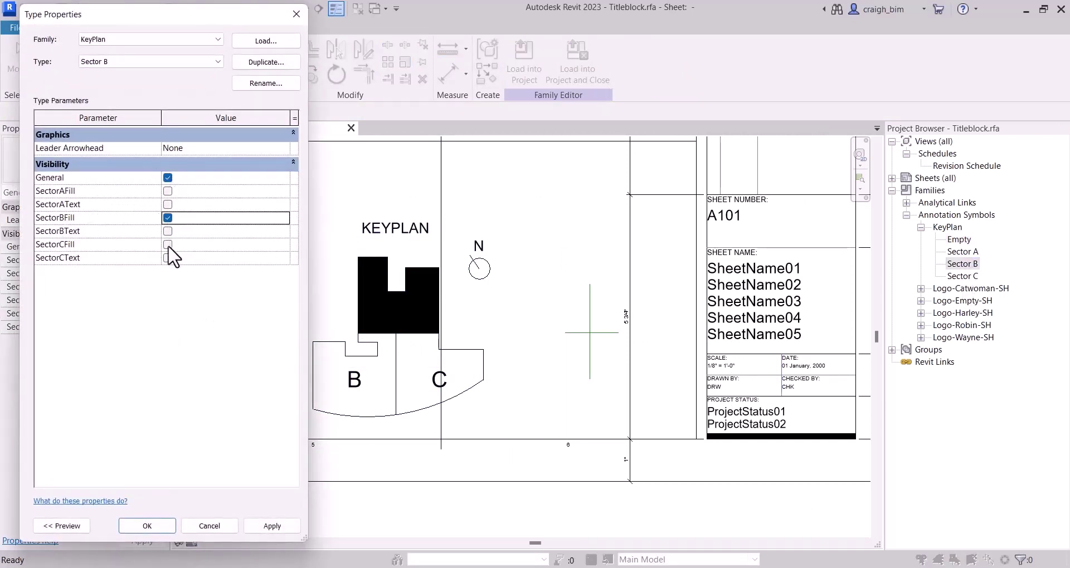
{"action": "left_click", "coordinate": [168, 205]}
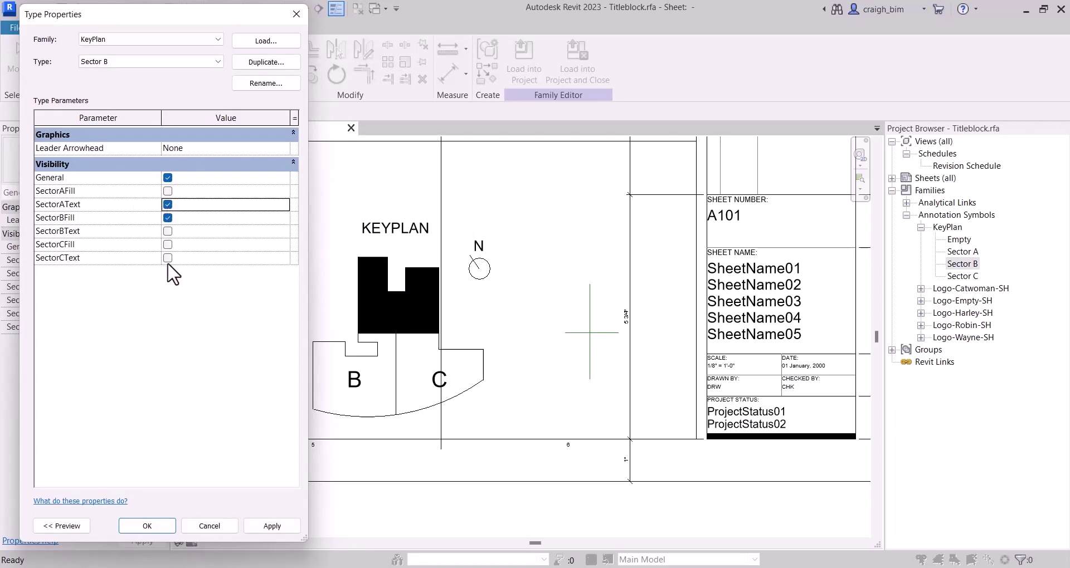
{"action": "left_click", "coordinate": [167, 258]}
{"action": "left_click", "coordinate": [154, 527]}
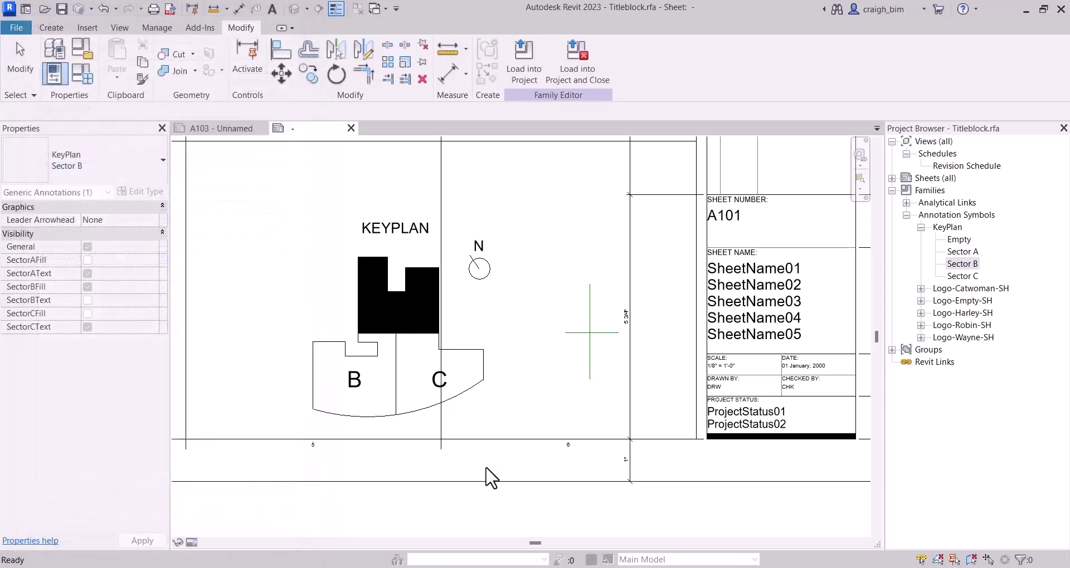
Change the placed keyplan's type to Sector B
{"action": "left_click", "coordinate": [405, 346]}
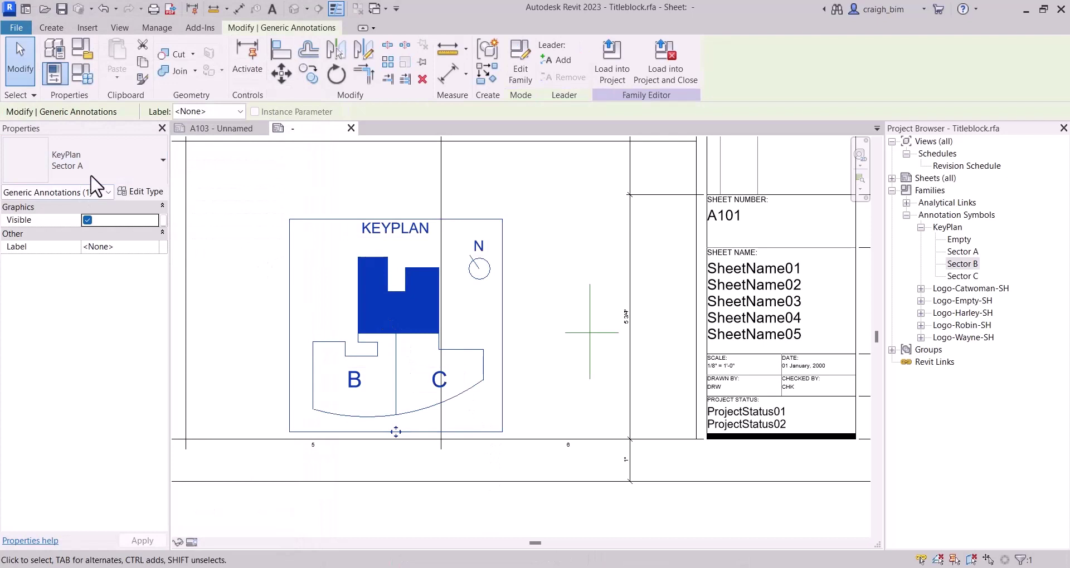
{"action": "left_click", "coordinate": [95, 176]}
{"action": "left_click", "coordinate": [65, 229]}
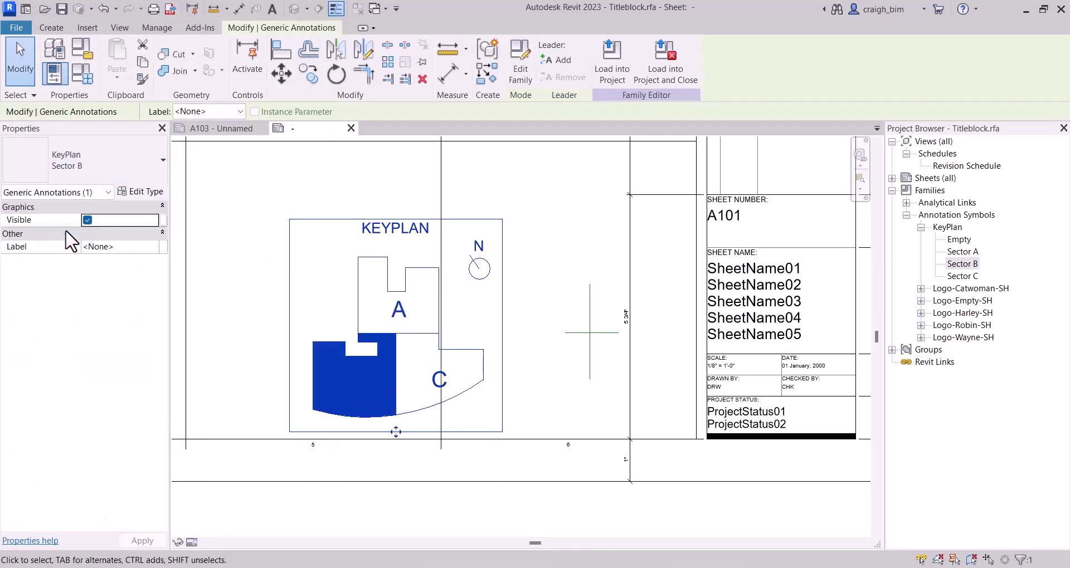
{"action": "left_click", "coordinate": [490, 518]}
{"action": "middle_click_drag", "start_coordinate": [489, 518], "coordinate": [593, 508]}
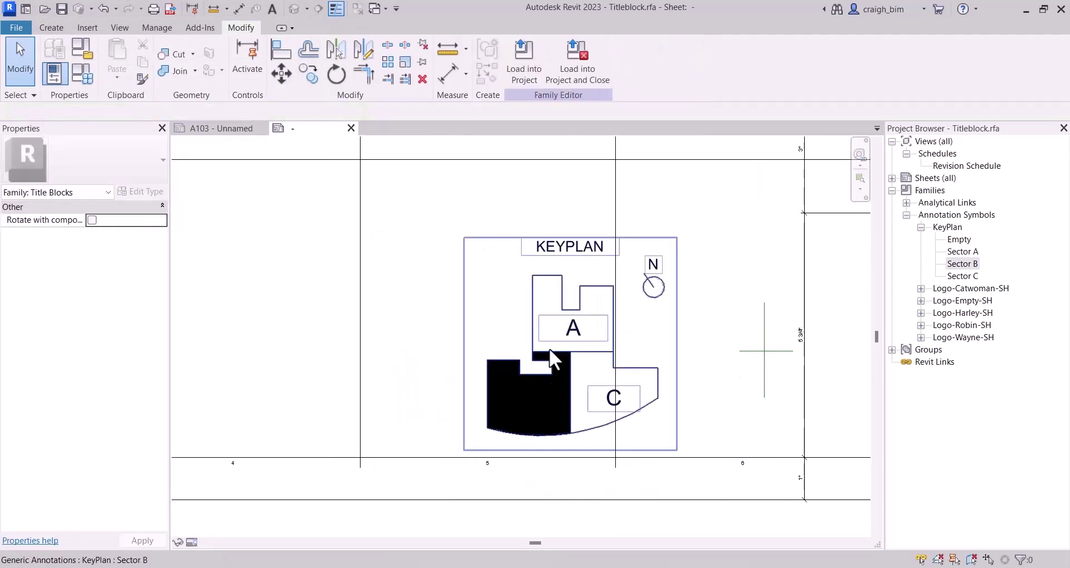
Copy the keyplan twice to its left using Copy with Multiple
{"action": "left_click", "coordinate": [549, 349]}
{"action": "left_click", "coordinate": [309, 72]}
{"action": "left_click", "coordinate": [502, 187]}
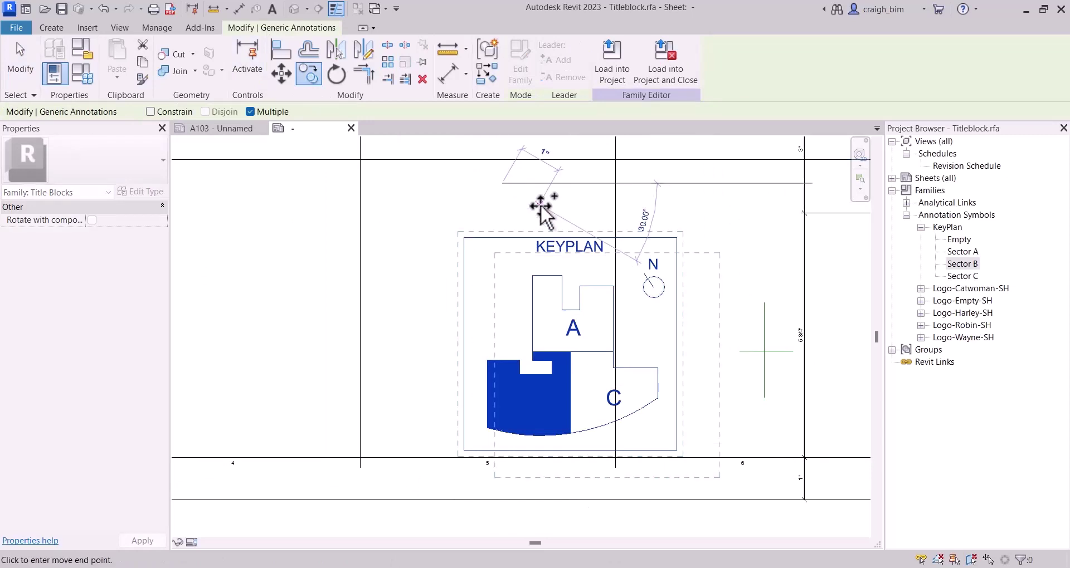
{"action": "scroll", "coordinate": [539, 200], "scroll_direction": "down", "scroll_amount": 2}
{"action": "left_click", "coordinate": [312, 191]}
{"action": "middle_click_drag", "start_coordinate": [312, 191], "coordinate": [462, 211]}
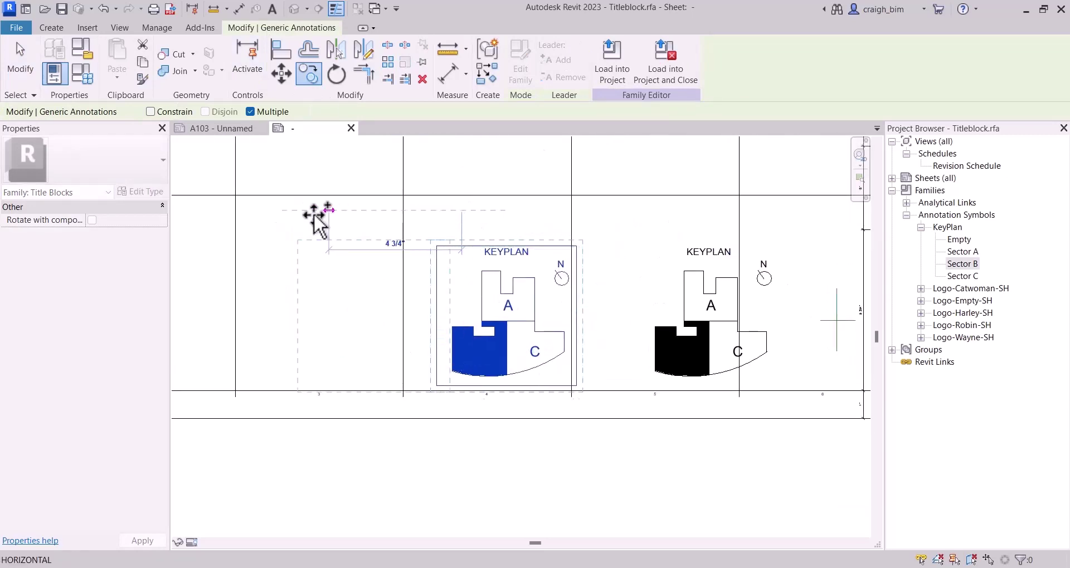
{"action": "left_click", "coordinate": [288, 213]}
{"action": "key", "text": "Escape"}
{"action": "key", "text": "Escape"}
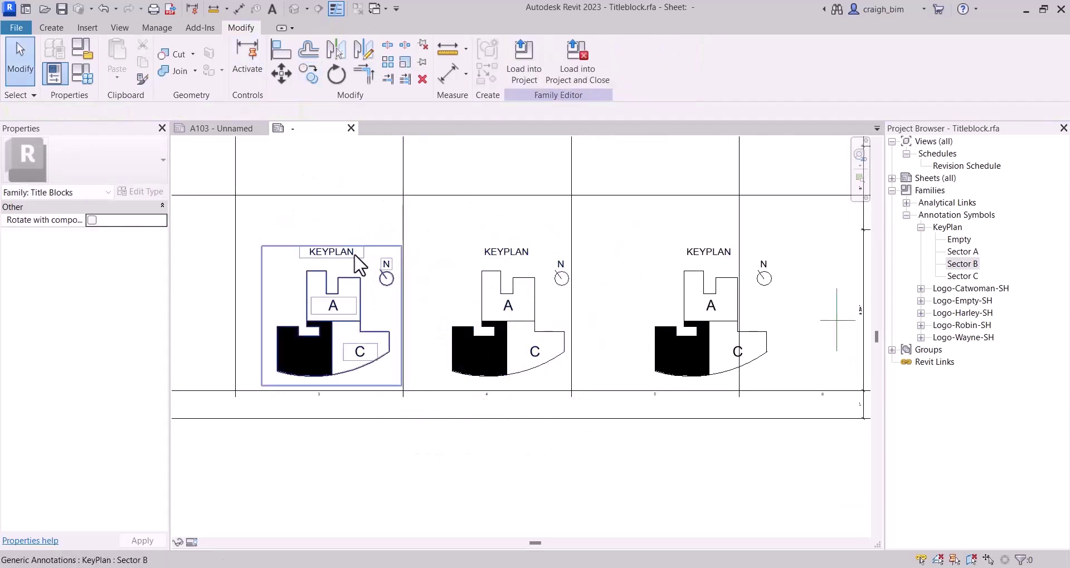
{"action": "middle_click_drag", "start_coordinate": [613, 365], "coordinate": [531, 367]}
Set the Sector C type to show the Sector C fill and the A and B labels
{"action": "double_click", "coordinate": [962, 276]}
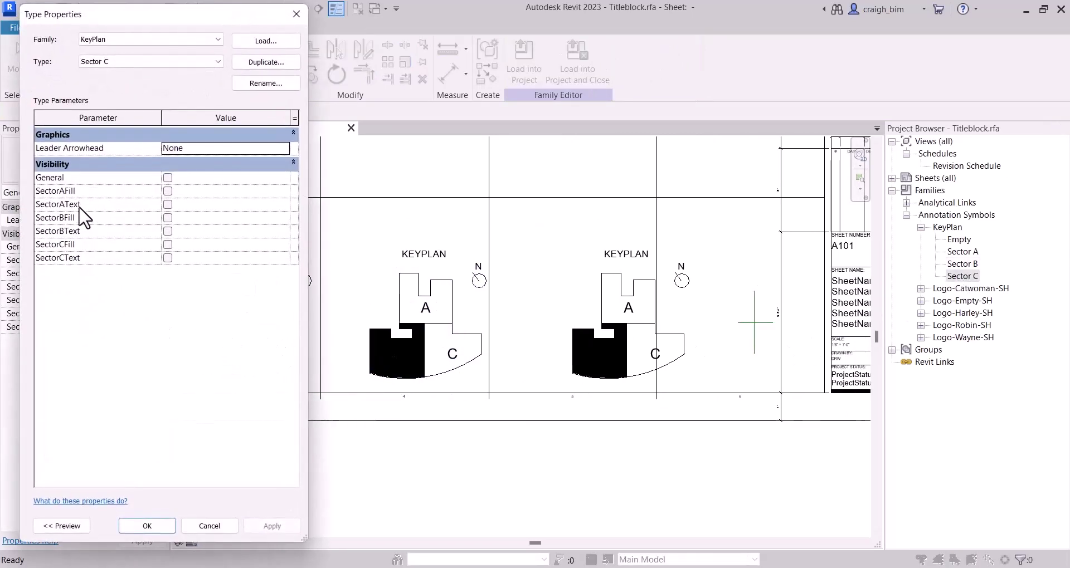
{"action": "left_click", "coordinate": [167, 246]}
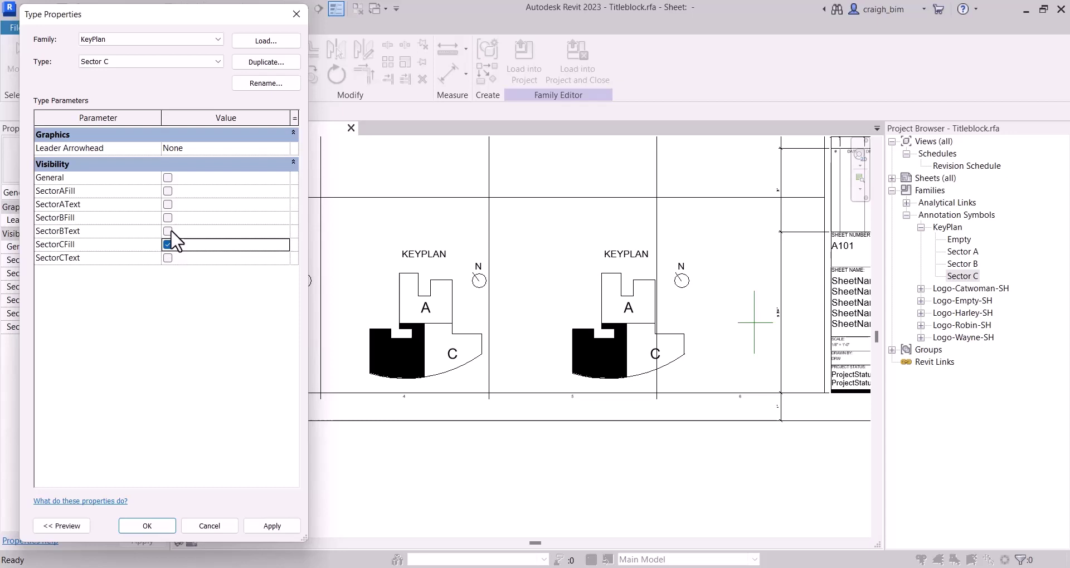
{"action": "left_click", "coordinate": [168, 232]}
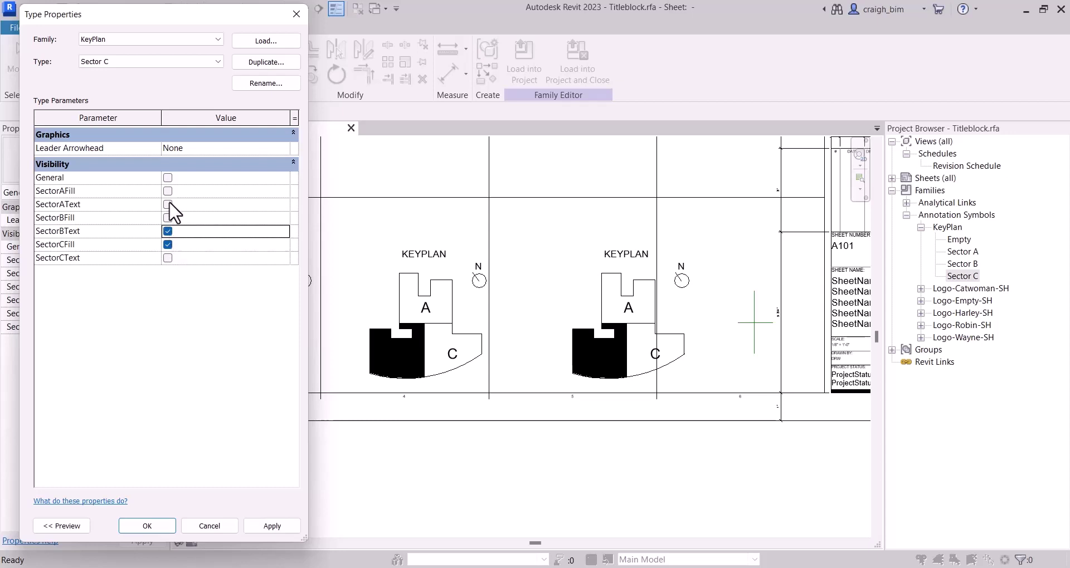
{"action": "left_click", "coordinate": [168, 205]}
{"action": "left_click", "coordinate": [167, 526]}
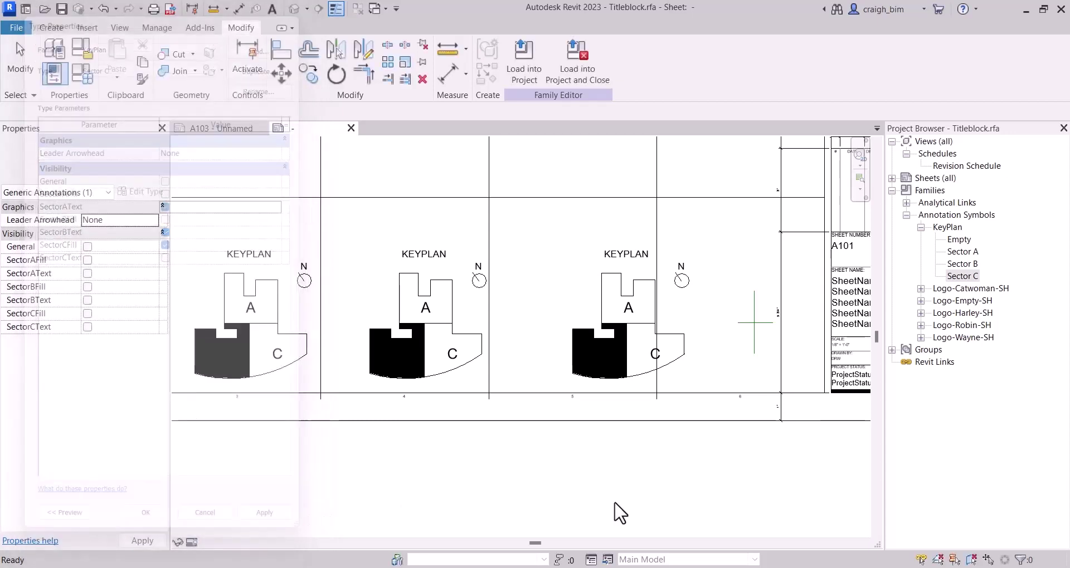
Switch the first sample keyplan to Sector A and the third to Sector C
{"action": "left_click", "coordinate": [663, 462]}
{"action": "left_click", "coordinate": [262, 311]}
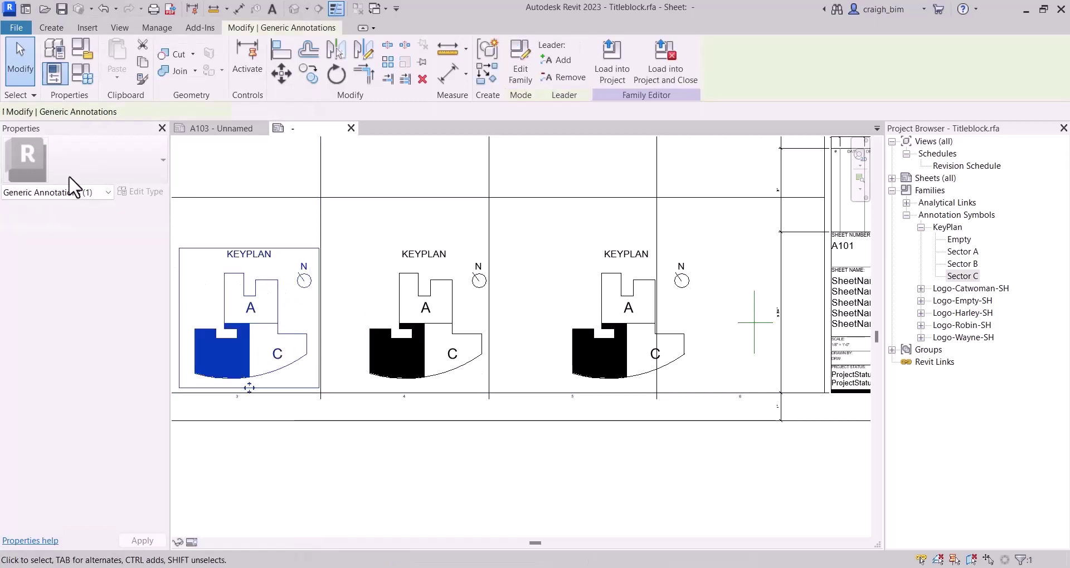
{"action": "left_click", "coordinate": [78, 162]}
{"action": "left_click", "coordinate": [67, 206]}
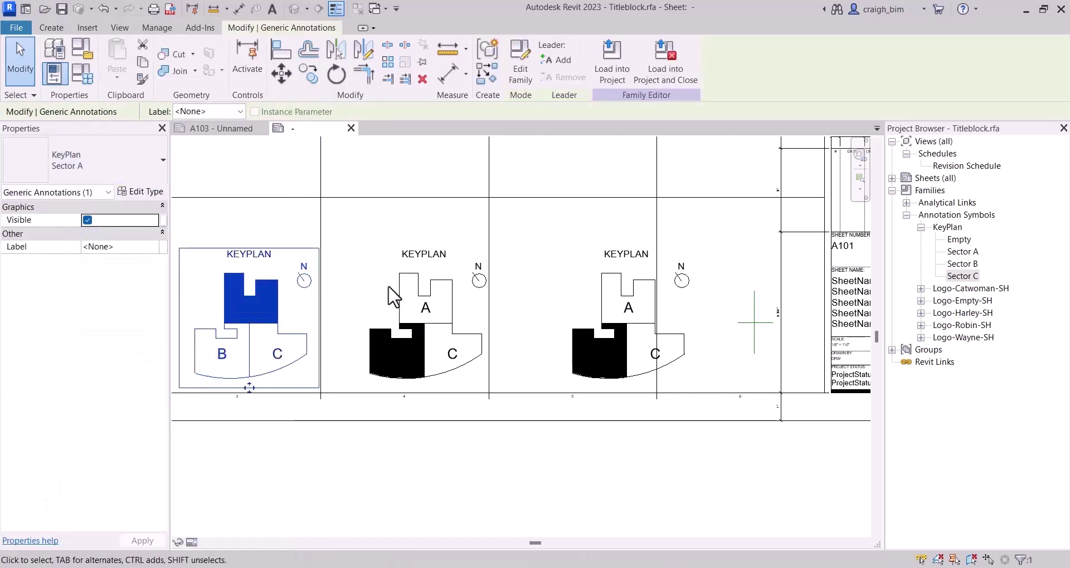
{"action": "left_click", "coordinate": [393, 297]}
{"action": "left_click", "coordinate": [612, 255]}
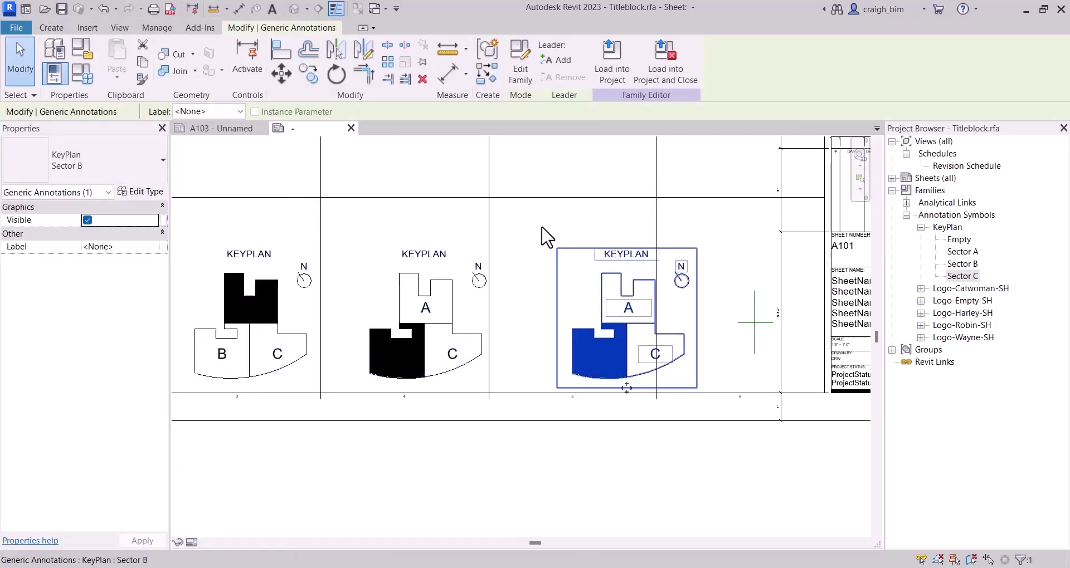
{"action": "left_click", "coordinate": [113, 158]}
{"action": "left_click", "coordinate": [67, 241]}
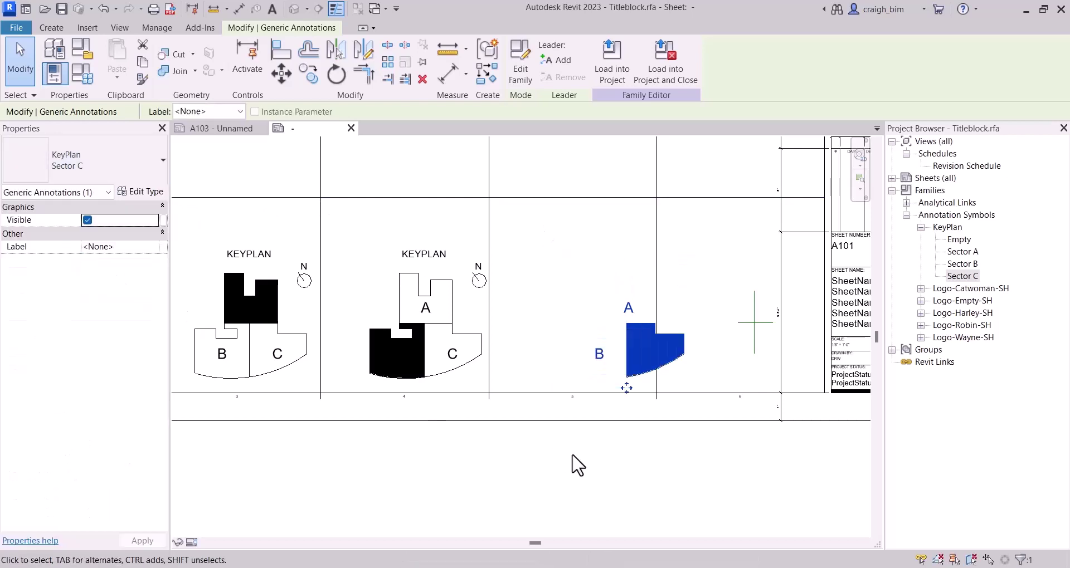
{"action": "left_click", "coordinate": [573, 469]}
{"action": "left_click", "coordinate": [625, 342]}
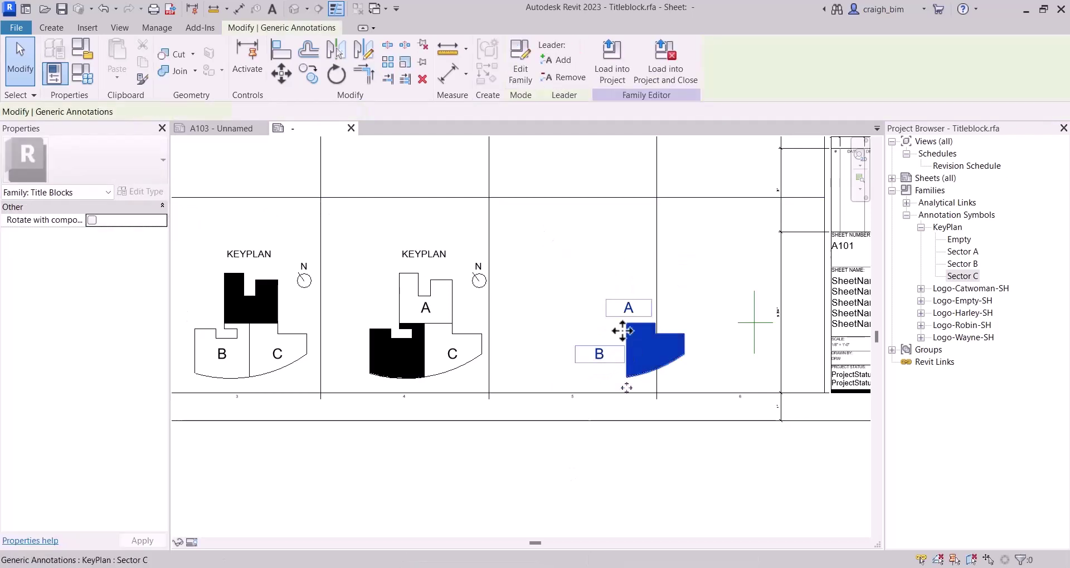
Turn on General visibility in the Sector C type properties
{"action": "double_click", "coordinate": [954, 277]}
{"action": "left_click", "coordinate": [167, 178]}
{"action": "left_click", "coordinate": [167, 178]}
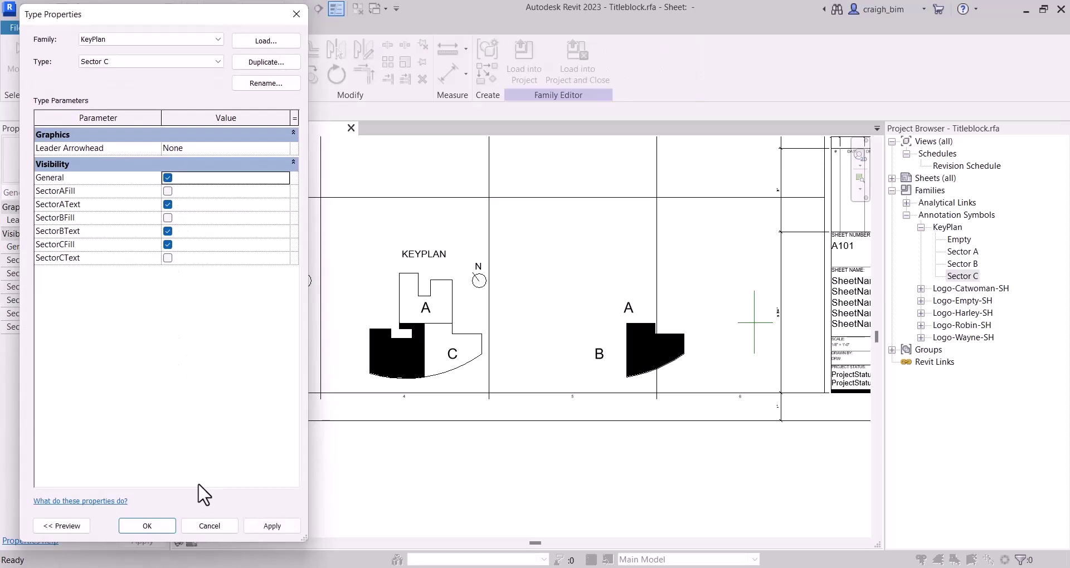
{"action": "left_click", "coordinate": [162, 526]}
Align the Sector C keyplan to the horizontal and vertical reference lines with Align
{"action": "left_click", "coordinate": [574, 471]}
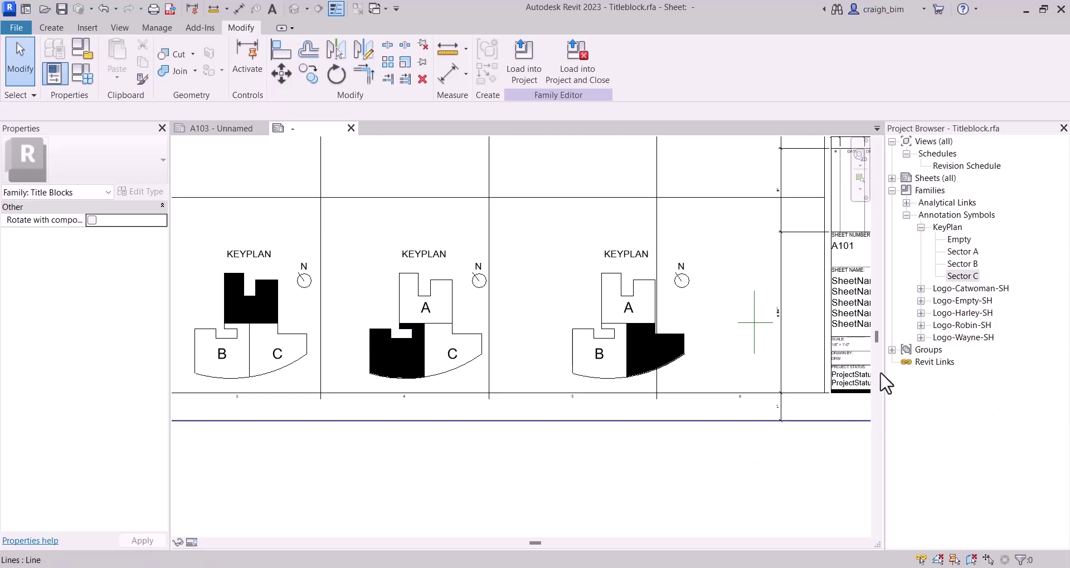
{"action": "key", "text": "l"}
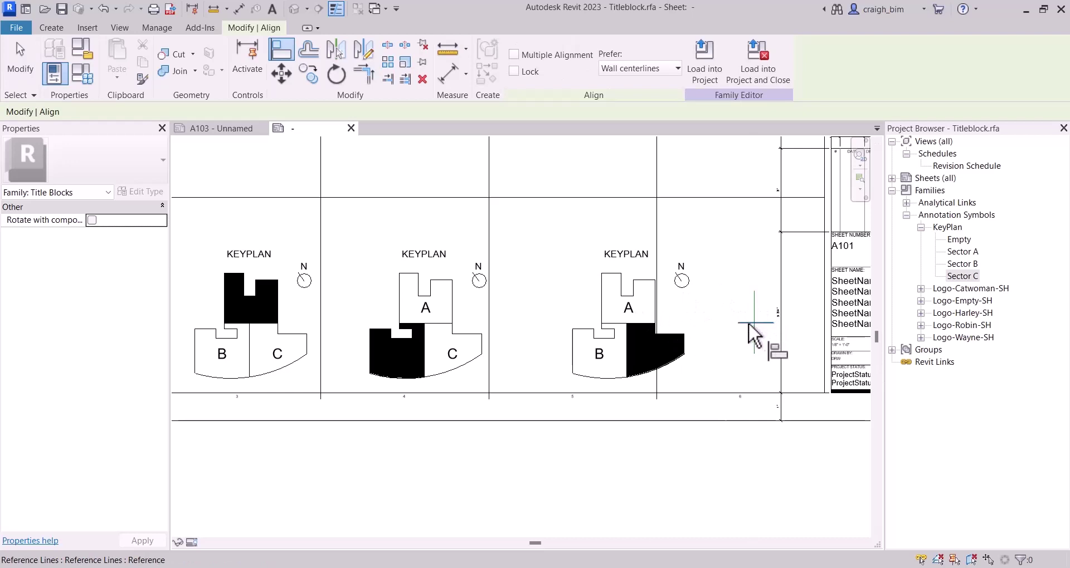
{"action": "left_click", "coordinate": [747, 322]}
{"action": "left_click", "coordinate": [650, 337]}
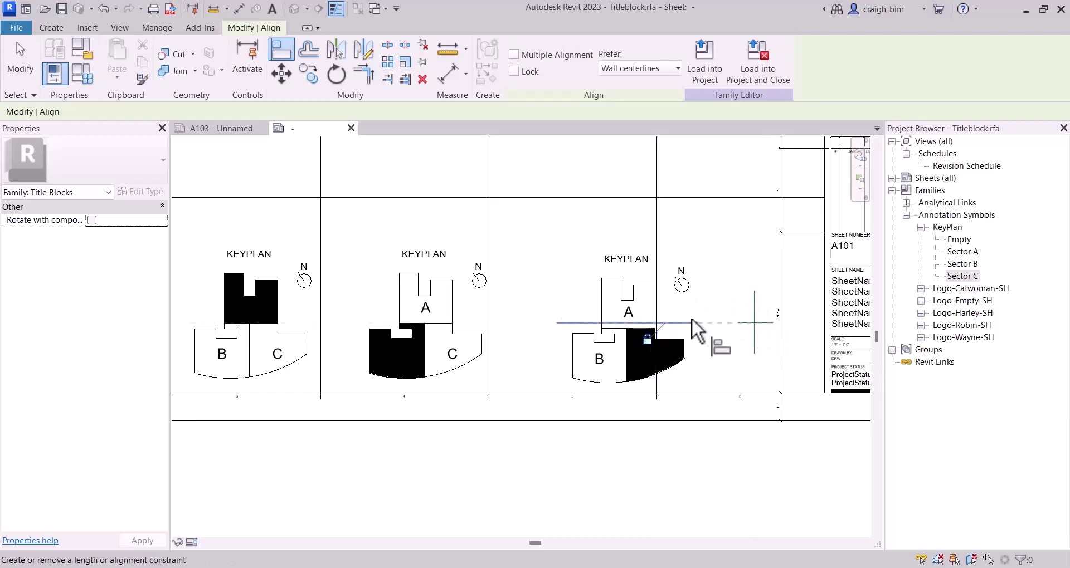
{"action": "left_click", "coordinate": [754, 304]}
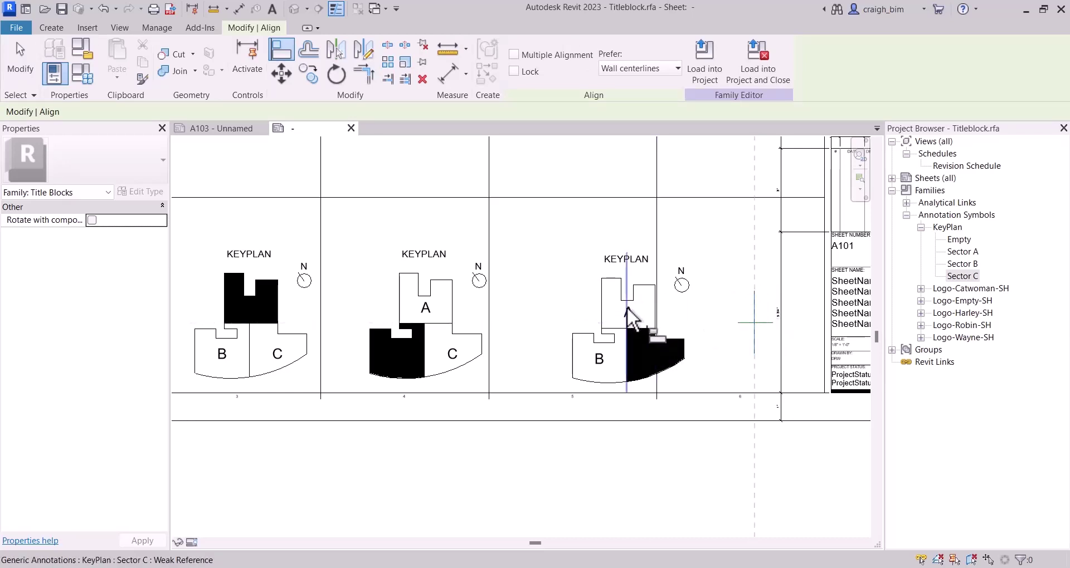
{"action": "left_click", "coordinate": [635, 300]}
{"action": "key", "text": "Escape"}
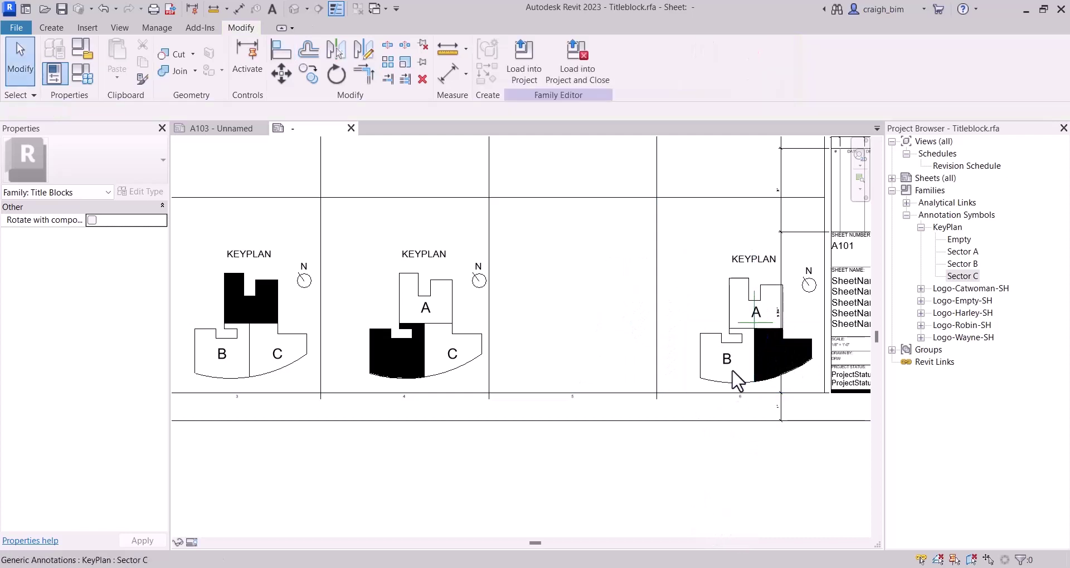
{"action": "left_click", "coordinate": [735, 380]}
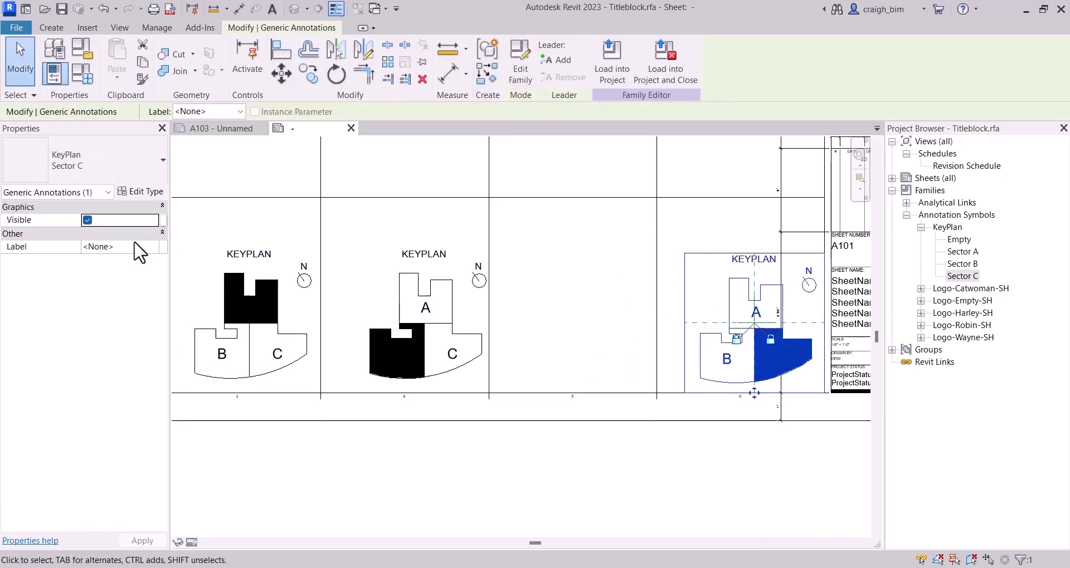
Label the keyplan with a new KeyPlanSector instance parameter grouped under Visibility
{"action": "left_click", "coordinate": [217, 112]}
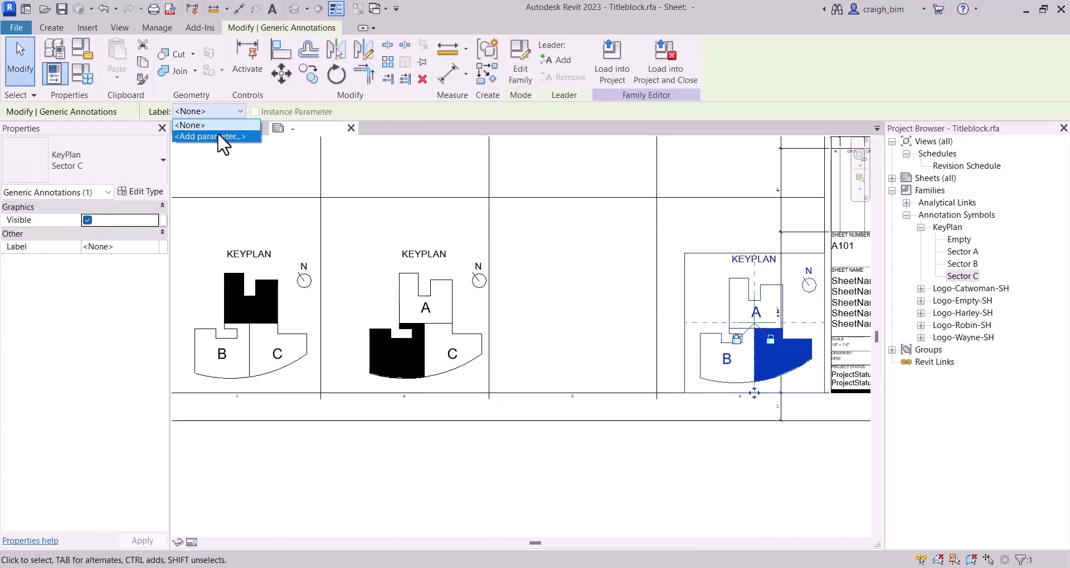
{"action": "left_click", "coordinate": [217, 136]}
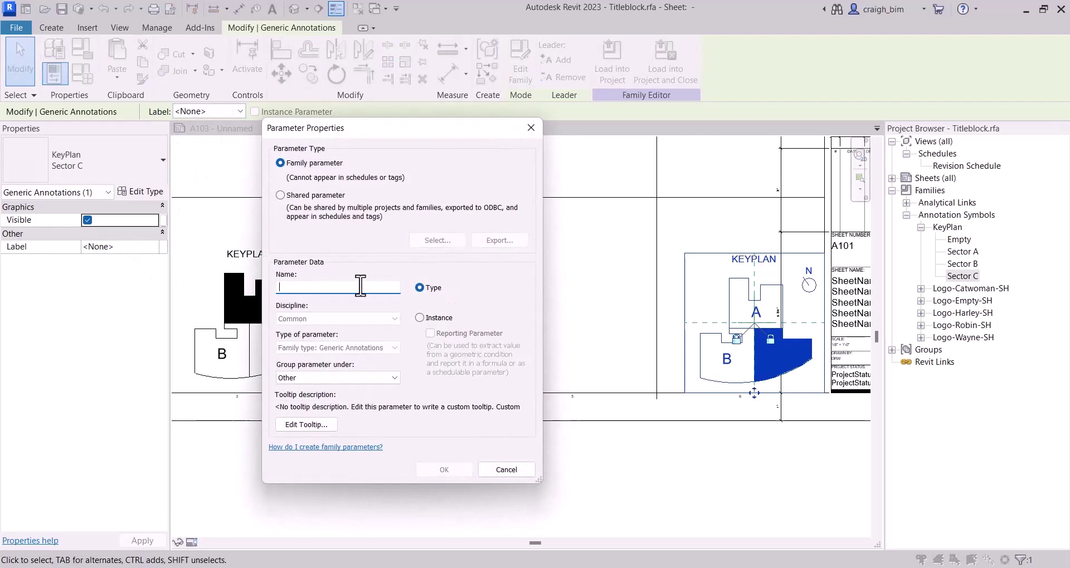
{"action": "type", "text": "KeyPlanSector"}
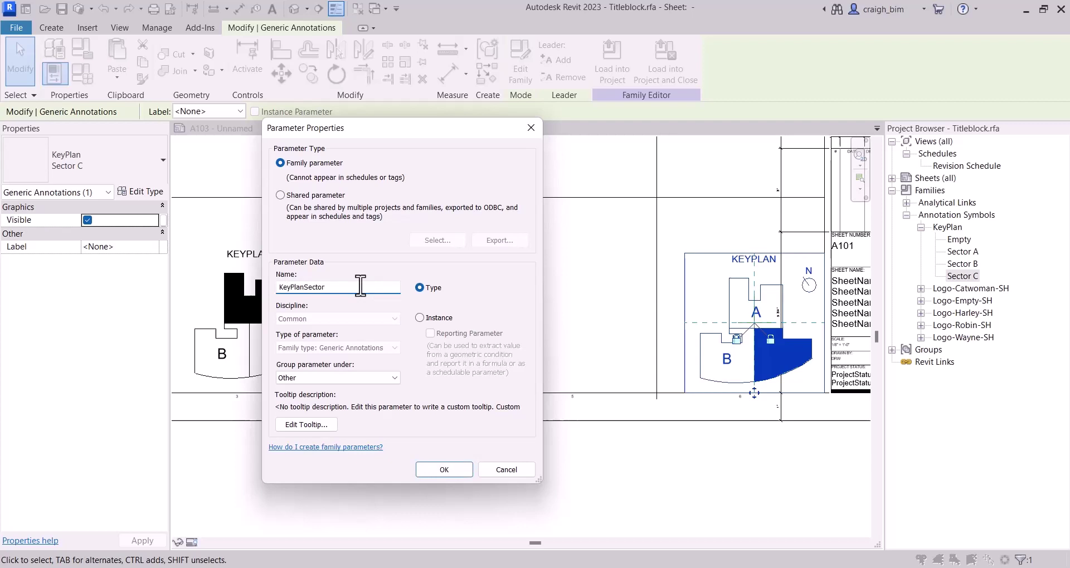
{"action": "left_click", "coordinate": [337, 378]}
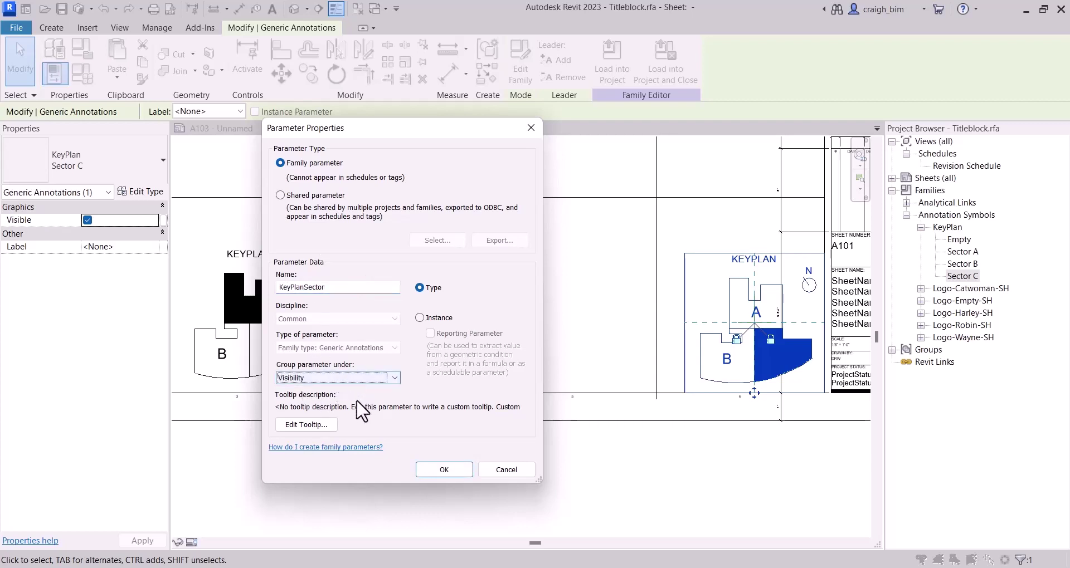
{"action": "left_click", "coordinate": [441, 317]}
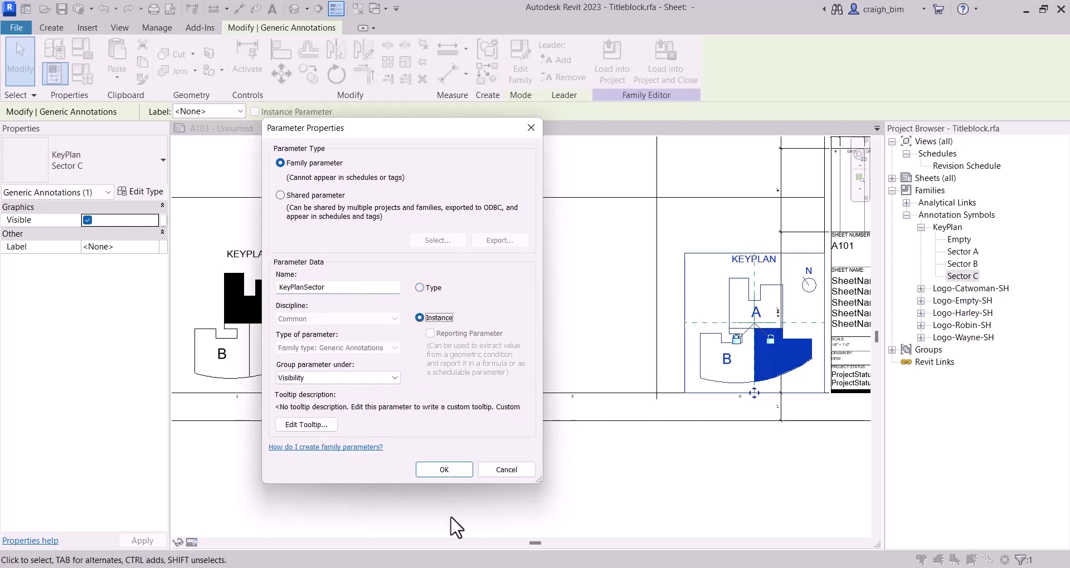
{"action": "left_click", "coordinate": [444, 469]}
{"action": "scroll", "coordinate": [656, 491], "scroll_direction": "down", "scroll_amount": 5}
{"action": "left_click", "coordinate": [656, 491]}
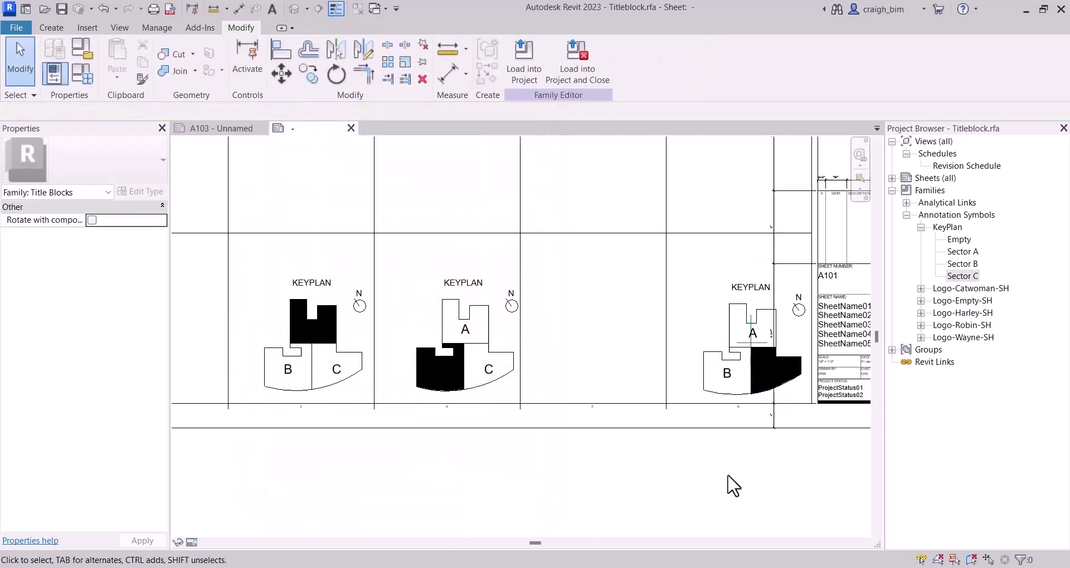
{"action": "left_click", "coordinate": [521, 410]}
Delete the middle and left sample keyplan copies
{"action": "key", "text": "Delete"}
{"action": "left_click", "coordinate": [440, 355]}
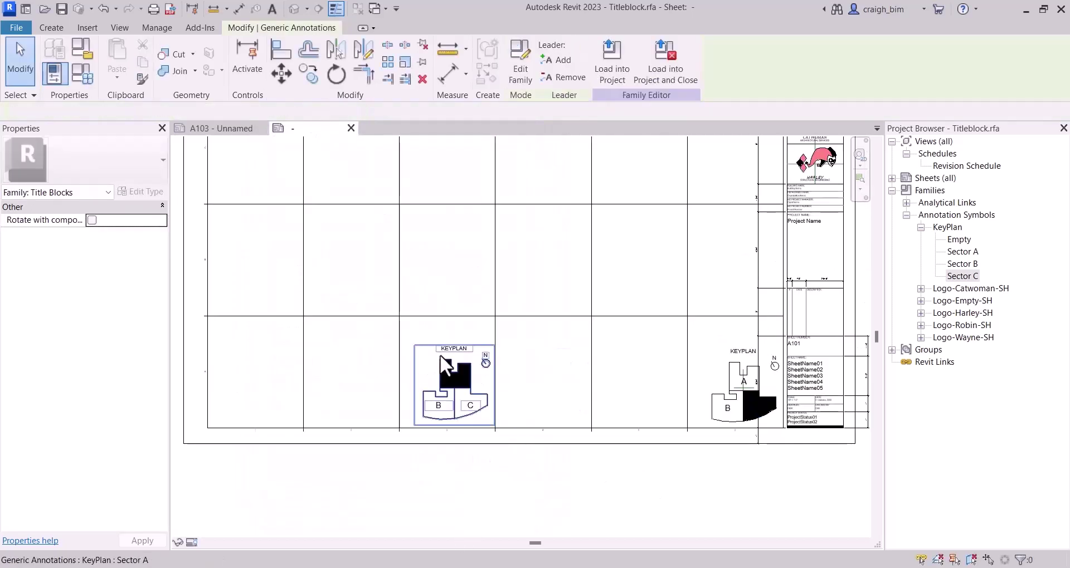
{"action": "key", "text": "Delete"}
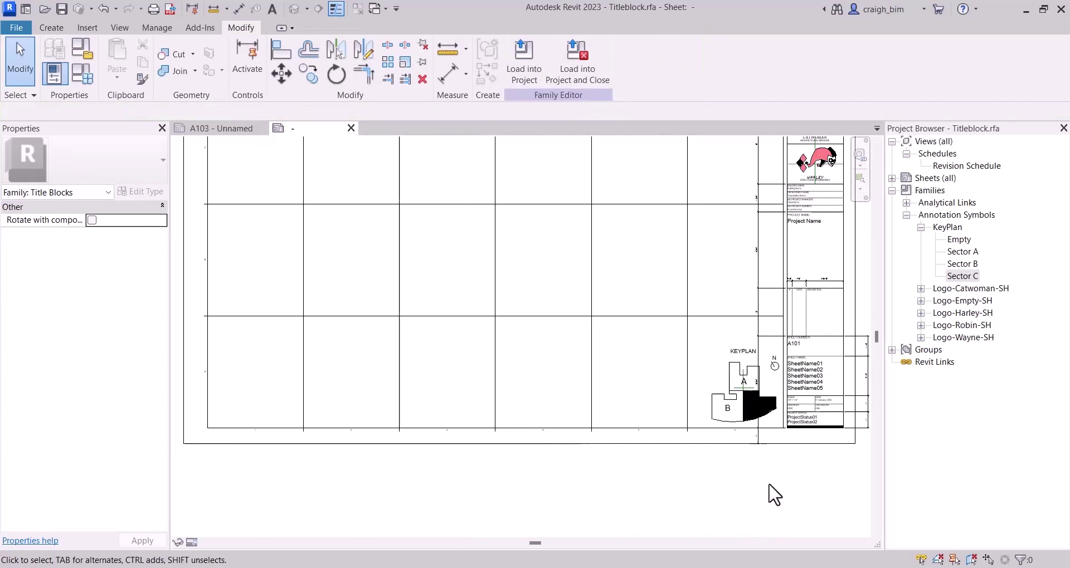
Rename the KeyPlan family to KeyPlan-SH in the Project Browser
{"action": "double_click", "coordinate": [950, 229]}
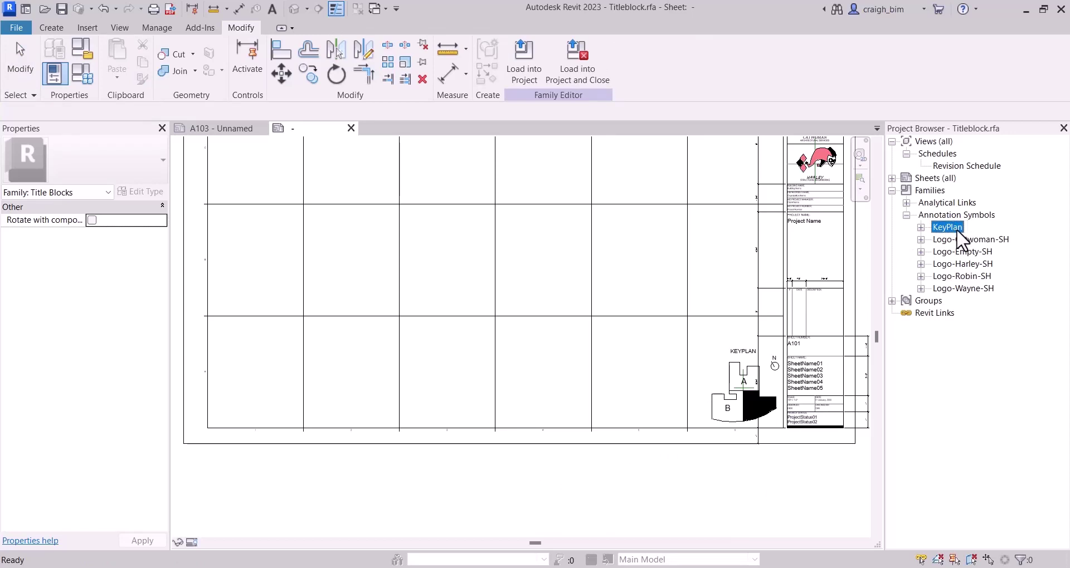
{"action": "left_click", "coordinate": [956, 229]}
{"action": "key", "text": "Return"}
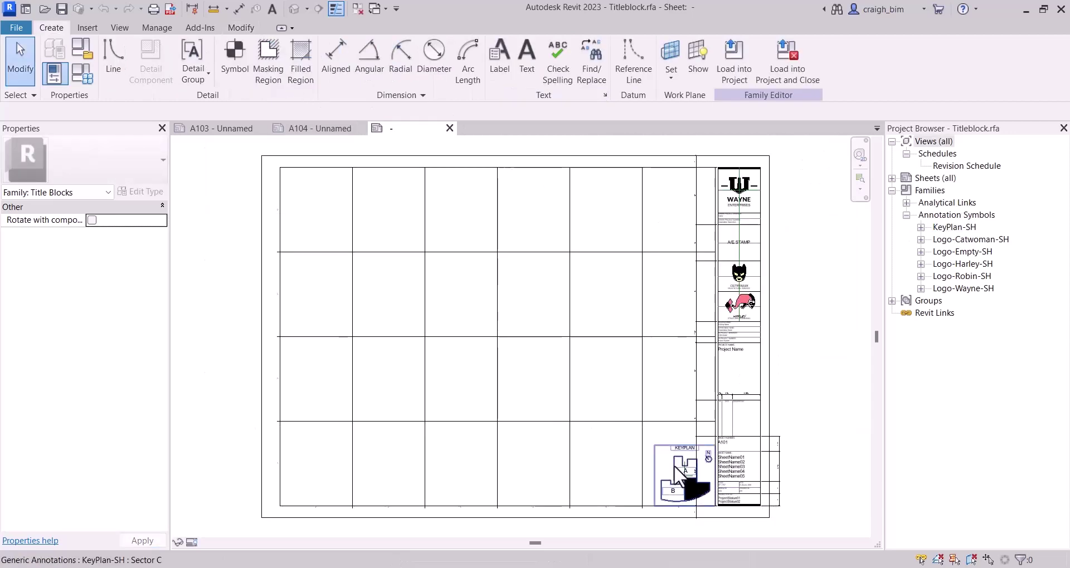
Default the title block's KeyPlanSector to KeyPlan-SH : Empty, then load it into KeyPlan Project, overwriting the existing family
{"action": "left_click", "coordinate": [82, 73]}
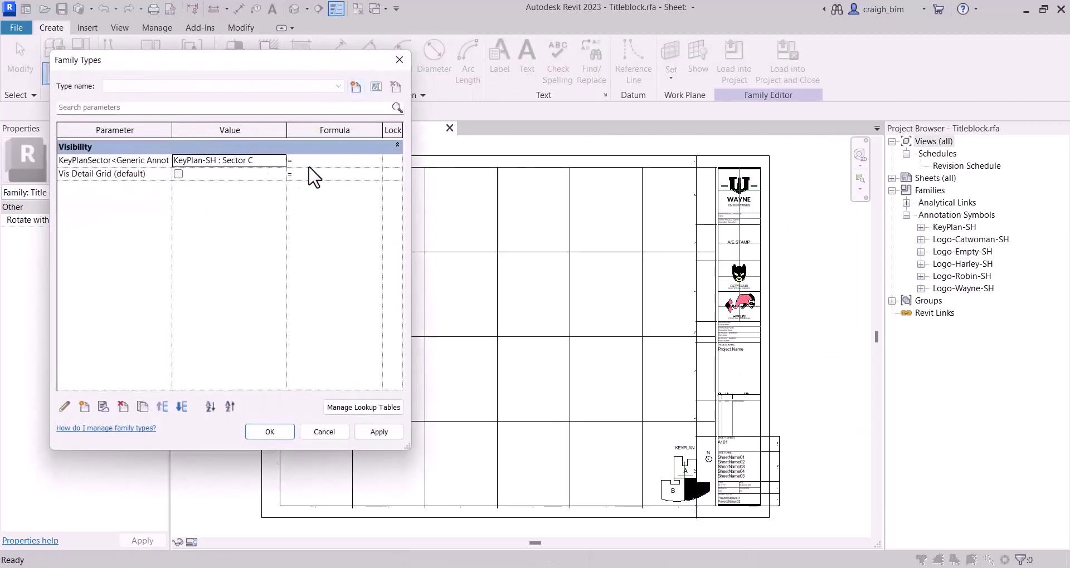
{"action": "left_click", "coordinate": [283, 166]}
{"action": "scroll", "coordinate": [245, 190], "scroll_direction": "up", "scroll_amount": 3}
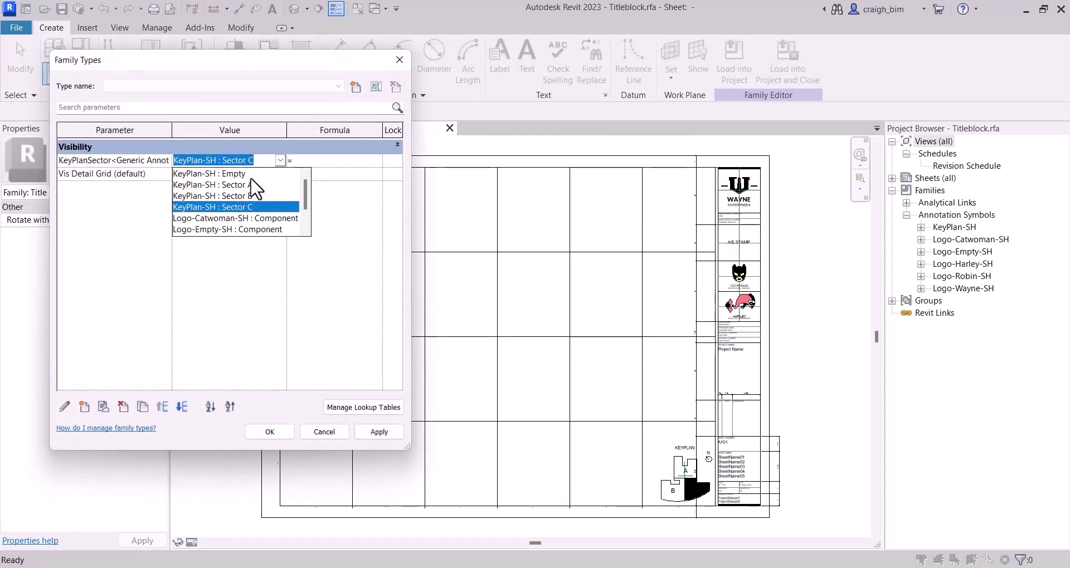
{"action": "left_click", "coordinate": [246, 172]}
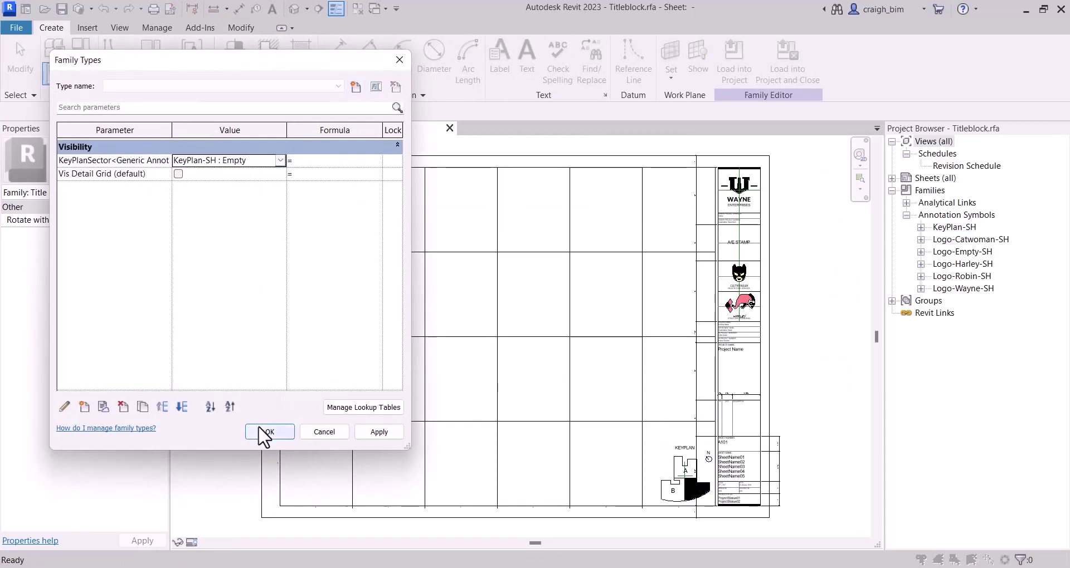
{"action": "left_click", "coordinate": [263, 432]}
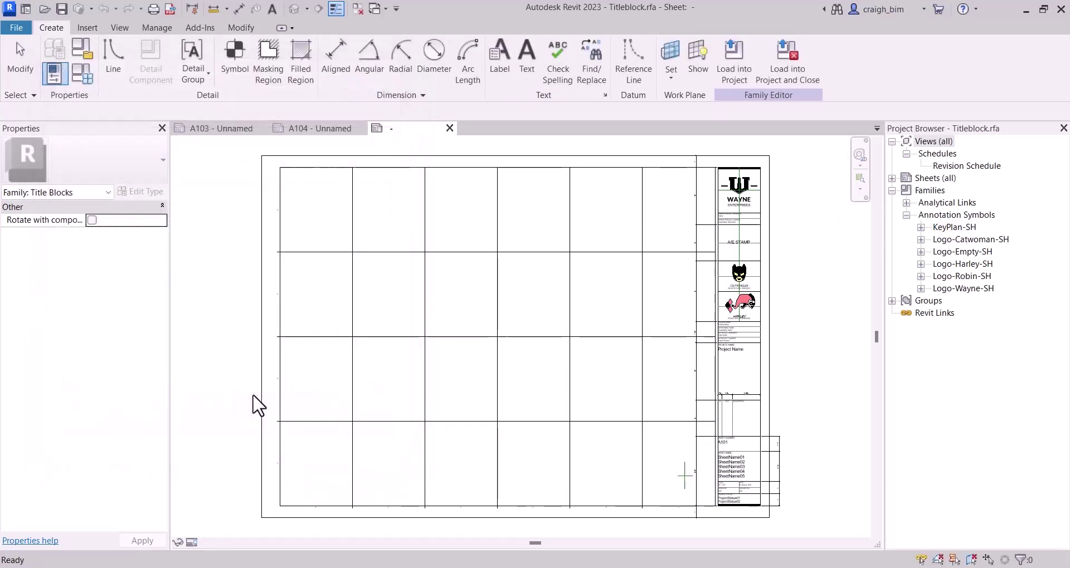
{"action": "left_click", "coordinate": [799, 63]}
{"action": "left_click", "coordinate": [566, 293]}
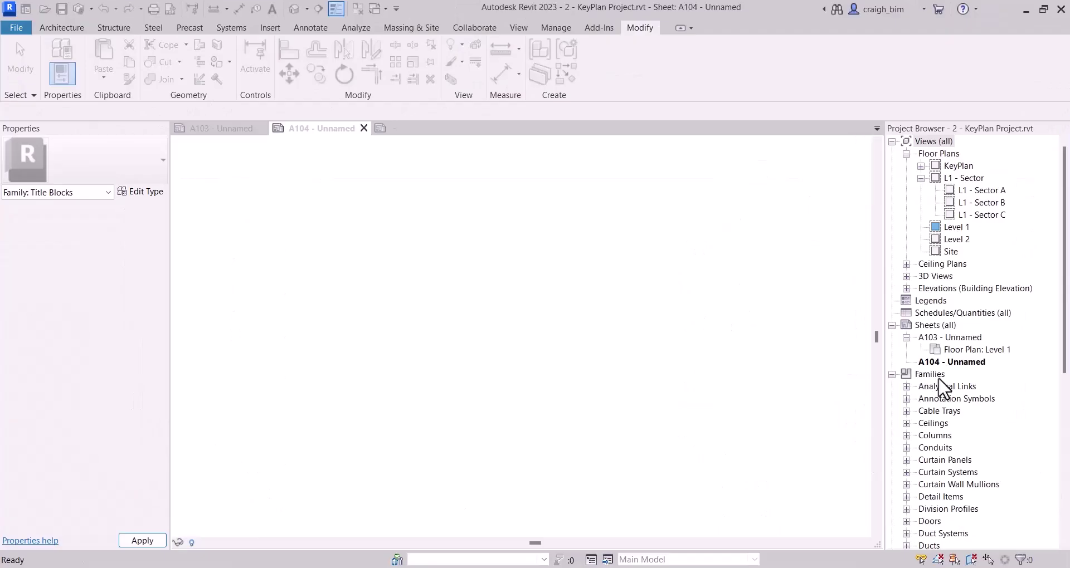
Create two new sheets using the Titleblock title block
{"action": "right_click", "coordinate": [941, 325]}
{"action": "left_click", "coordinate": [944, 333]}
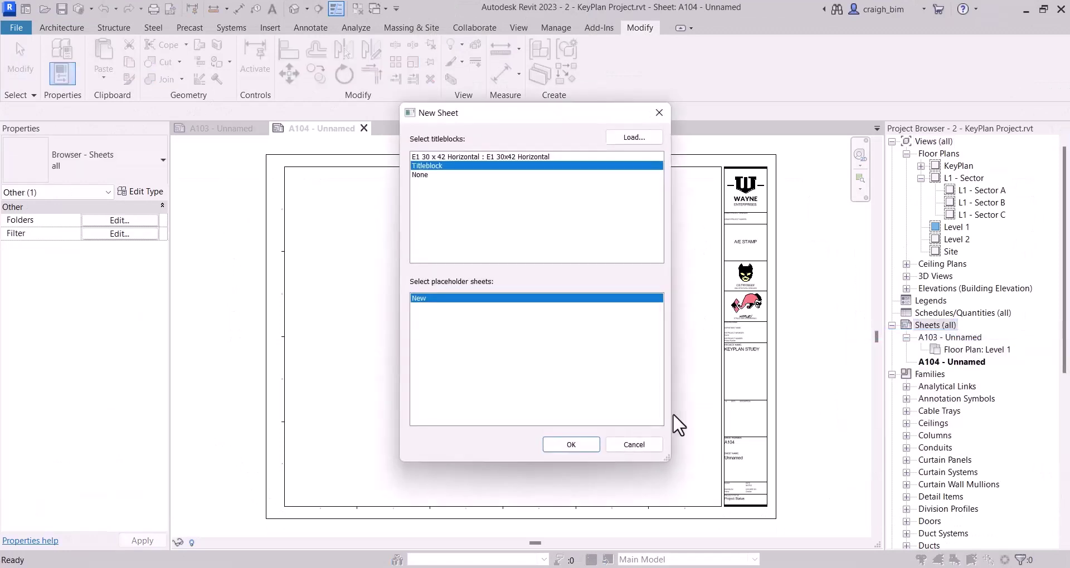
{"action": "left_click", "coordinate": [571, 445]}
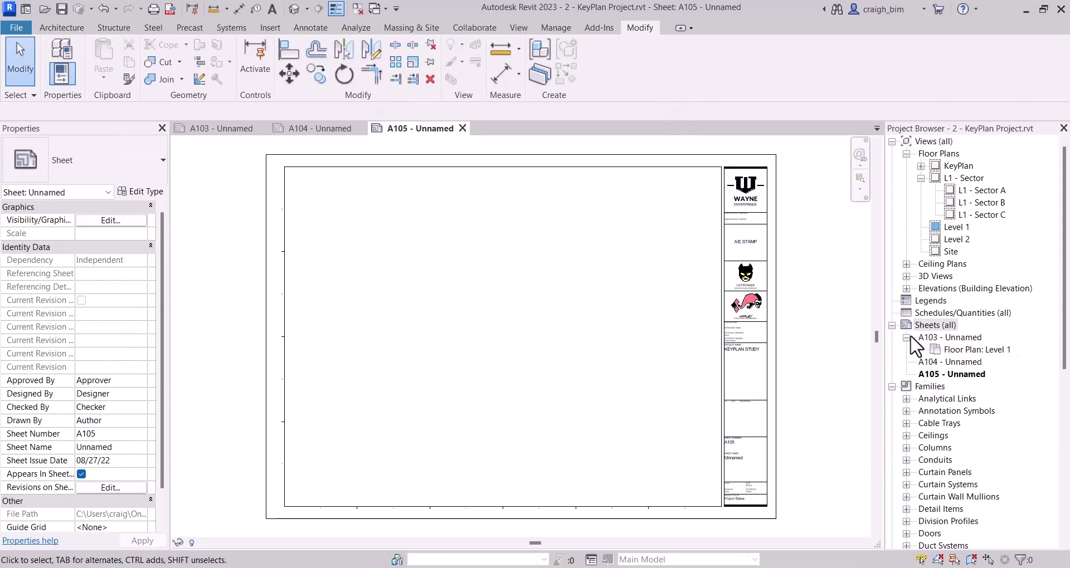
{"action": "left_click", "coordinate": [909, 352]}
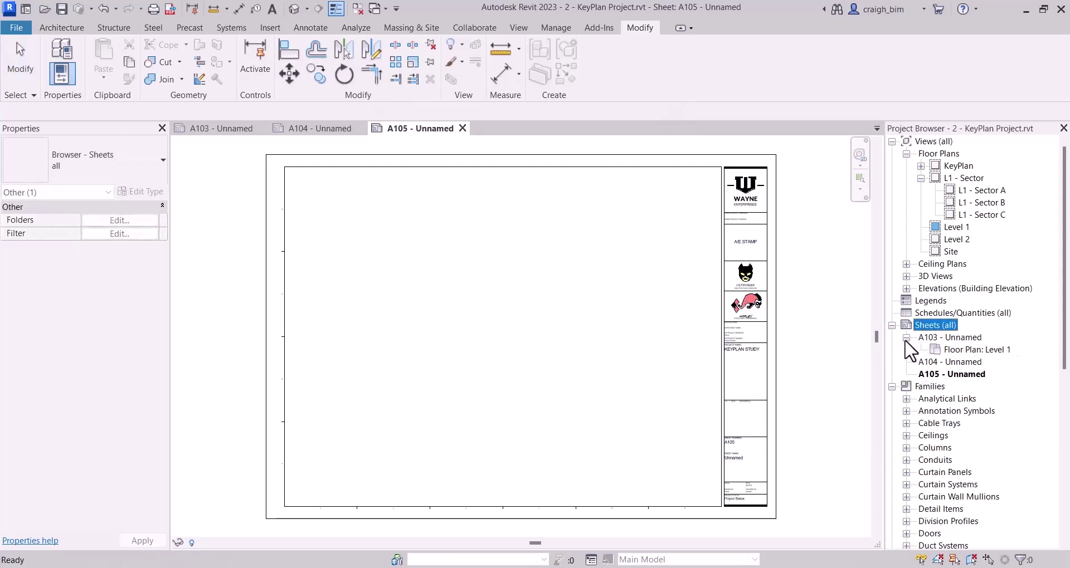
{"action": "right_click", "coordinate": [942, 324]}
{"action": "left_click", "coordinate": [947, 327]}
{"action": "left_click", "coordinate": [626, 440]}
Place the L1 - Sector A plan on sheet A106 and set its KeyPlanSector to Sector A
{"action": "left_click", "coordinate": [959, 362]}
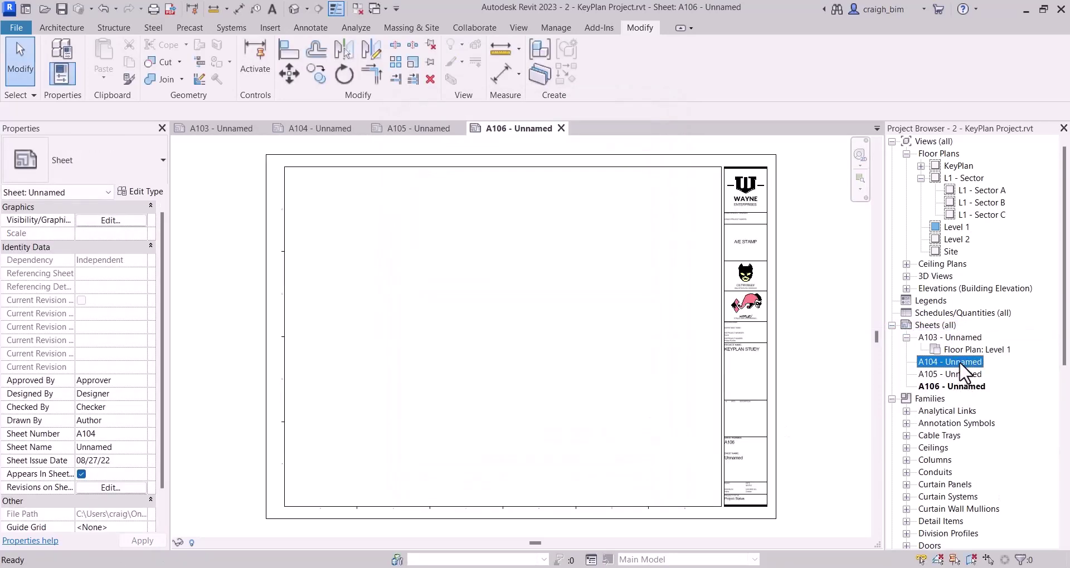
{"action": "left_click", "coordinate": [981, 190]}
{"action": "left_click_drag", "start_coordinate": [982, 190], "coordinate": [501, 329]}
{"action": "left_click", "coordinate": [501, 329]}
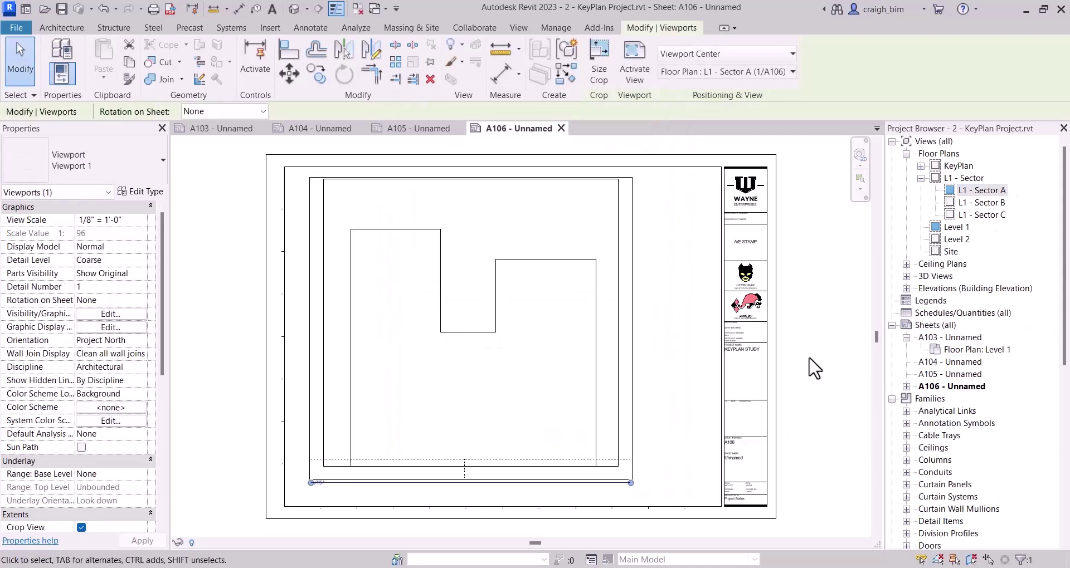
{"action": "left_click", "coordinate": [775, 508]}
{"action": "left_click", "coordinate": [120, 393]}
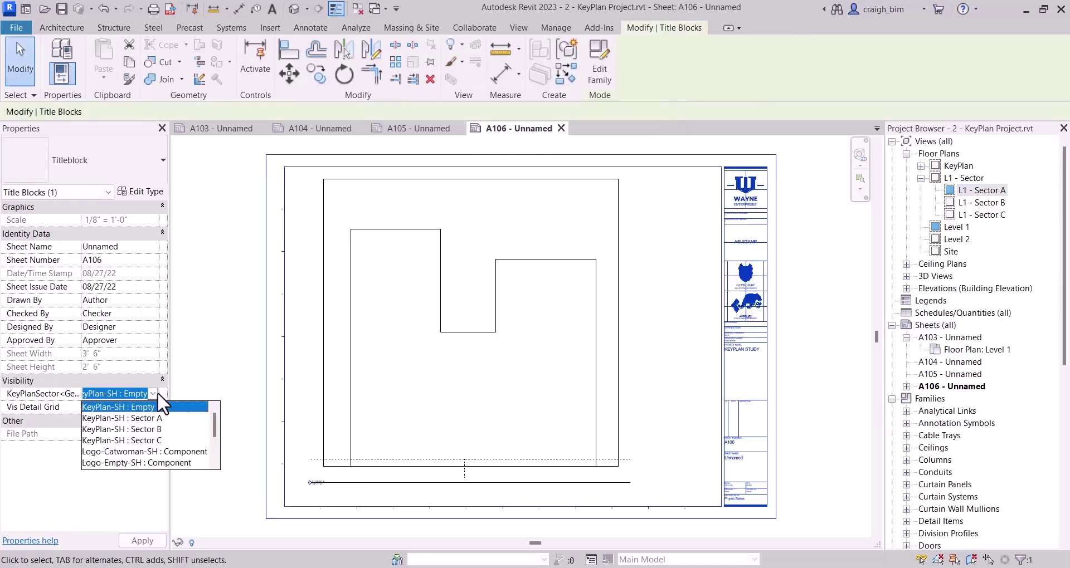
{"action": "left_click", "coordinate": [112, 413]}
{"action": "left_click", "coordinate": [813, 446]}
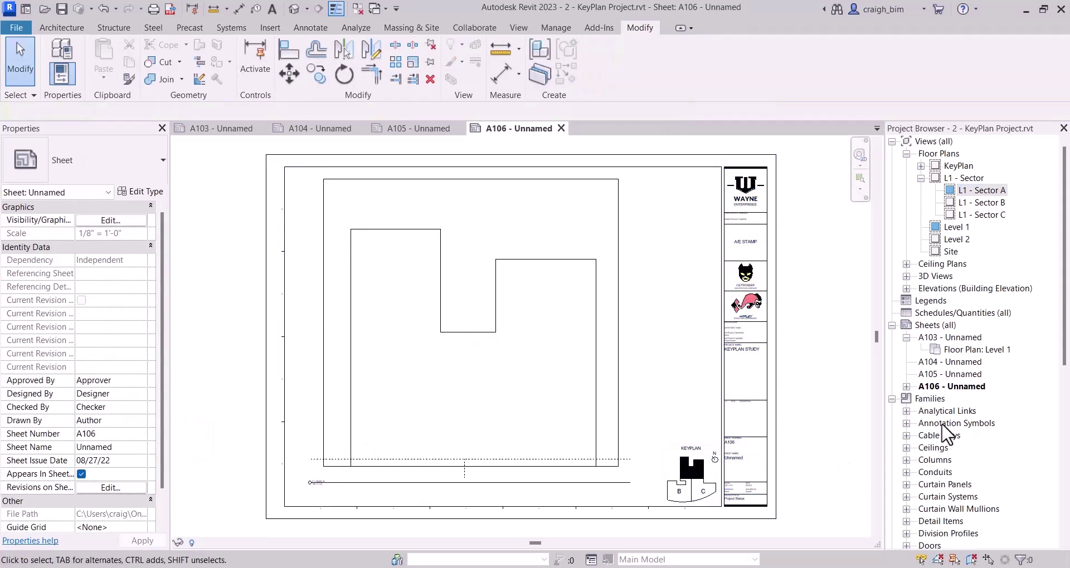
On sheet A104, set KeyPlanSector to Sector B and place the L1 - Sector B plan
{"action": "double_click", "coordinate": [950, 363]}
{"action": "left_click", "coordinate": [705, 169]}
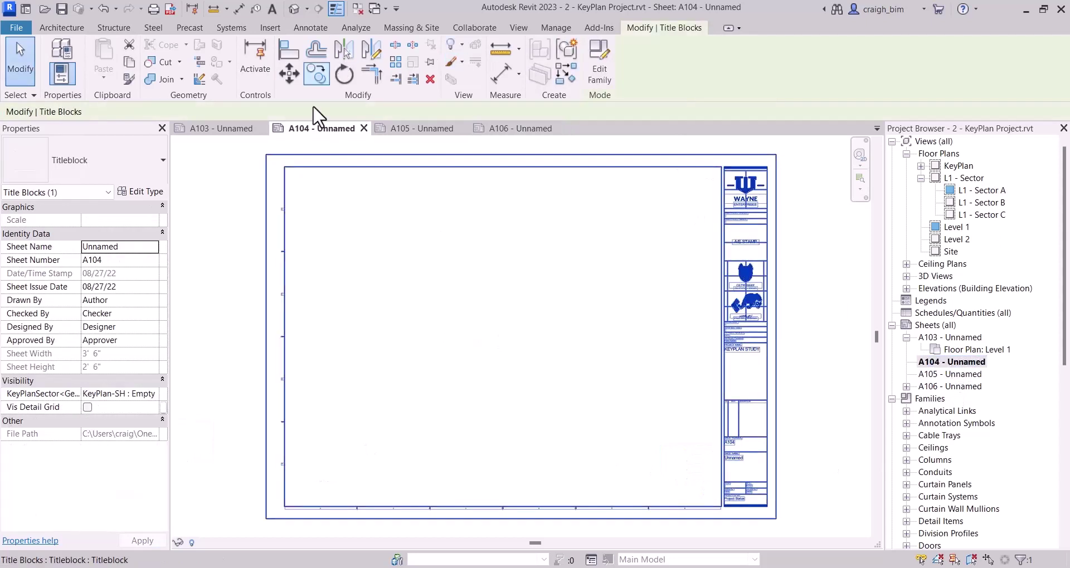
{"action": "left_click", "coordinate": [154, 393]}
{"action": "left_click", "coordinate": [111, 432]}
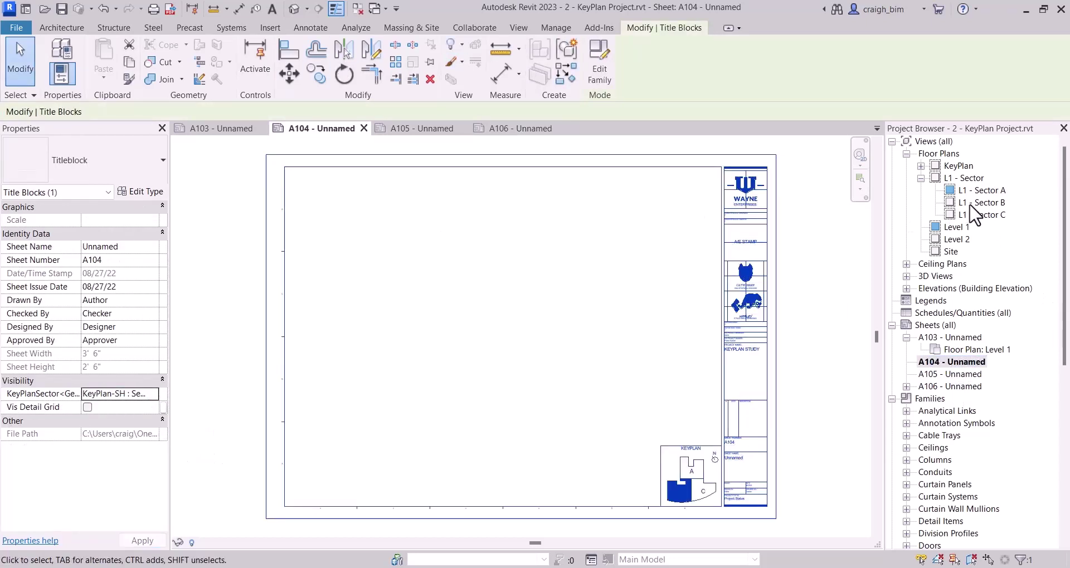
{"action": "left_click_drag", "start_coordinate": [981, 202], "coordinate": [489, 335]}
{"action": "left_click", "coordinate": [856, 406]}
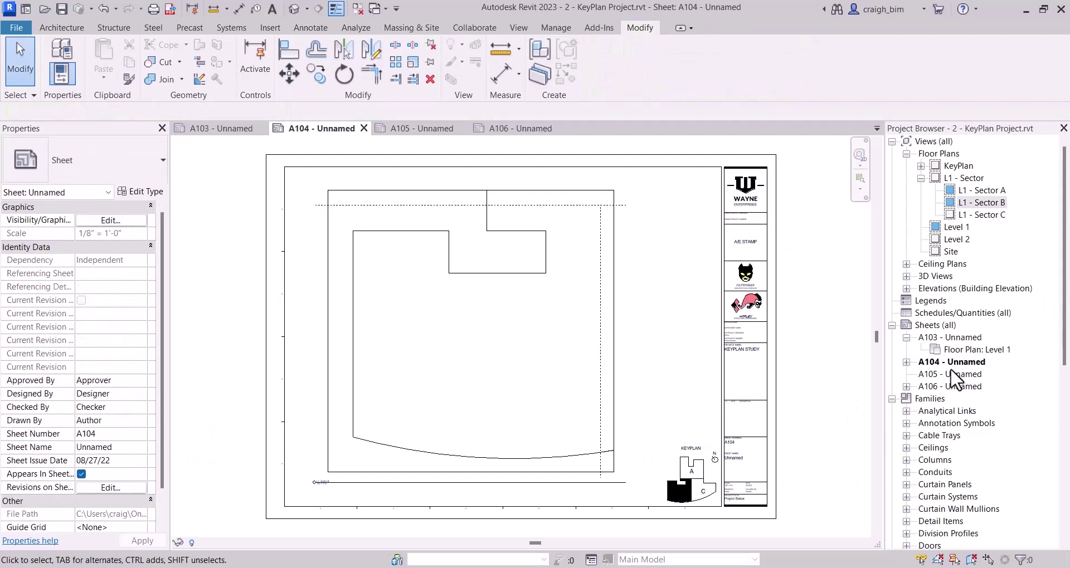
Rename sheet A106 to A-201 LEVEL 1 SECTOR A
{"action": "left_click", "coordinate": [950, 386]}
{"action": "right_click", "coordinate": [950, 386]}
{"action": "left_click", "coordinate": [913, 244]}
{"action": "type", "text": "a"}
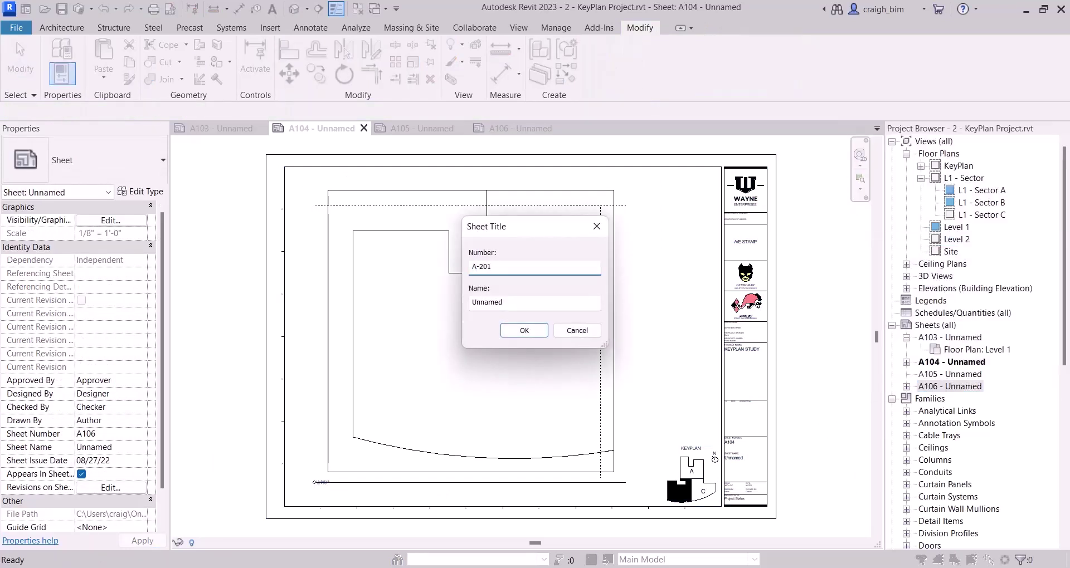
{"action": "key", "text": "Tab"}
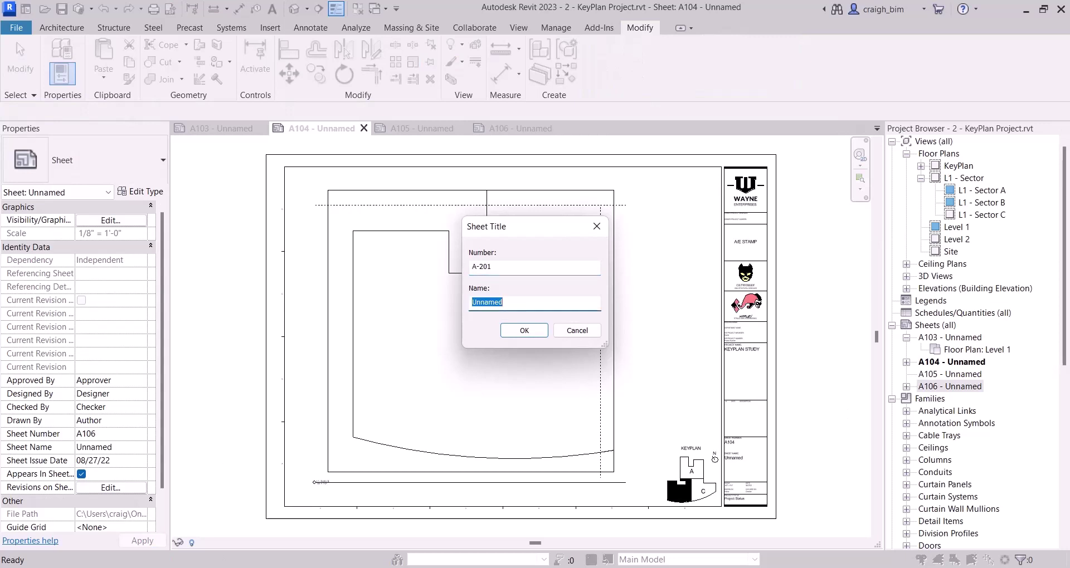
{"action": "type", "text": "LEVEL 1 SECTOR A"}
{"action": "key", "text": "Return"}
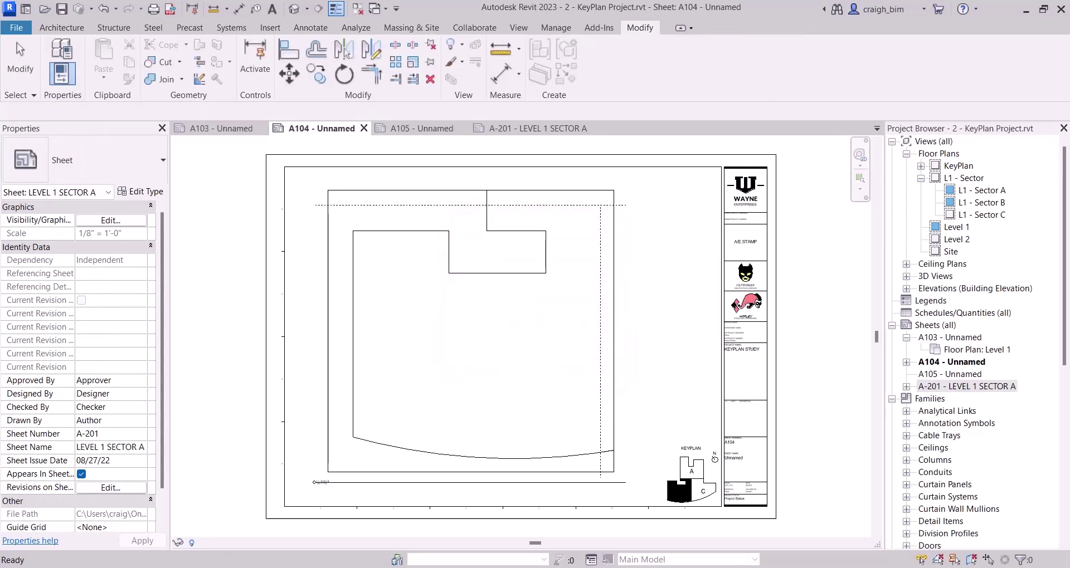
Rename sheet A104 to A-202 LEVEL 1 SECTOR B
{"action": "left_click", "coordinate": [952, 361]}
{"action": "left_click", "coordinate": [960, 387]}
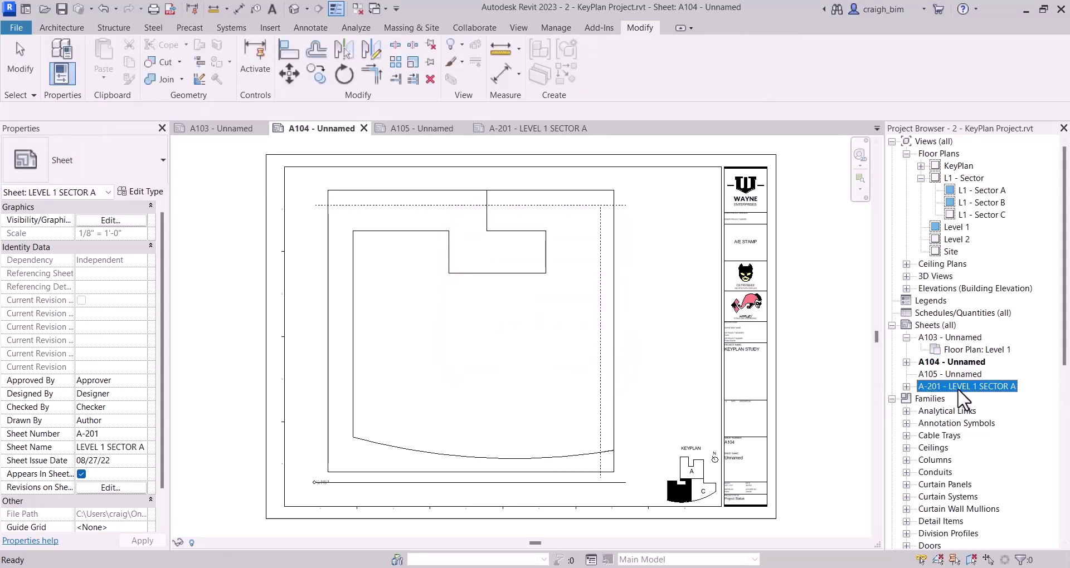
{"action": "double_click", "coordinate": [961, 389]}
{"action": "double_click", "coordinate": [951, 361]}
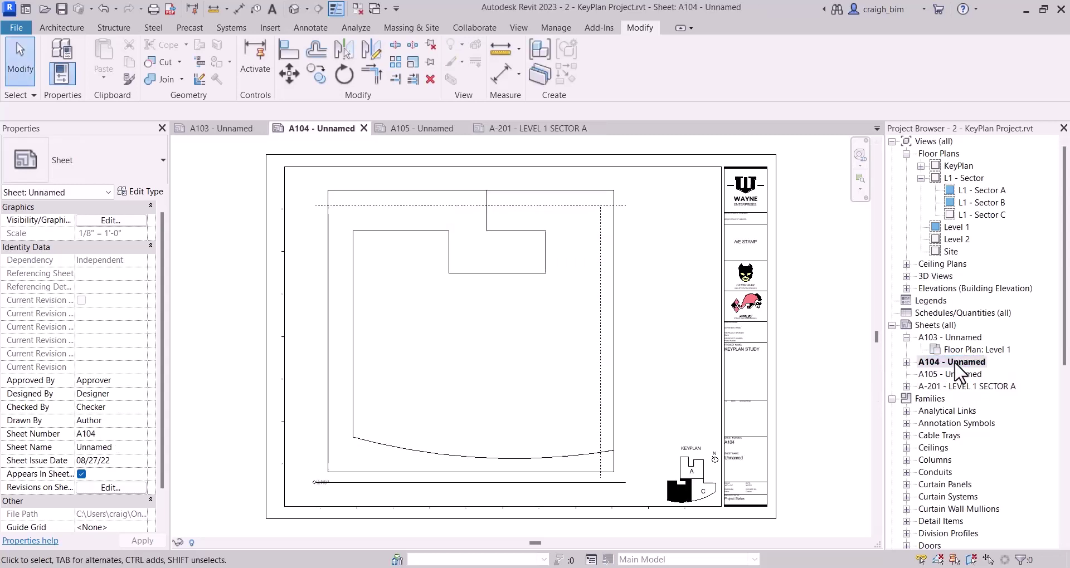
{"action": "key", "text": "F2"}
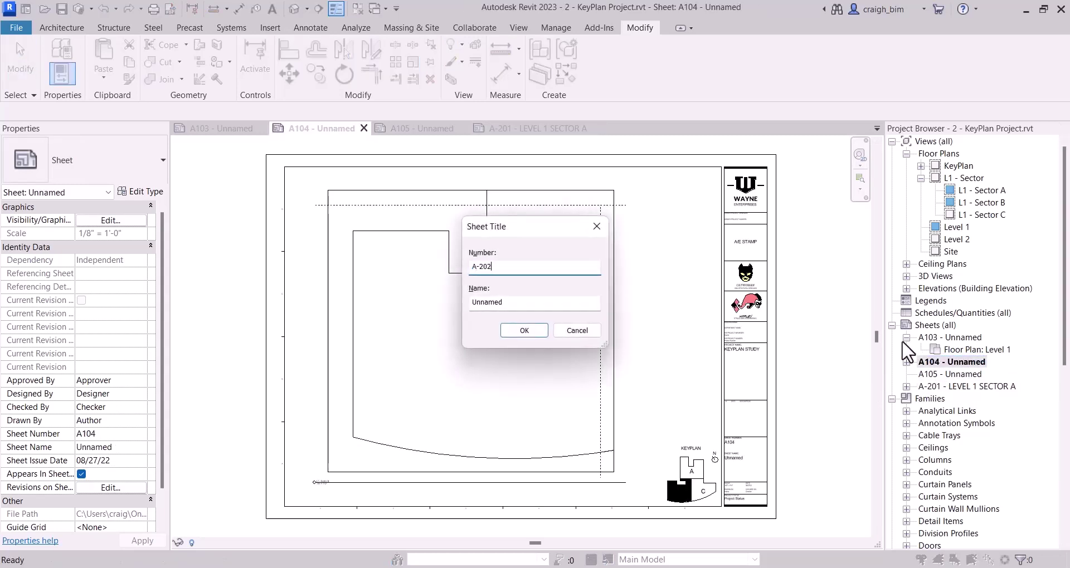
{"action": "key", "text": "Tab"}
{"action": "type", "text": "LEVEL 1 SECTOR B"}
{"action": "key", "text": "Return"}
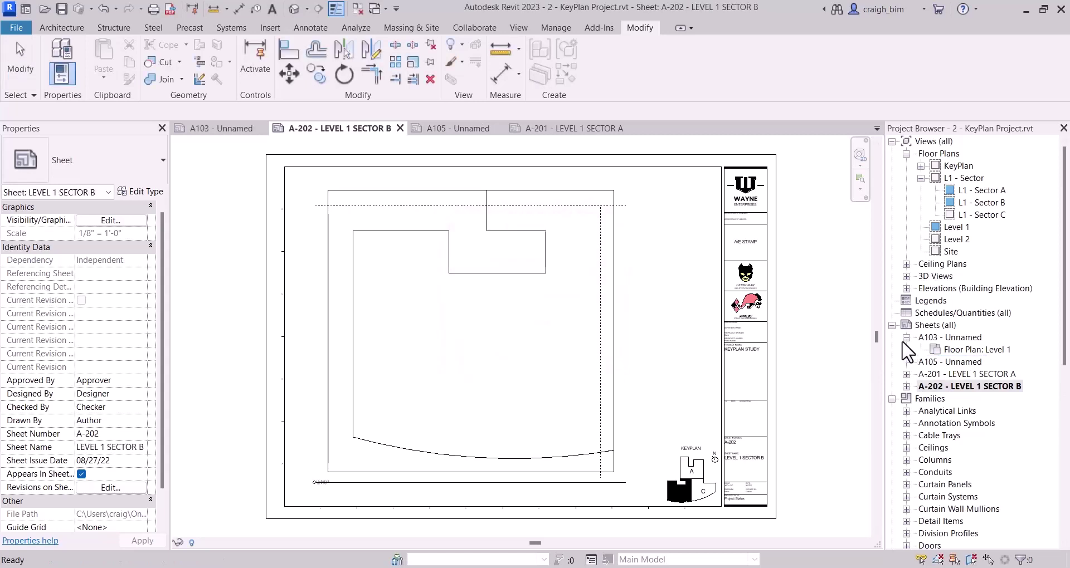
Rename sheet A105 to A-203 LEVEL 1 SECTOR C
{"action": "left_click", "coordinate": [952, 362]}
{"action": "key", "text": "F2"}
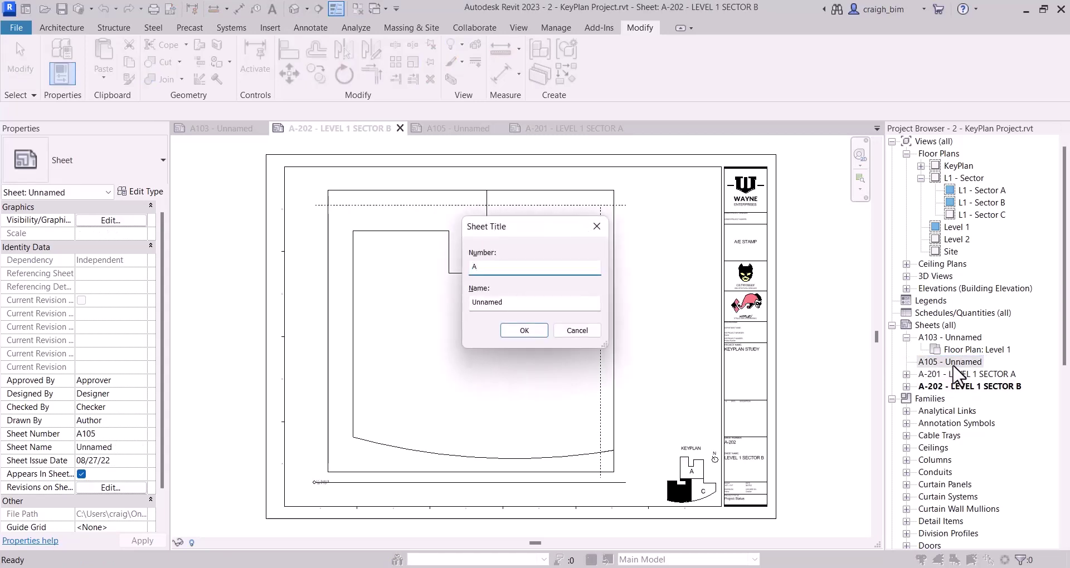
{"action": "key", "text": "Tab"}
{"action": "type", "text": "L"}
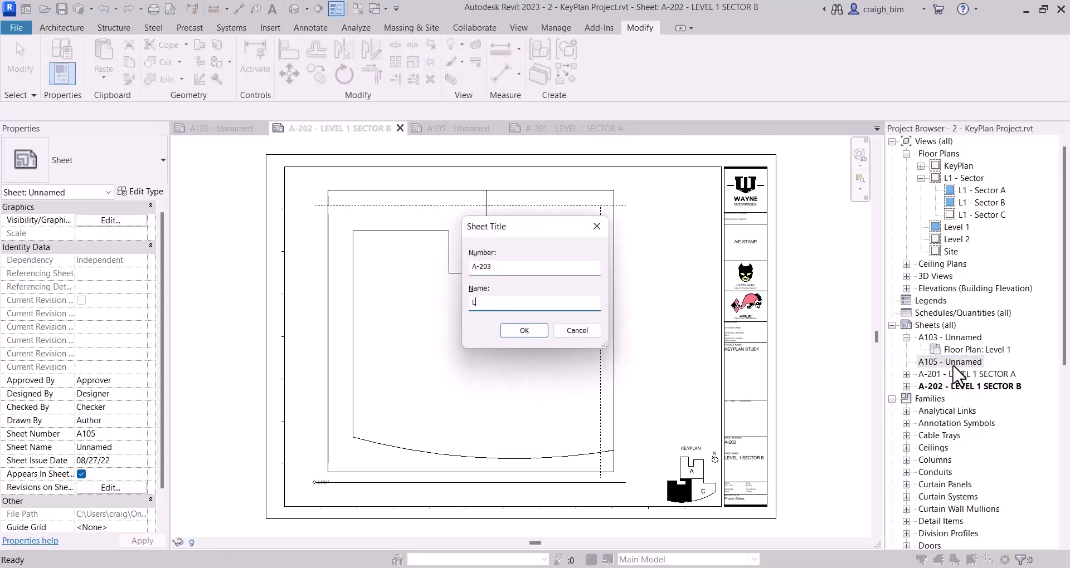
{"action": "type", "text": "EVEL 1 SECTOR C"}
{"action": "key", "text": "Return"}
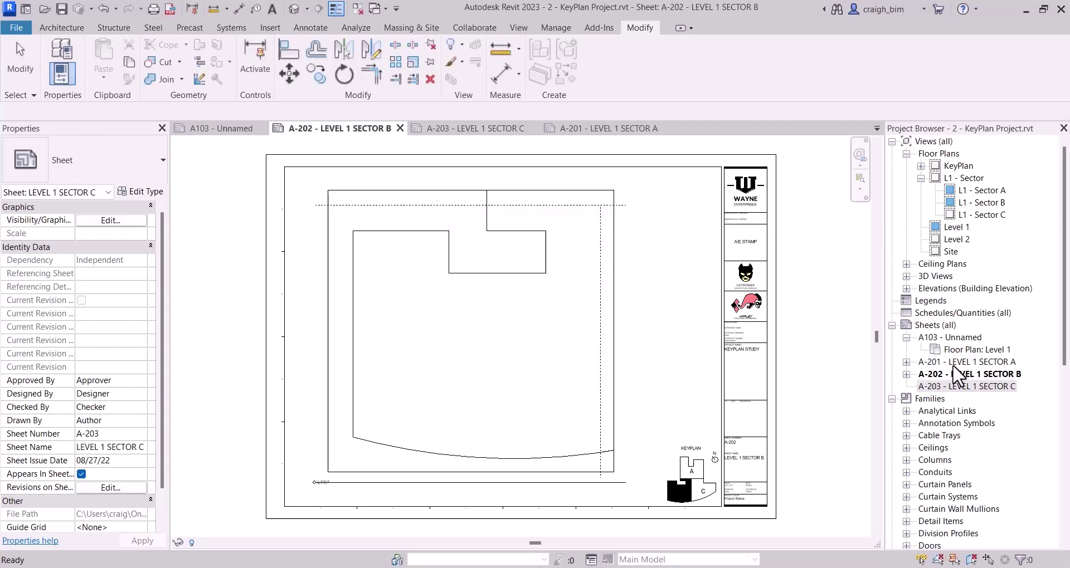
Rename sheet A103 to A-200 LEVEL 1 OVERALL
{"action": "left_click", "coordinate": [961, 337]}
{"action": "key", "text": "F2"}
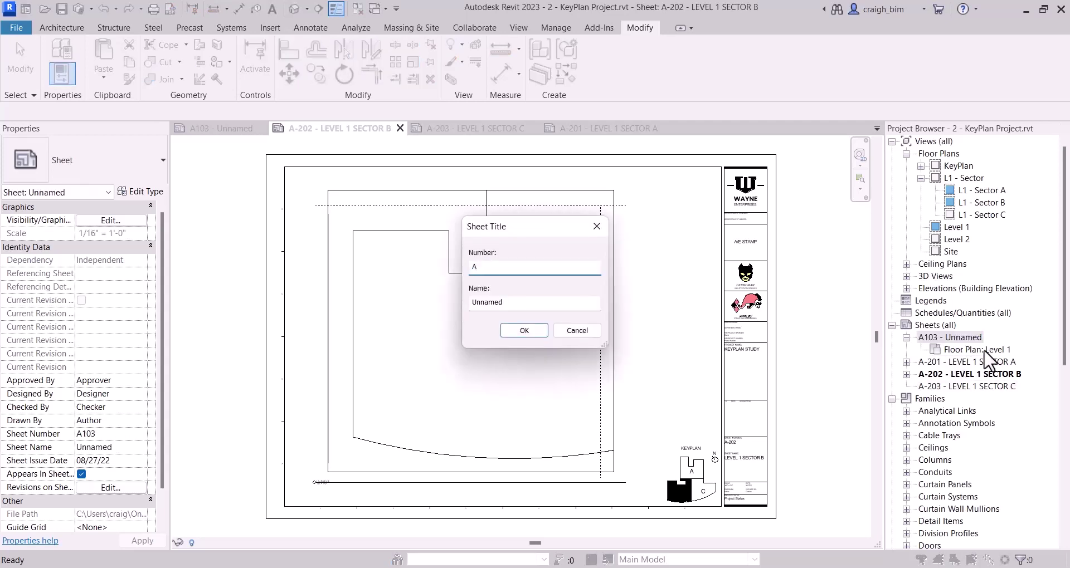
{"action": "key", "text": "Tab"}
{"action": "type", "text": "LEVEL 1 O"}
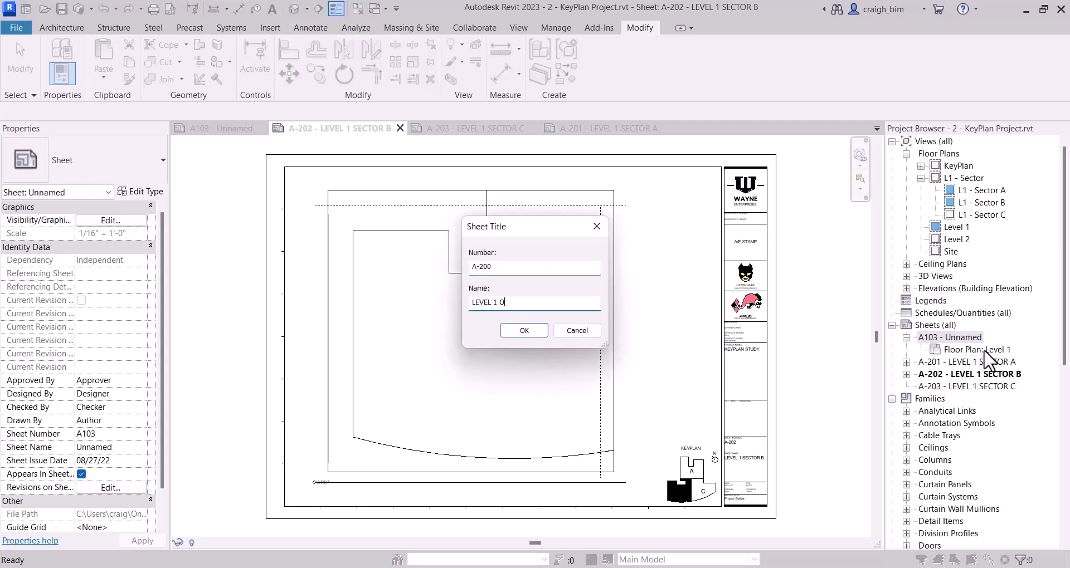
{"action": "type", "text": "VERALL"}
{"action": "key", "text": "Return"}
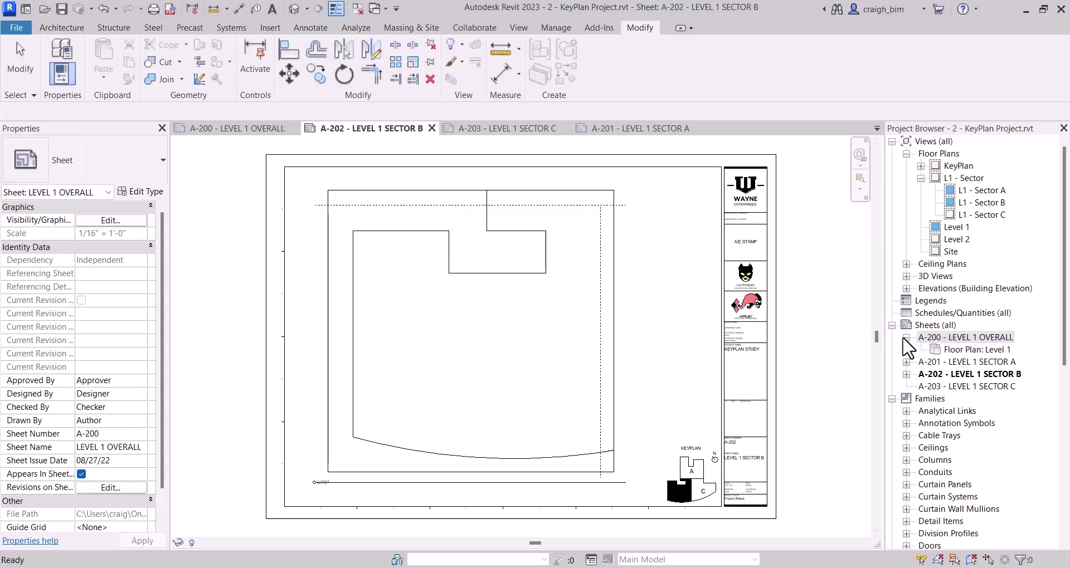
Review sheets A-200, A-201 and A-202, then open sheet A-203
{"action": "double_click", "coordinate": [903, 338]}
{"action": "scroll", "coordinate": [748, 382], "scroll_direction": "down", "scroll_amount": 3}
{"action": "left_click_drag", "start_coordinate": [432, 209], "coordinate": [635, 488]}
{"action": "left_click", "coordinate": [649, 489]}
{"action": "double_click", "coordinate": [970, 350]}
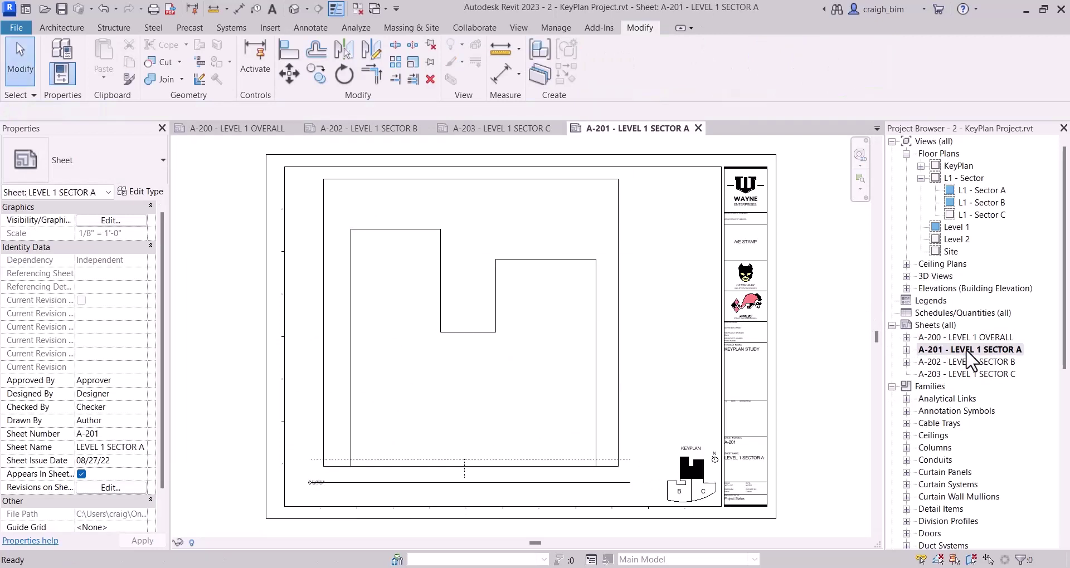
{"action": "double_click", "coordinate": [969, 362]}
{"action": "double_click", "coordinate": [967, 373]}
Place the L1 - Sector C plan on A-203 and set KeyPlanSector to KeyPlan-SH : Sector C
{"action": "left_click", "coordinate": [982, 214]}
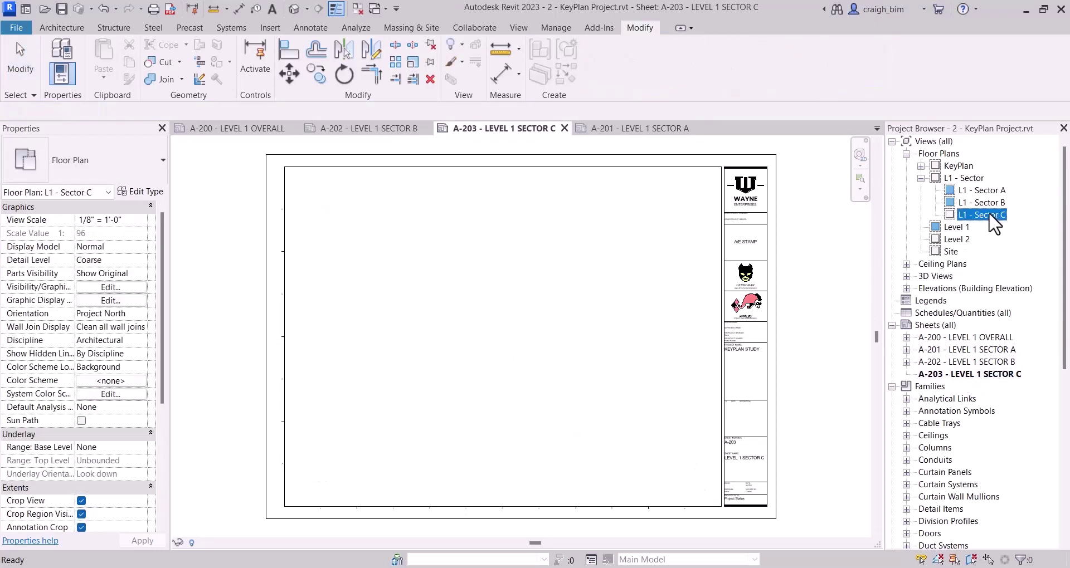
{"action": "left_click_drag", "start_coordinate": [982, 215], "coordinate": [568, 337]}
{"action": "left_click", "coordinate": [470, 349]}
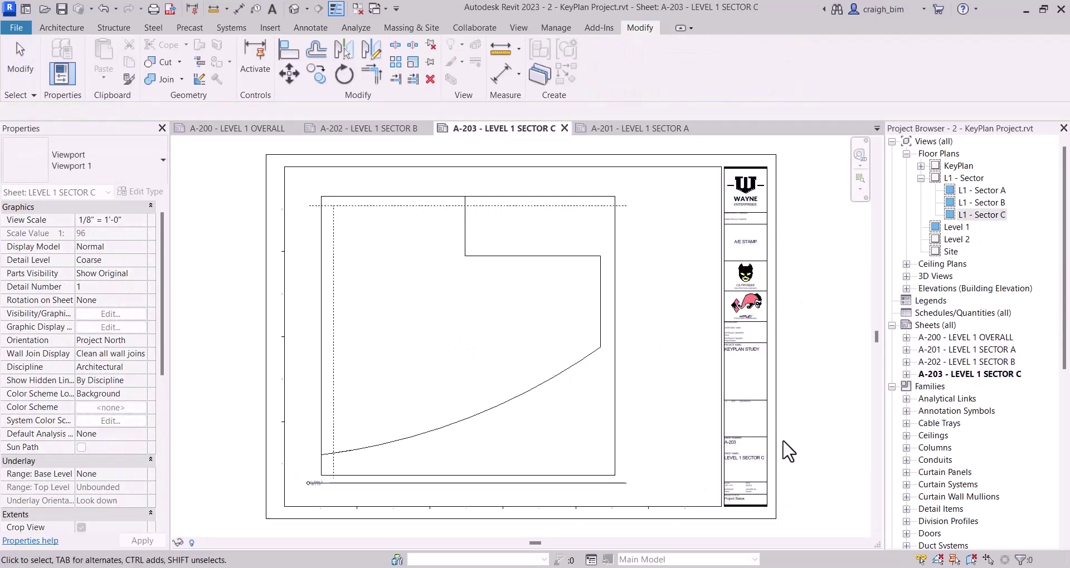
{"action": "left_click", "coordinate": [776, 449]}
{"action": "left_click", "coordinate": [153, 394]}
{"action": "left_click", "coordinate": [157, 436]}
{"action": "left_click", "coordinate": [245, 329]}
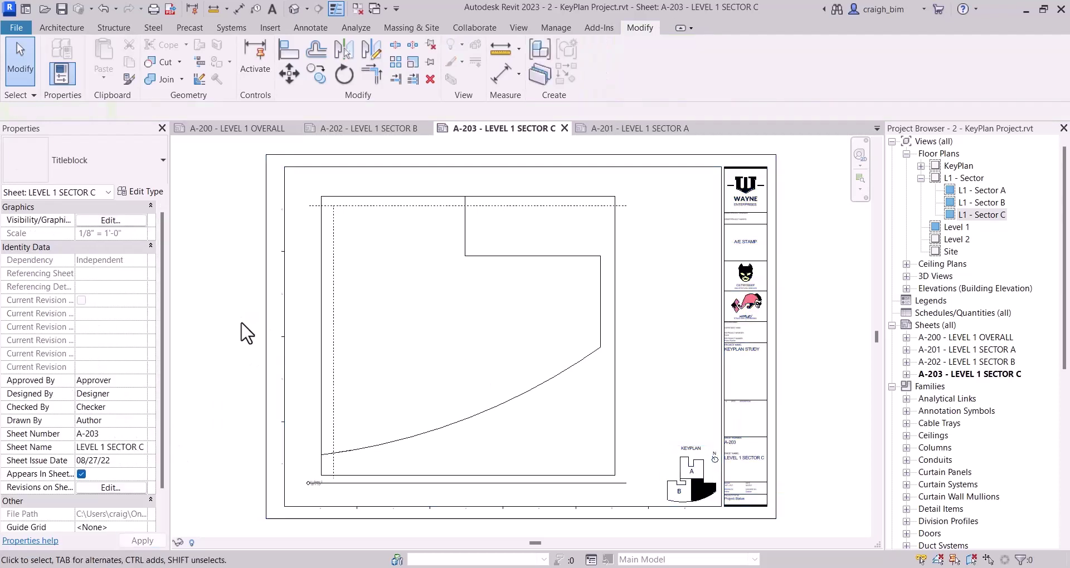